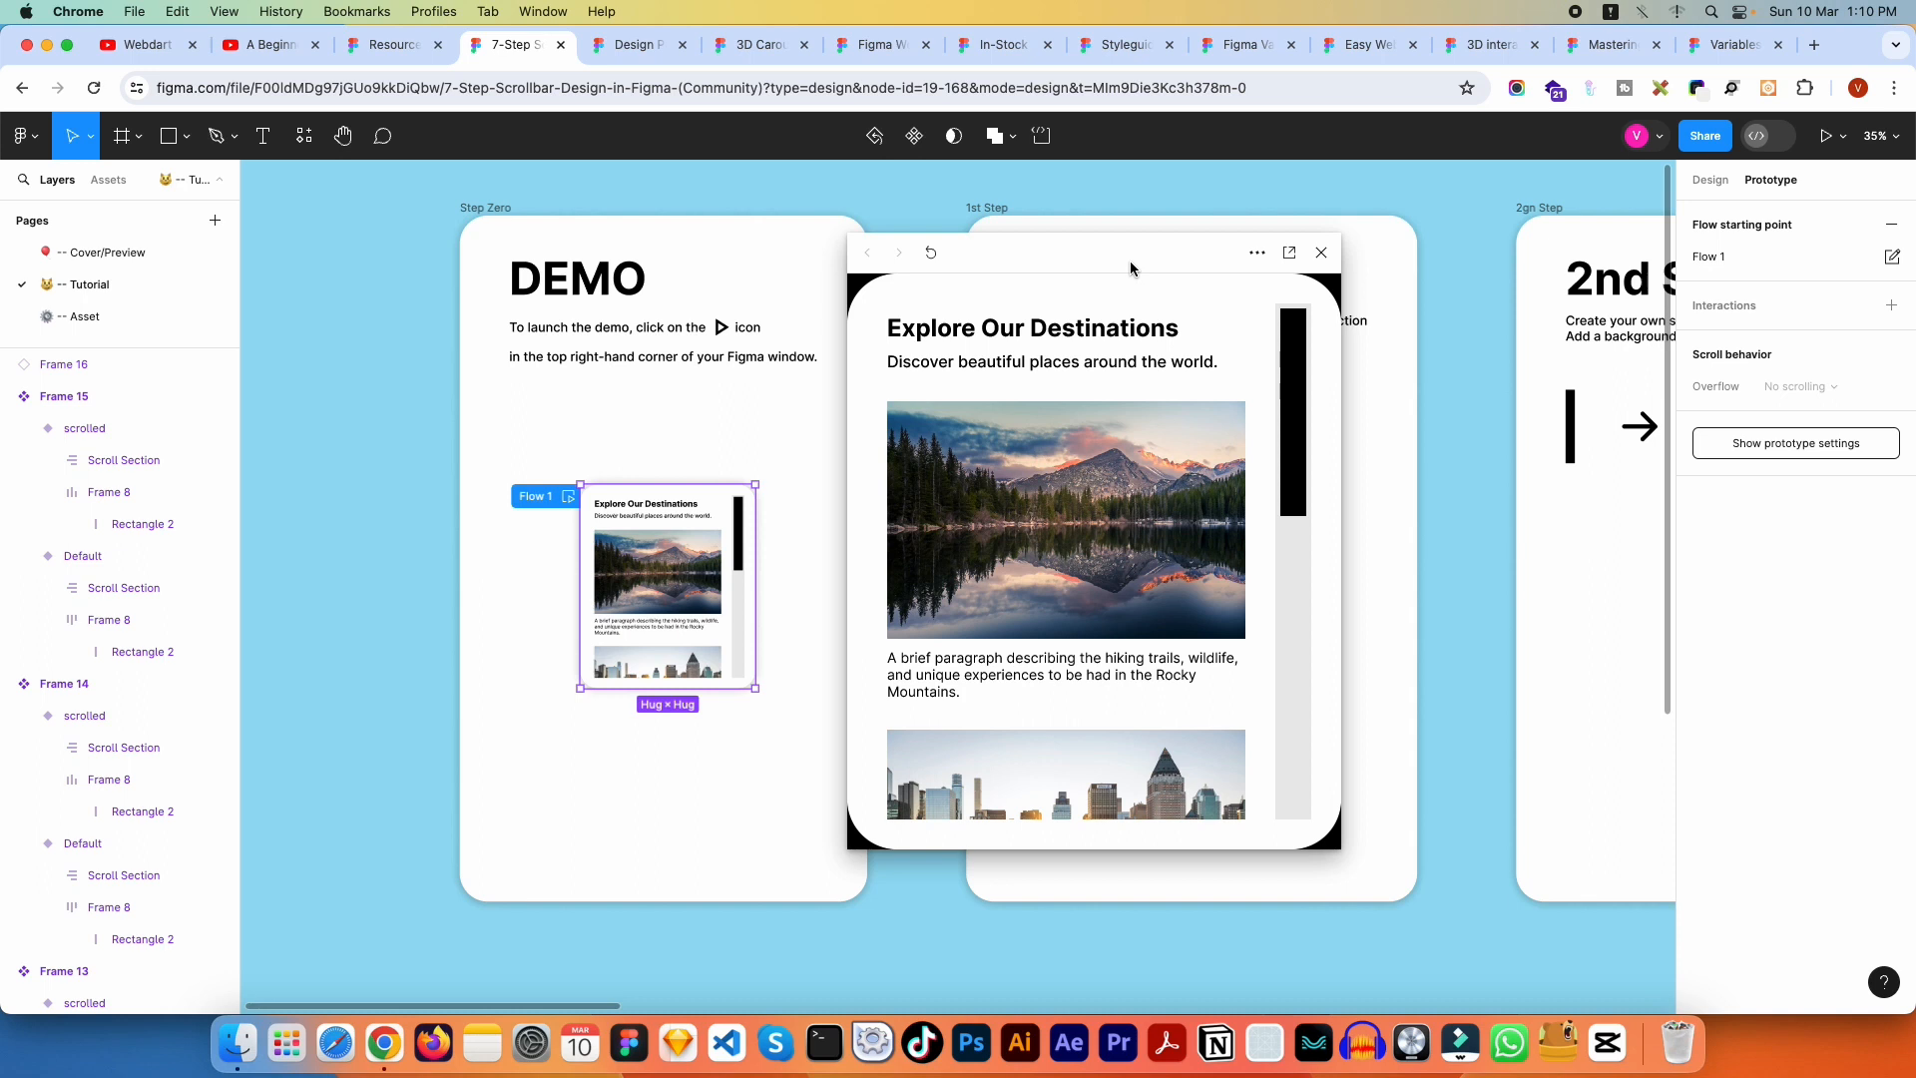
Step: Test the scrollbar in the Flow 1 prototype preview by scrolling the content to the end, and close the preview
left_click_drag(1113, 265, 1061, 264)
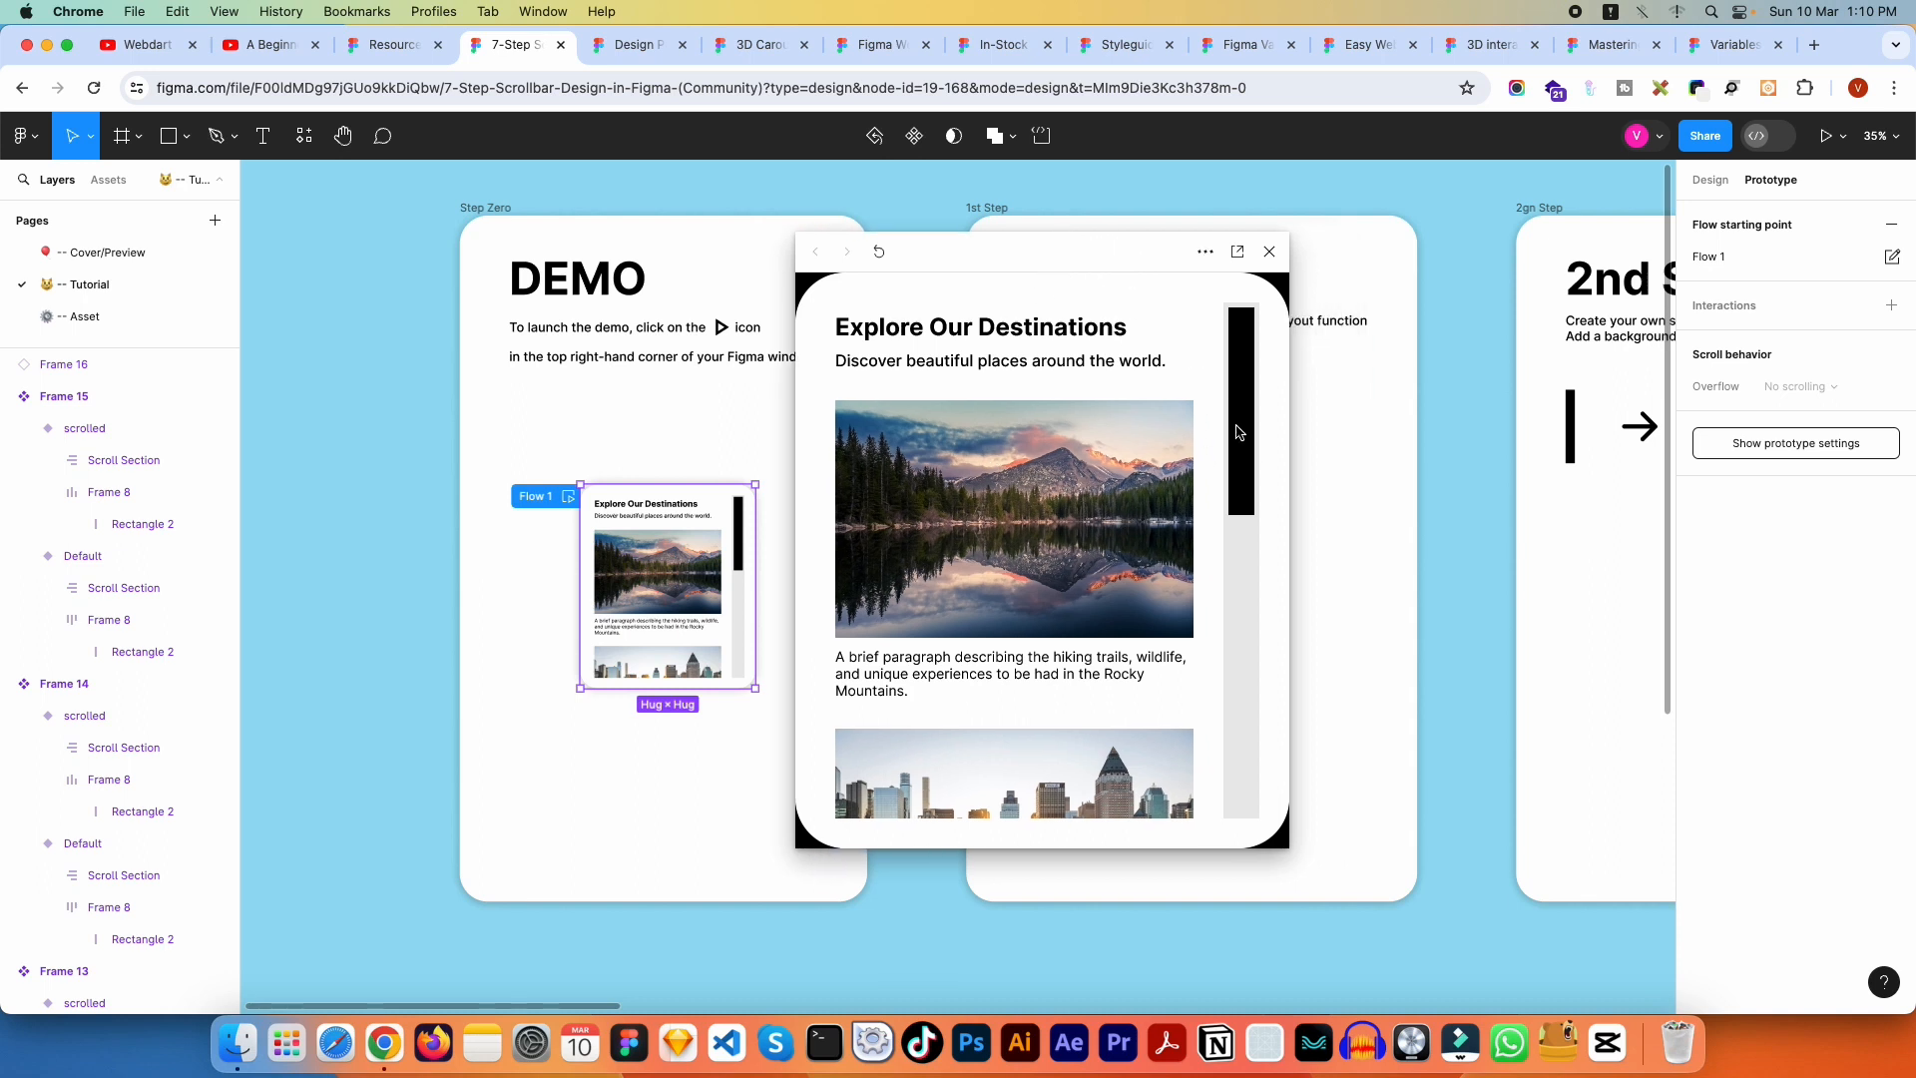
left_click_drag(1247, 400, 1255, 361)
left_click_drag(1251, 356, 1245, 502)
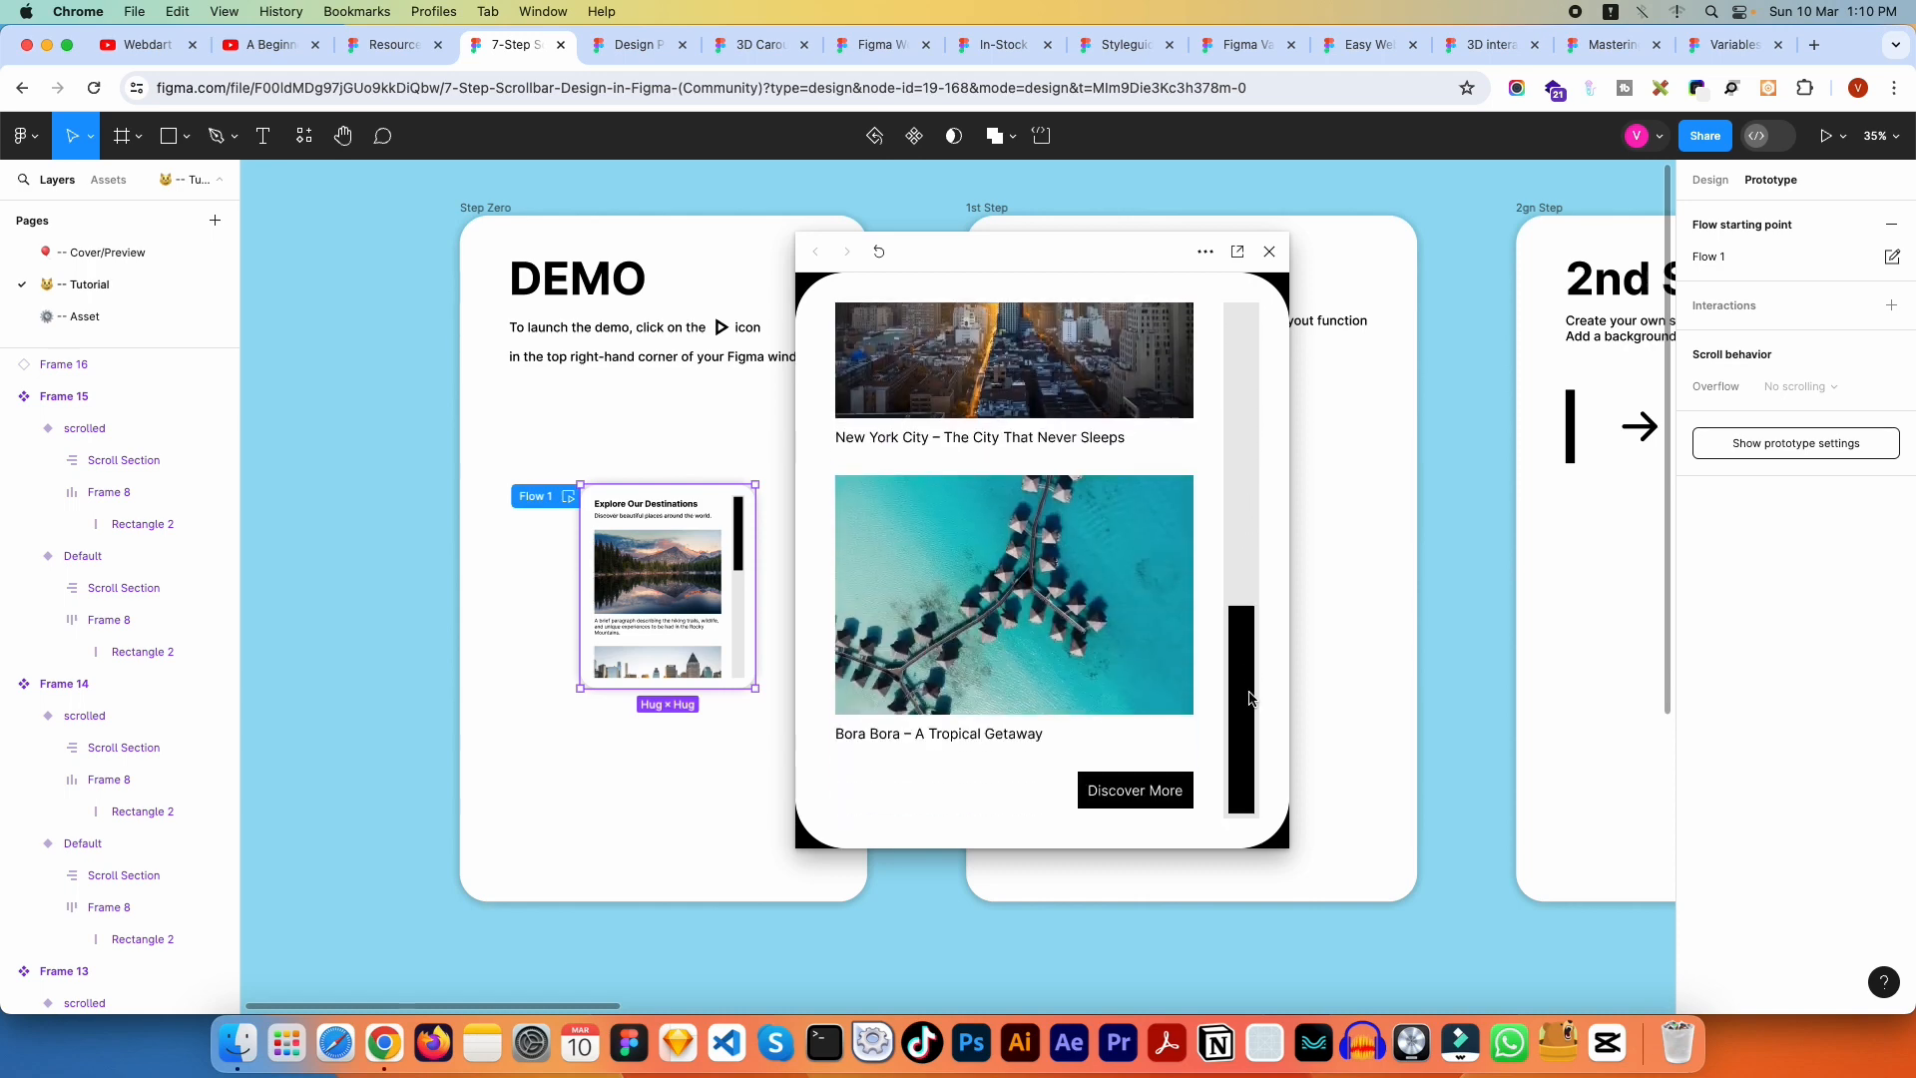
left_click_drag(1250, 685, 1252, 733)
left_click(1269, 251)
left_click(606, 190)
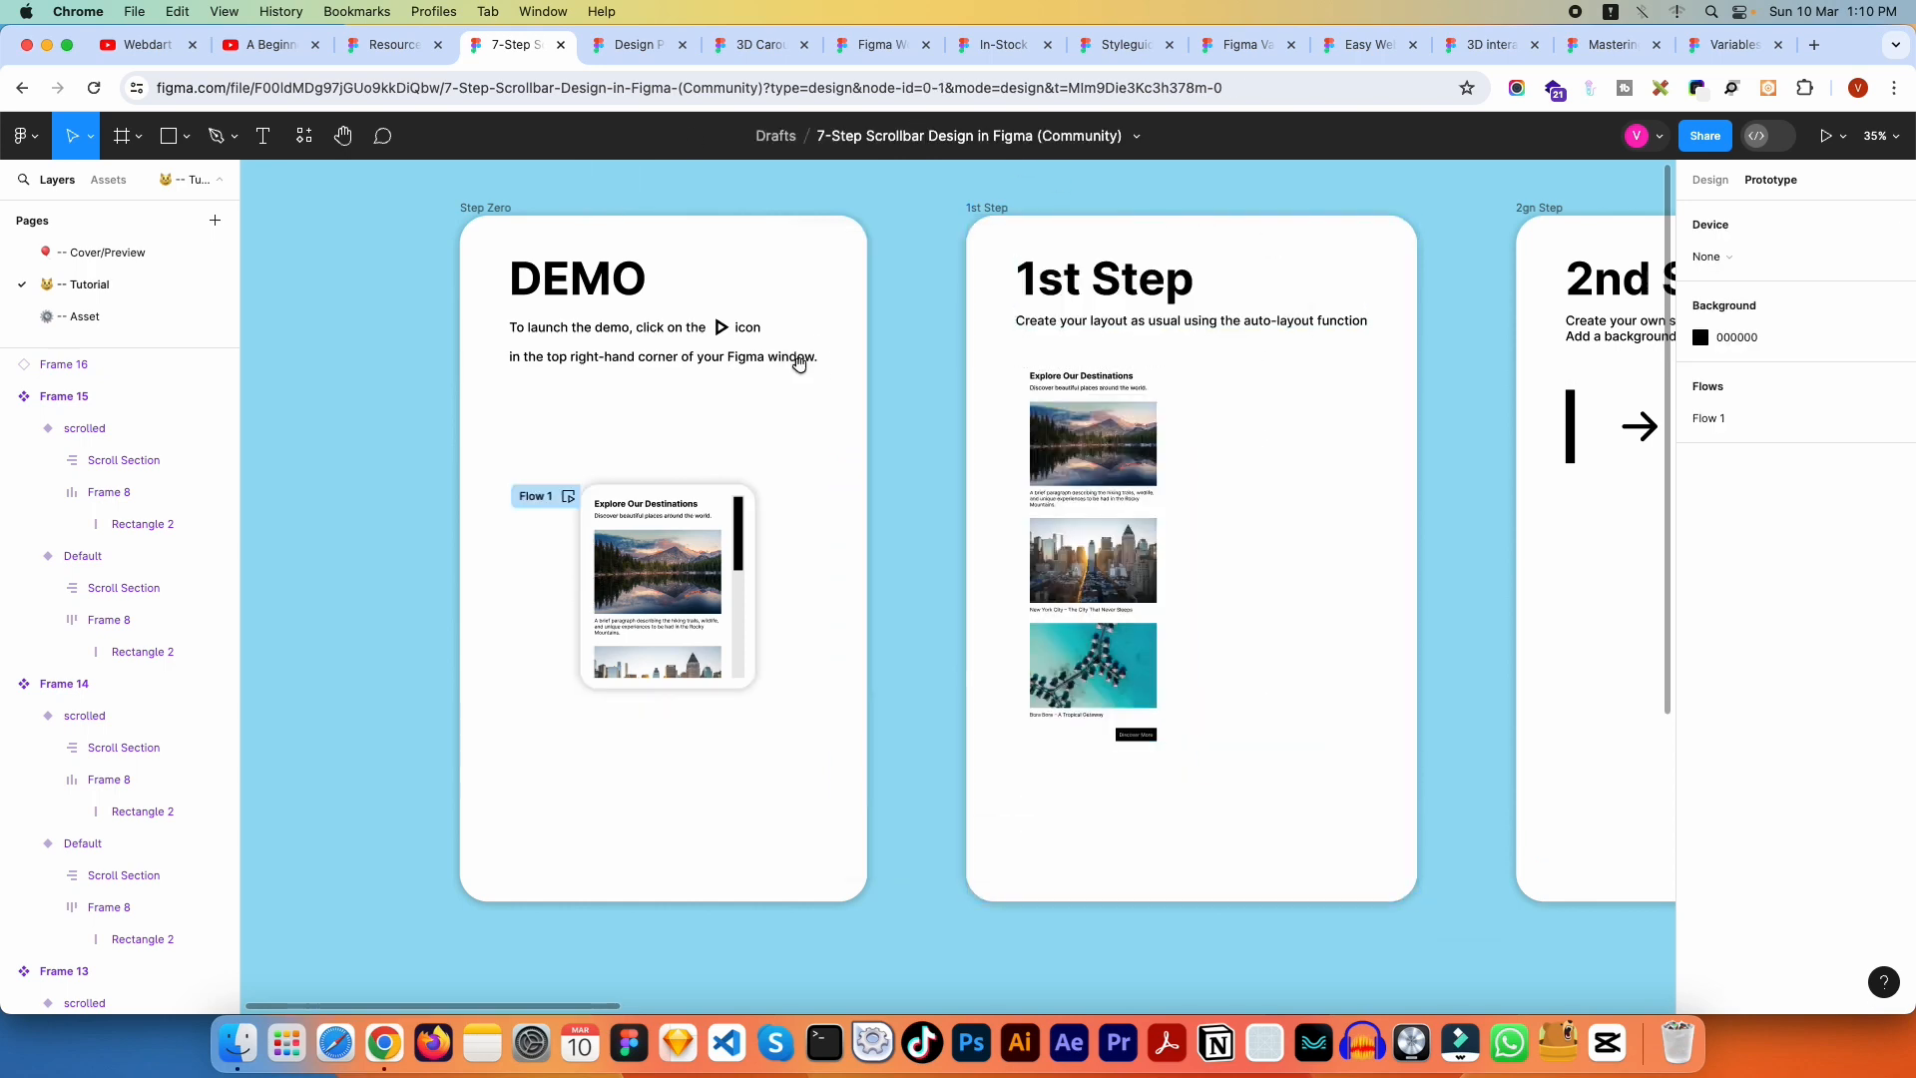
Step: Examine the 1st Step auto-layout example and select its Scroll Section
scroll(587, 536, "down", 1)
scroll(645, 446, "right", 8)
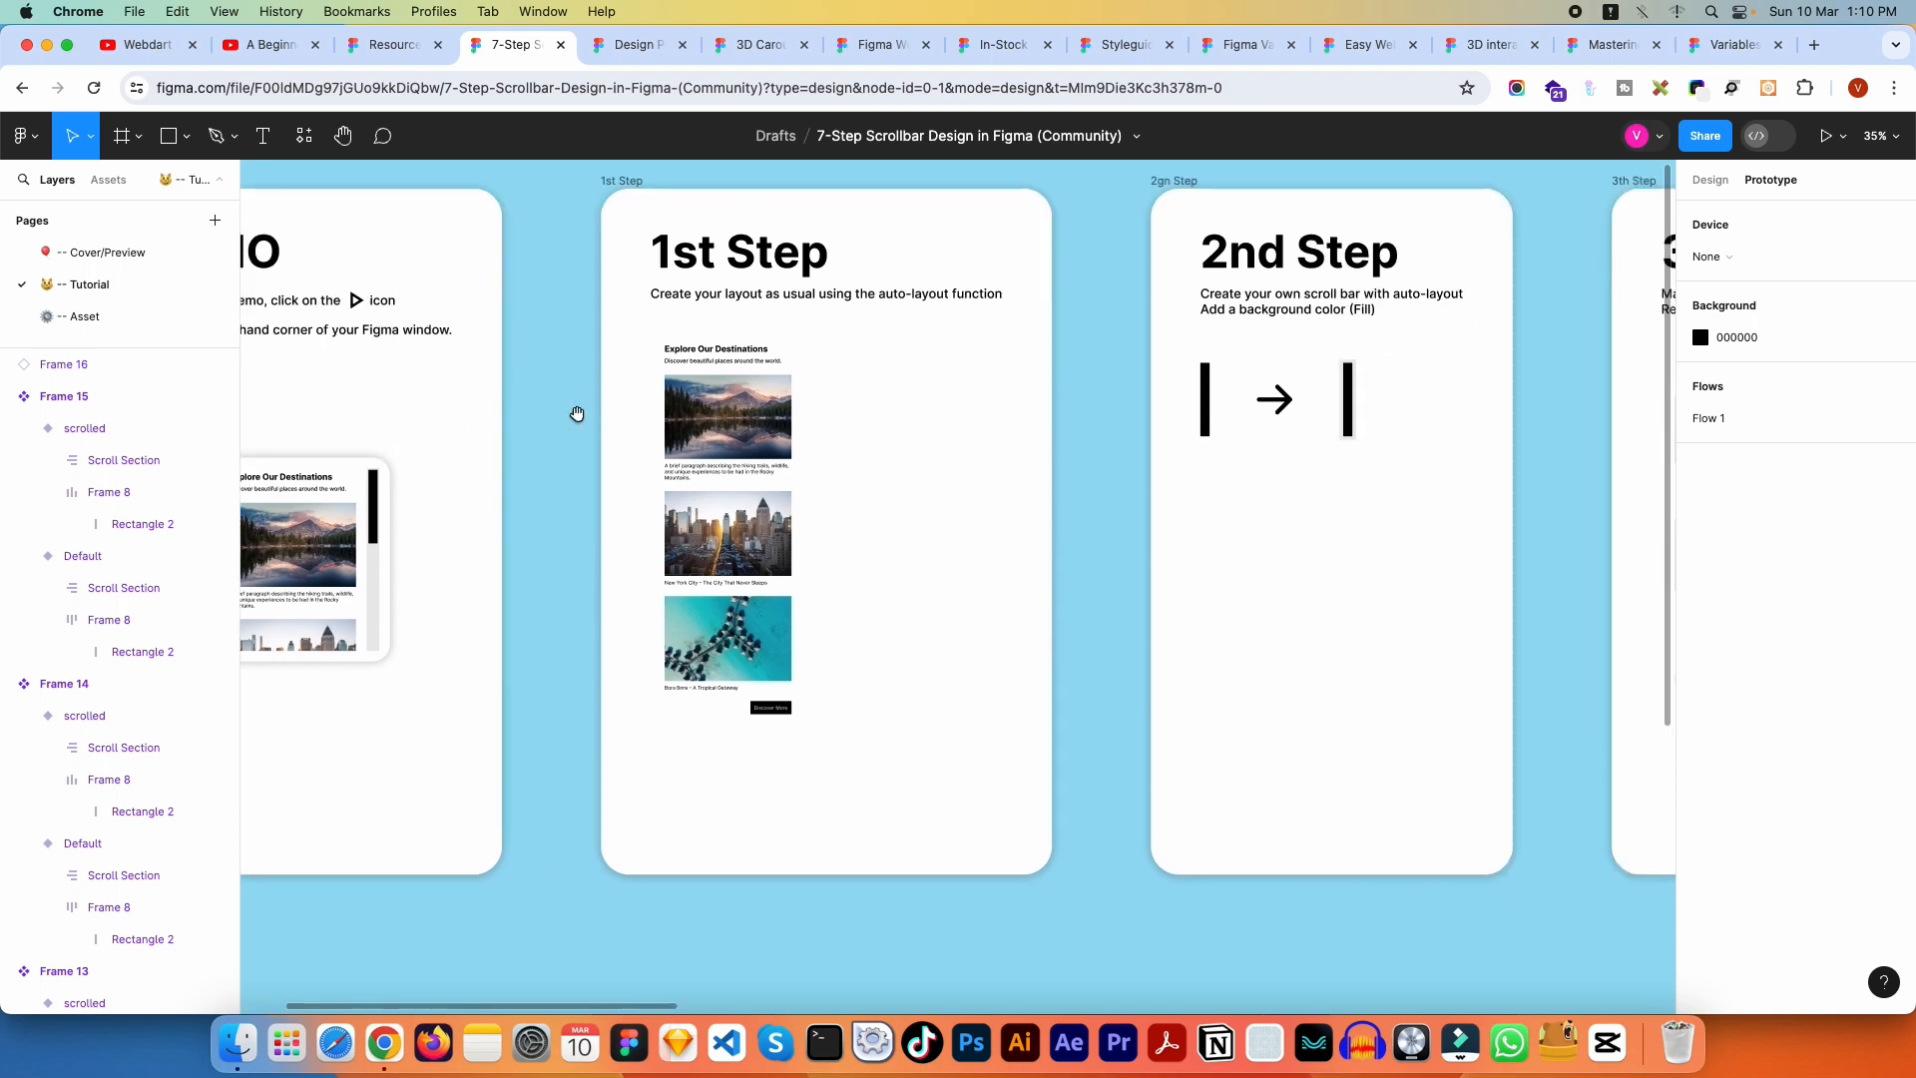
scroll(703, 387, "up", 5)
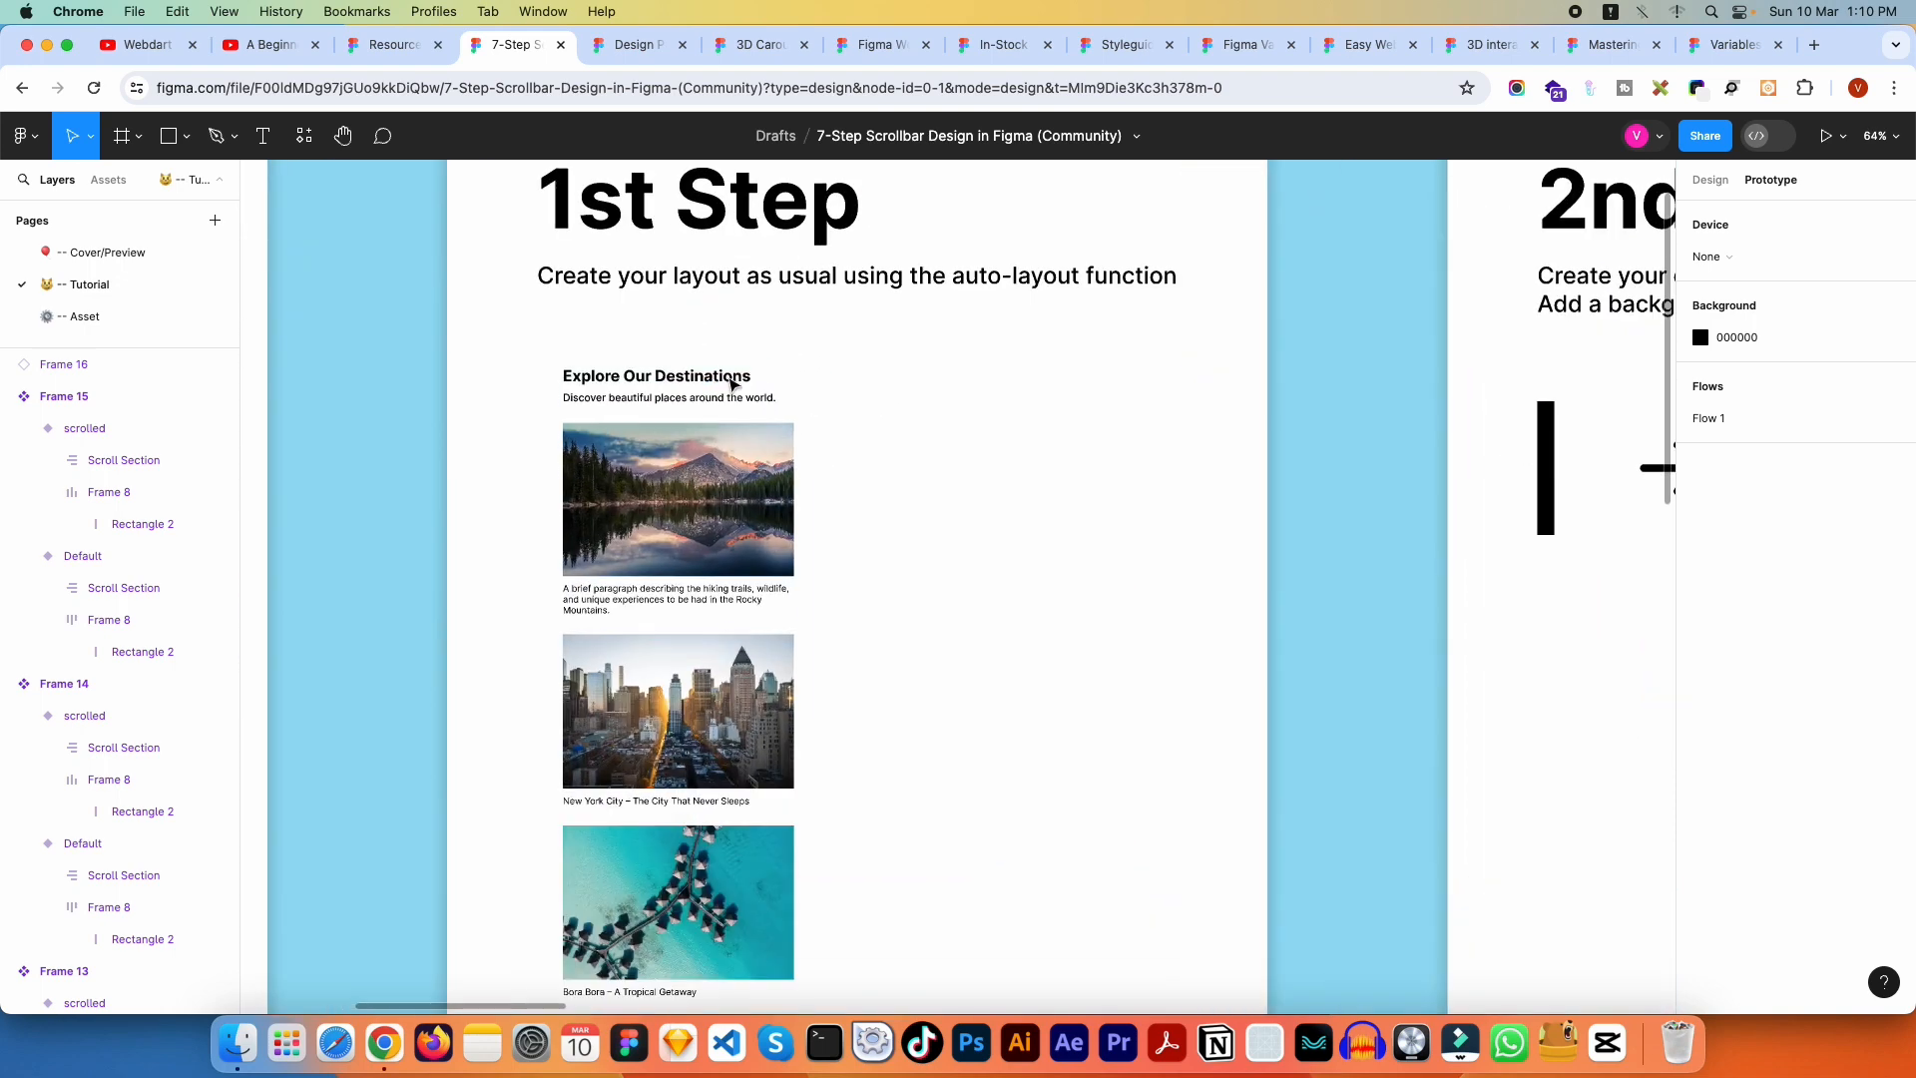
scroll(975, 423, "down", 2)
scroll(949, 398, "down", 2)
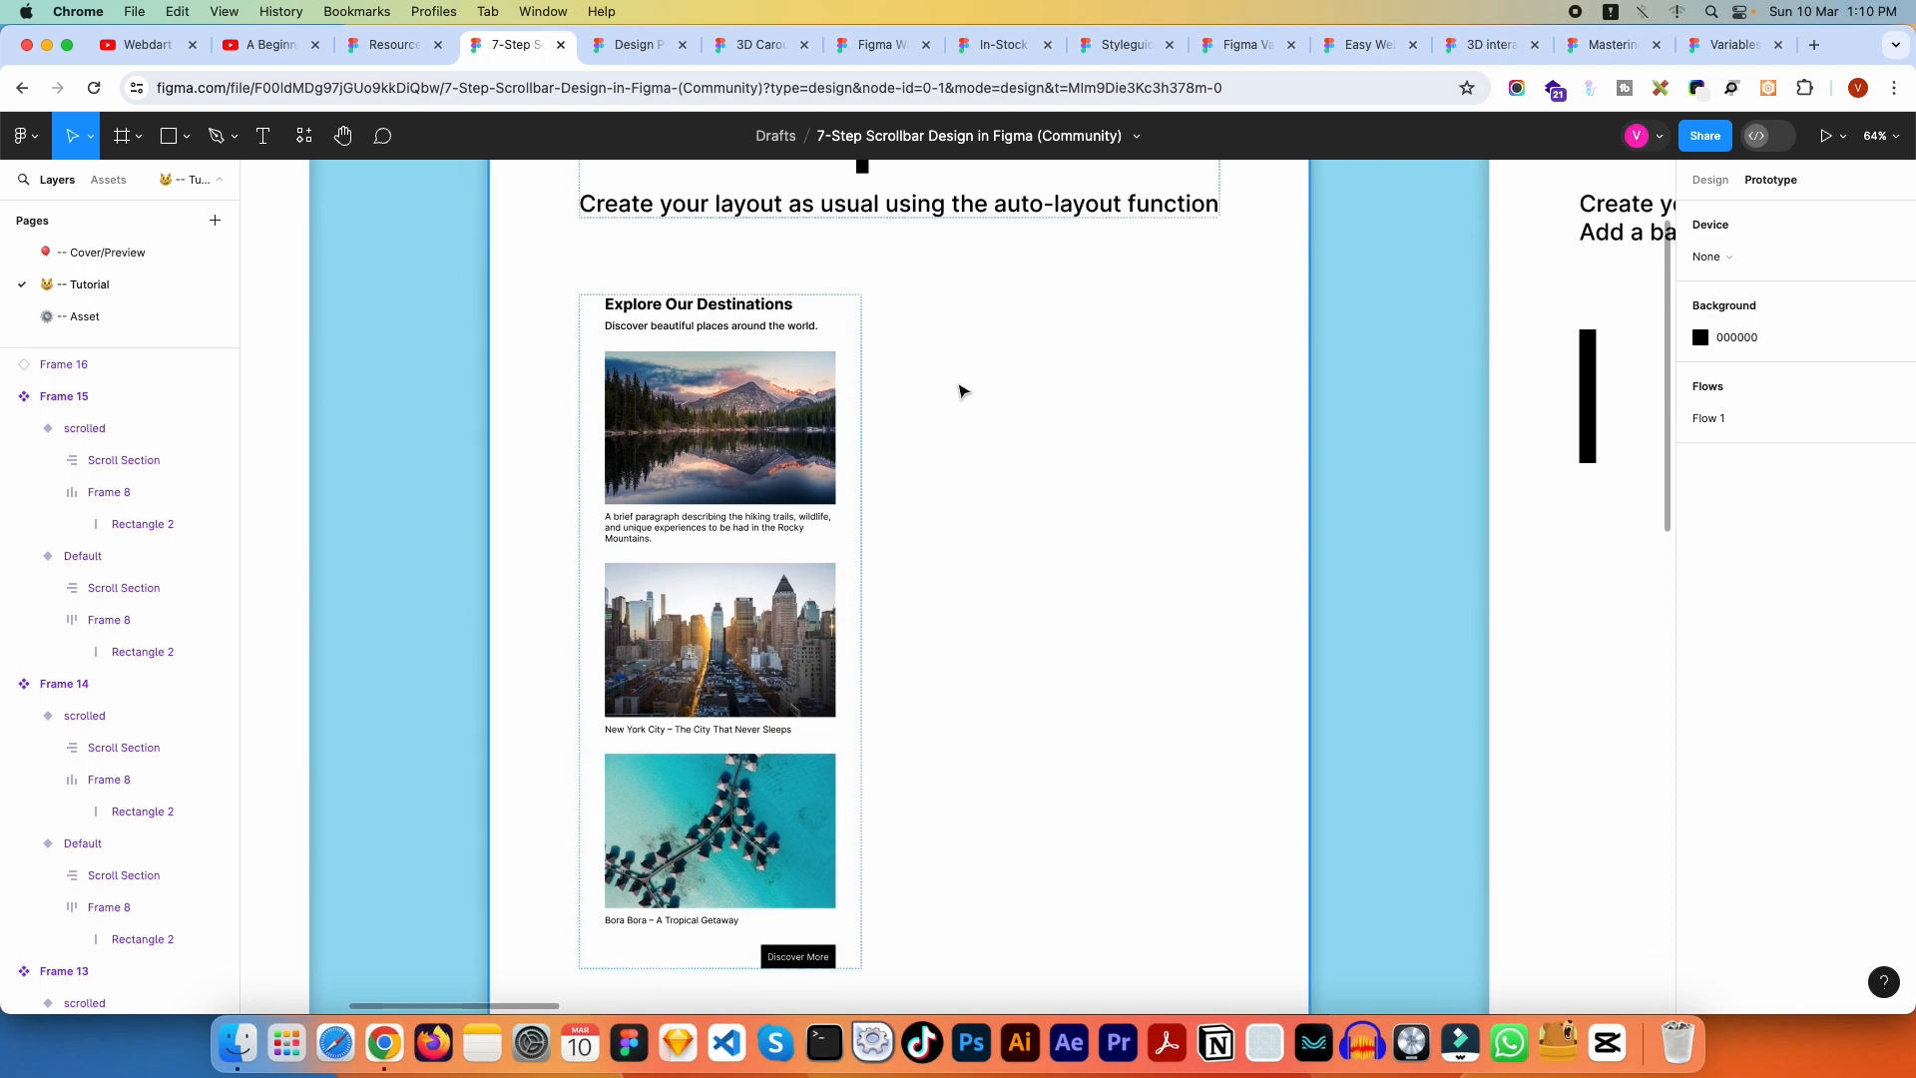
scroll(973, 389, "down", 2)
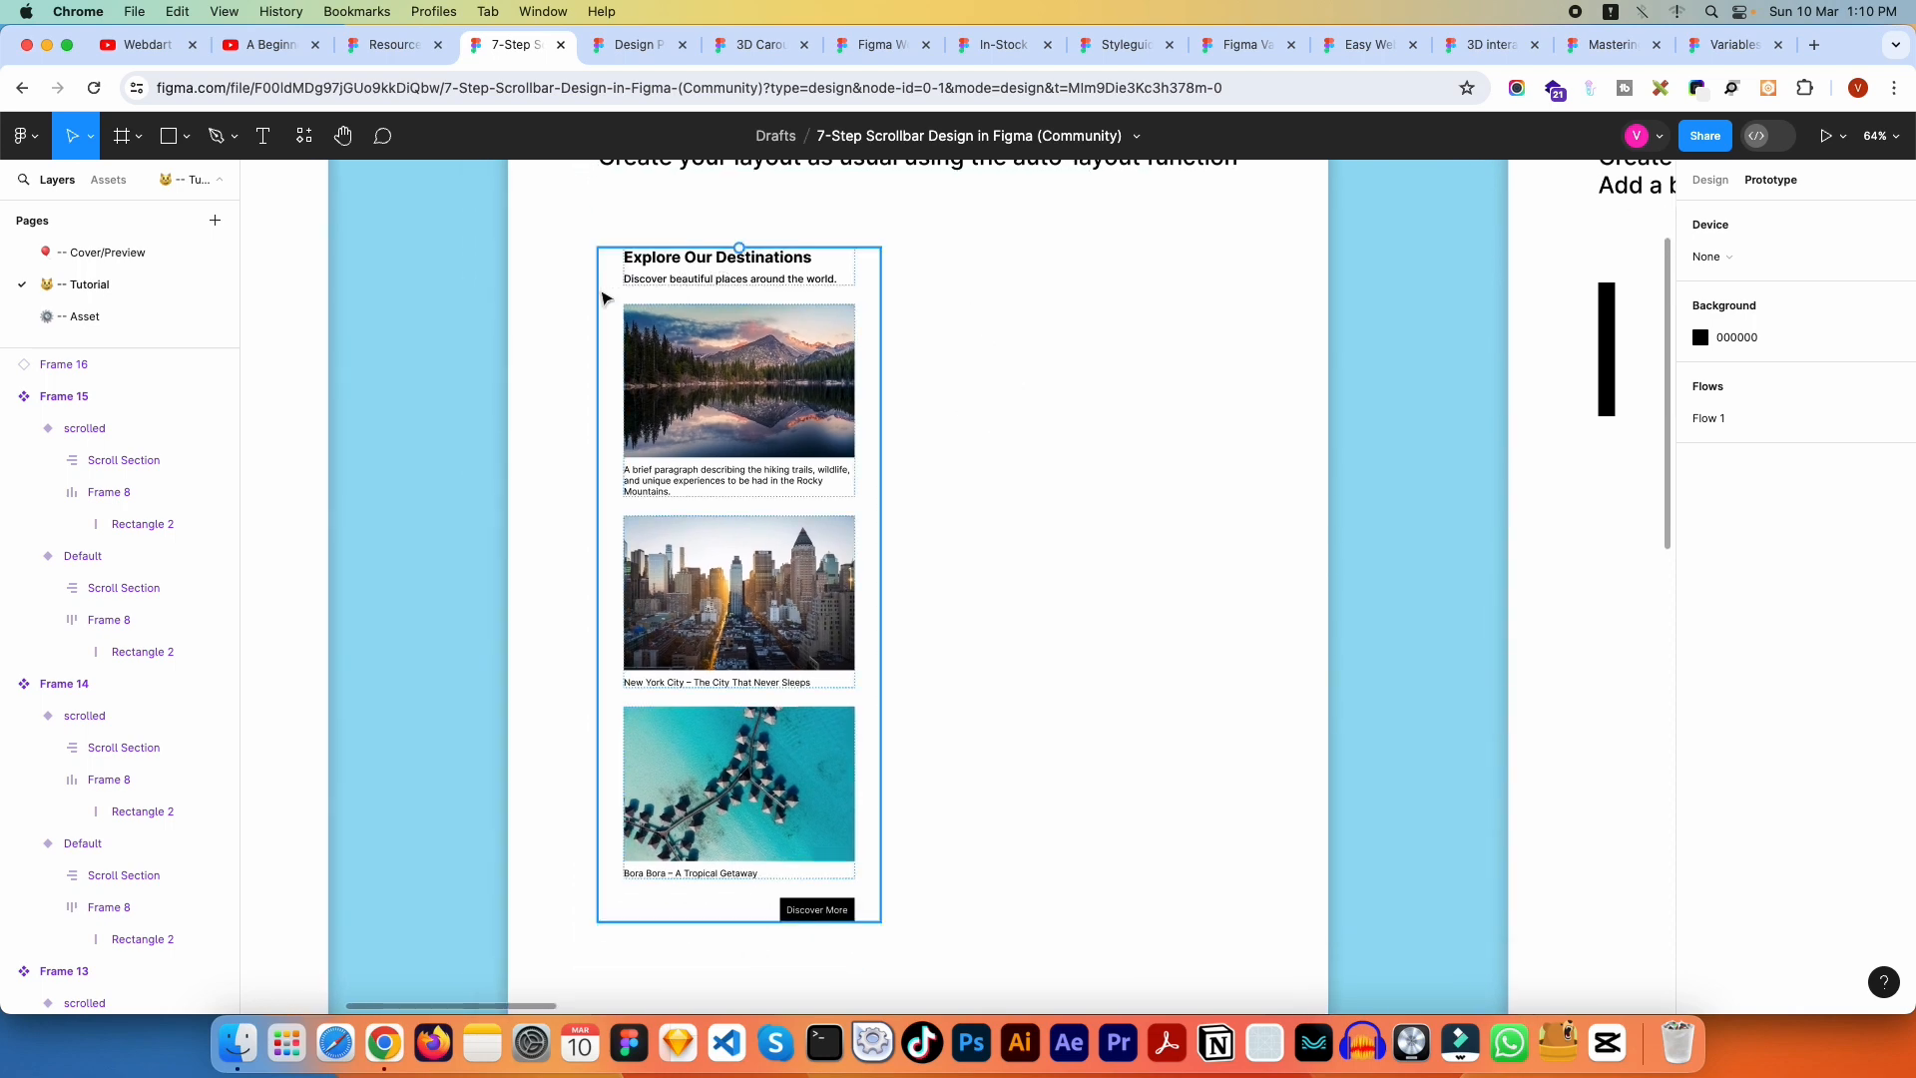
left_click(683, 318)
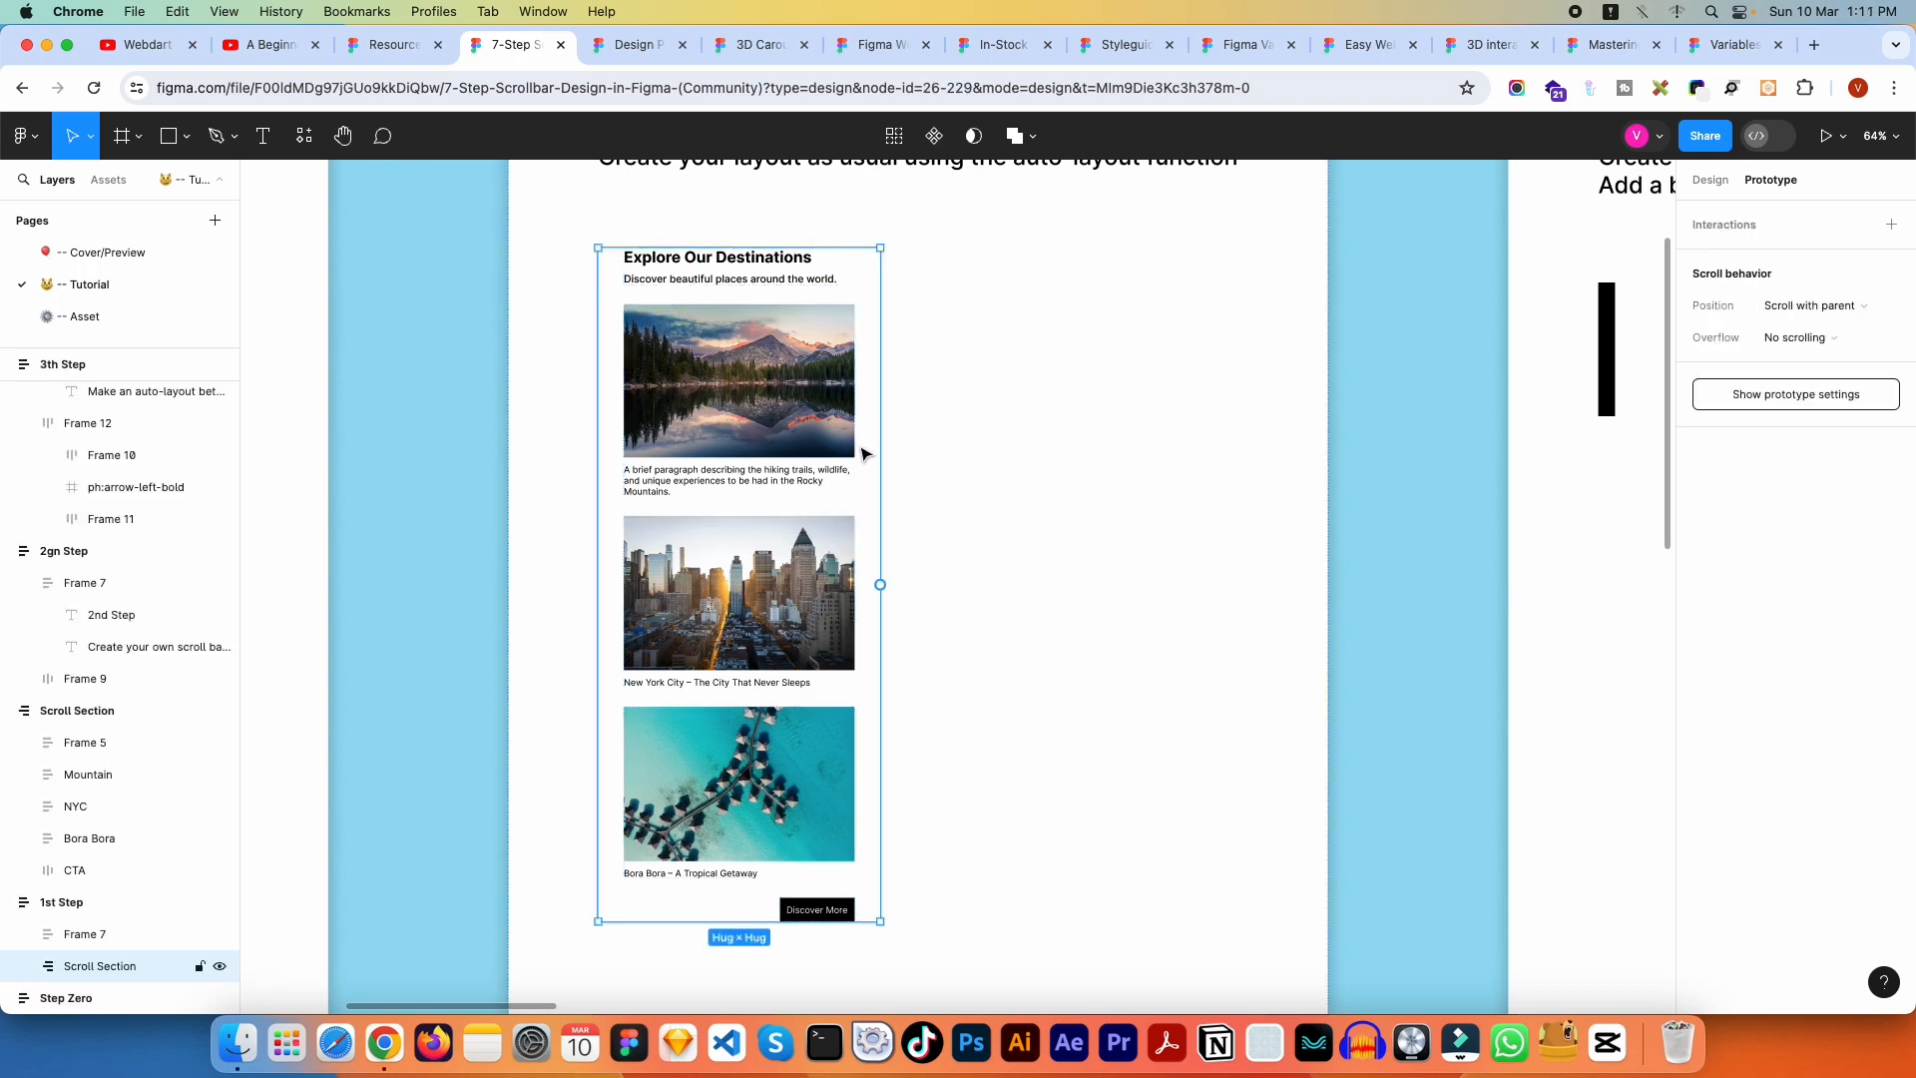
Step: Select the standalone Scroll Section copy beneath the 1st Step frame for a closer look
scroll(863, 454, "down", 6)
scroll(889, 547, "down", 3)
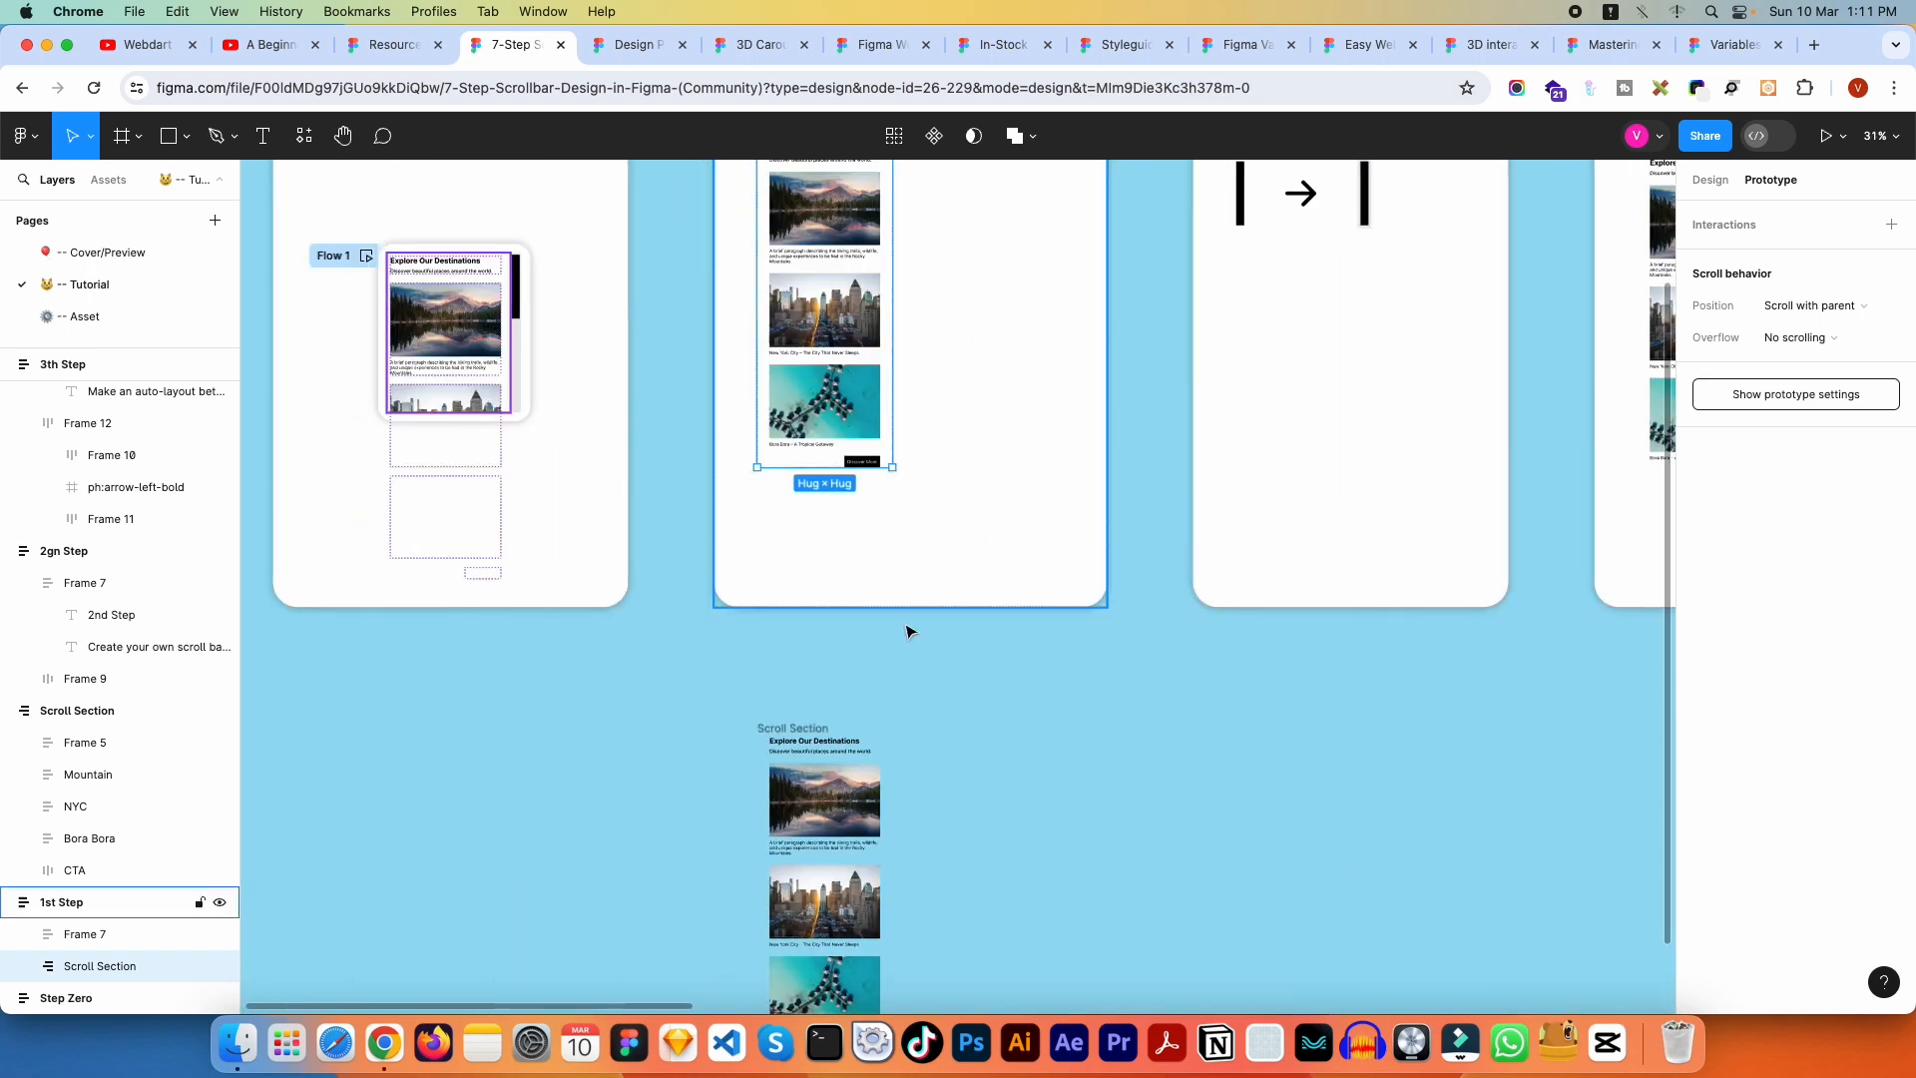
scroll(907, 628, "down", 4)
scroll(908, 450, "up", 5)
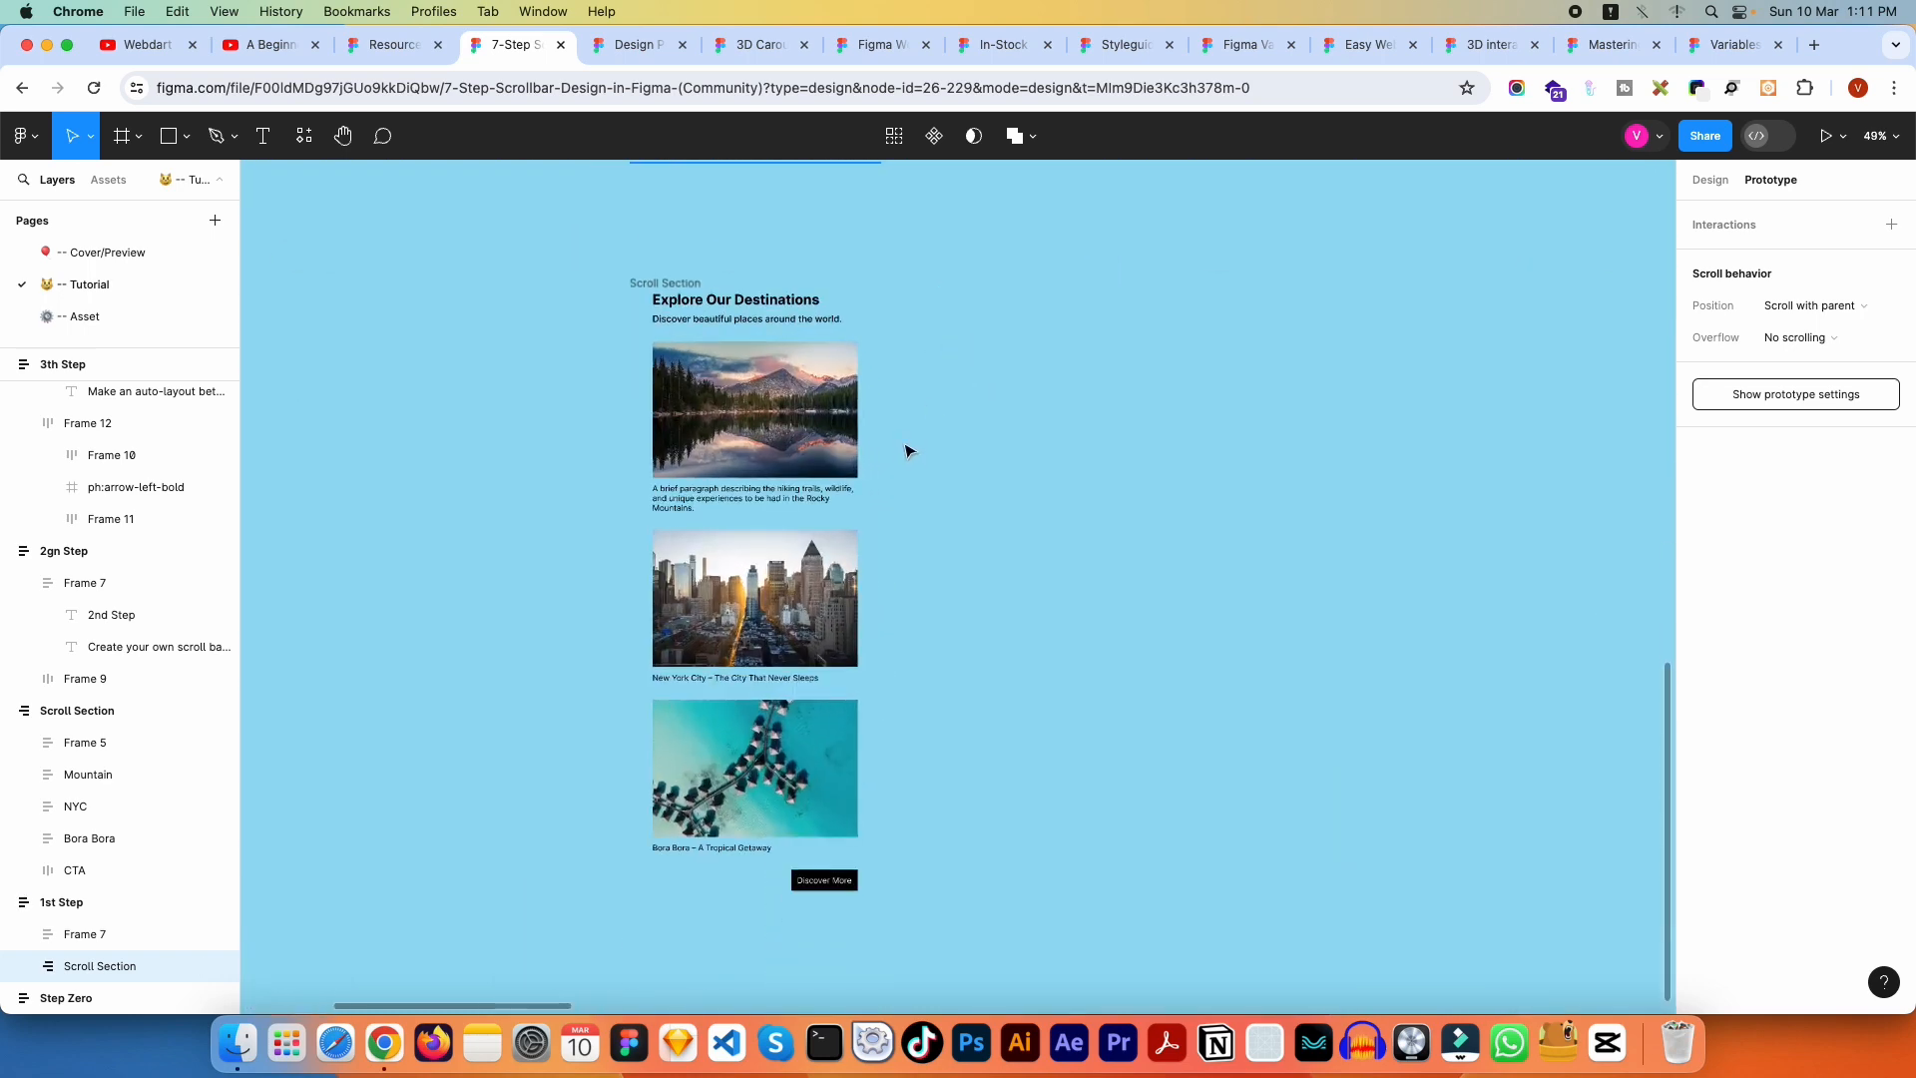
left_click(684, 283)
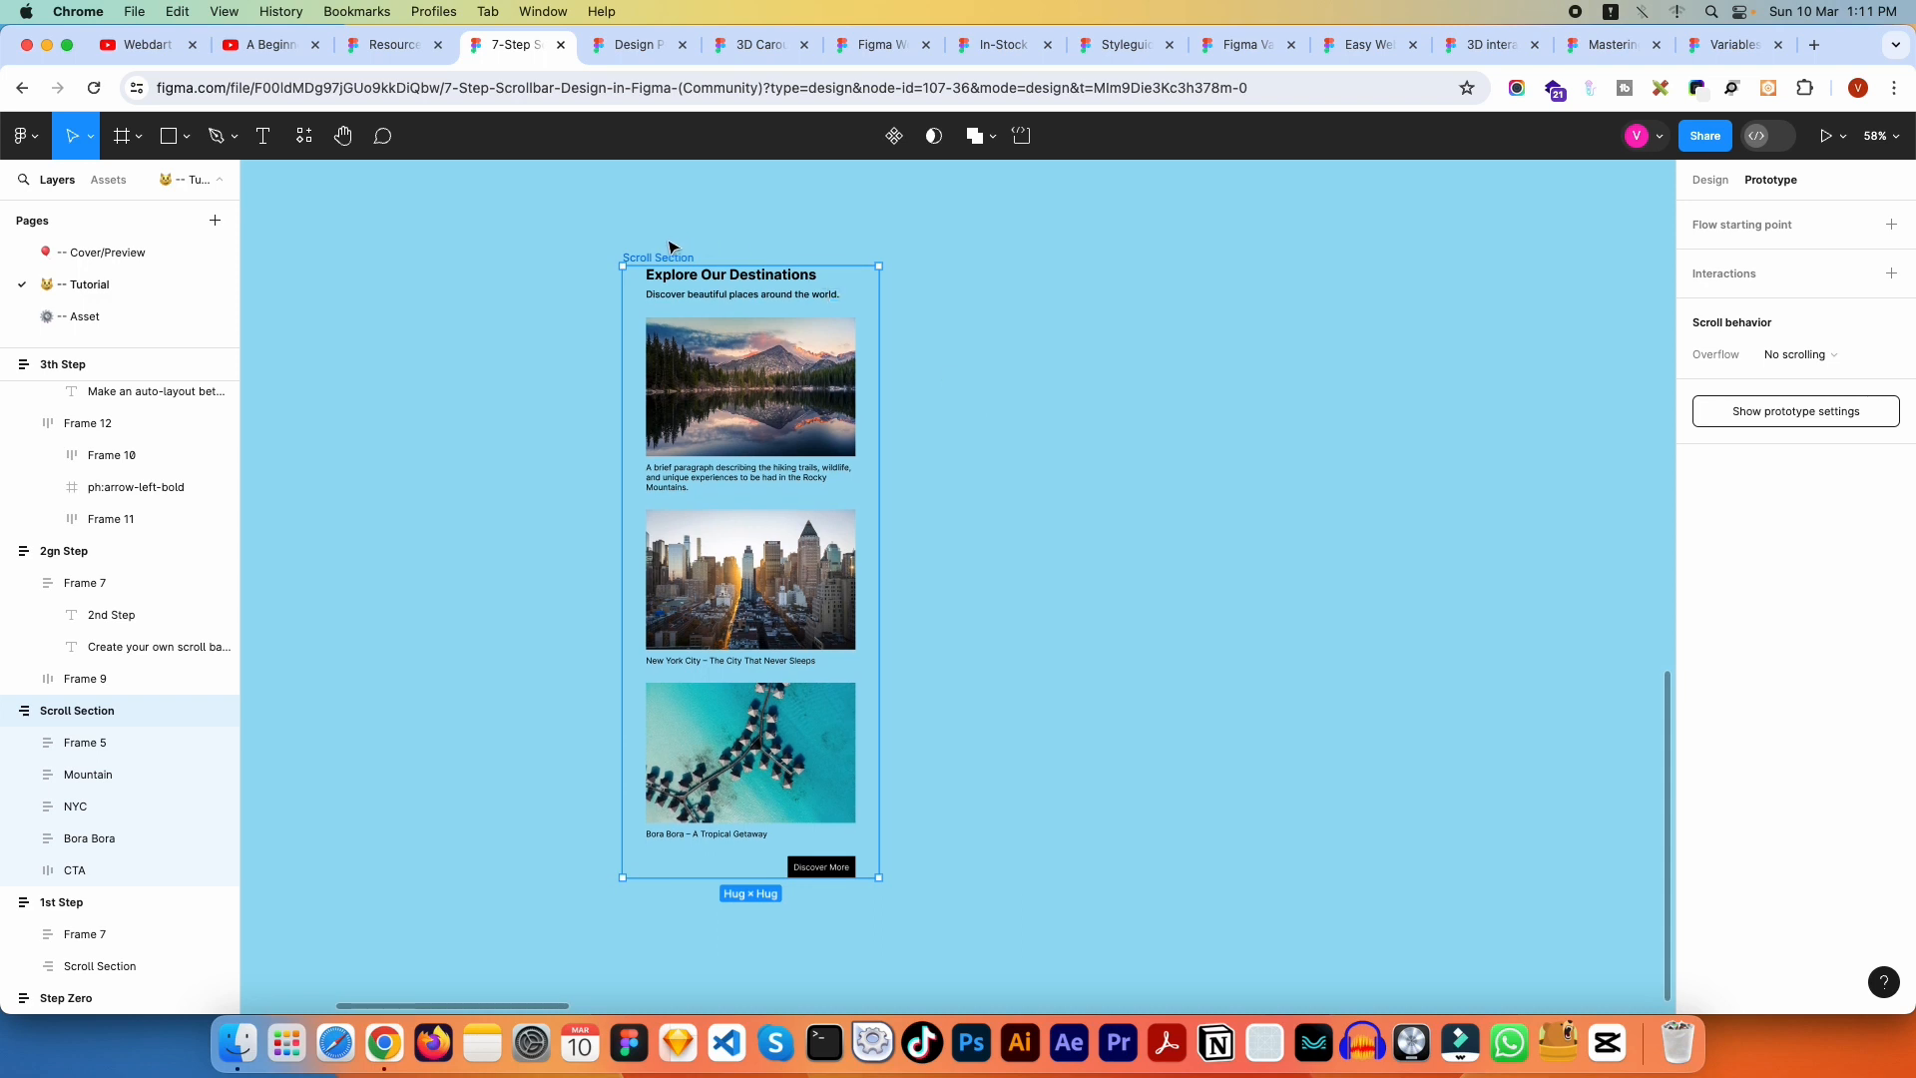
scroll(665, 267, "up", 4)
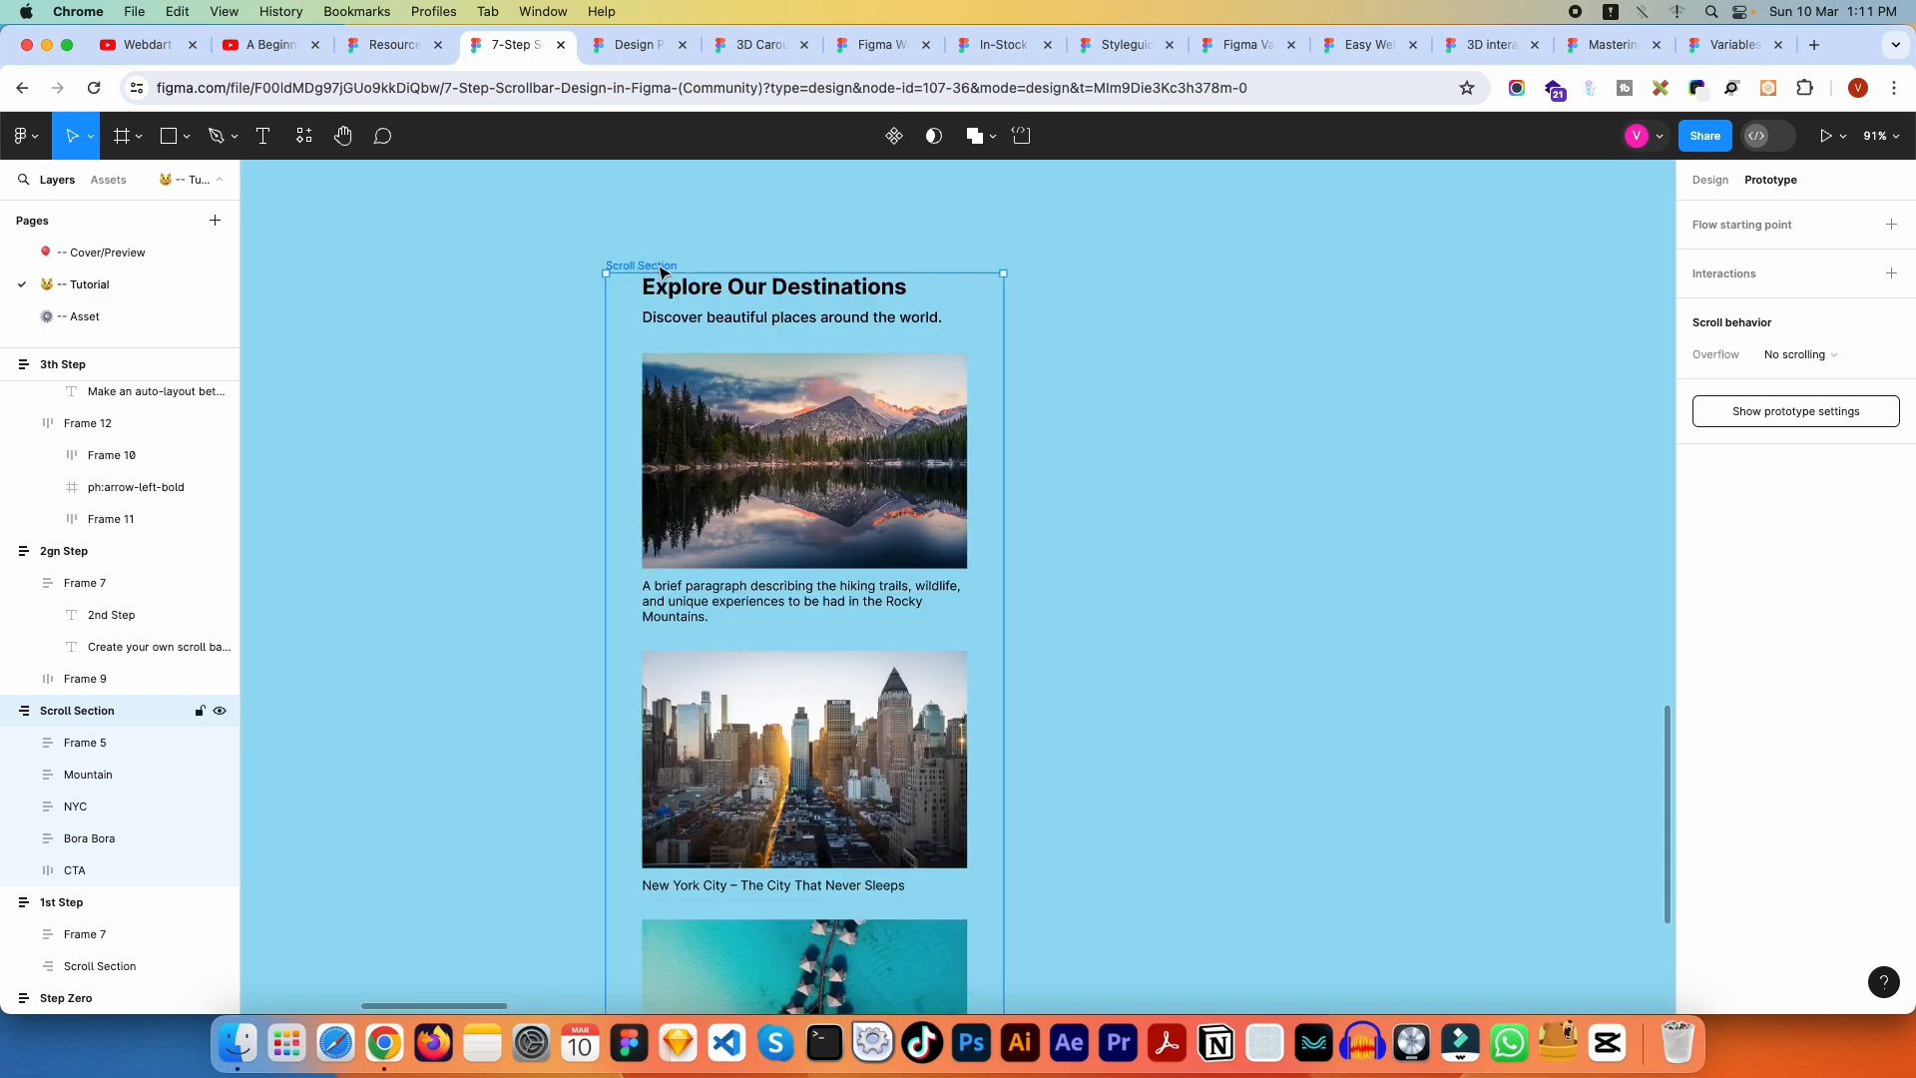
scroll(1108, 349, "down", 2)
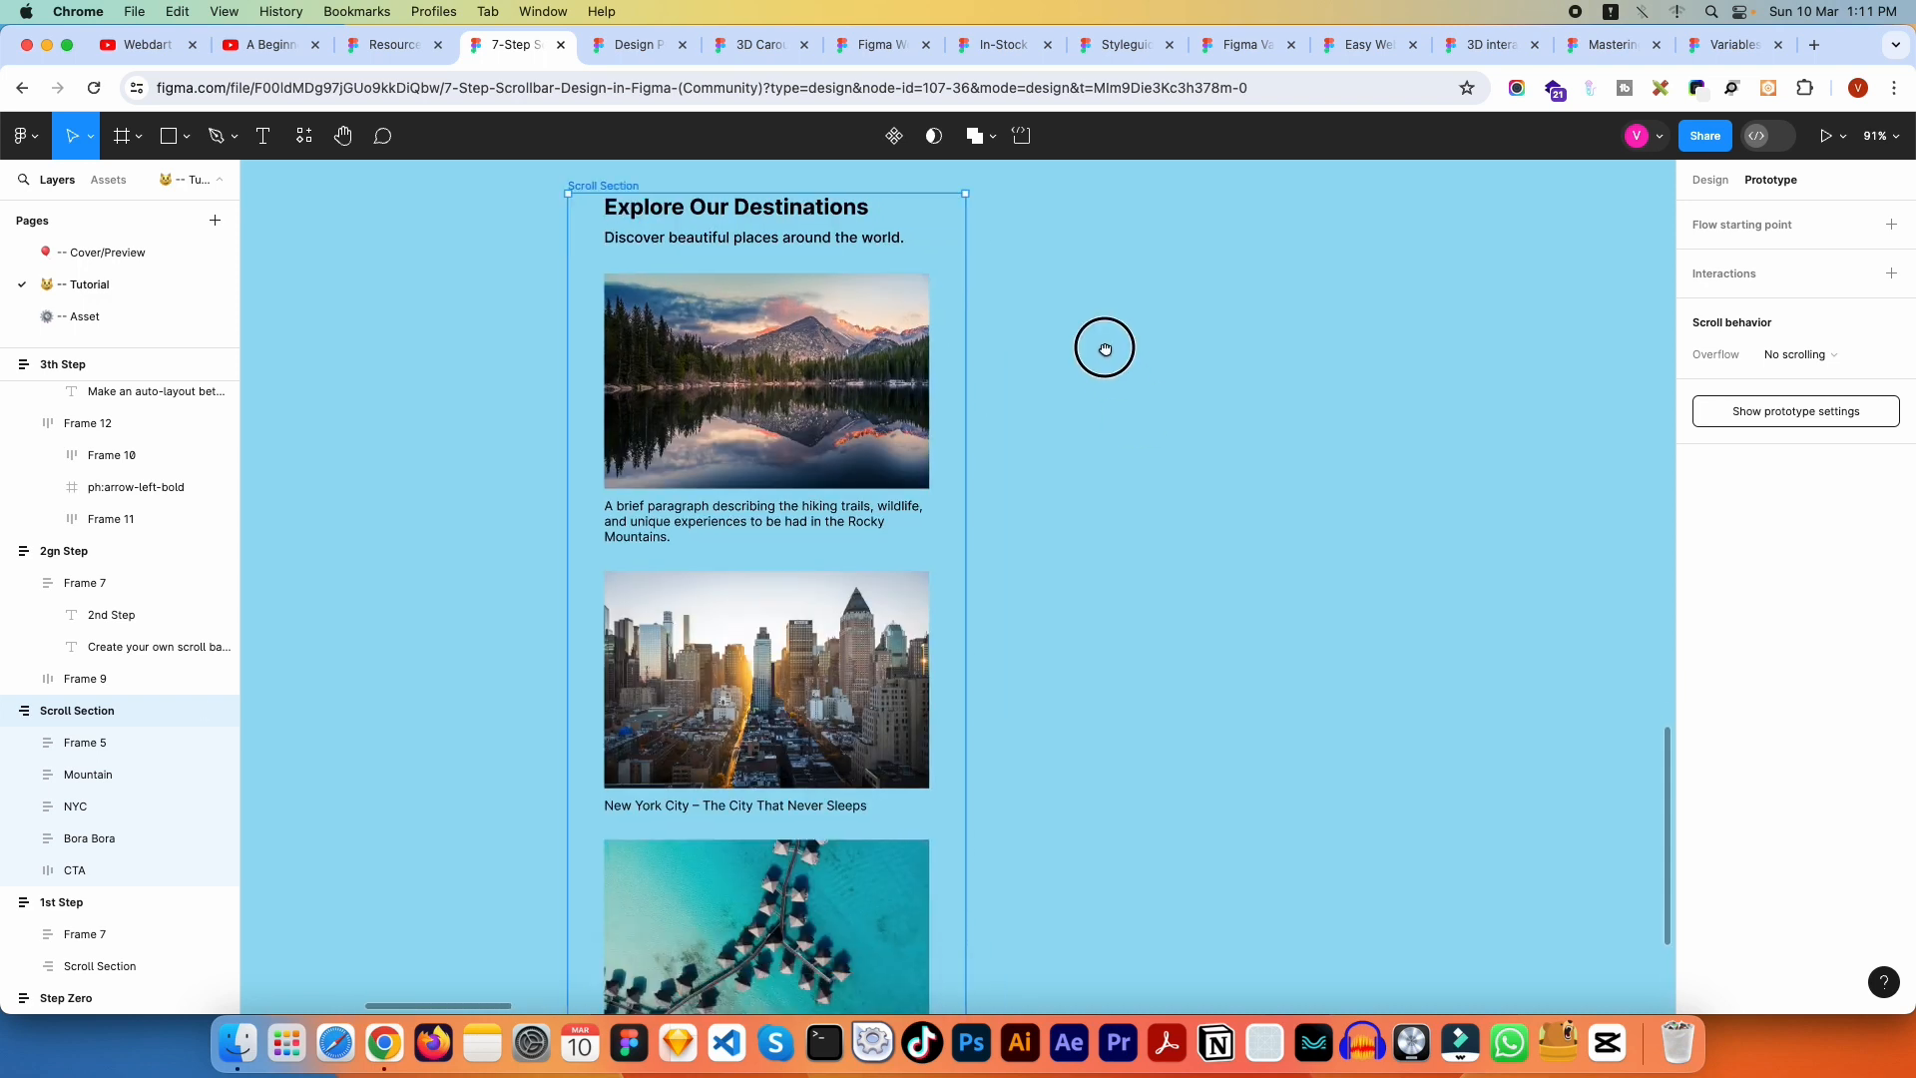
Step: Inspect the standalone Scroll Section's heading, Mountain, NYC and Bora Bora groups one by one, and reselect the whole section
left_click(678, 239)
left_click(678, 240)
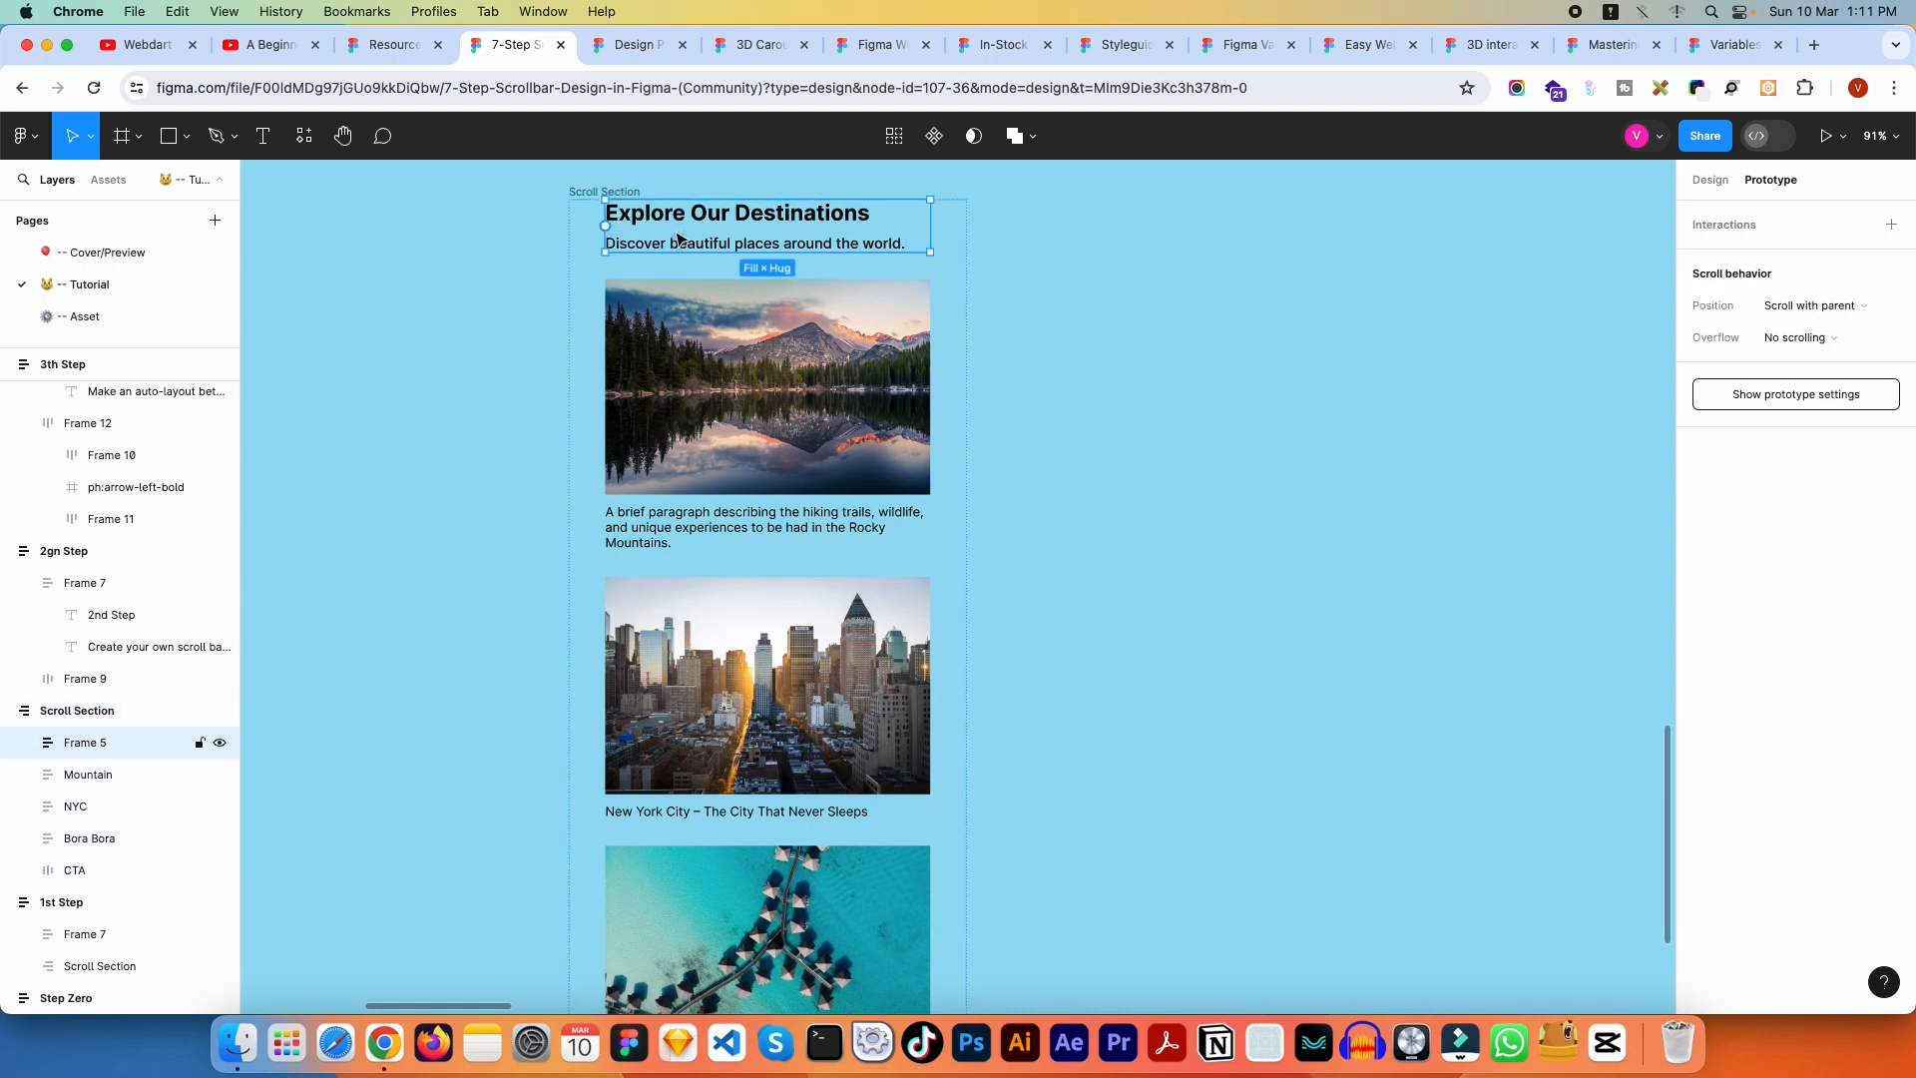
left_click(756, 379)
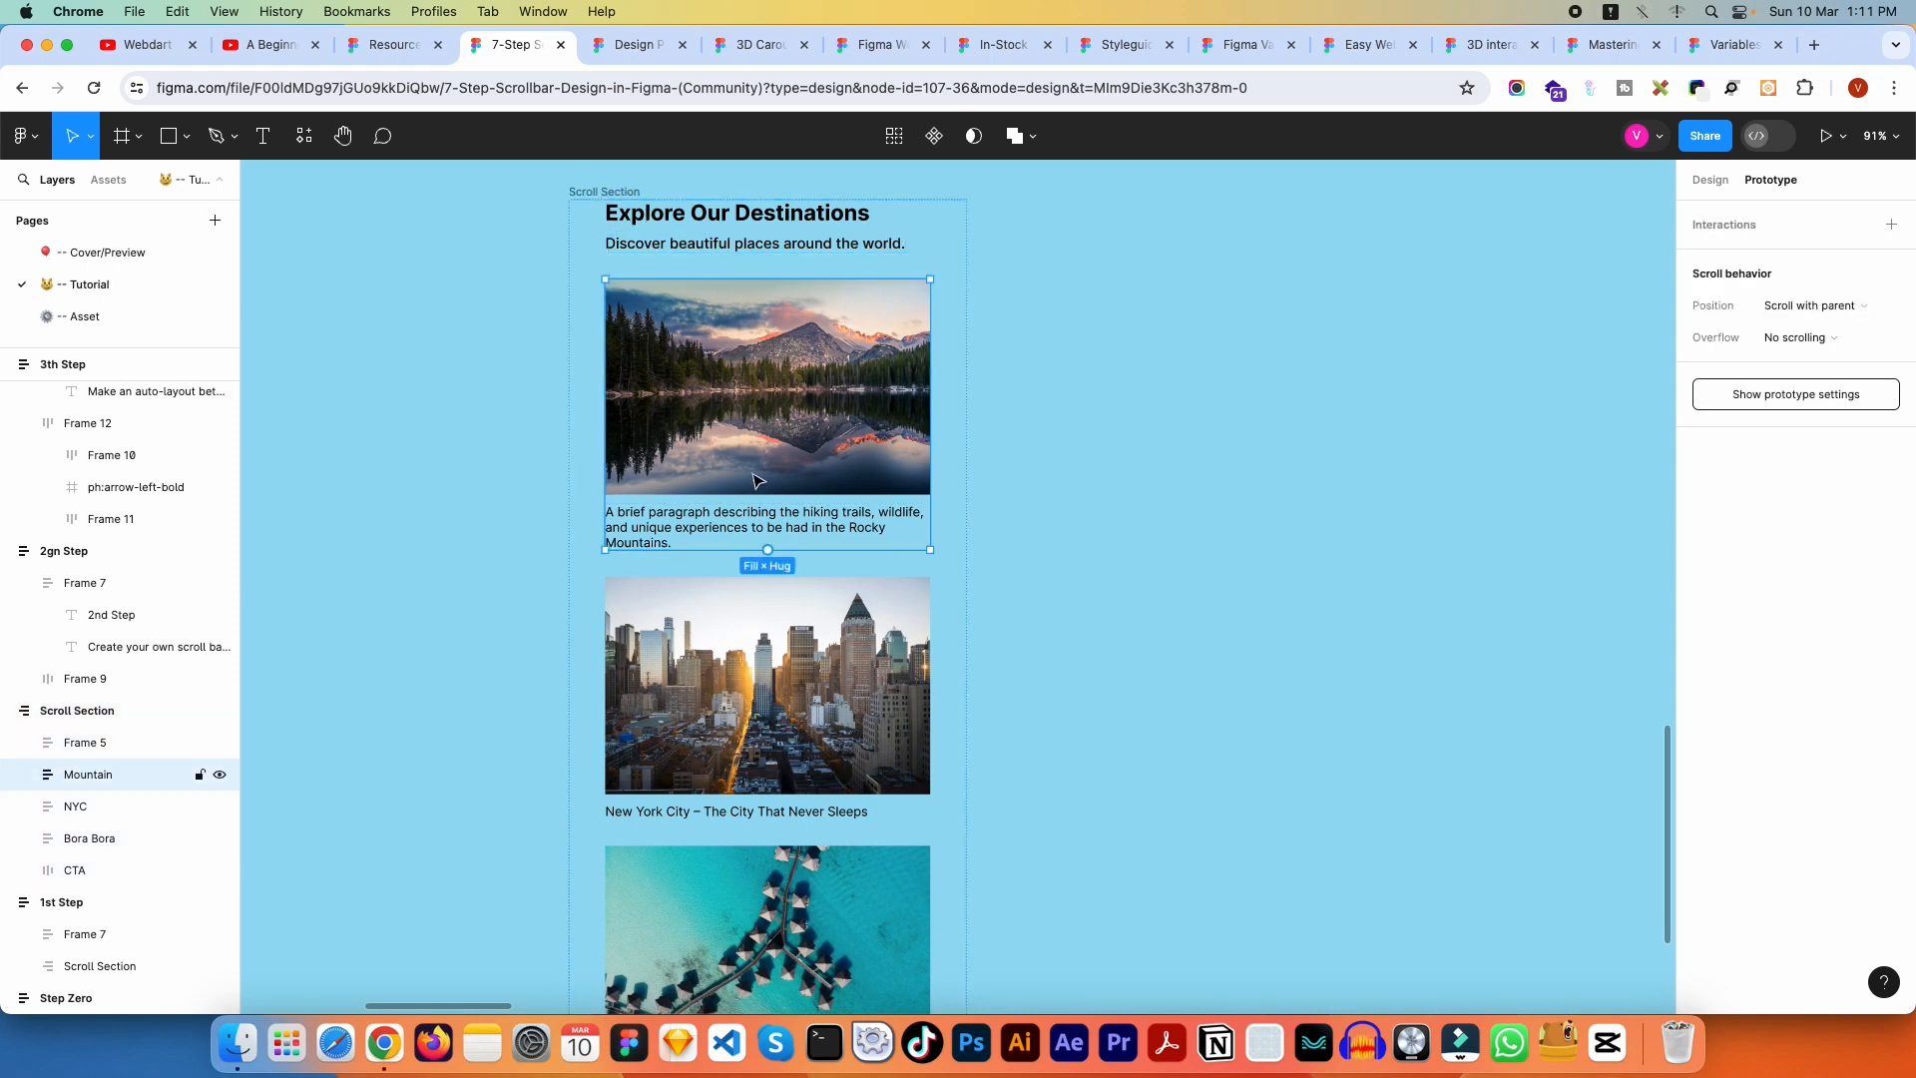
left_click(744, 689)
scroll(744, 688, "down", 2)
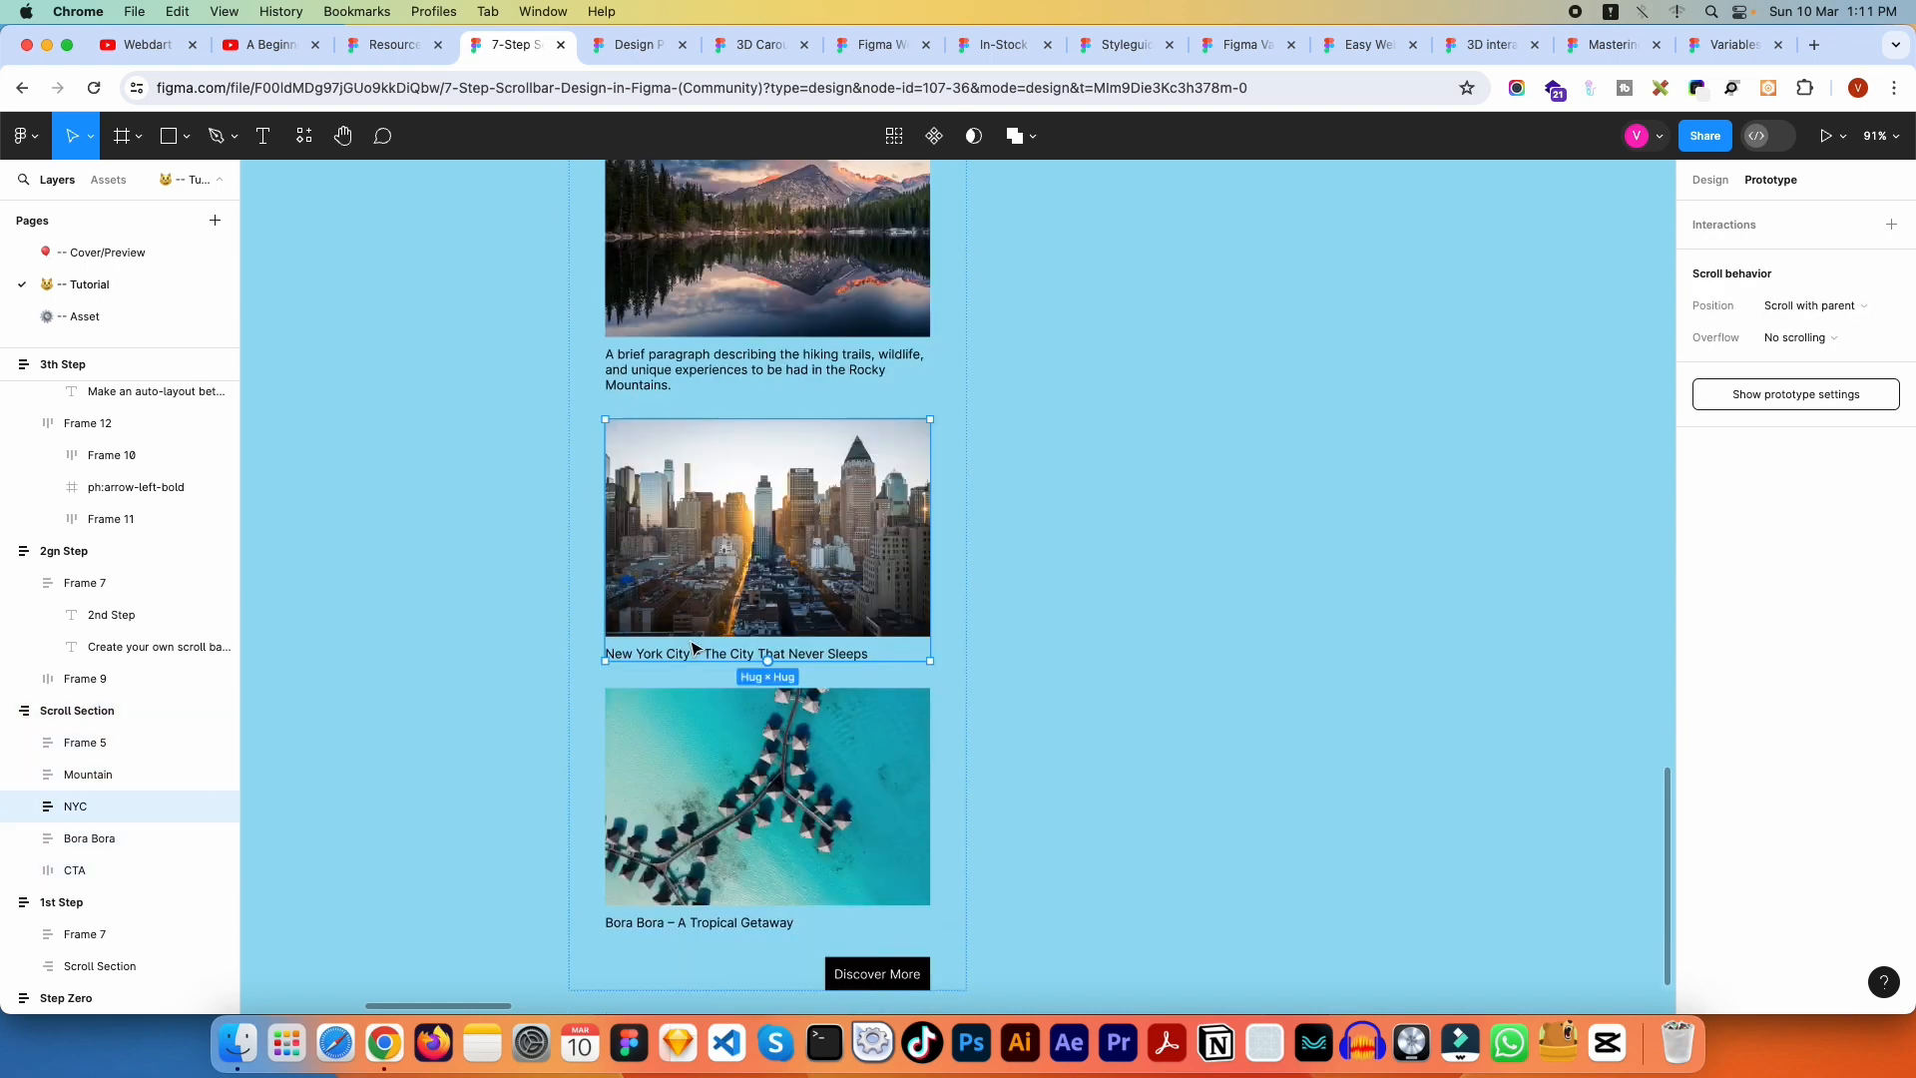
left_click(768, 788)
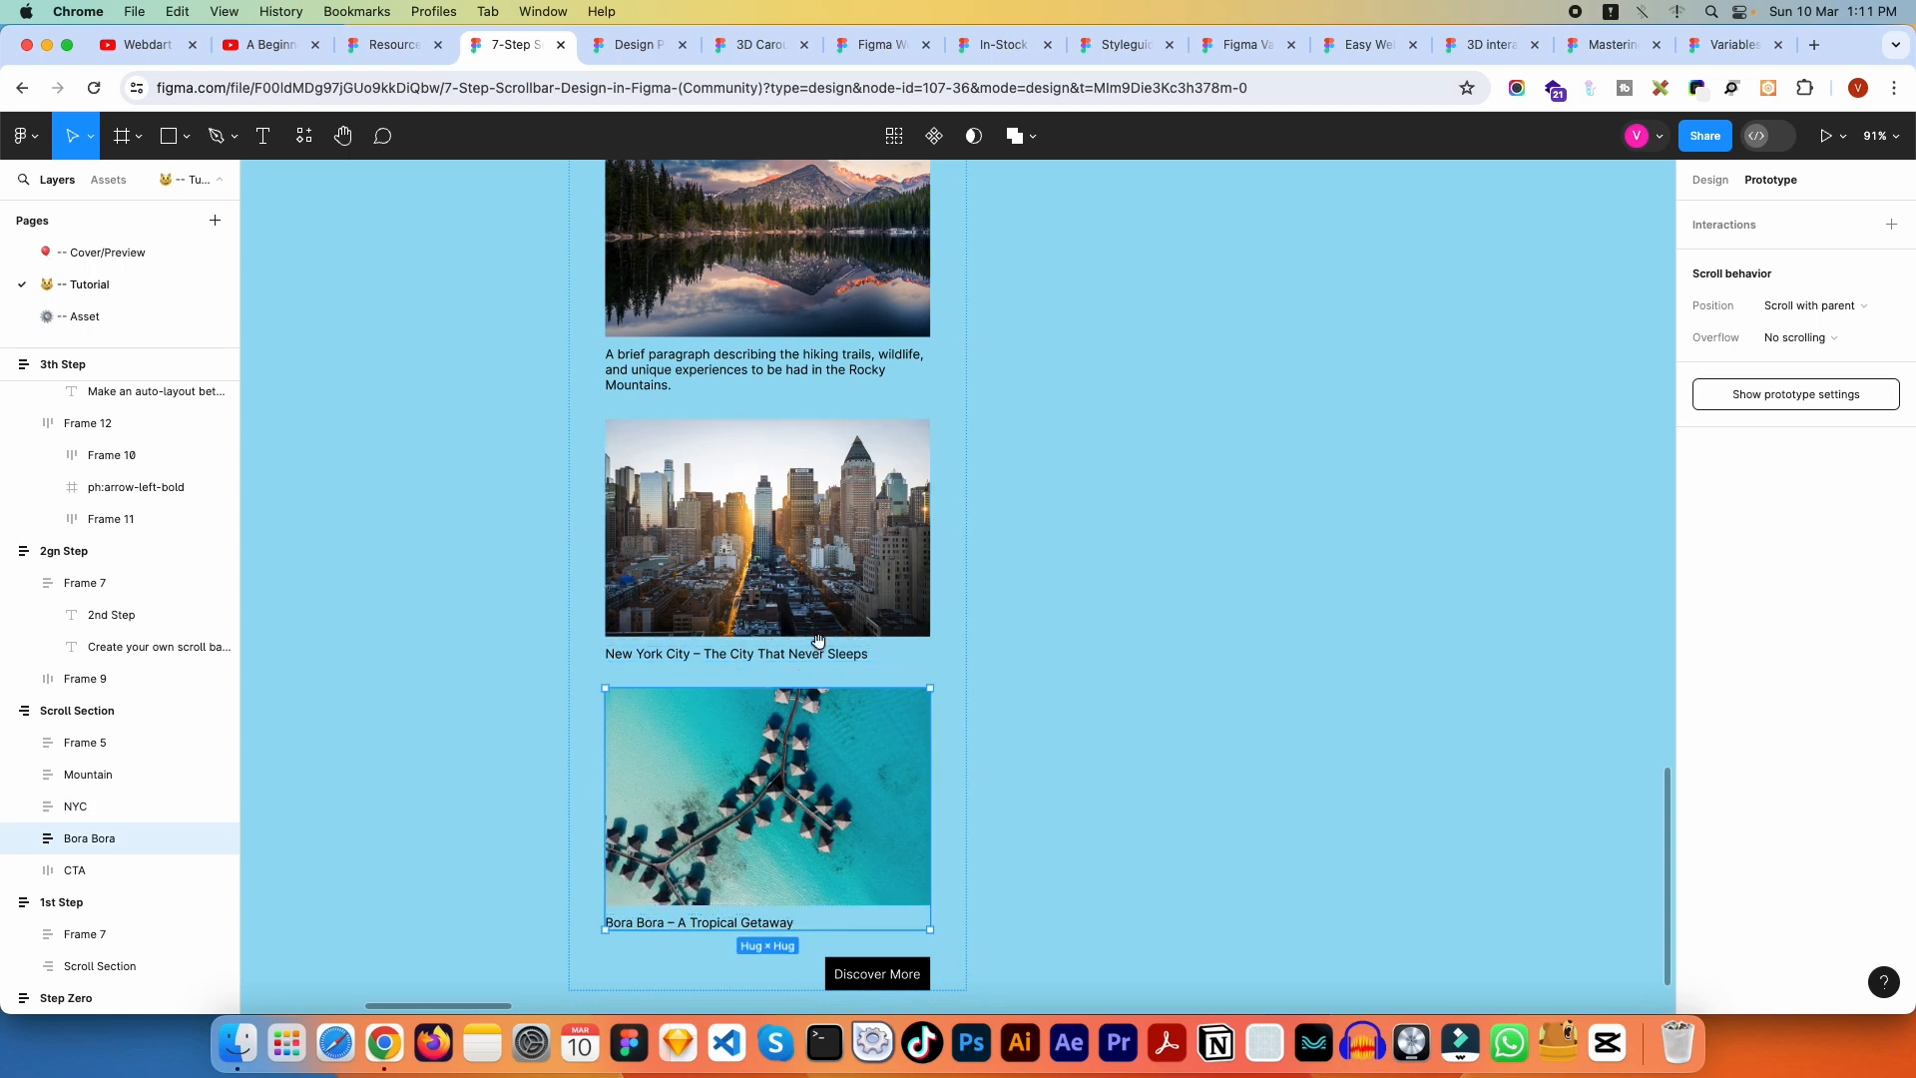
scroll(878, 698, "down", 2)
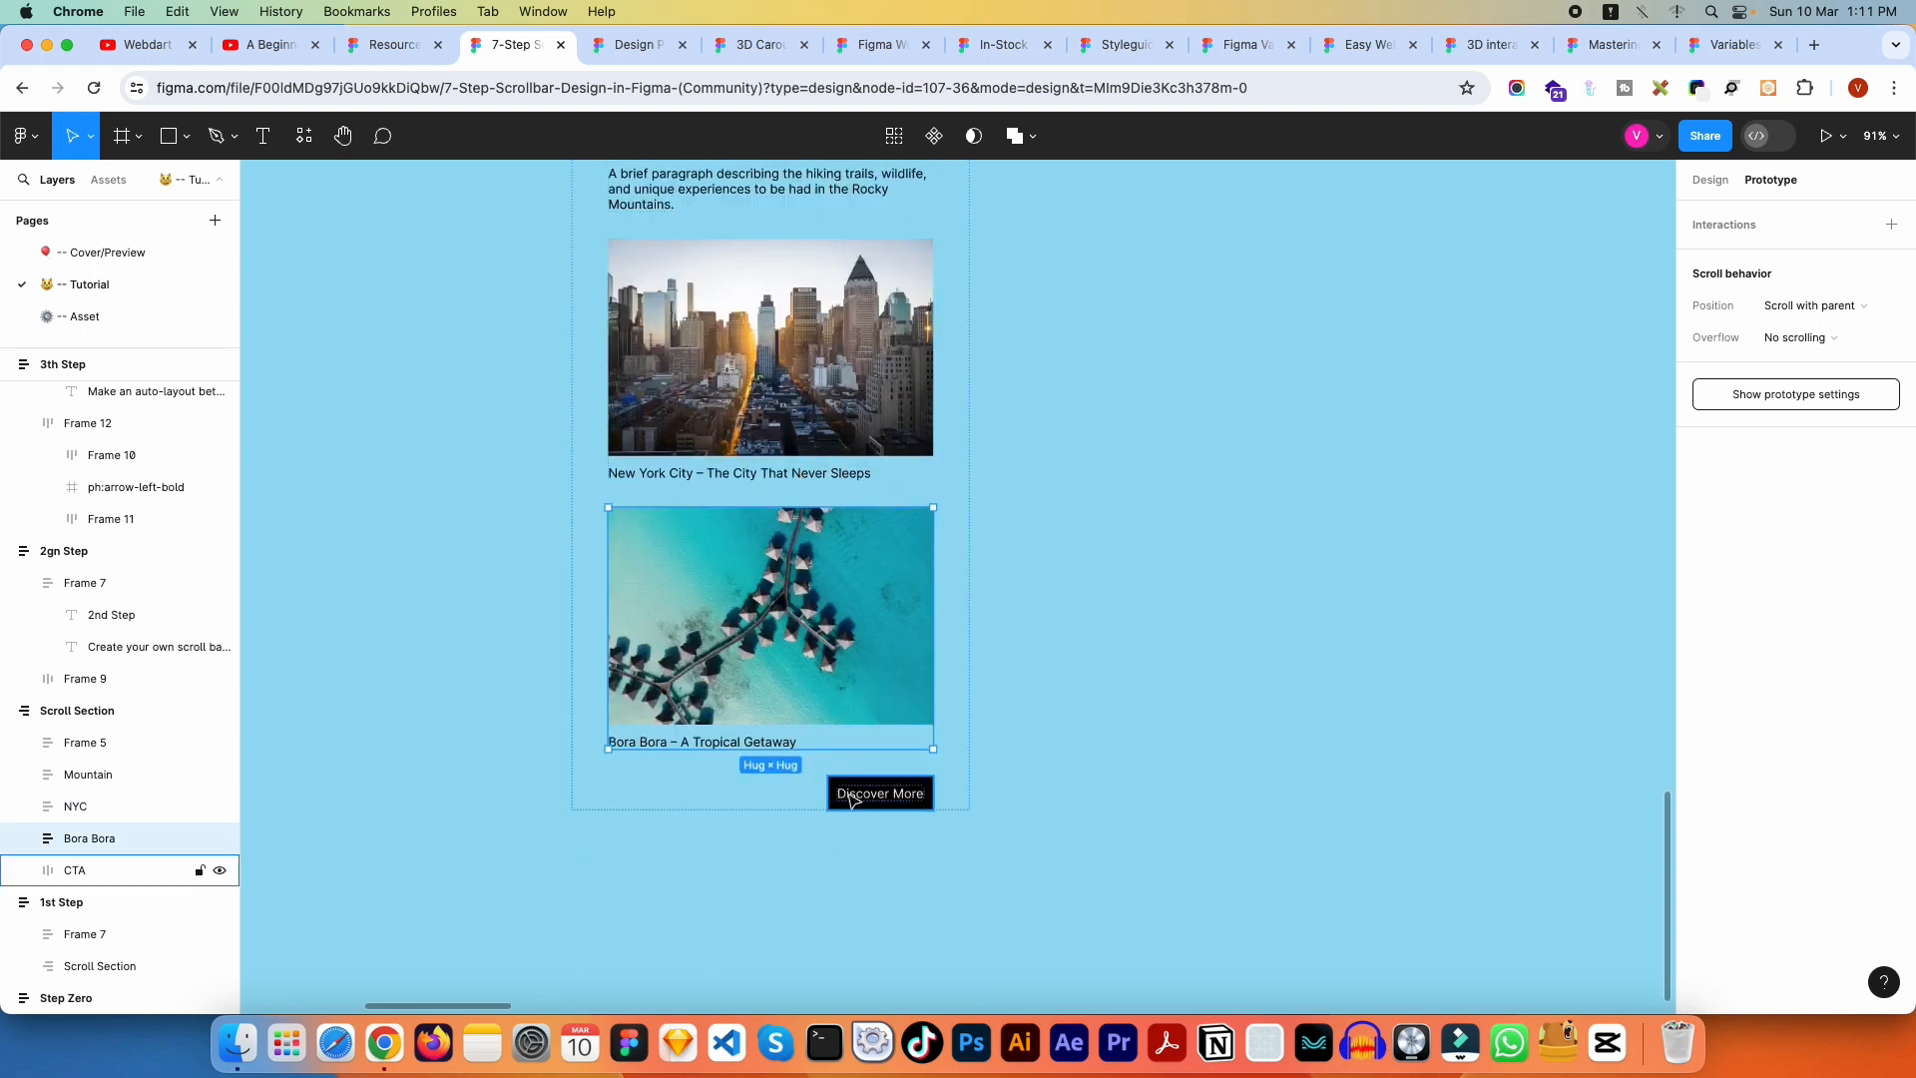
left_click(1074, 668)
scroll(1074, 663, "down", 5)
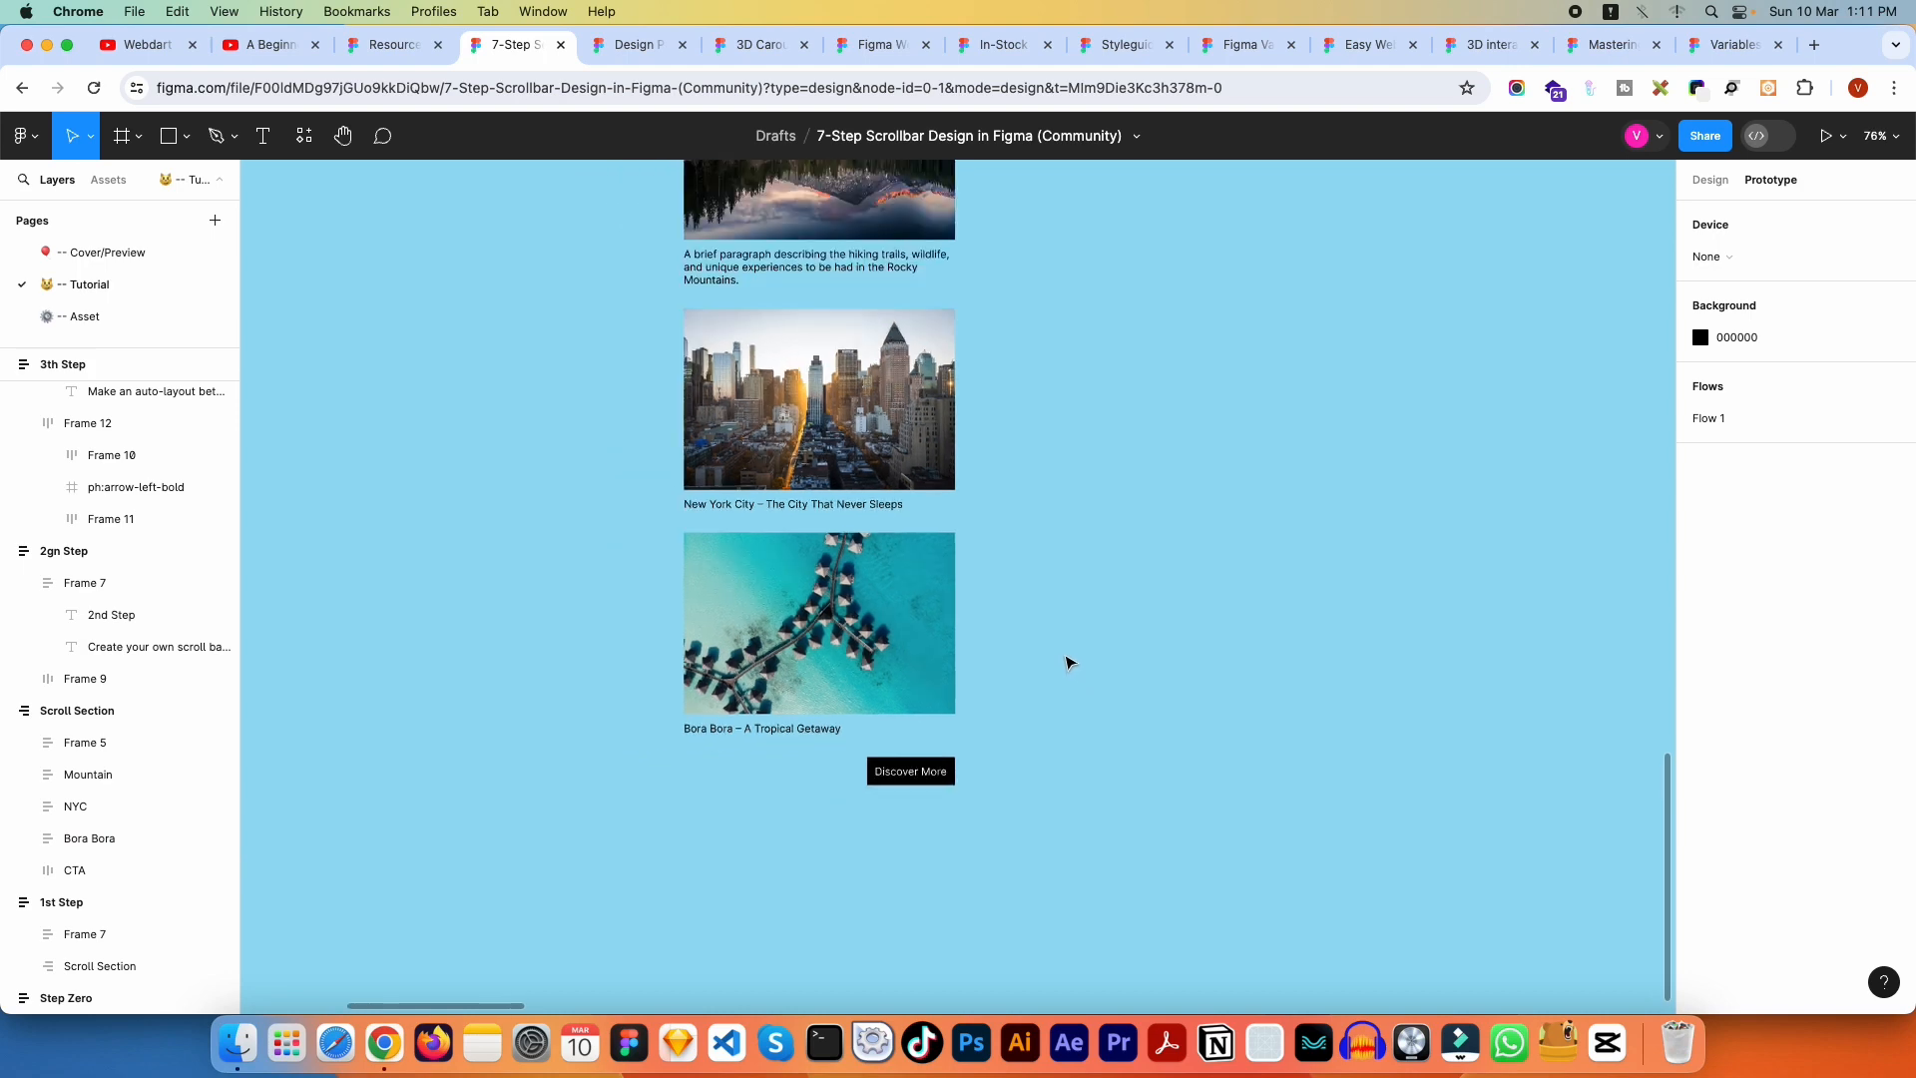
left_click(639, 367)
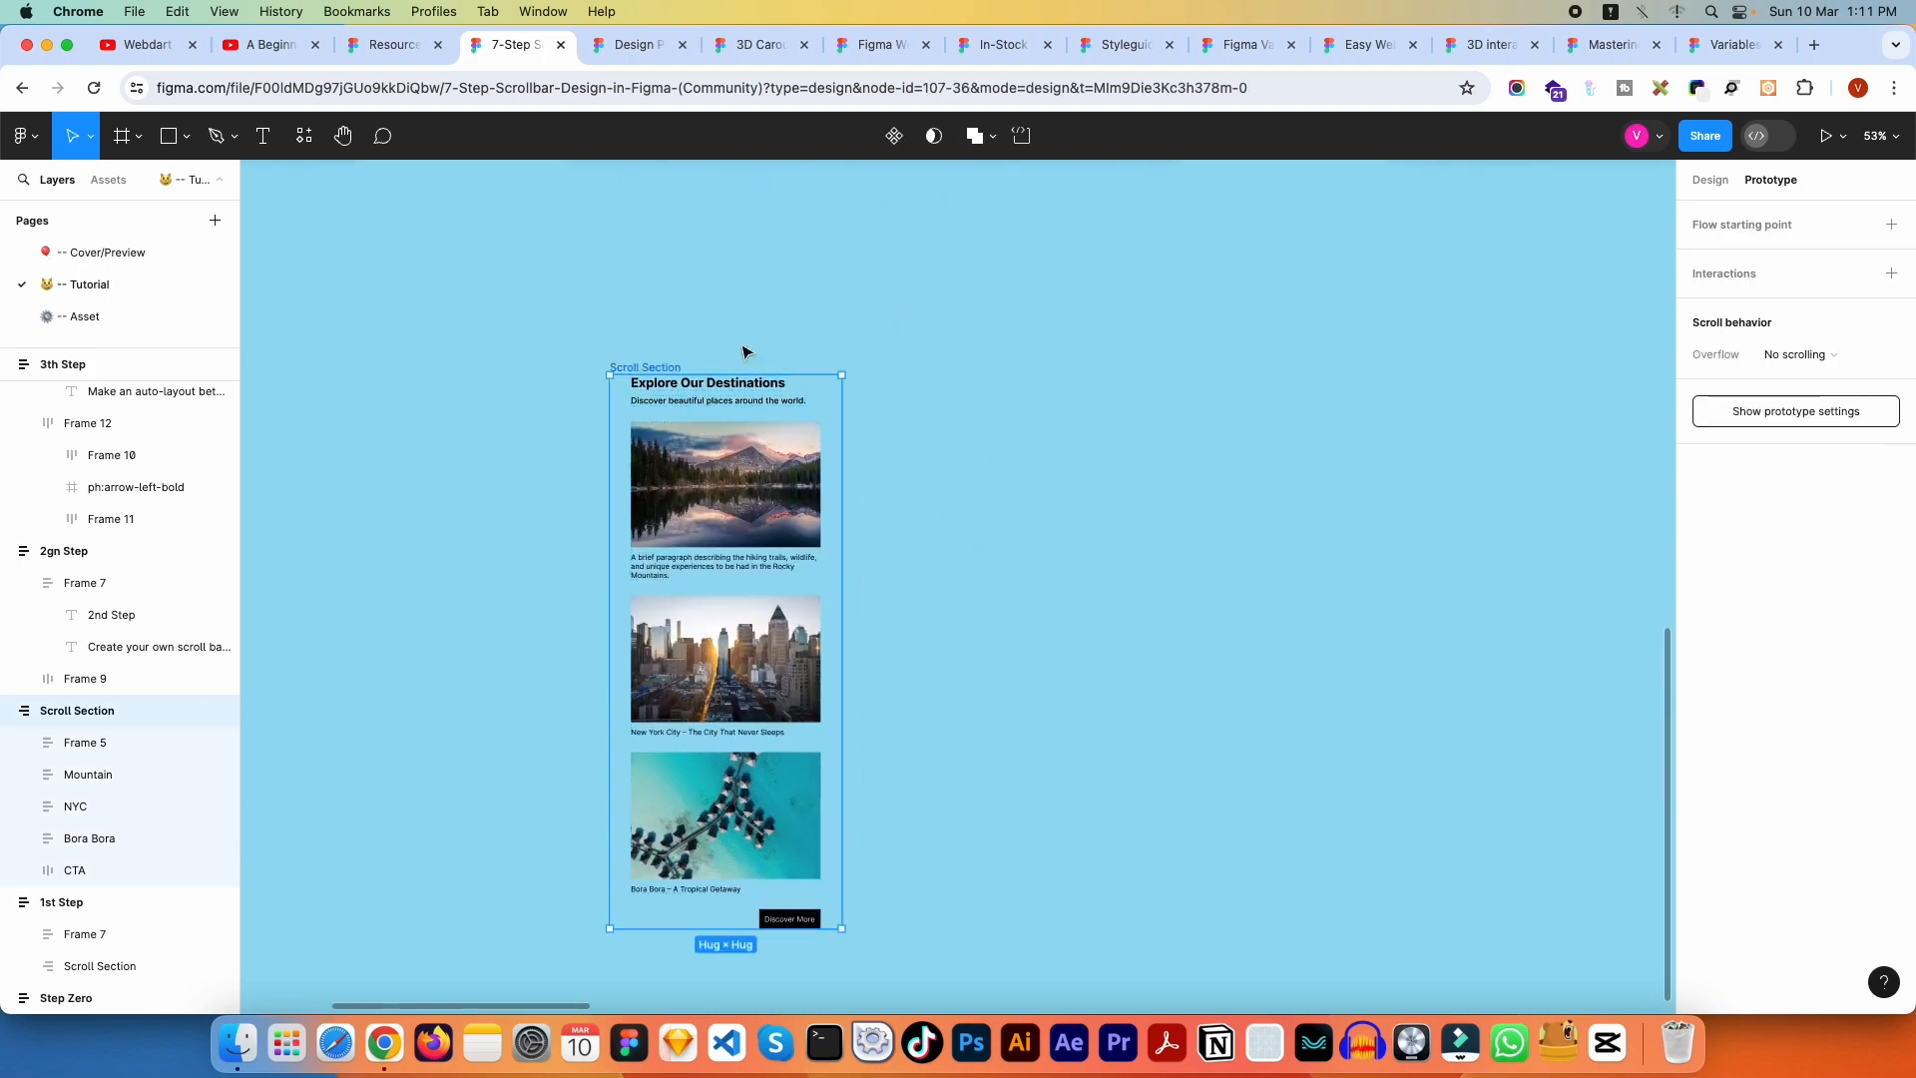
Step: Inspect the finished scroll bar in the 2nd Step, selecting its black Rectangle 2 and the enclosing Frame 8
scroll(644, 504, "down", 5)
scroll(796, 659, "up", 5)
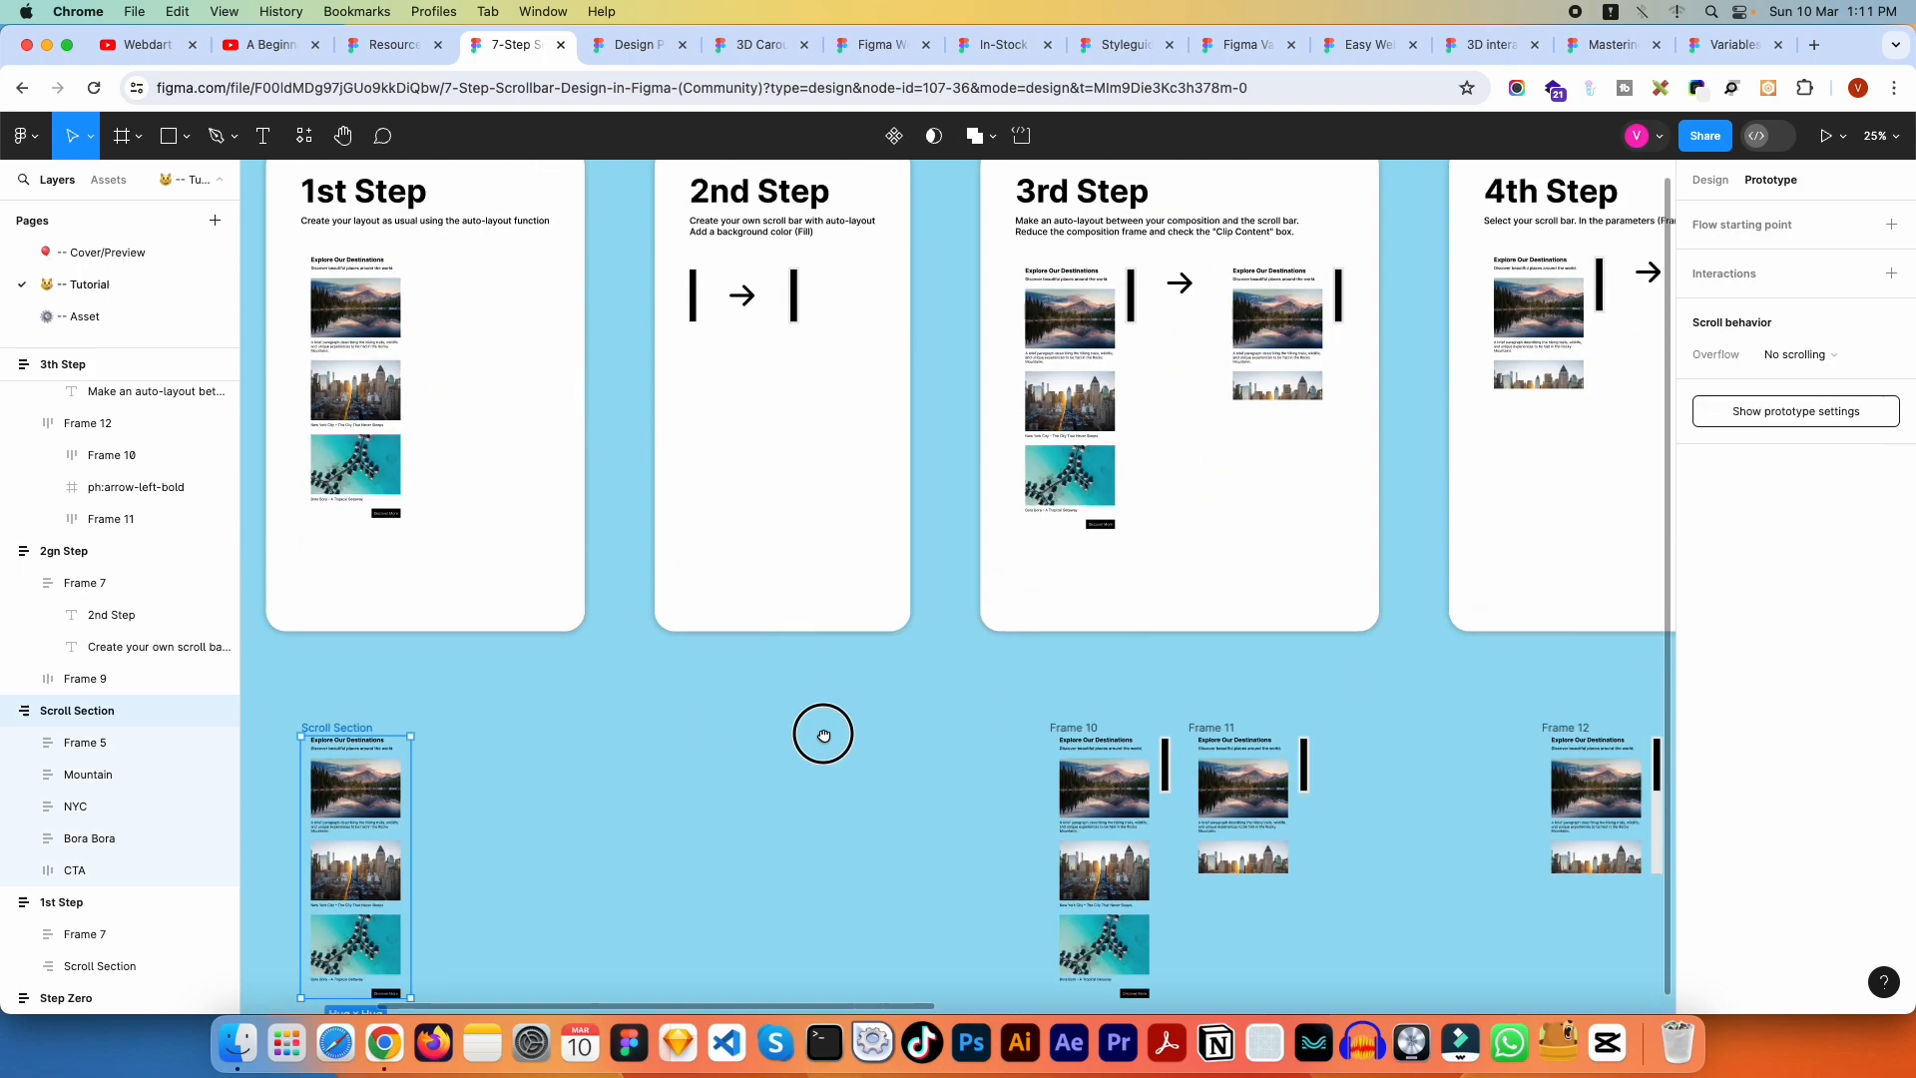
scroll(800, 346, "up", 3)
scroll(898, 598, "up", 3)
scroll(876, 552, "up", 5)
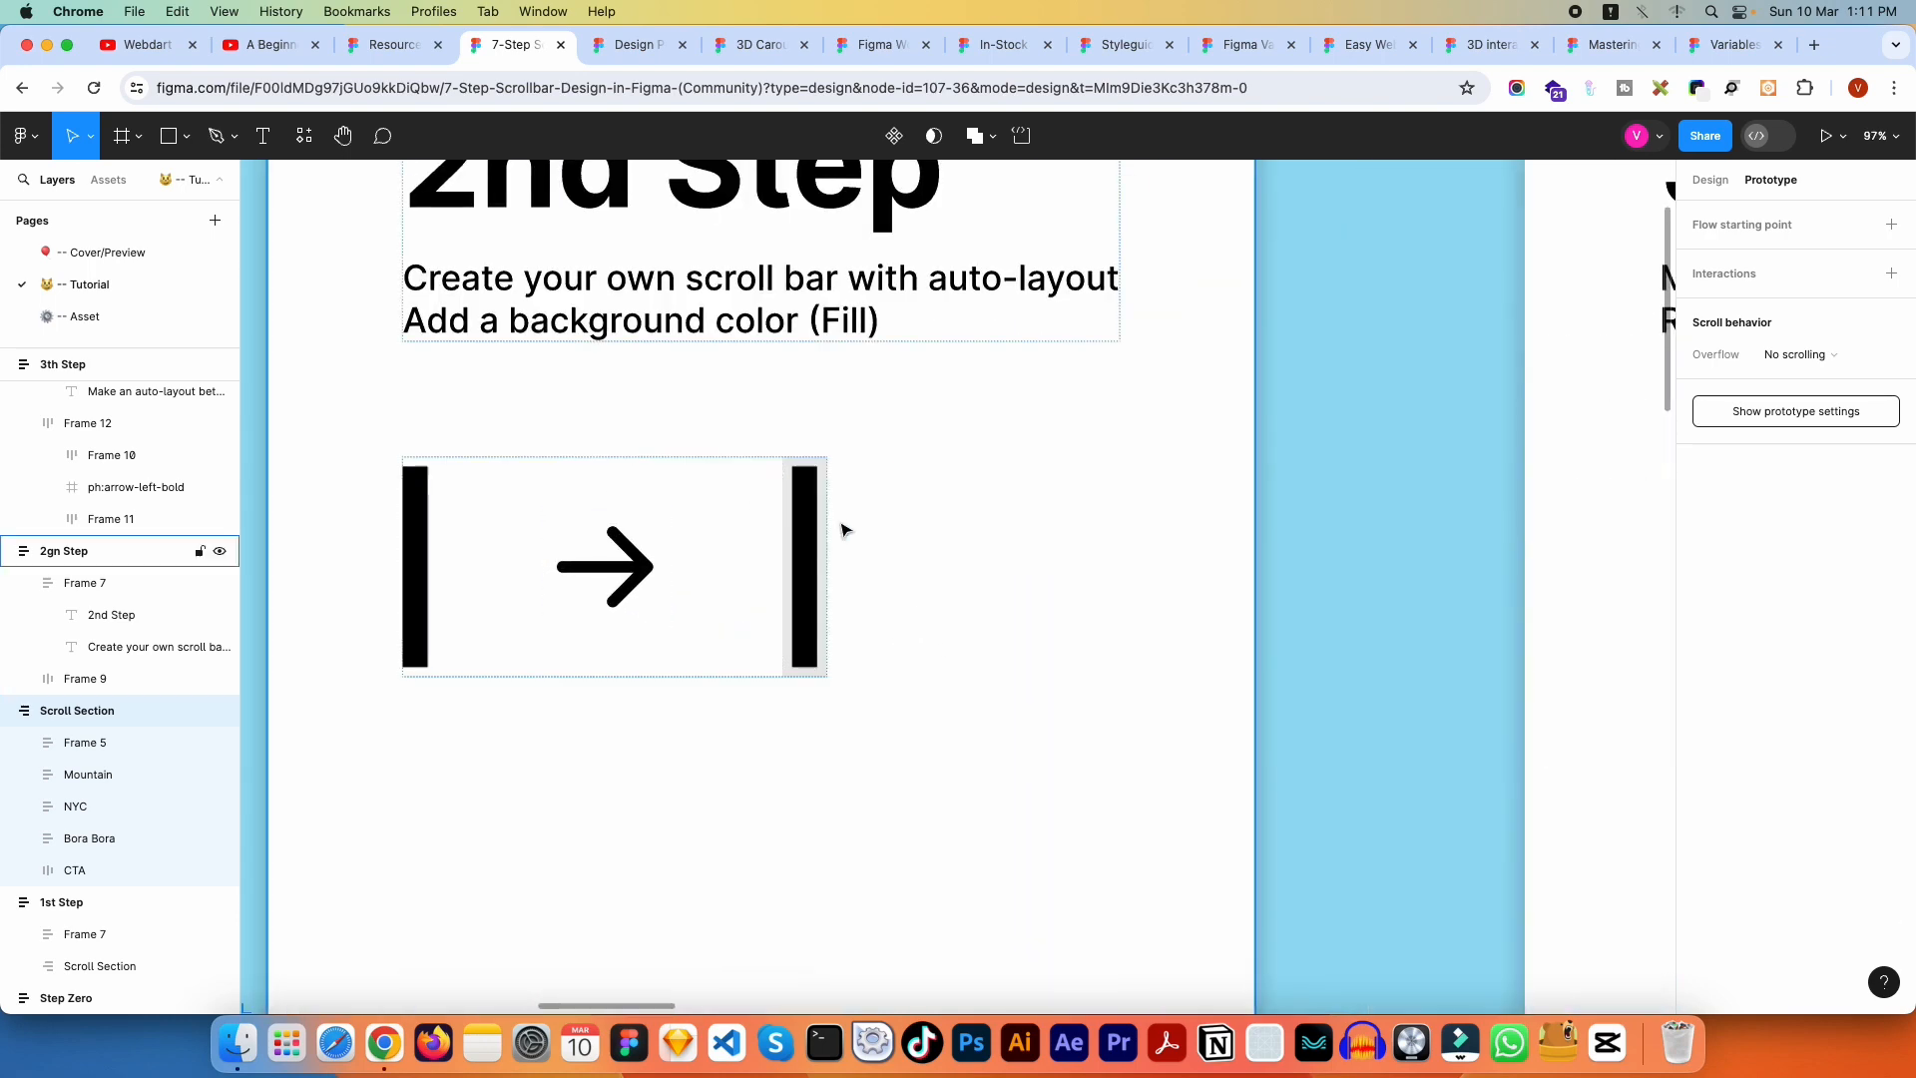
scroll(828, 499, "down", 3)
scroll(837, 419, "up", 2)
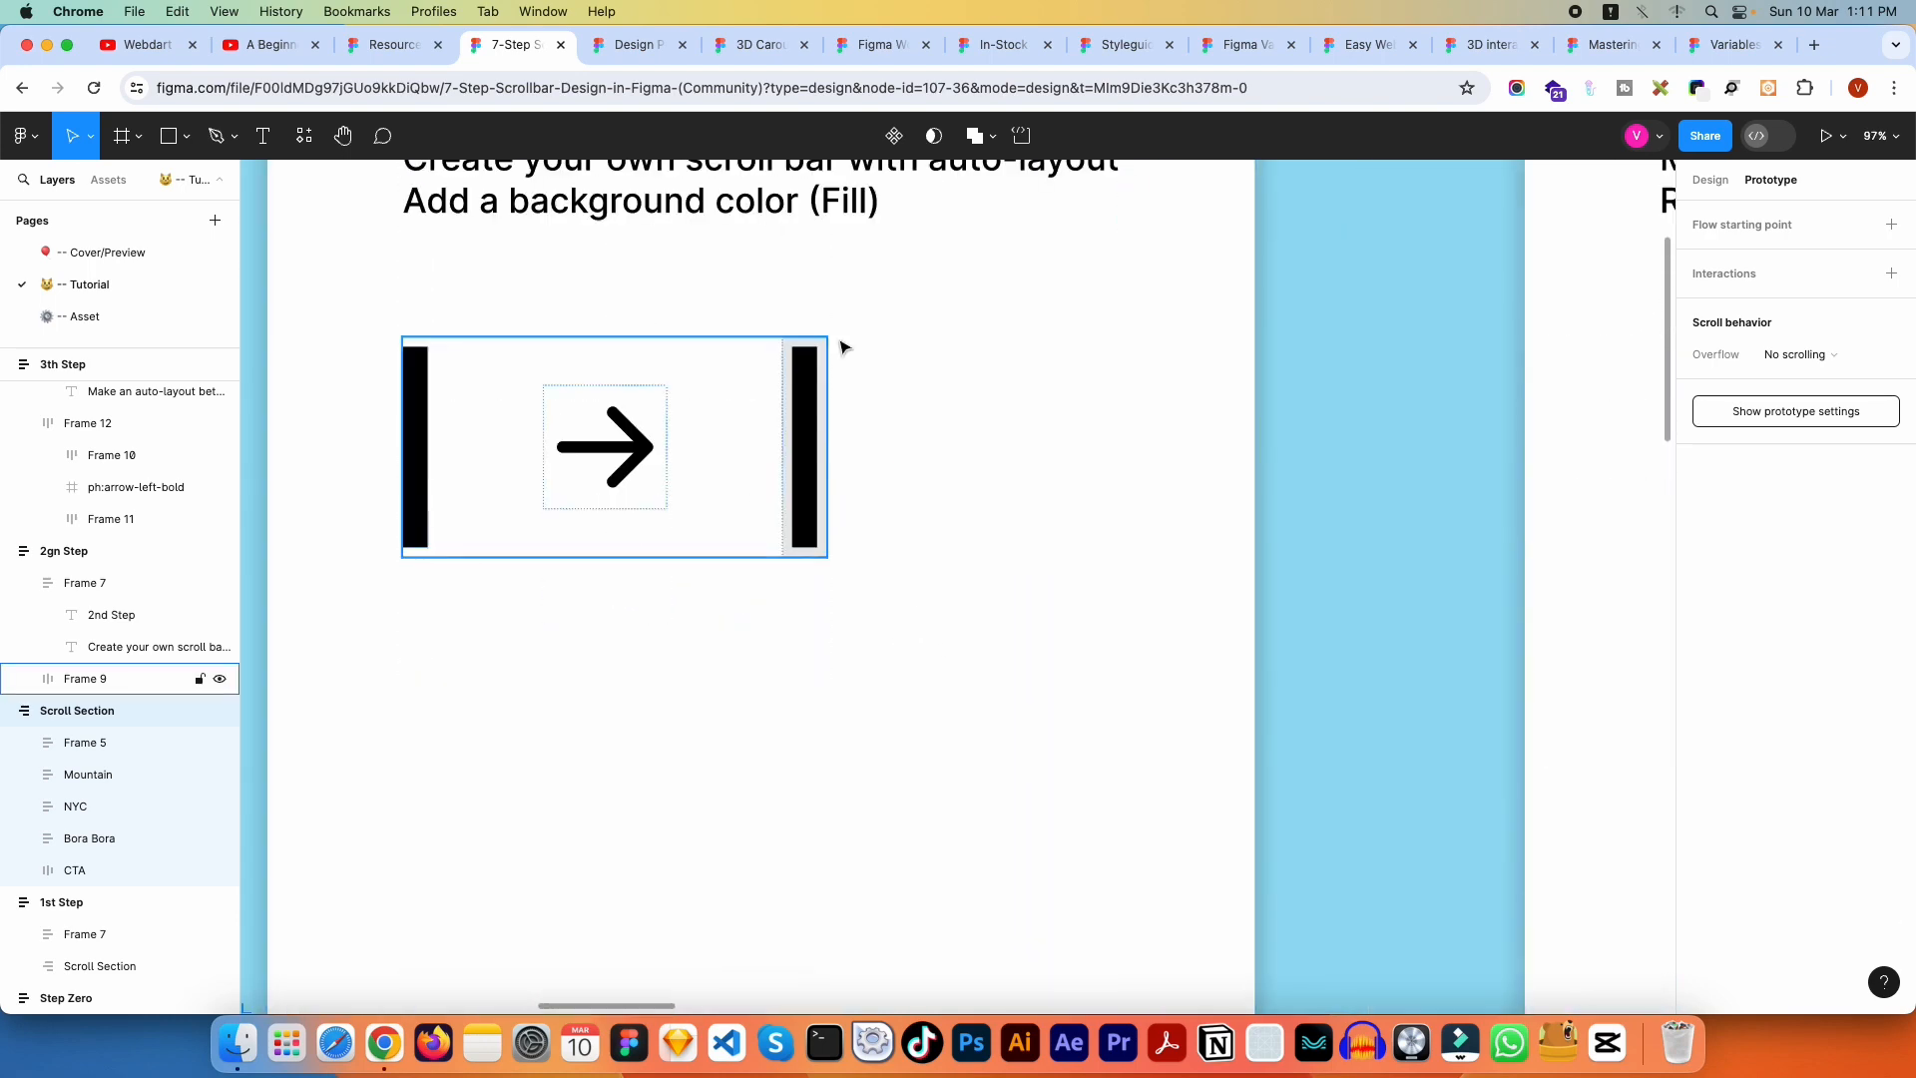
left_click(809, 406)
scroll(820, 395, "up", 5)
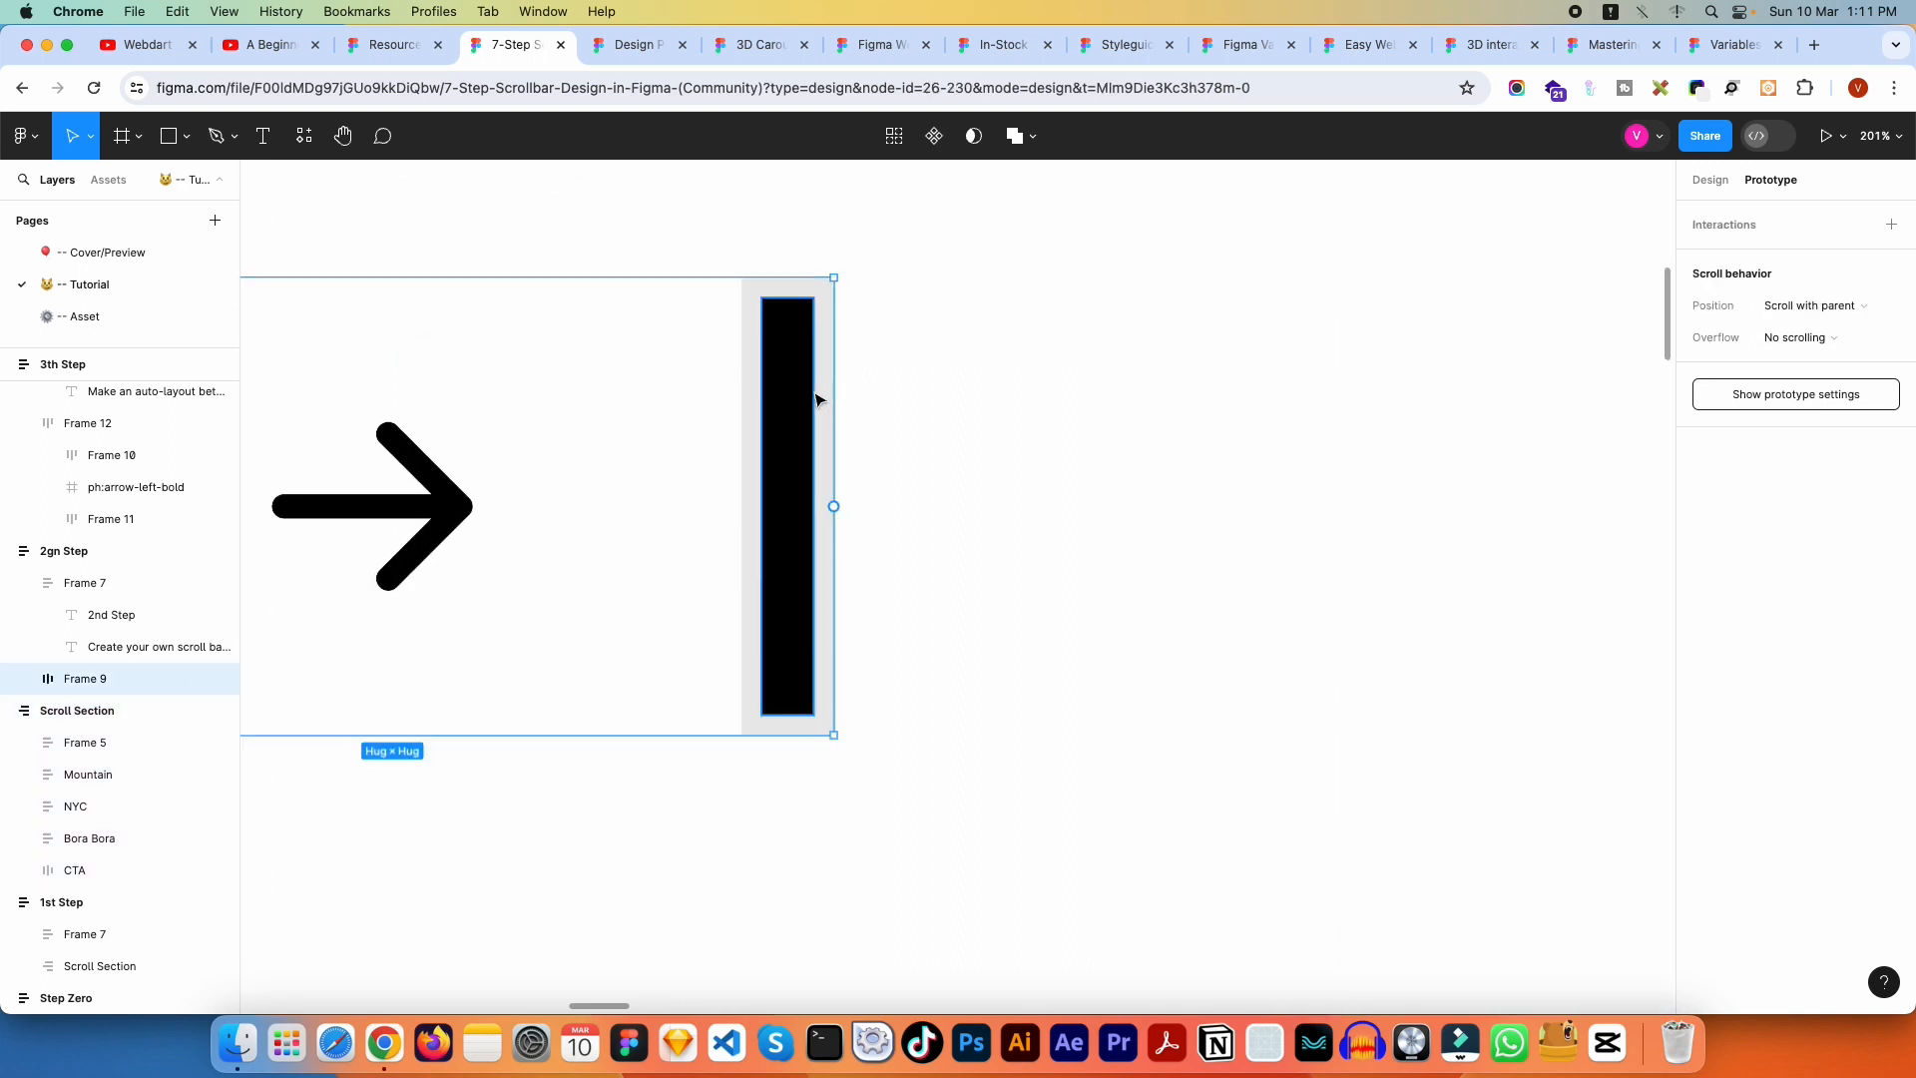
double_click(795, 361)
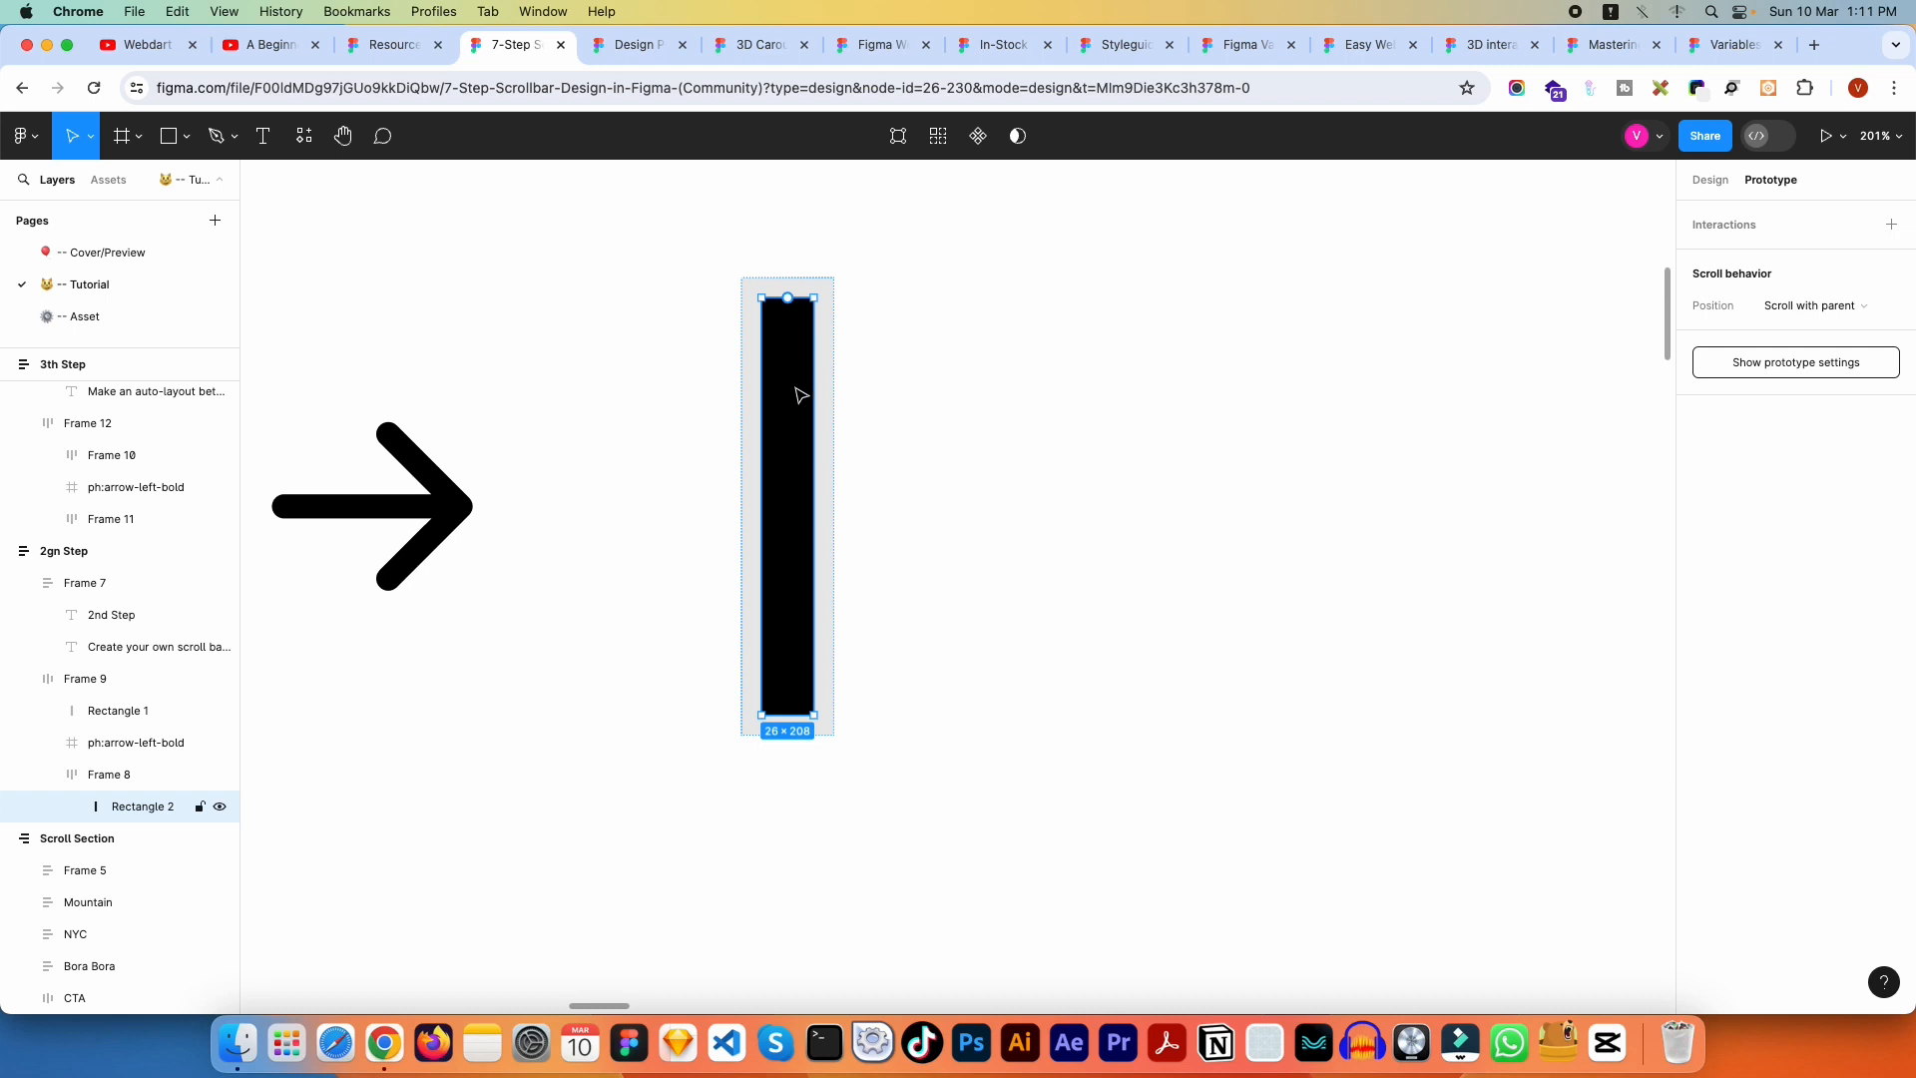
left_click(831, 382)
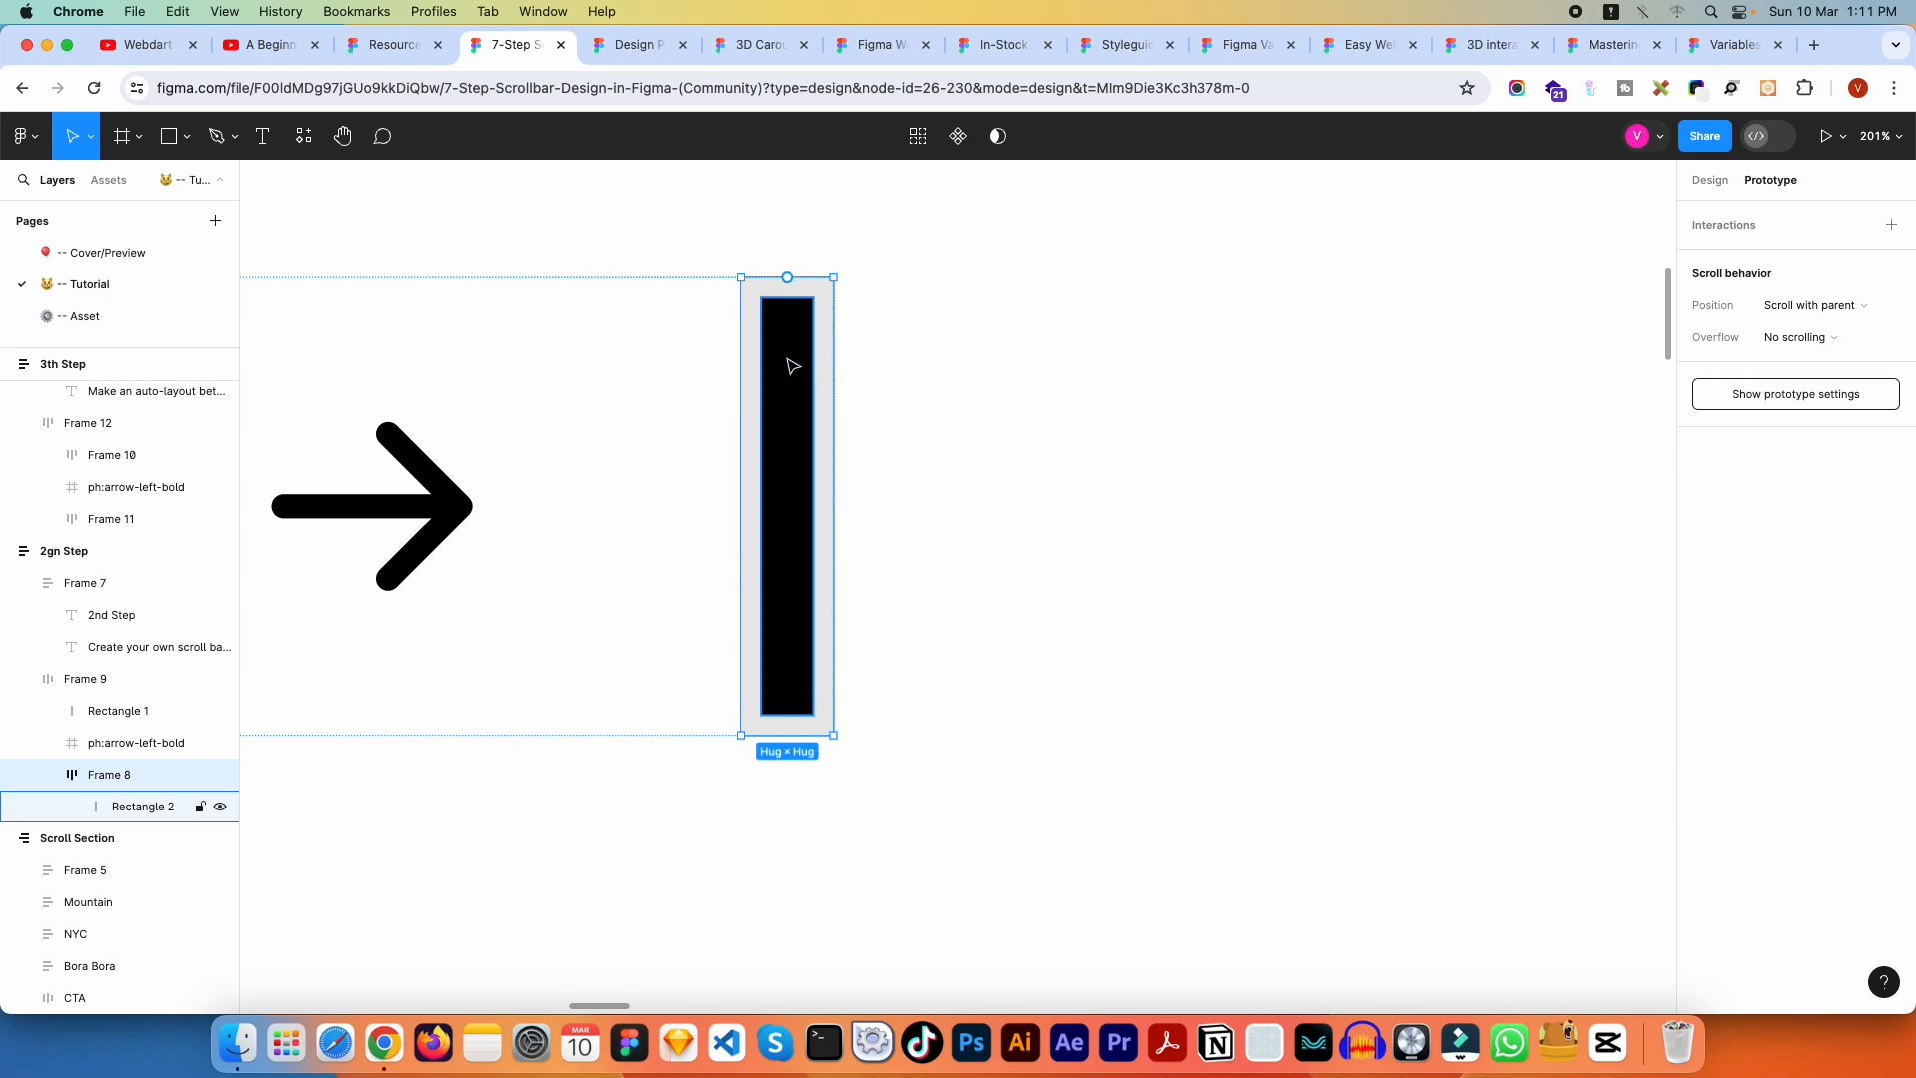
Step: Examine the 3rd Step instructions and its two example compositions combined with a scroll bar
scroll(793, 369, "down", 10)
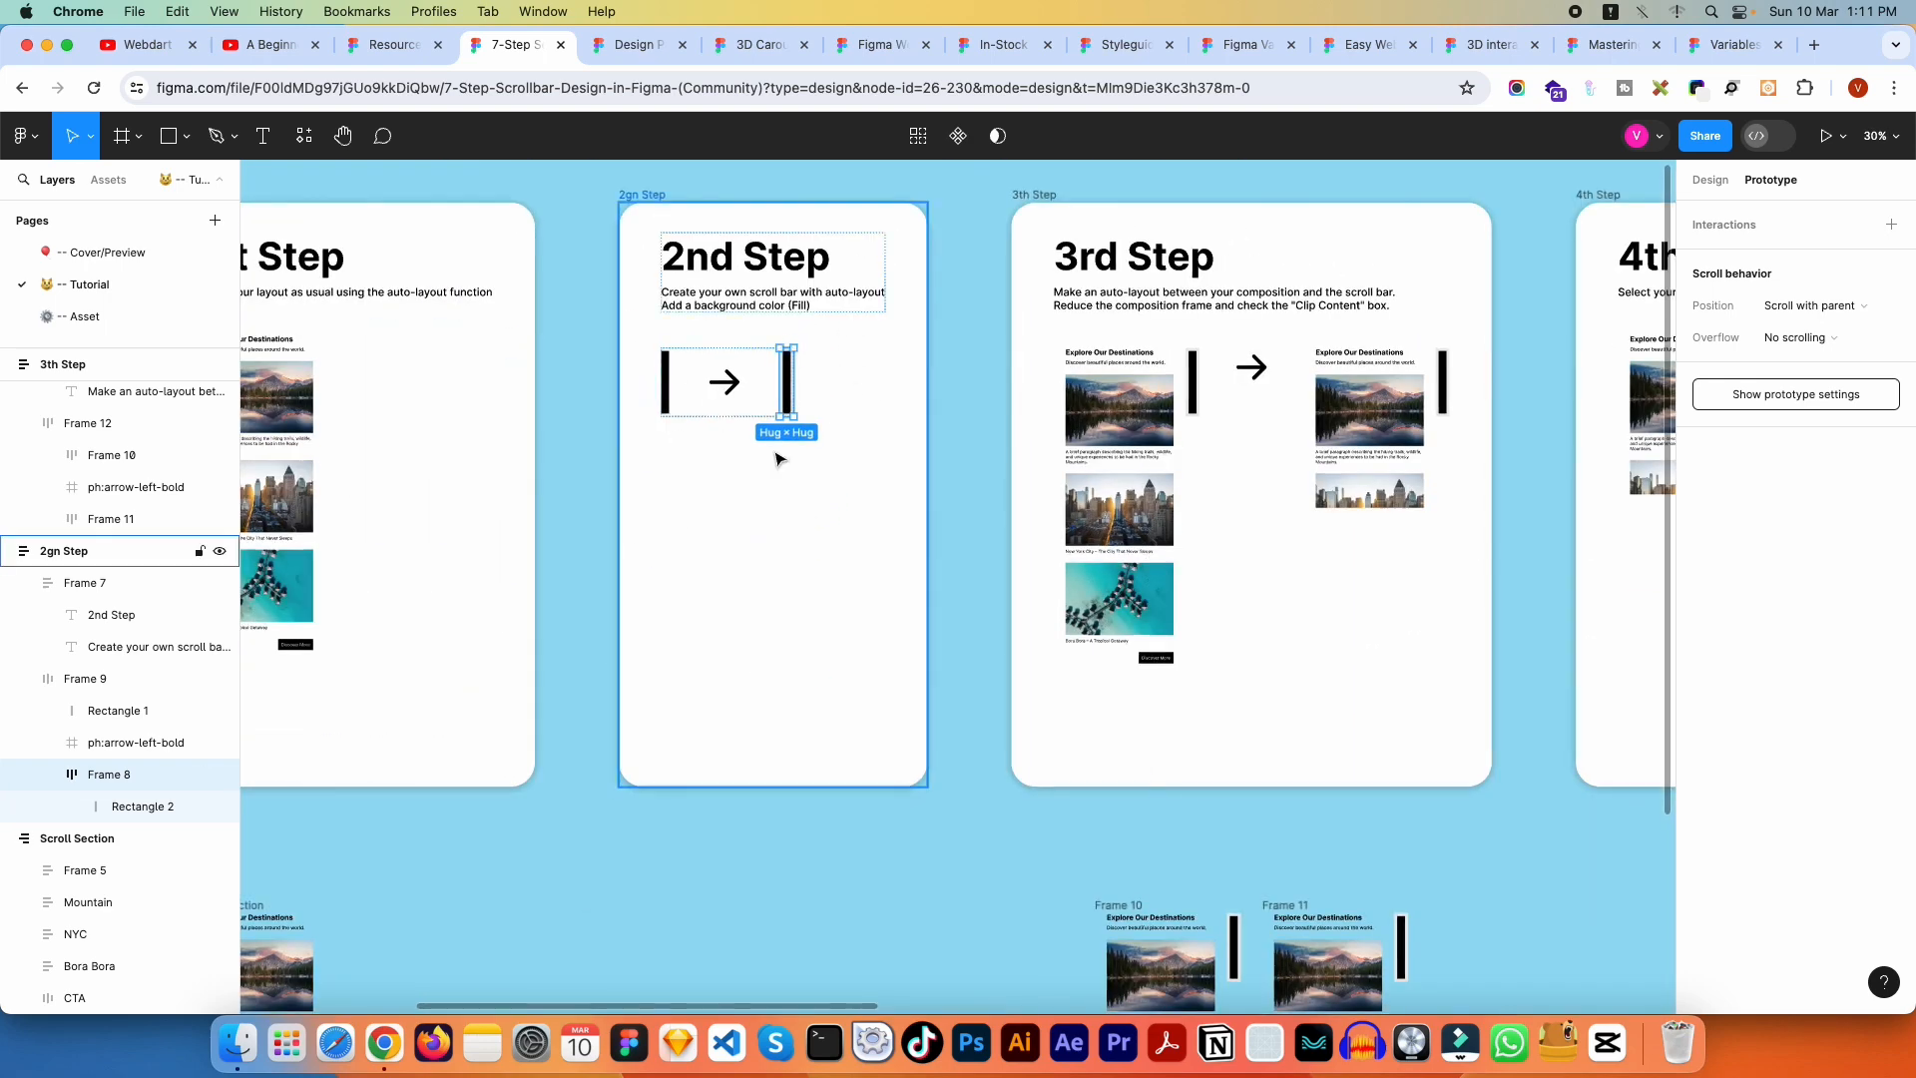
left_click(705, 326)
scroll(791, 556, "right", 5)
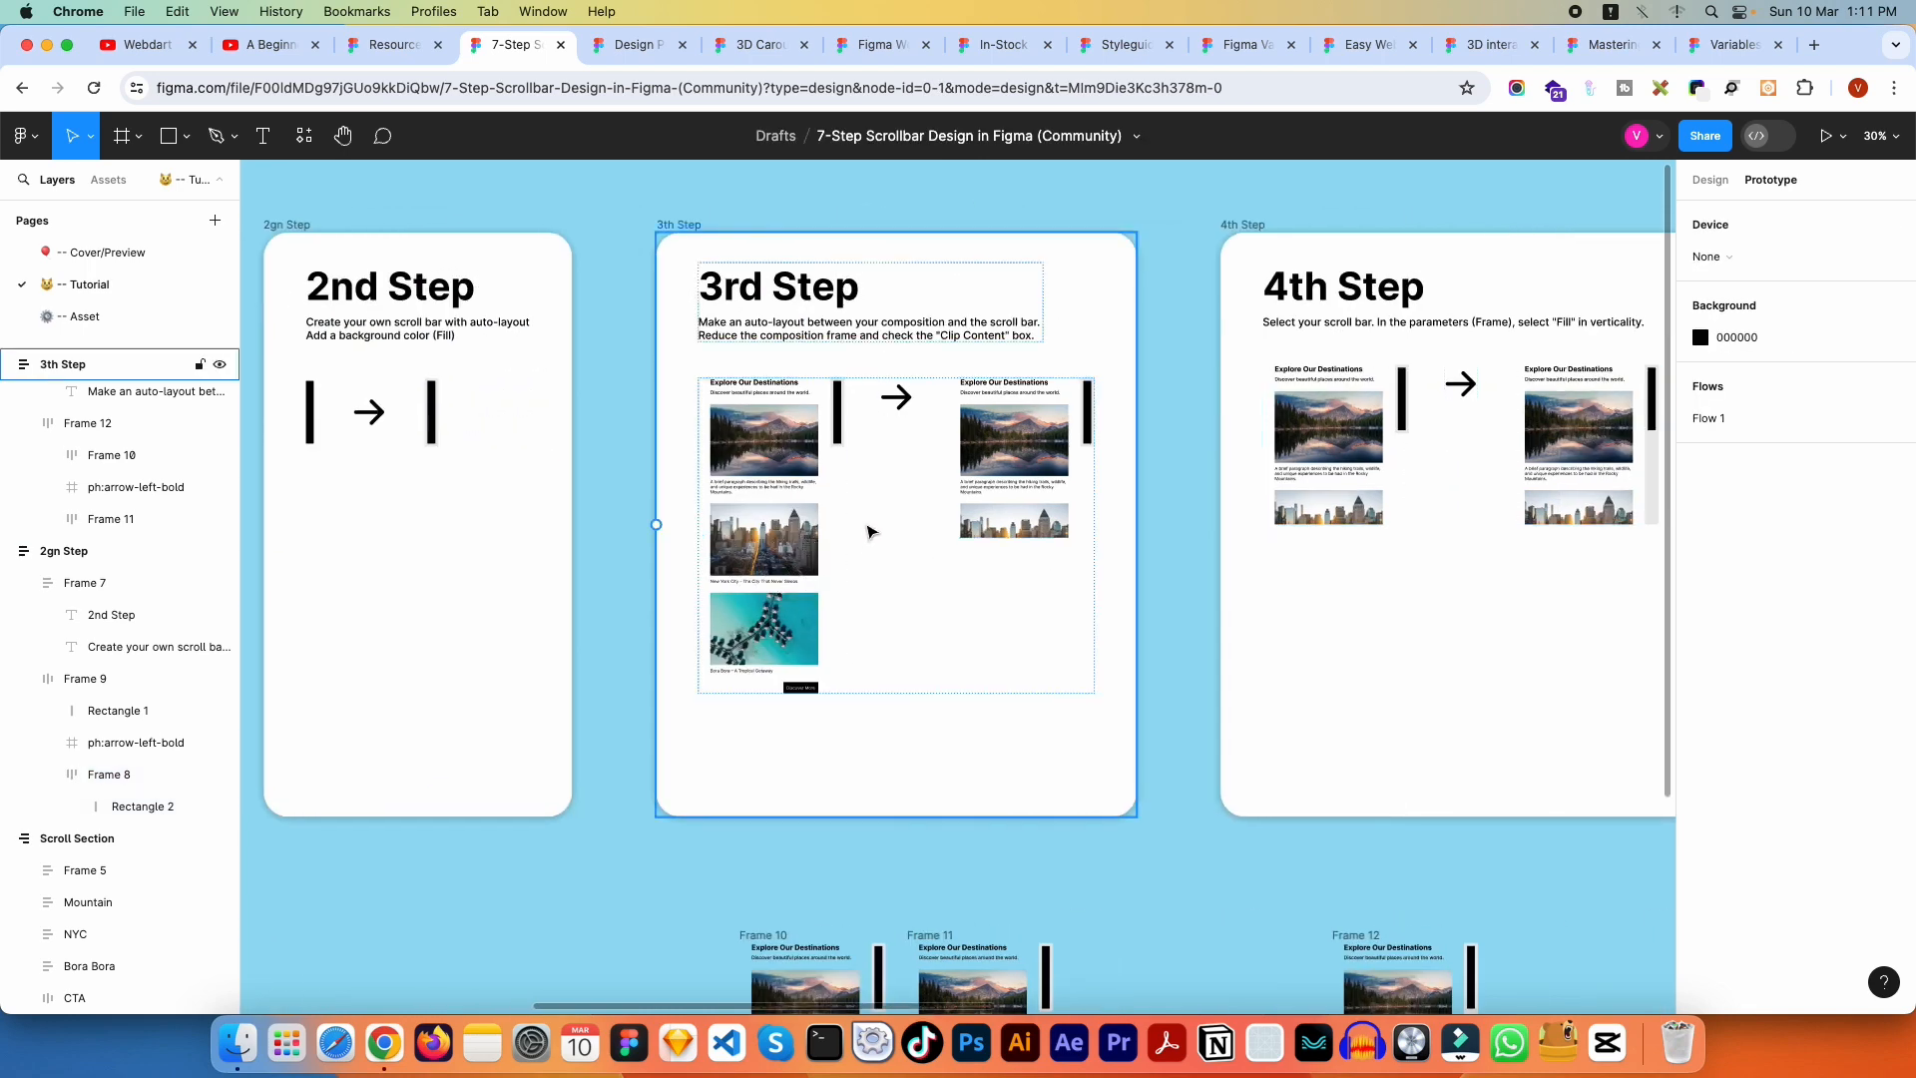
scroll(755, 466, "up", 5)
scroll(756, 466, "up", 3)
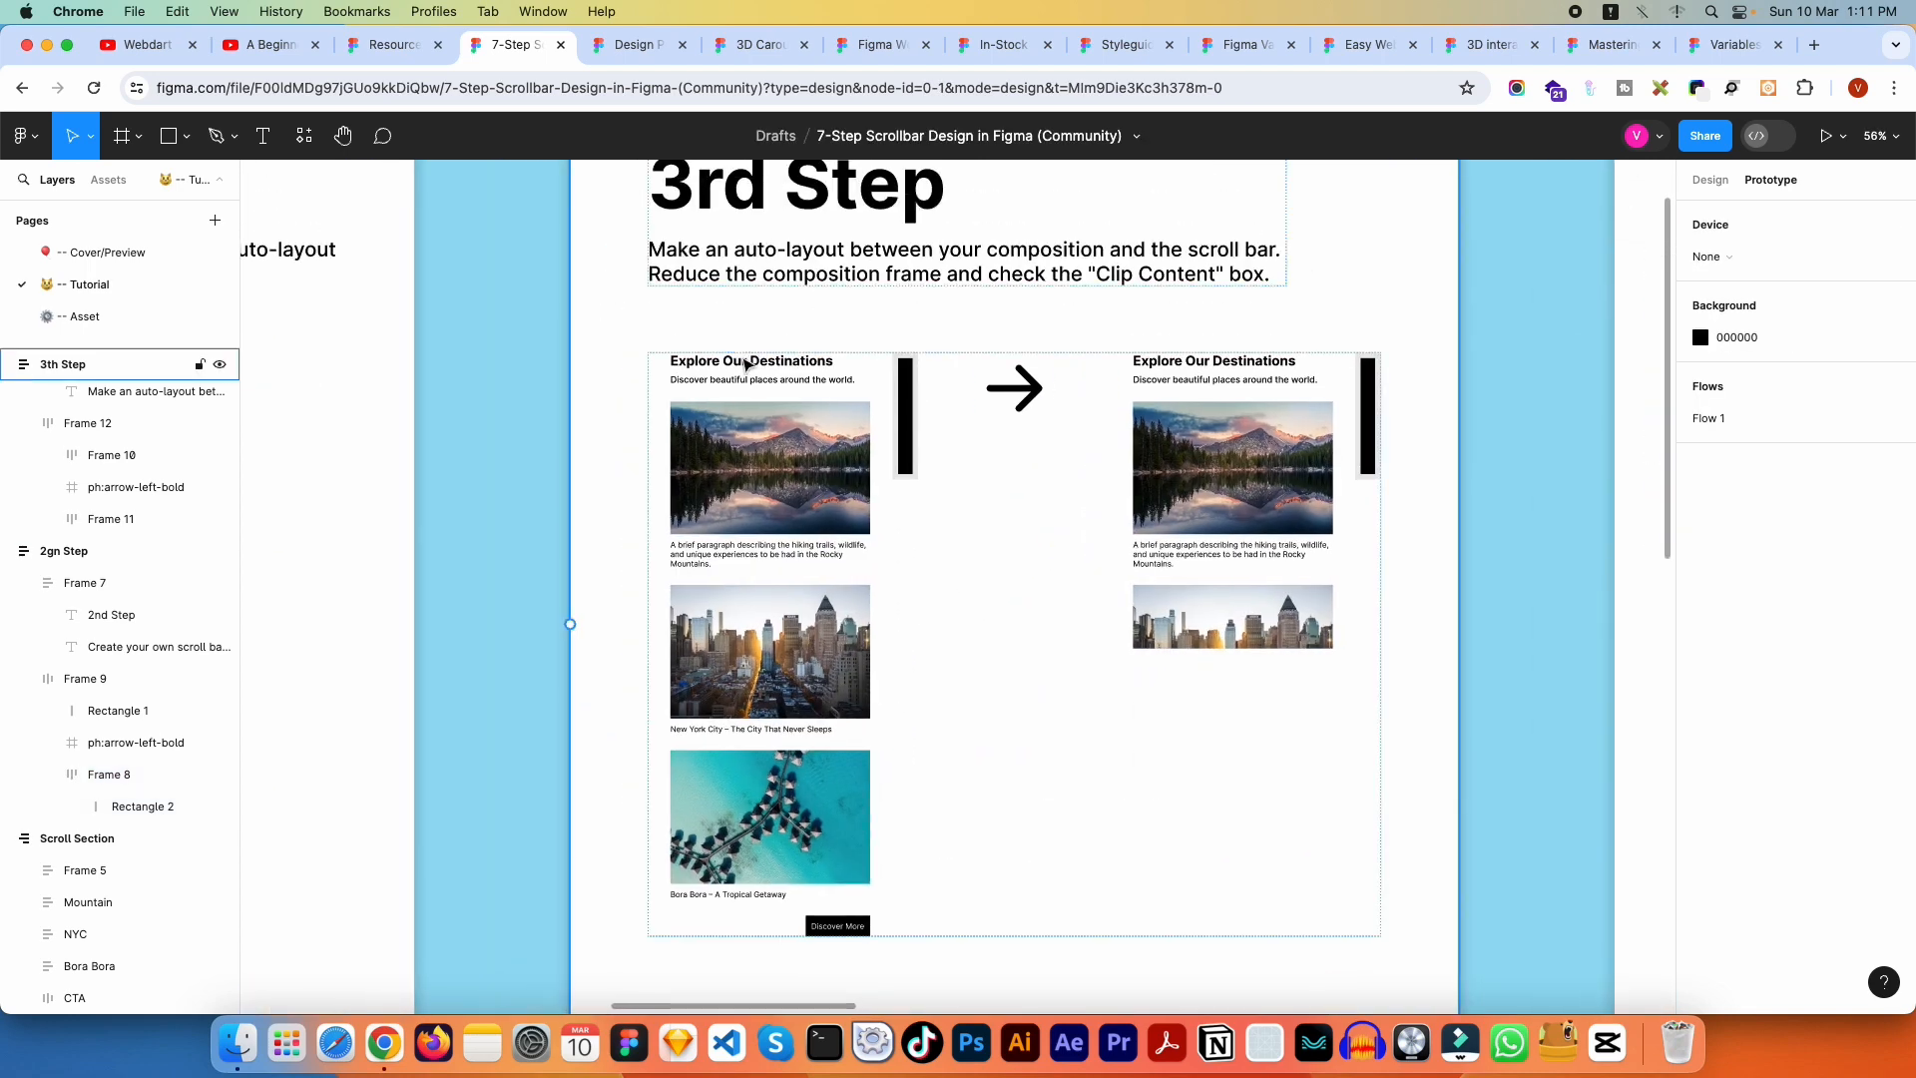
scroll(747, 375, "up", 5)
scroll(748, 379, "down", 1)
left_click(753, 395)
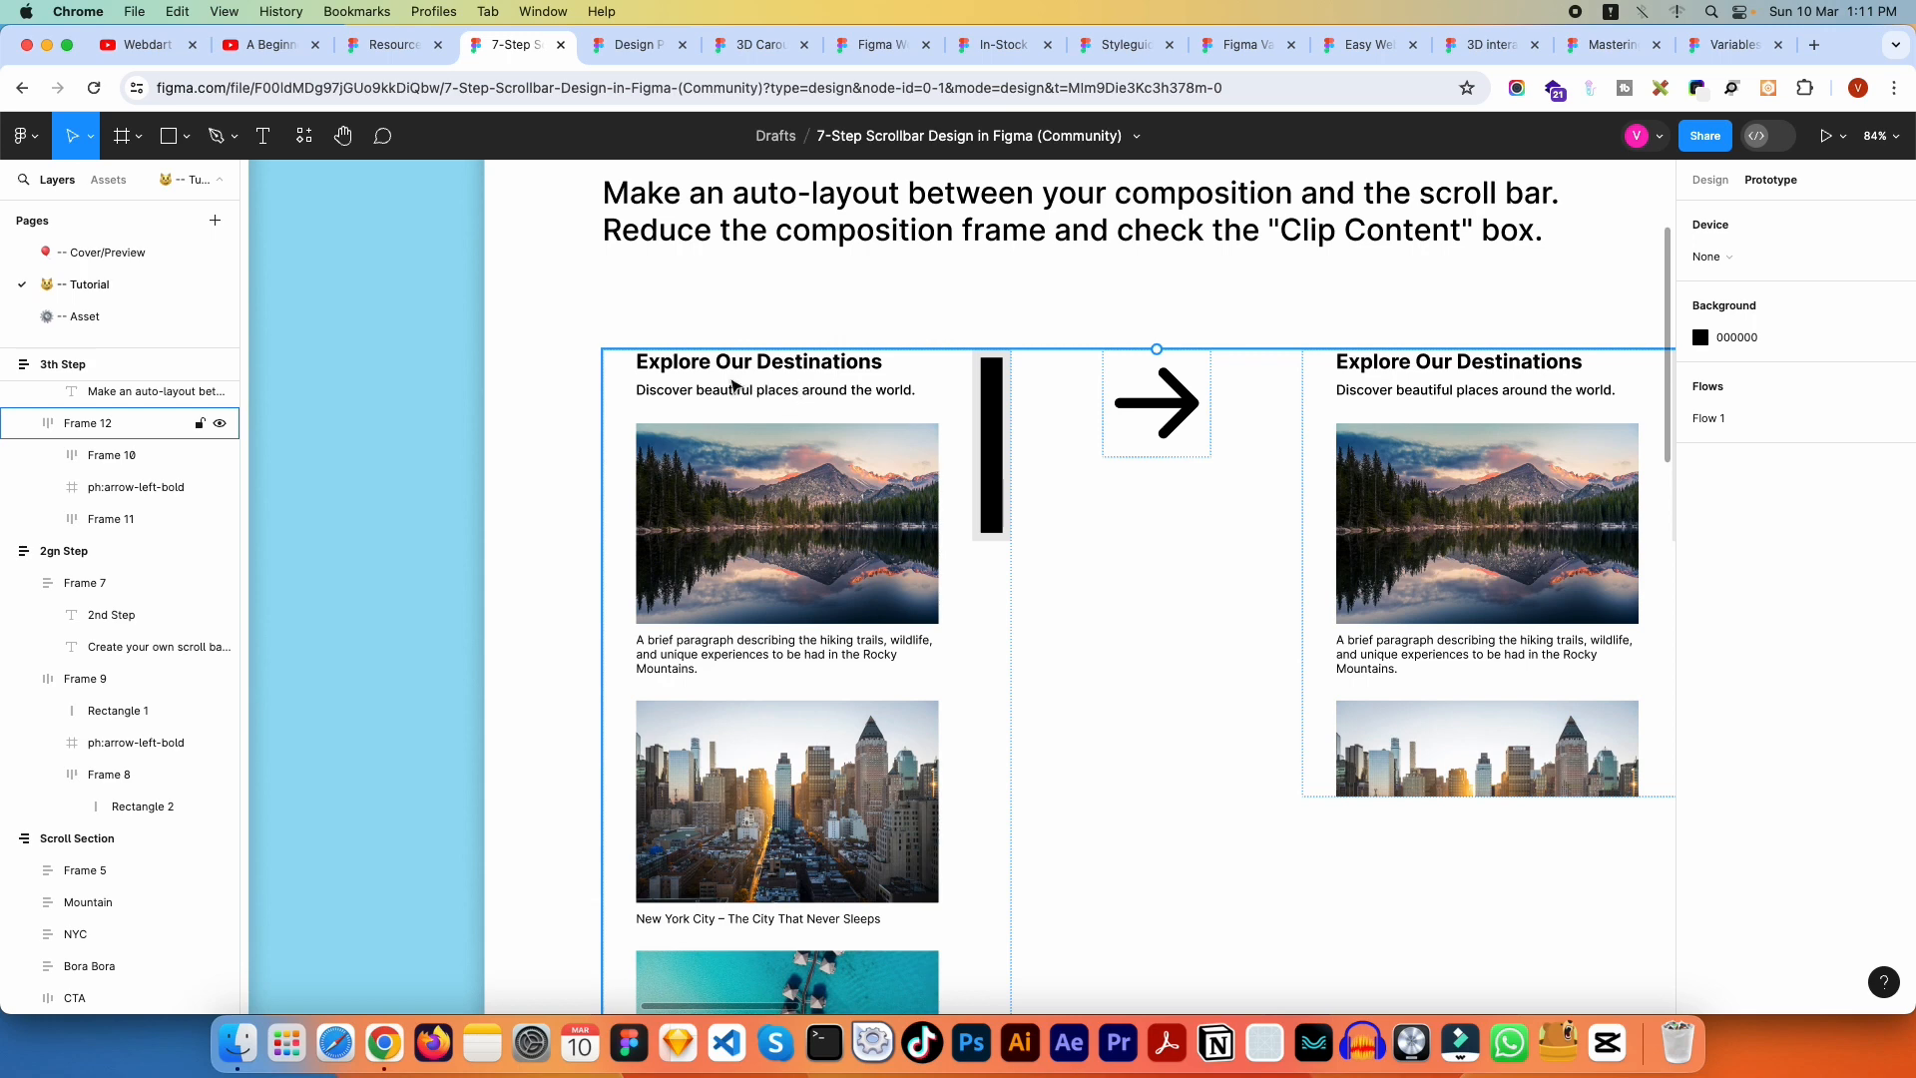
Step: Delete the scroll bar from the standalone Frame 10 beneath the 3rd Step
scroll(764, 518, "down", 10)
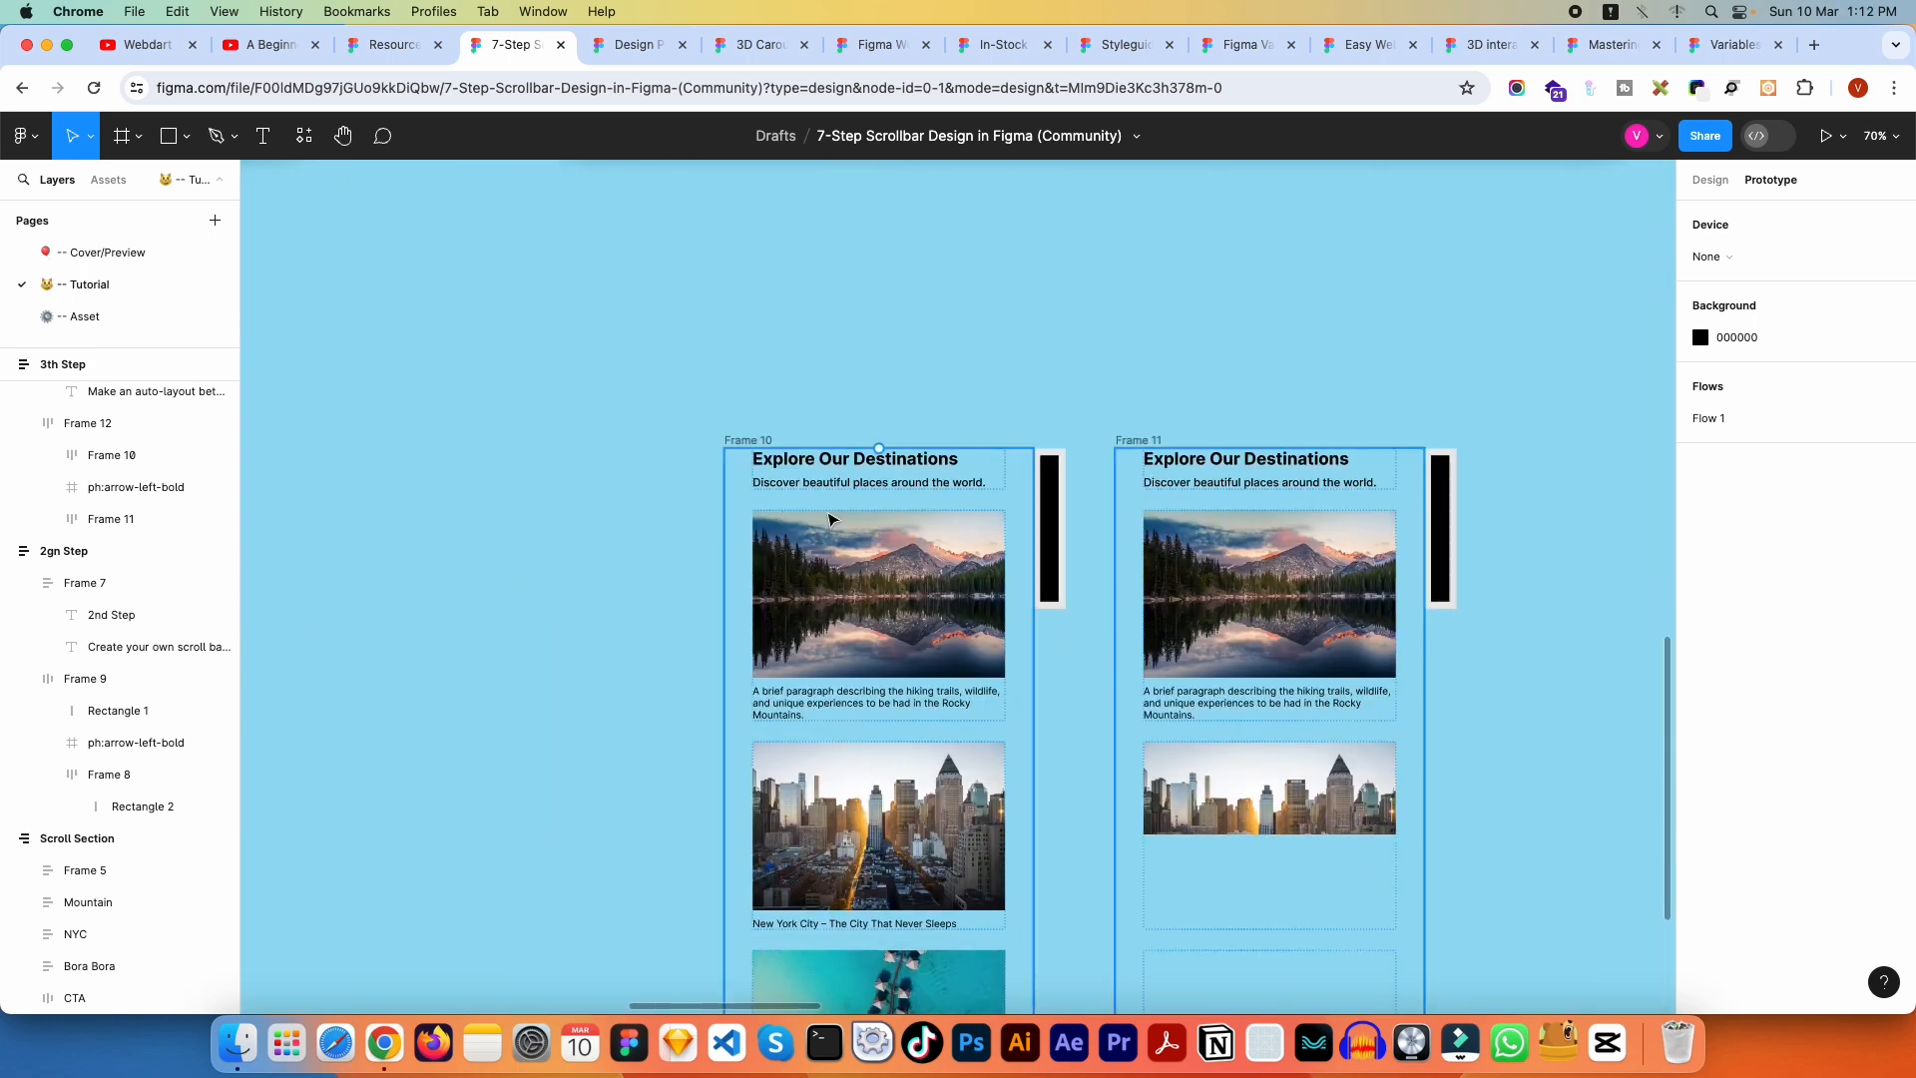
scroll(906, 531, "down", 3)
left_click(621, 296)
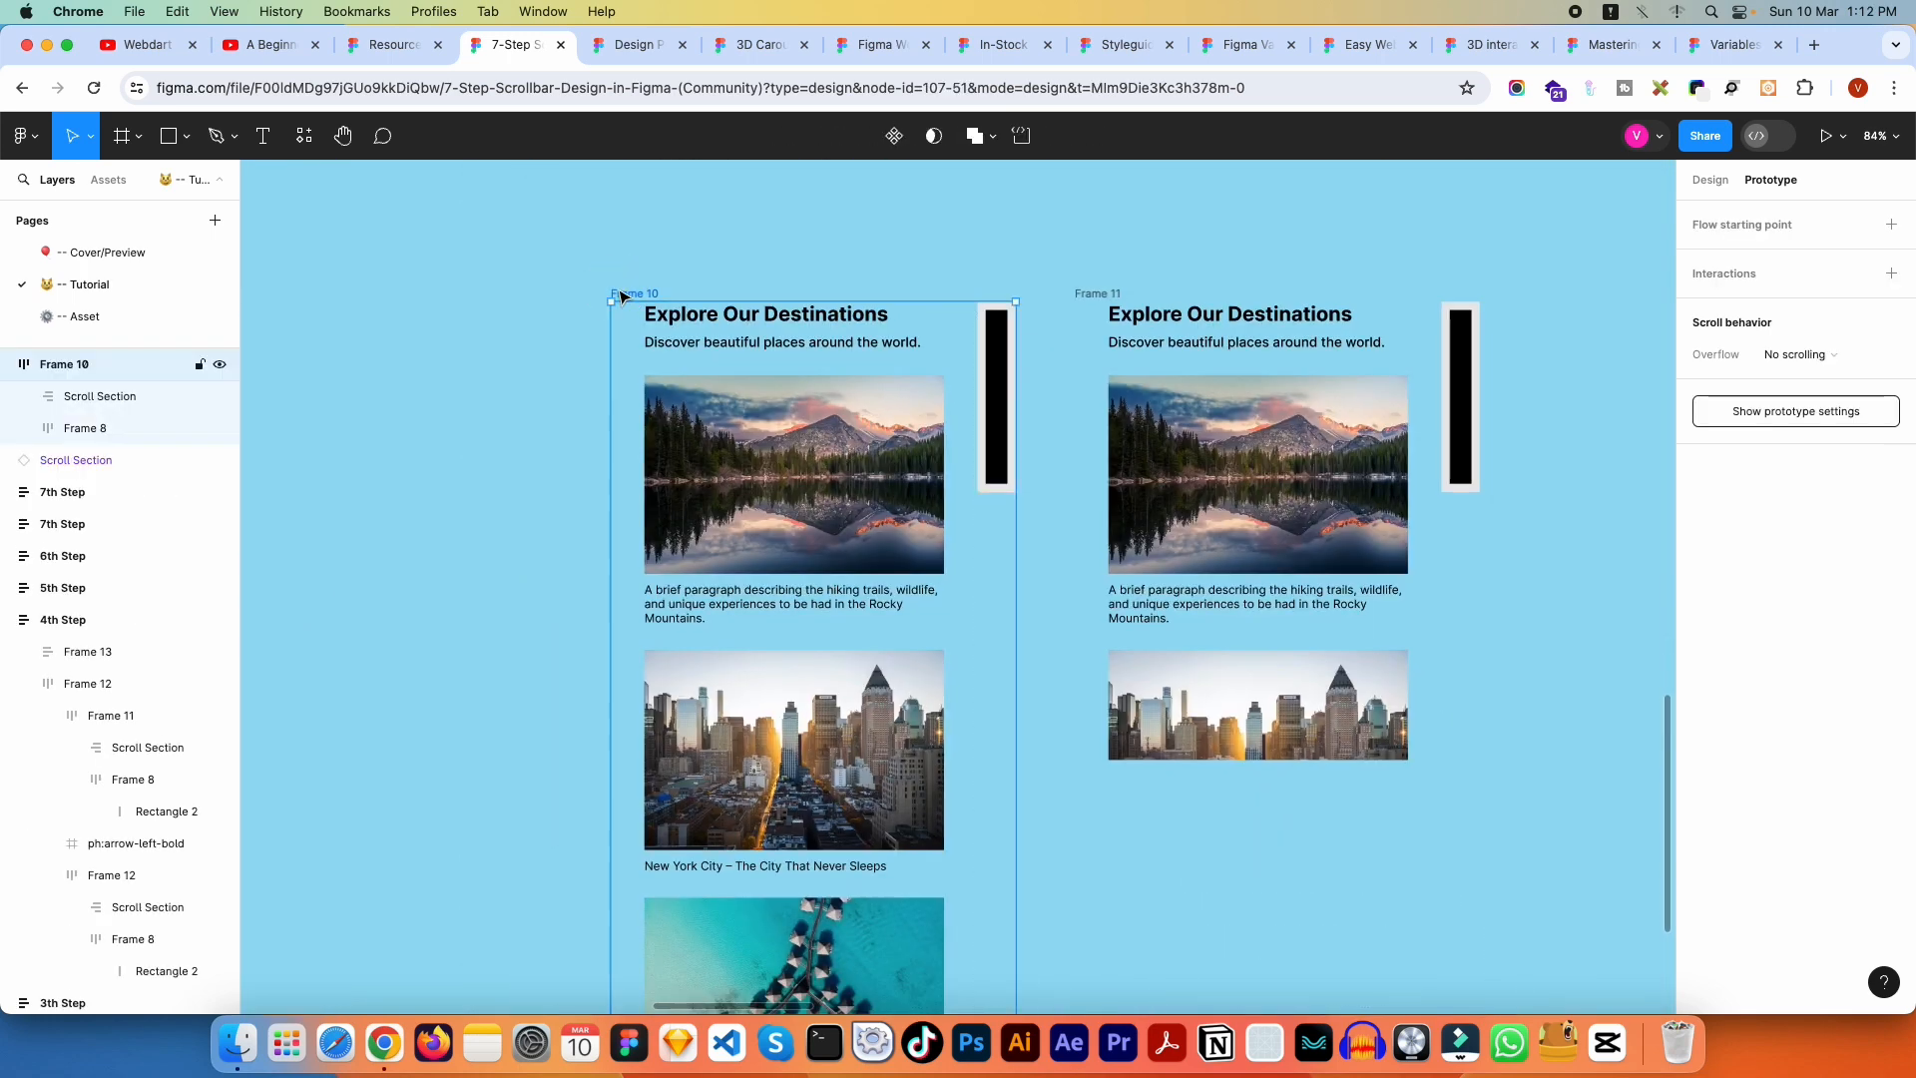
left_click(997, 368)
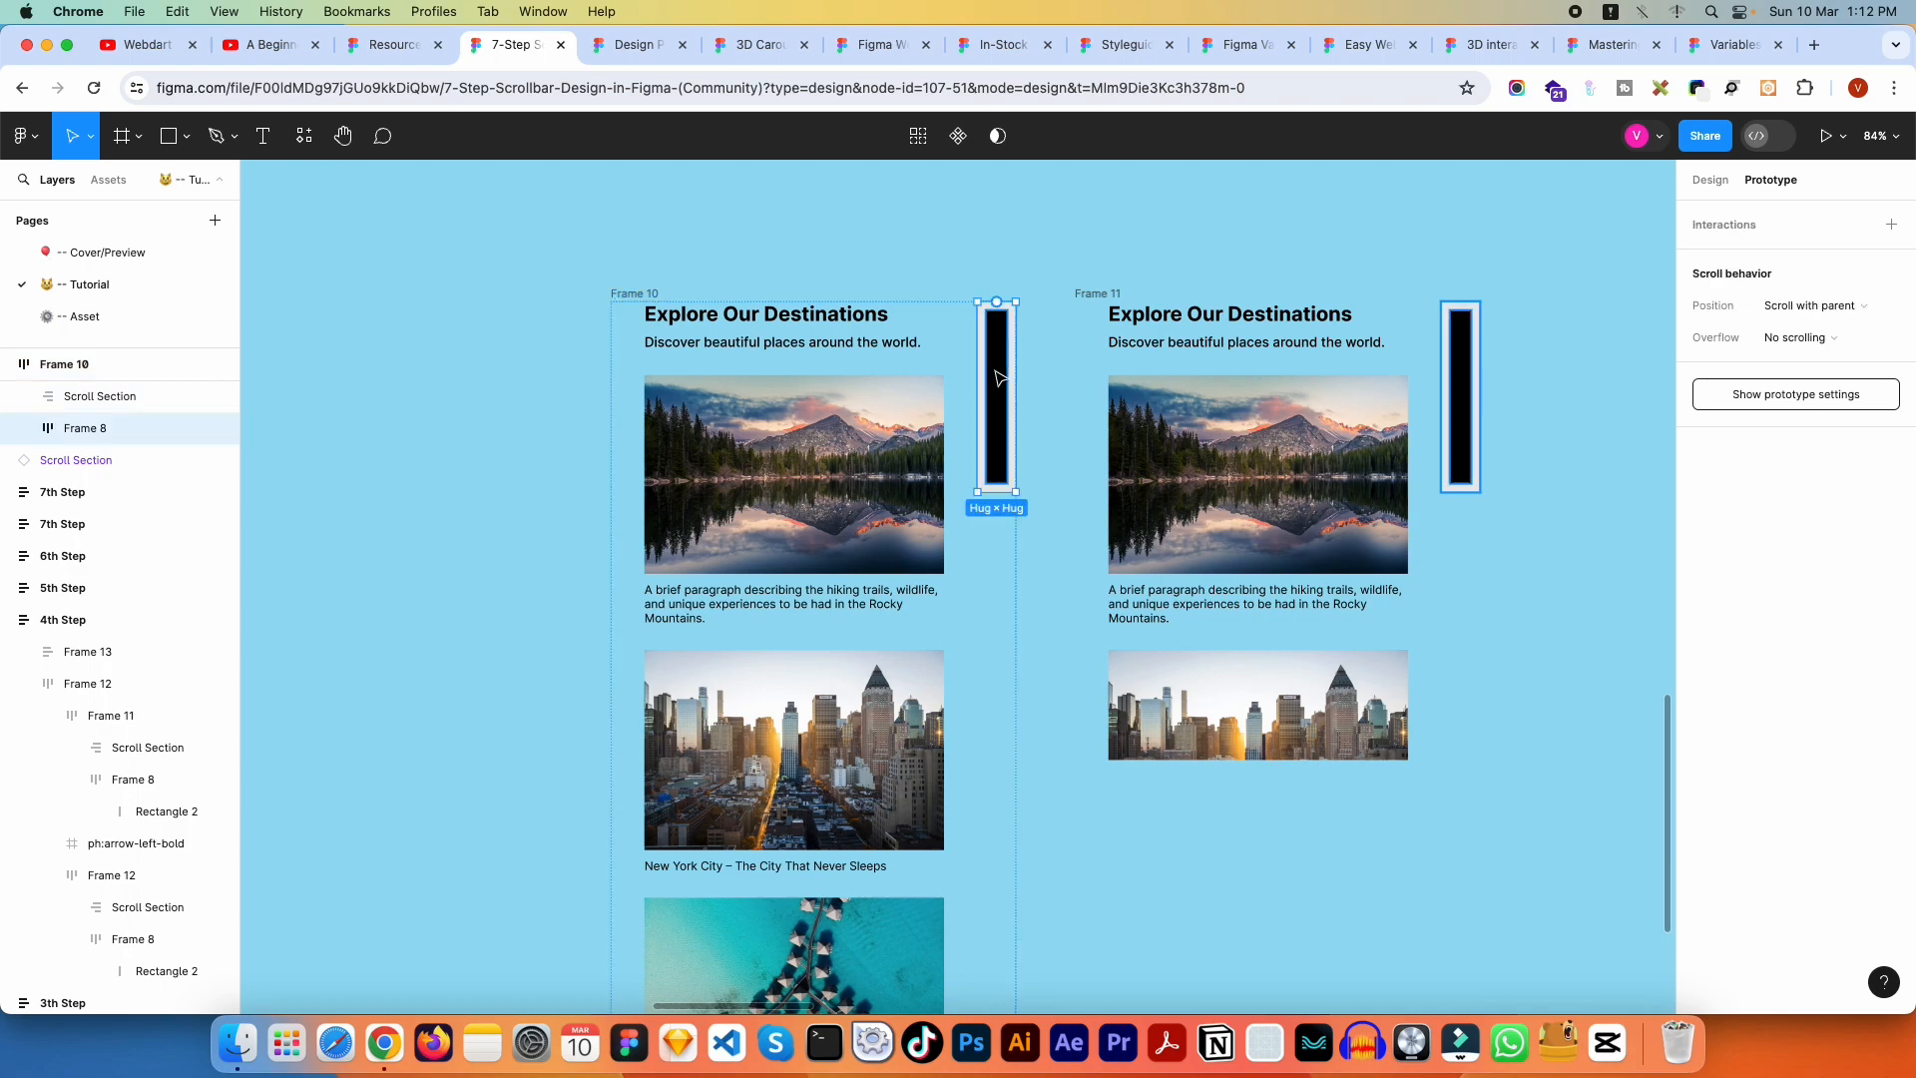
key("Delete")
Step: Copy the scroll bar from the 3rd Step's first composition and paste it into the standalone Frame 10 beside its Scroll Section
scroll(1008, 234, "up", 15)
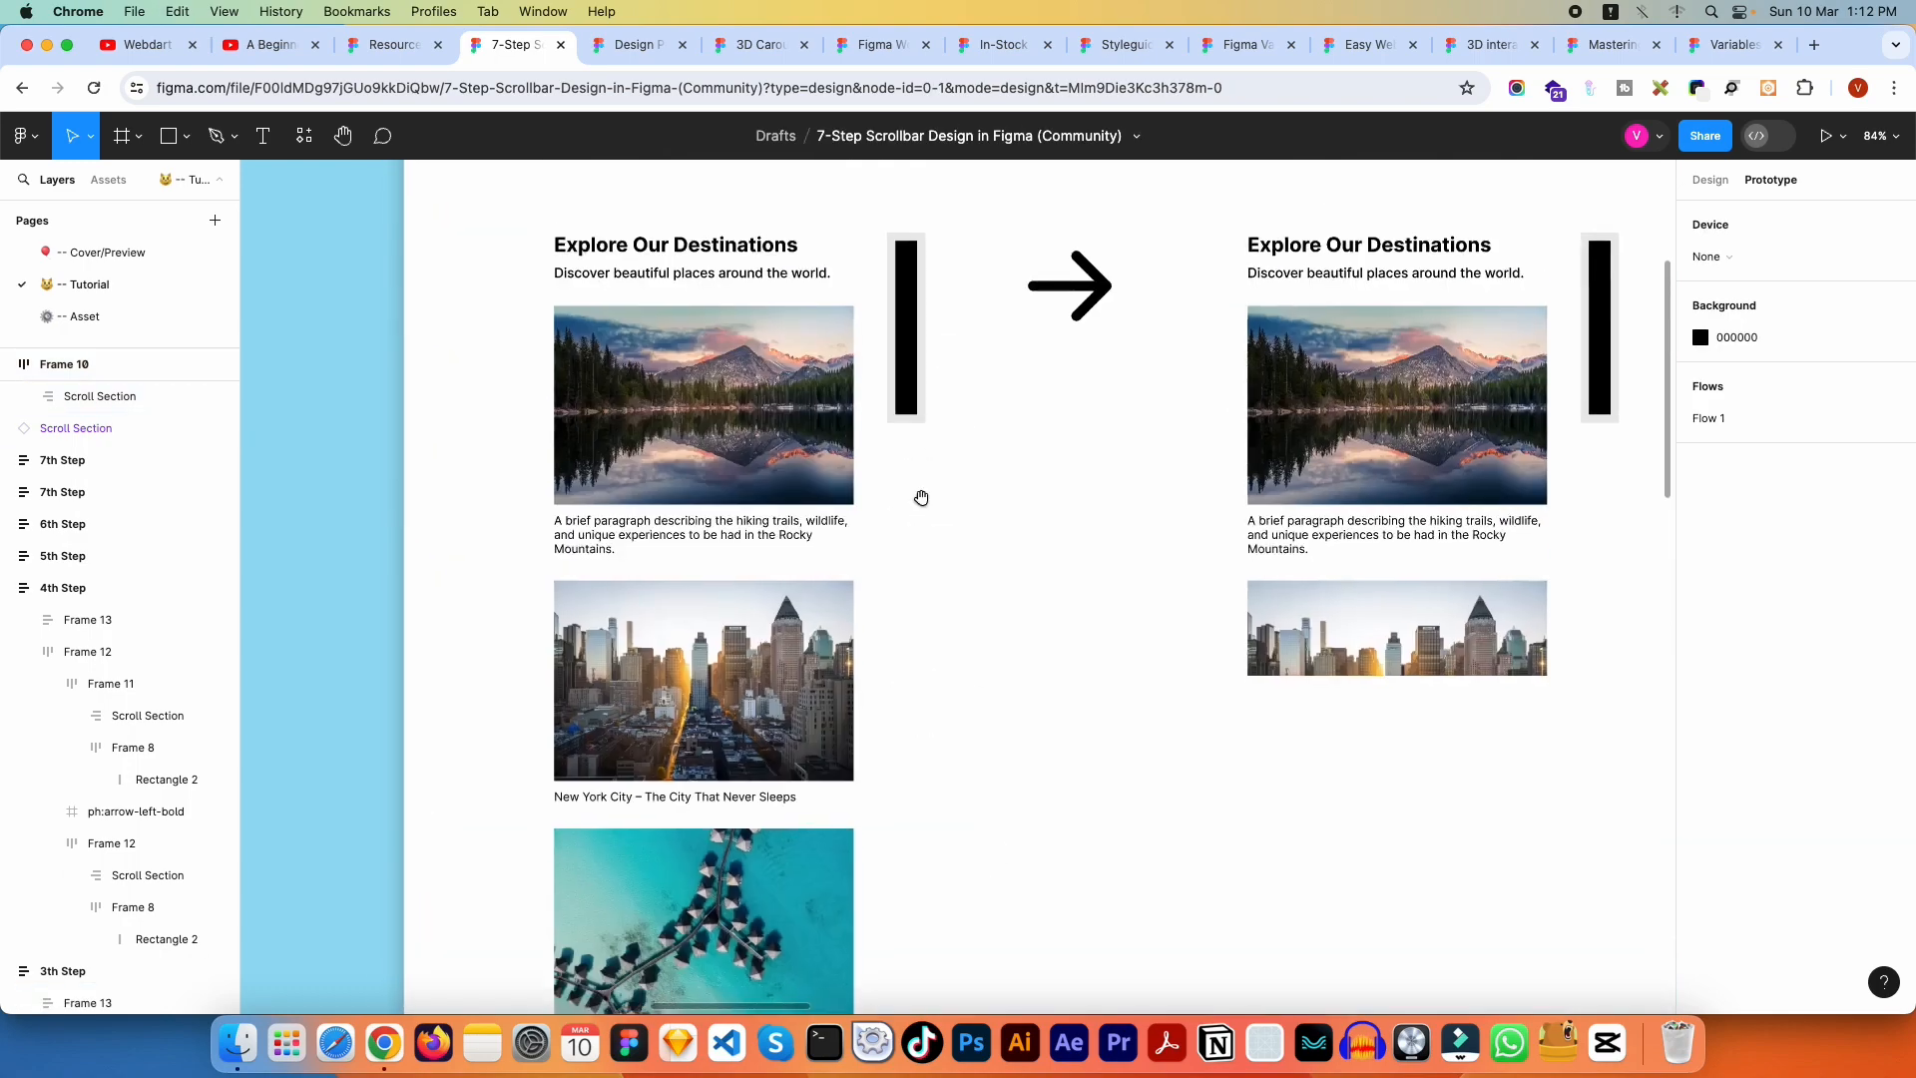
left_click(901, 450)
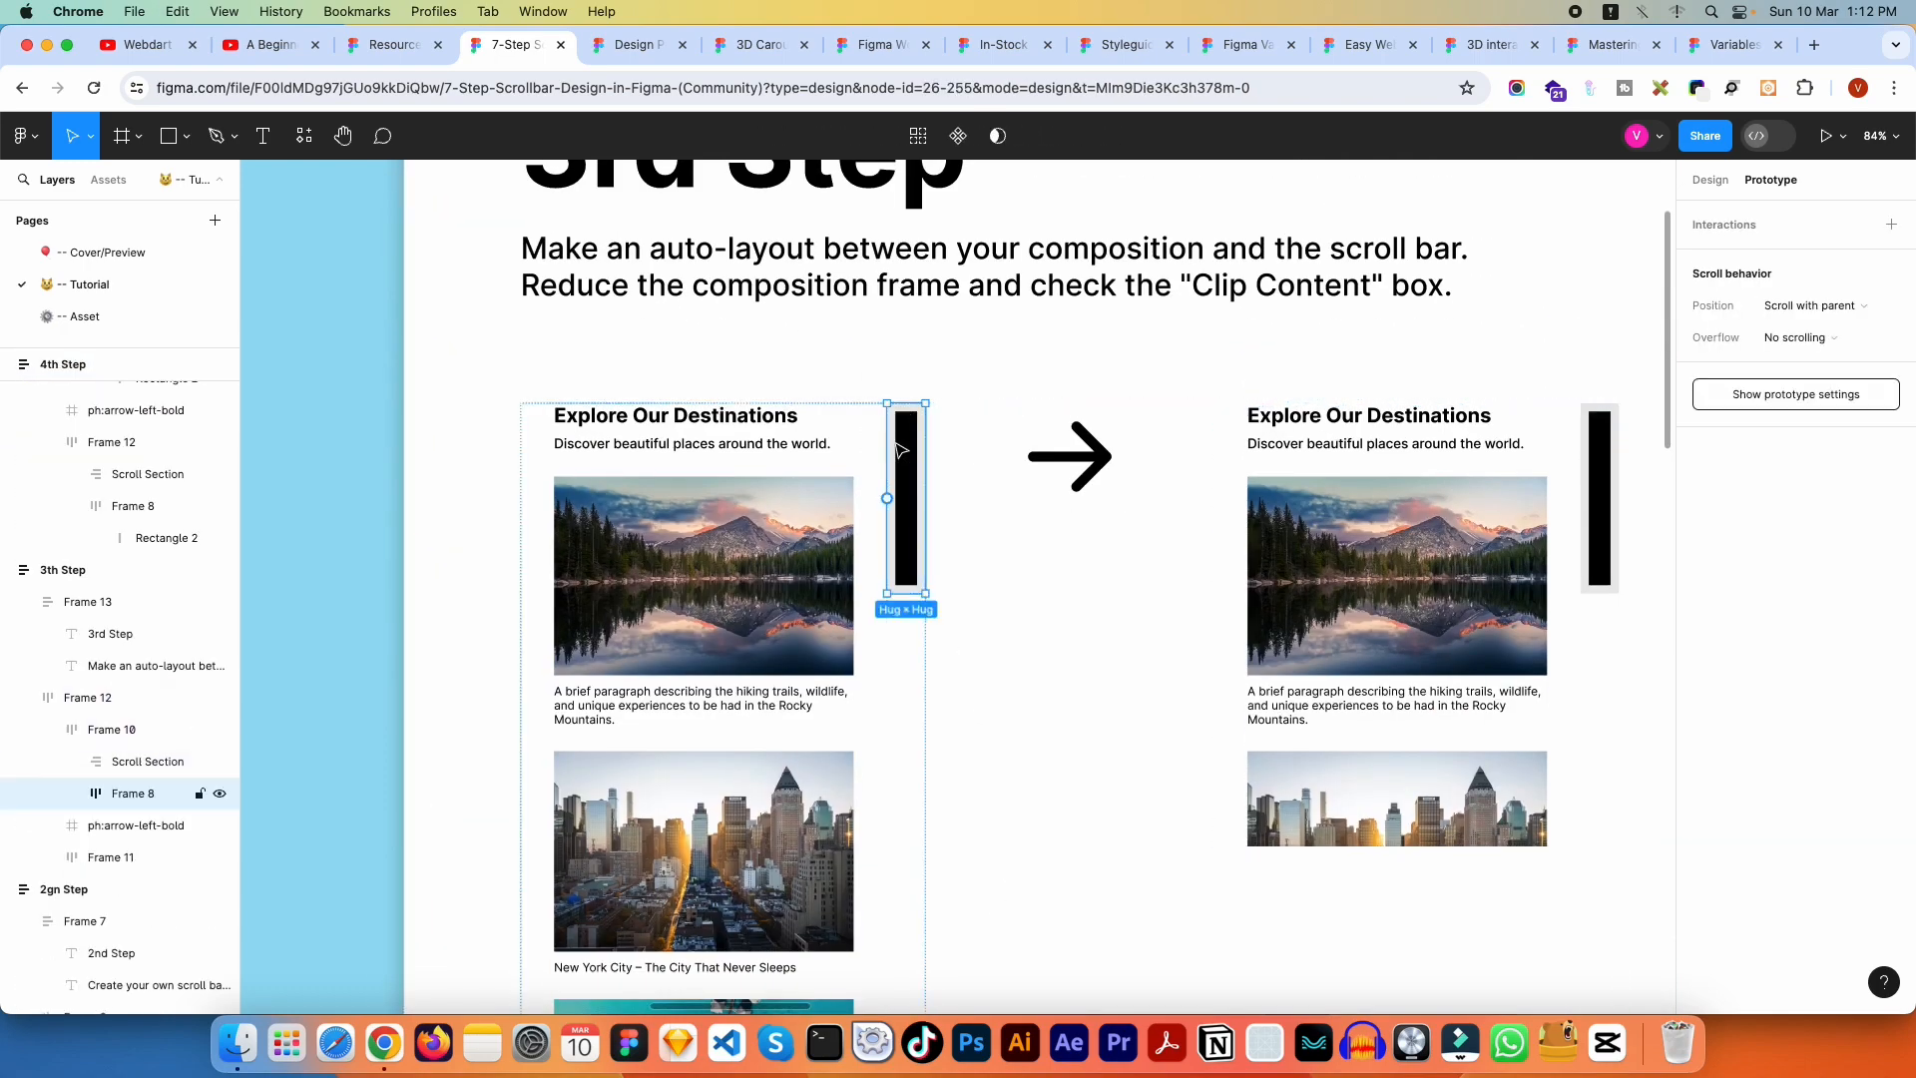
key("Escape")
left_click_drag(898, 848, 895, 502)
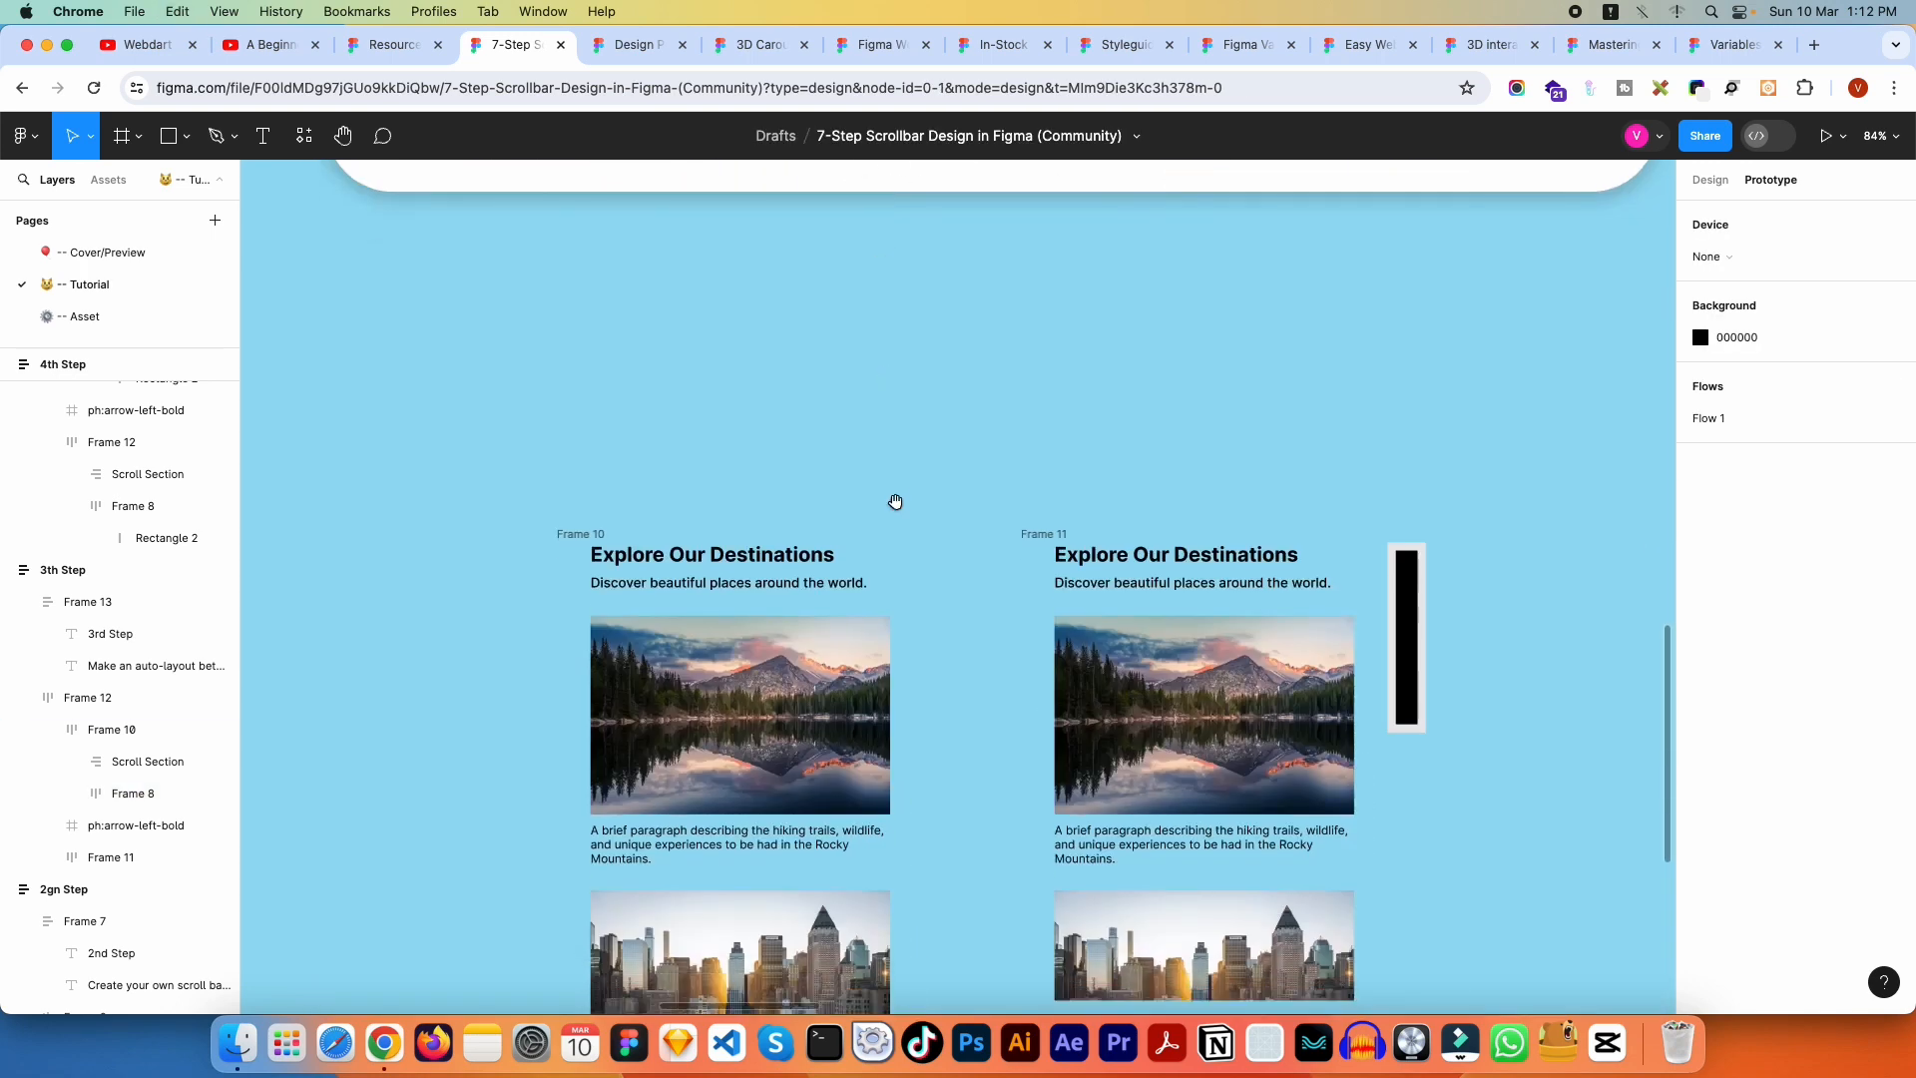
scroll(895, 502, "down", 5)
left_click(884, 266)
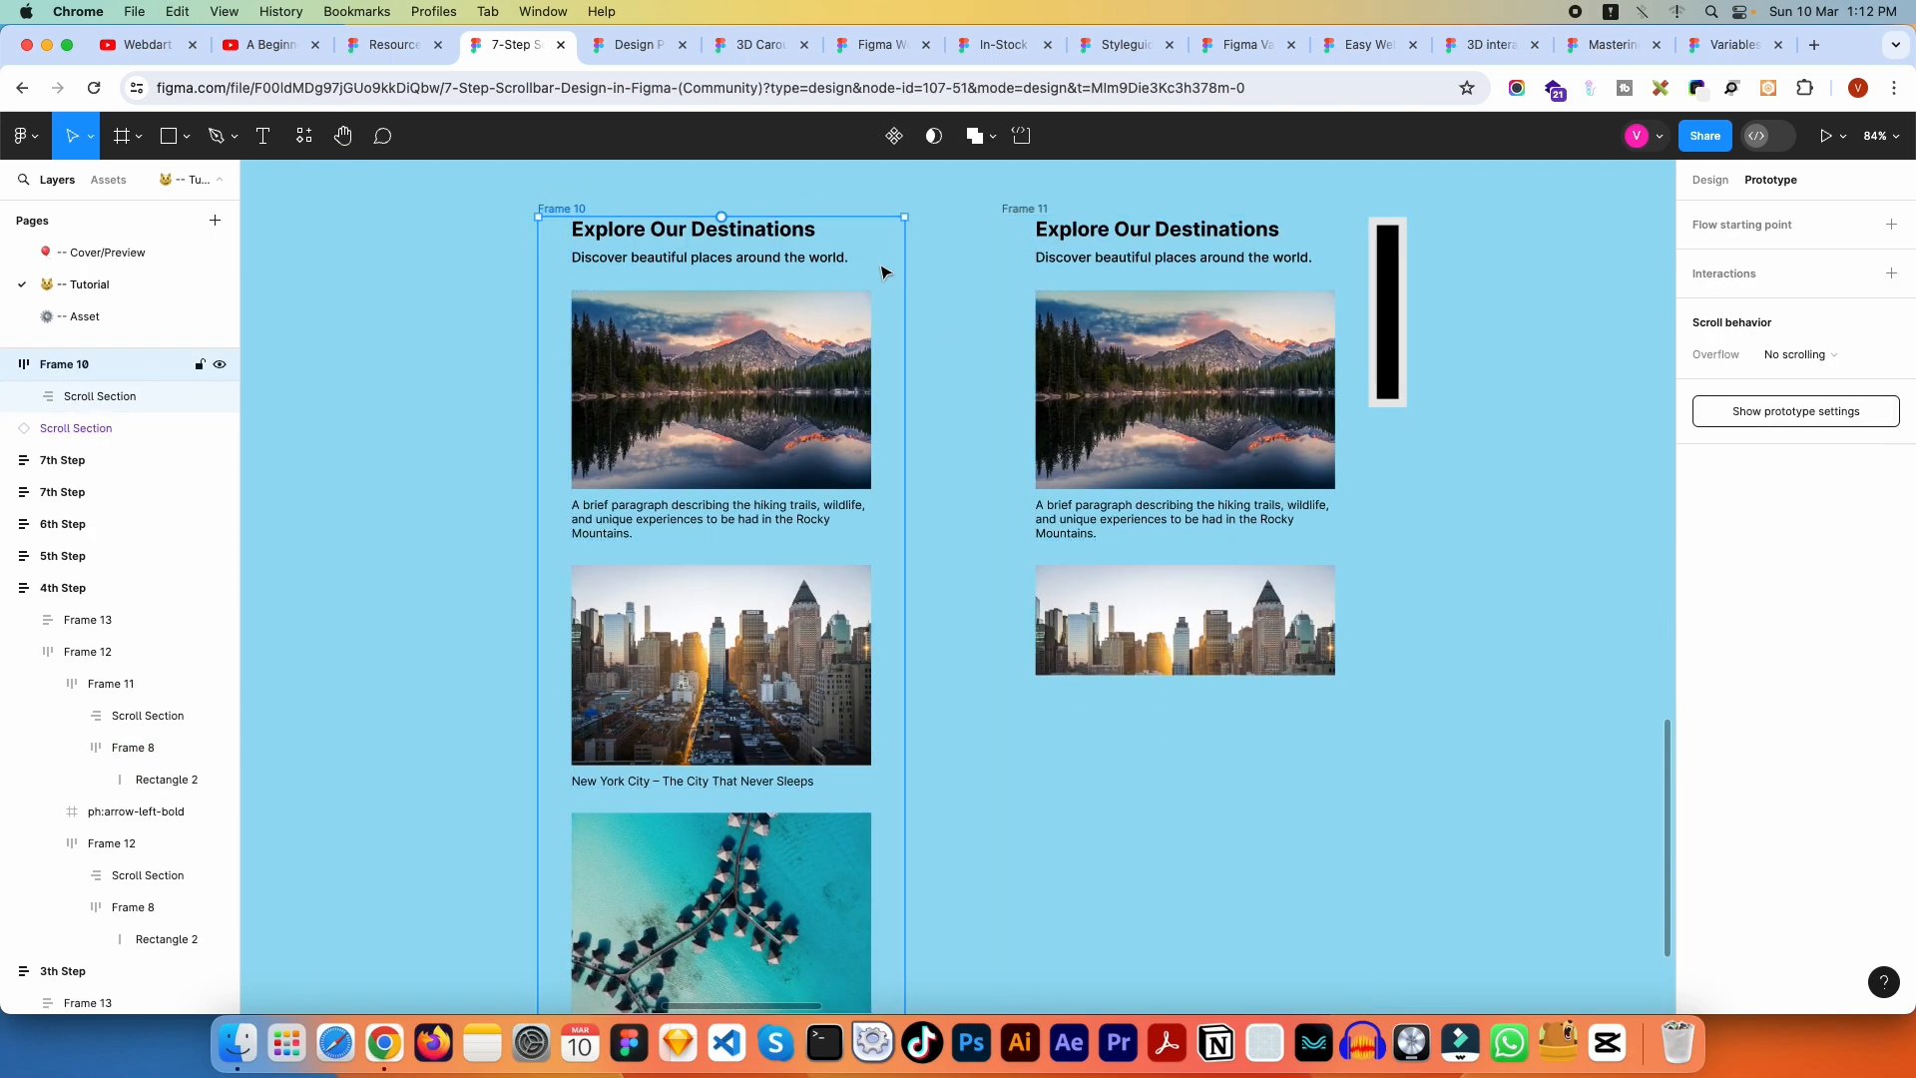
key("ctrl+v")
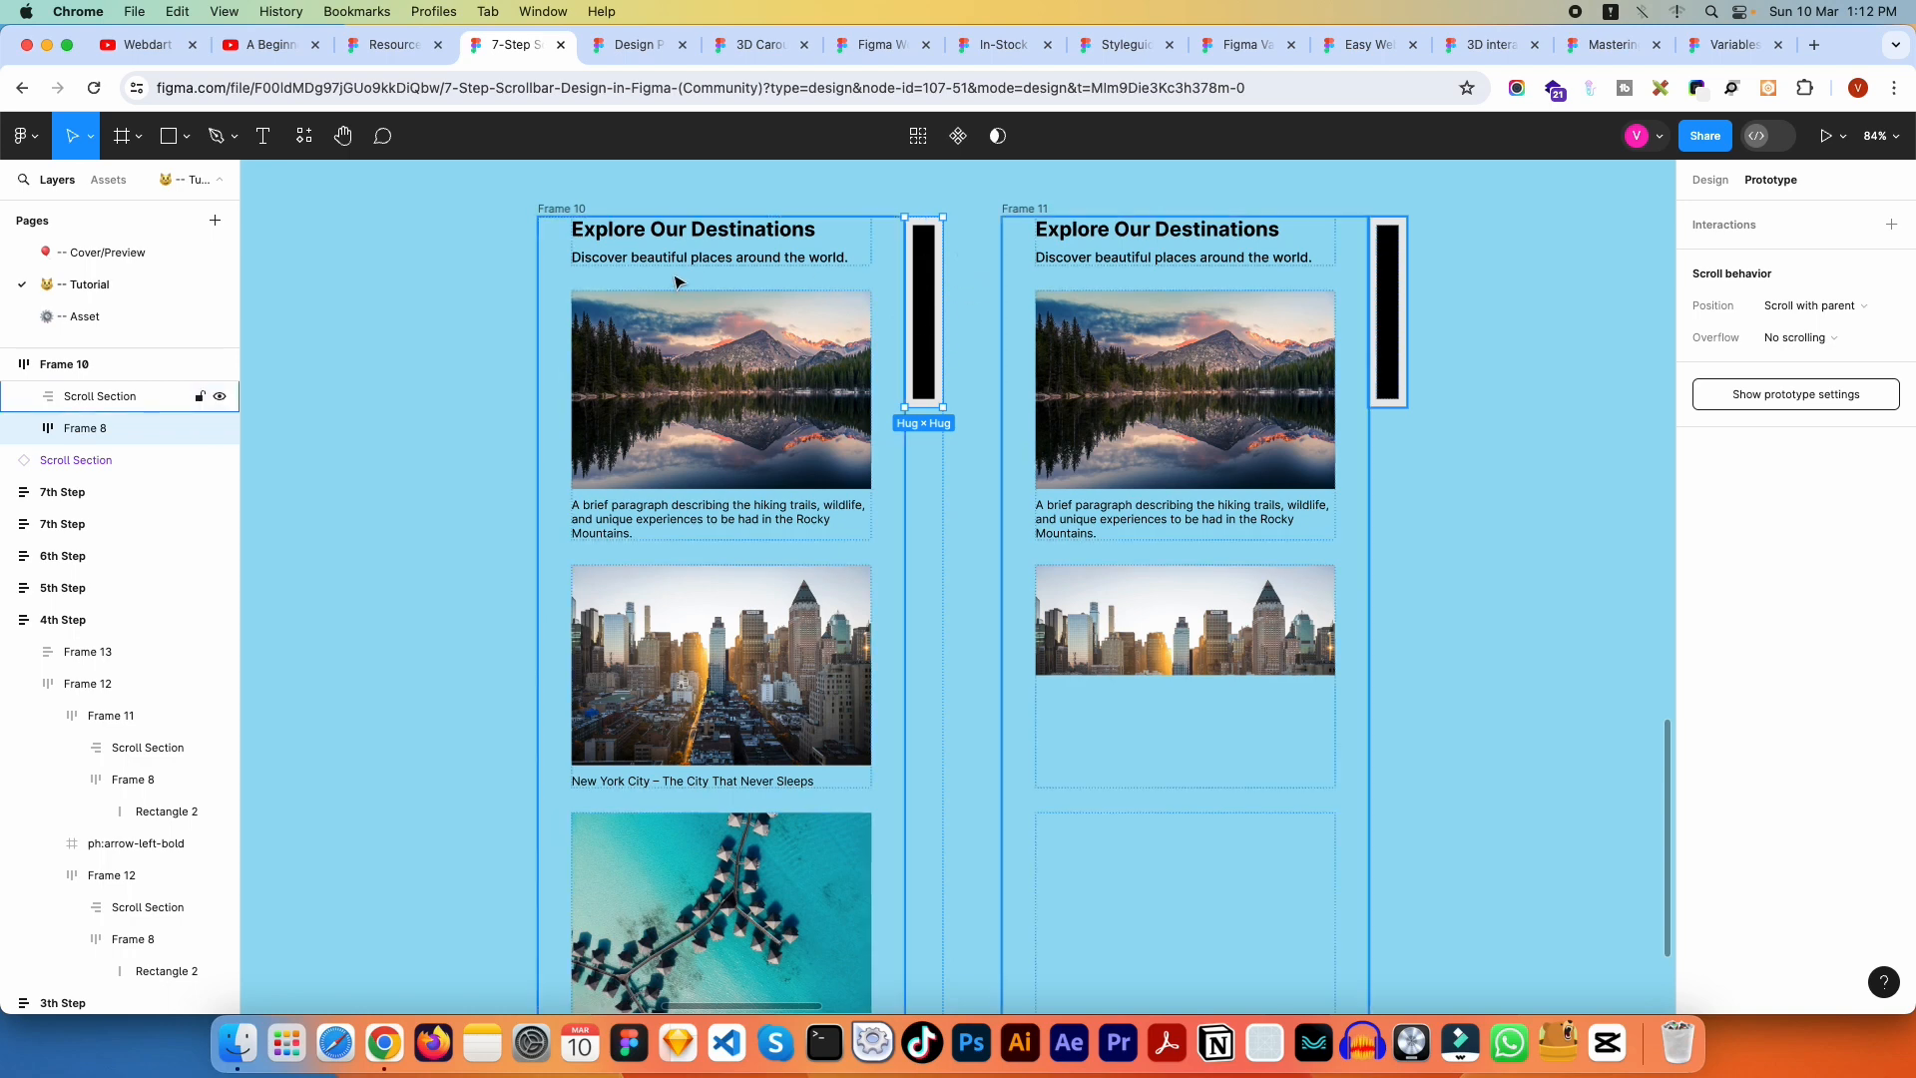
Step: Inspect how the standalone Frame 10 encloses the composition and scroll bar, selecting the frame and its scroll bar in turn
left_click(559, 209)
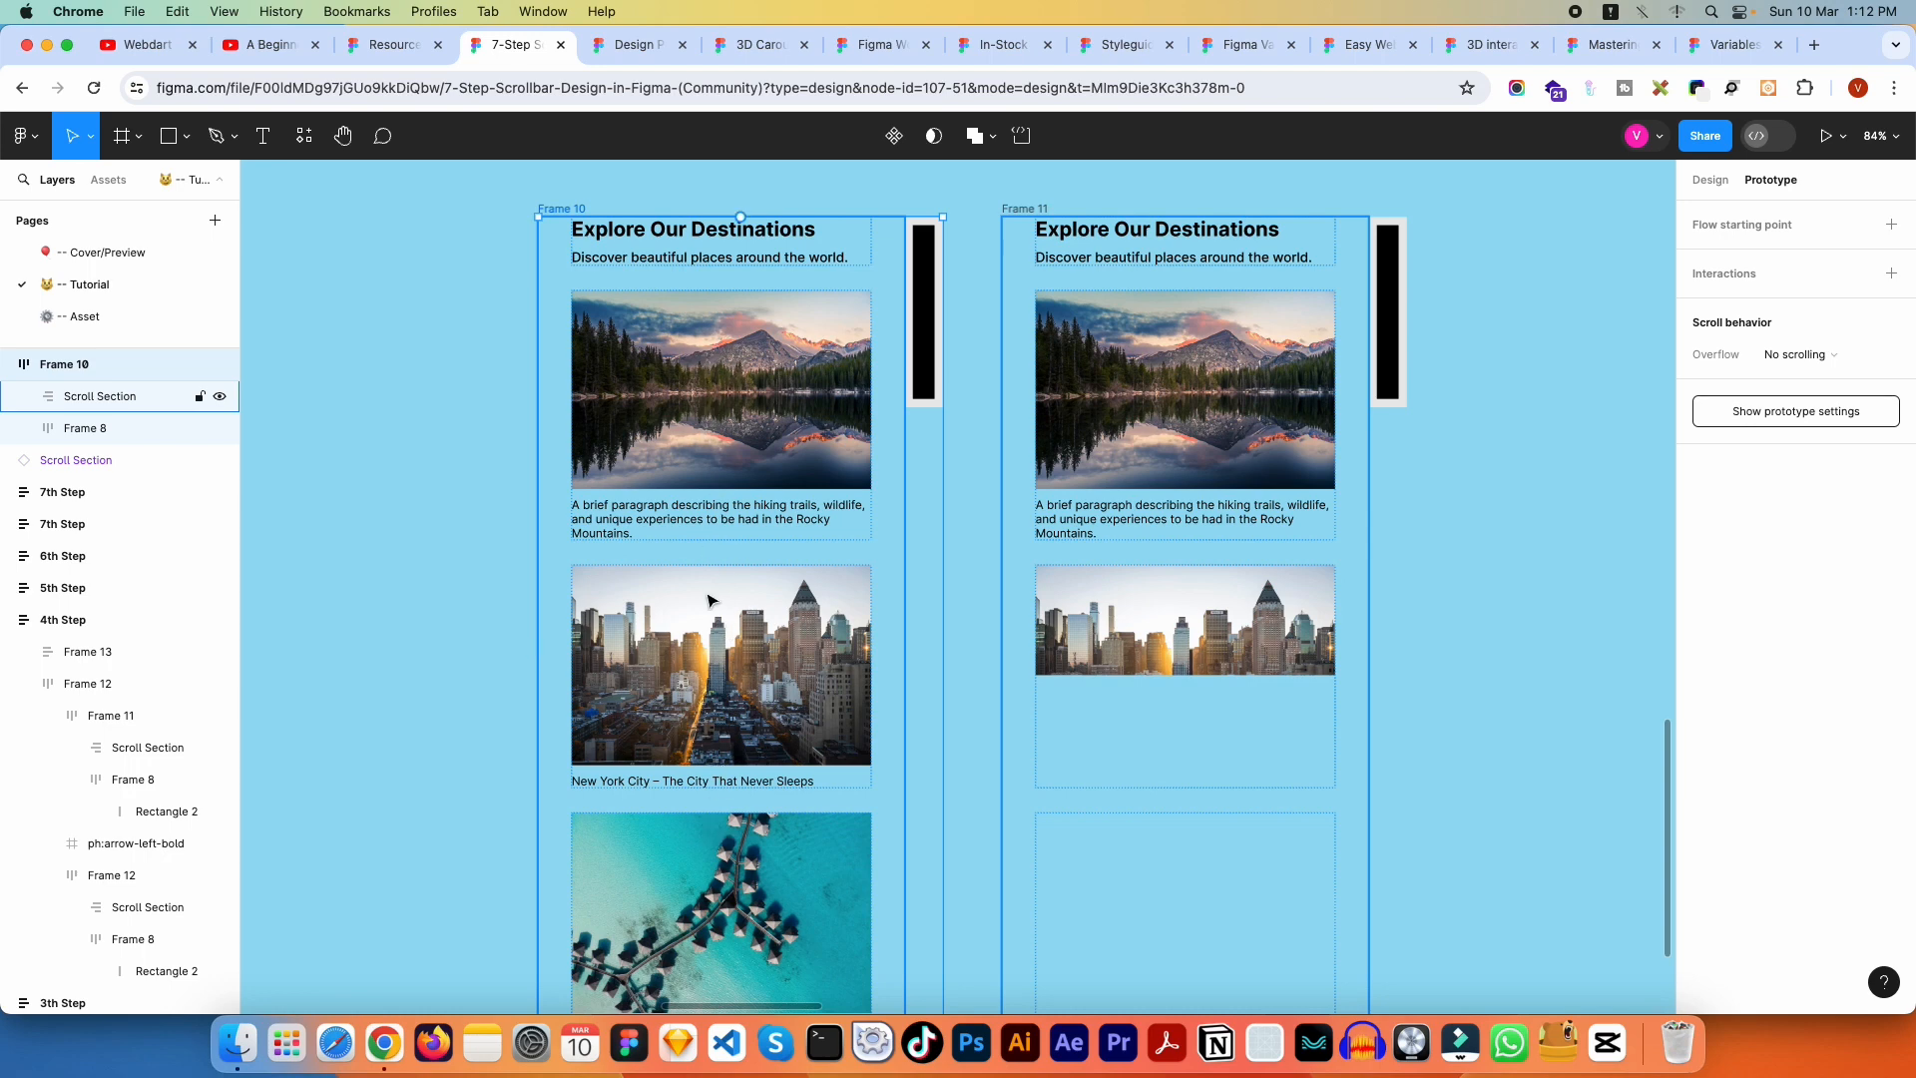
left_click(914, 292)
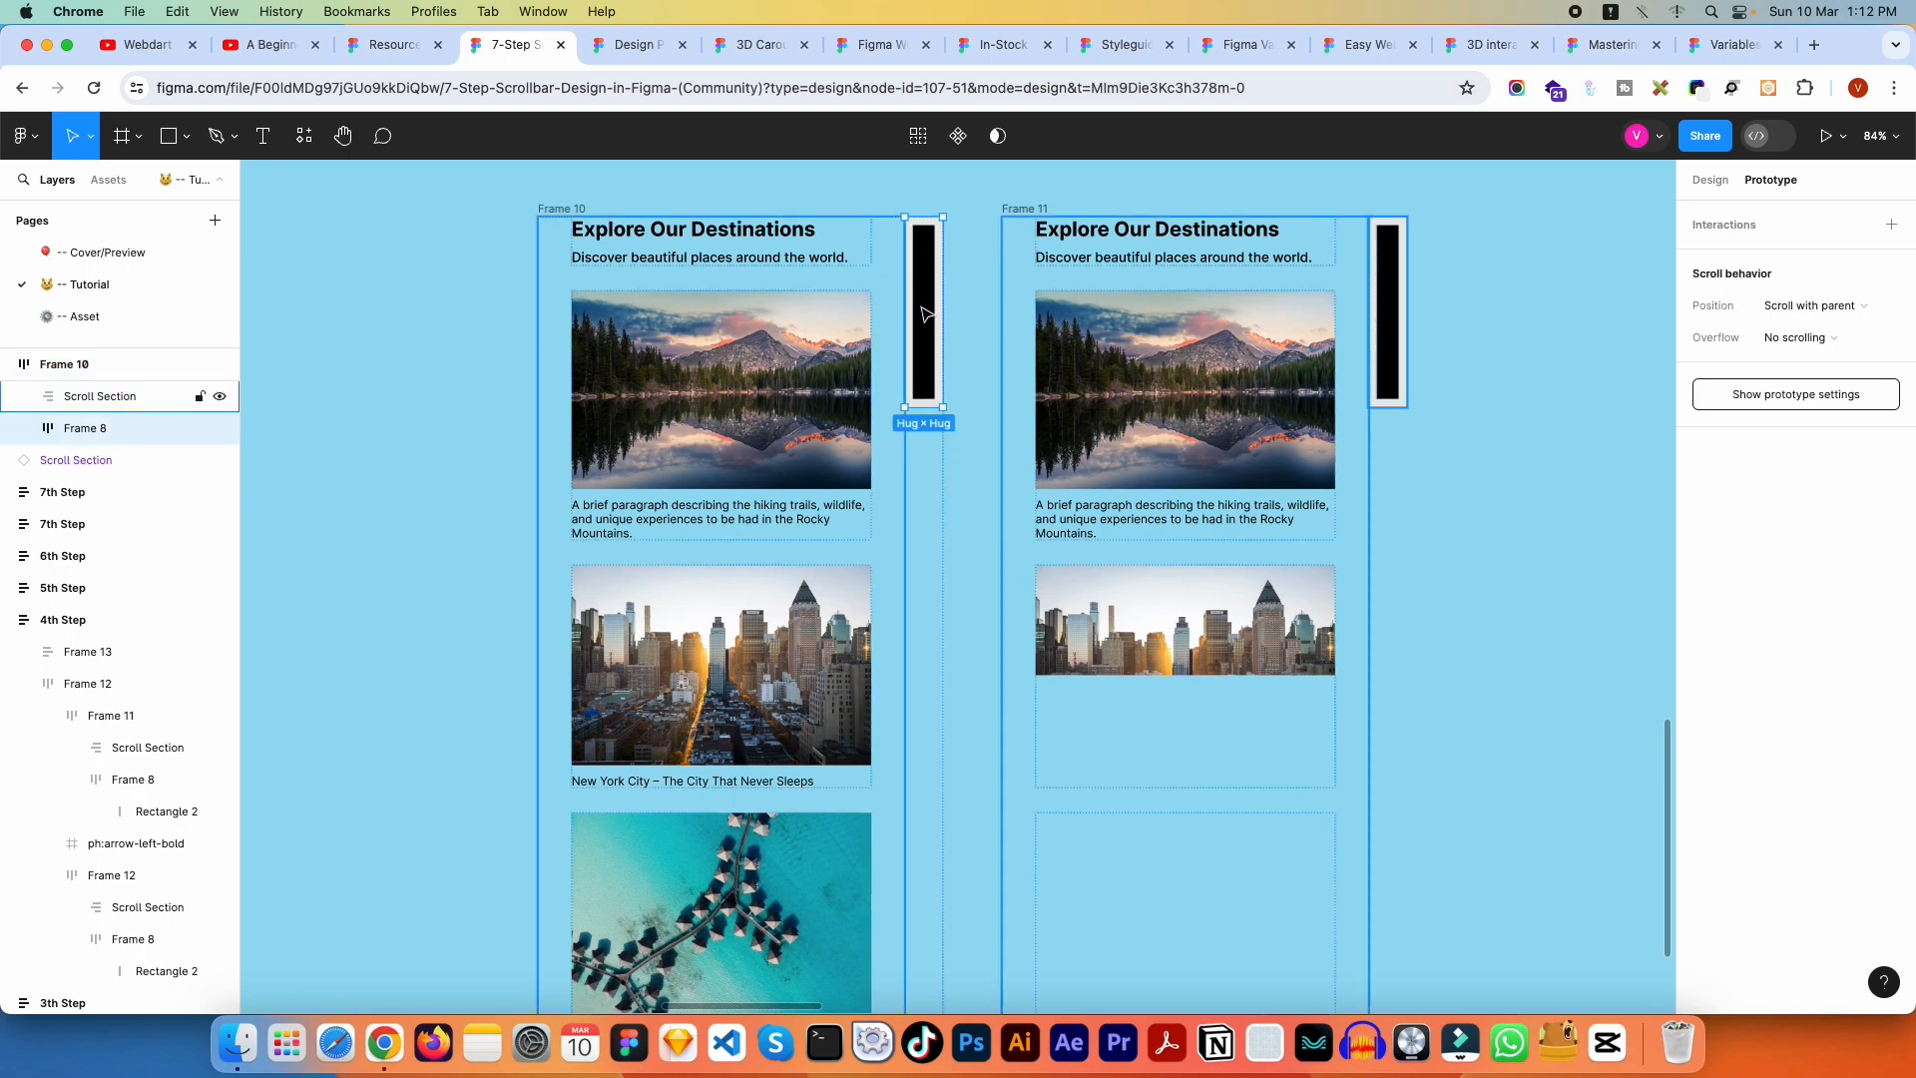
left_click_drag(1045, 286, 1260, 397)
left_click(641, 318)
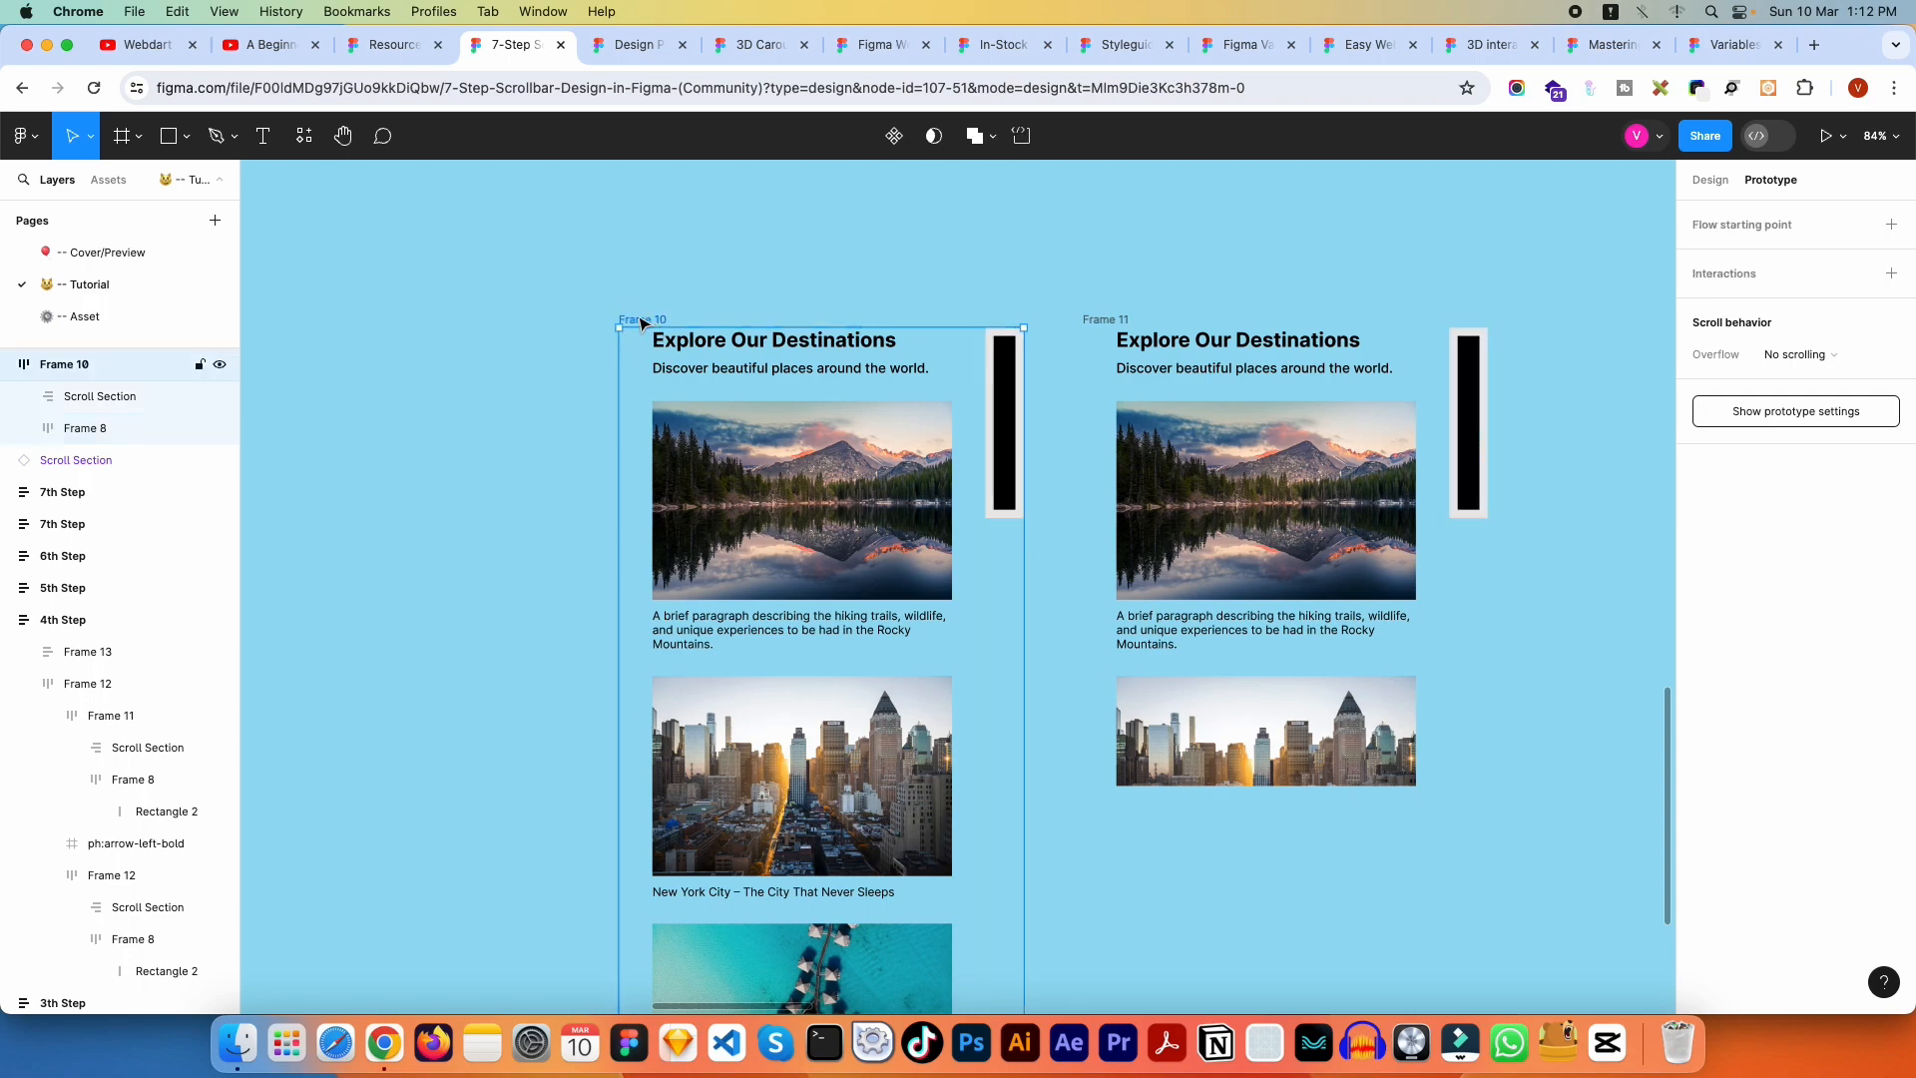
left_click_drag(835, 607, 748, 551)
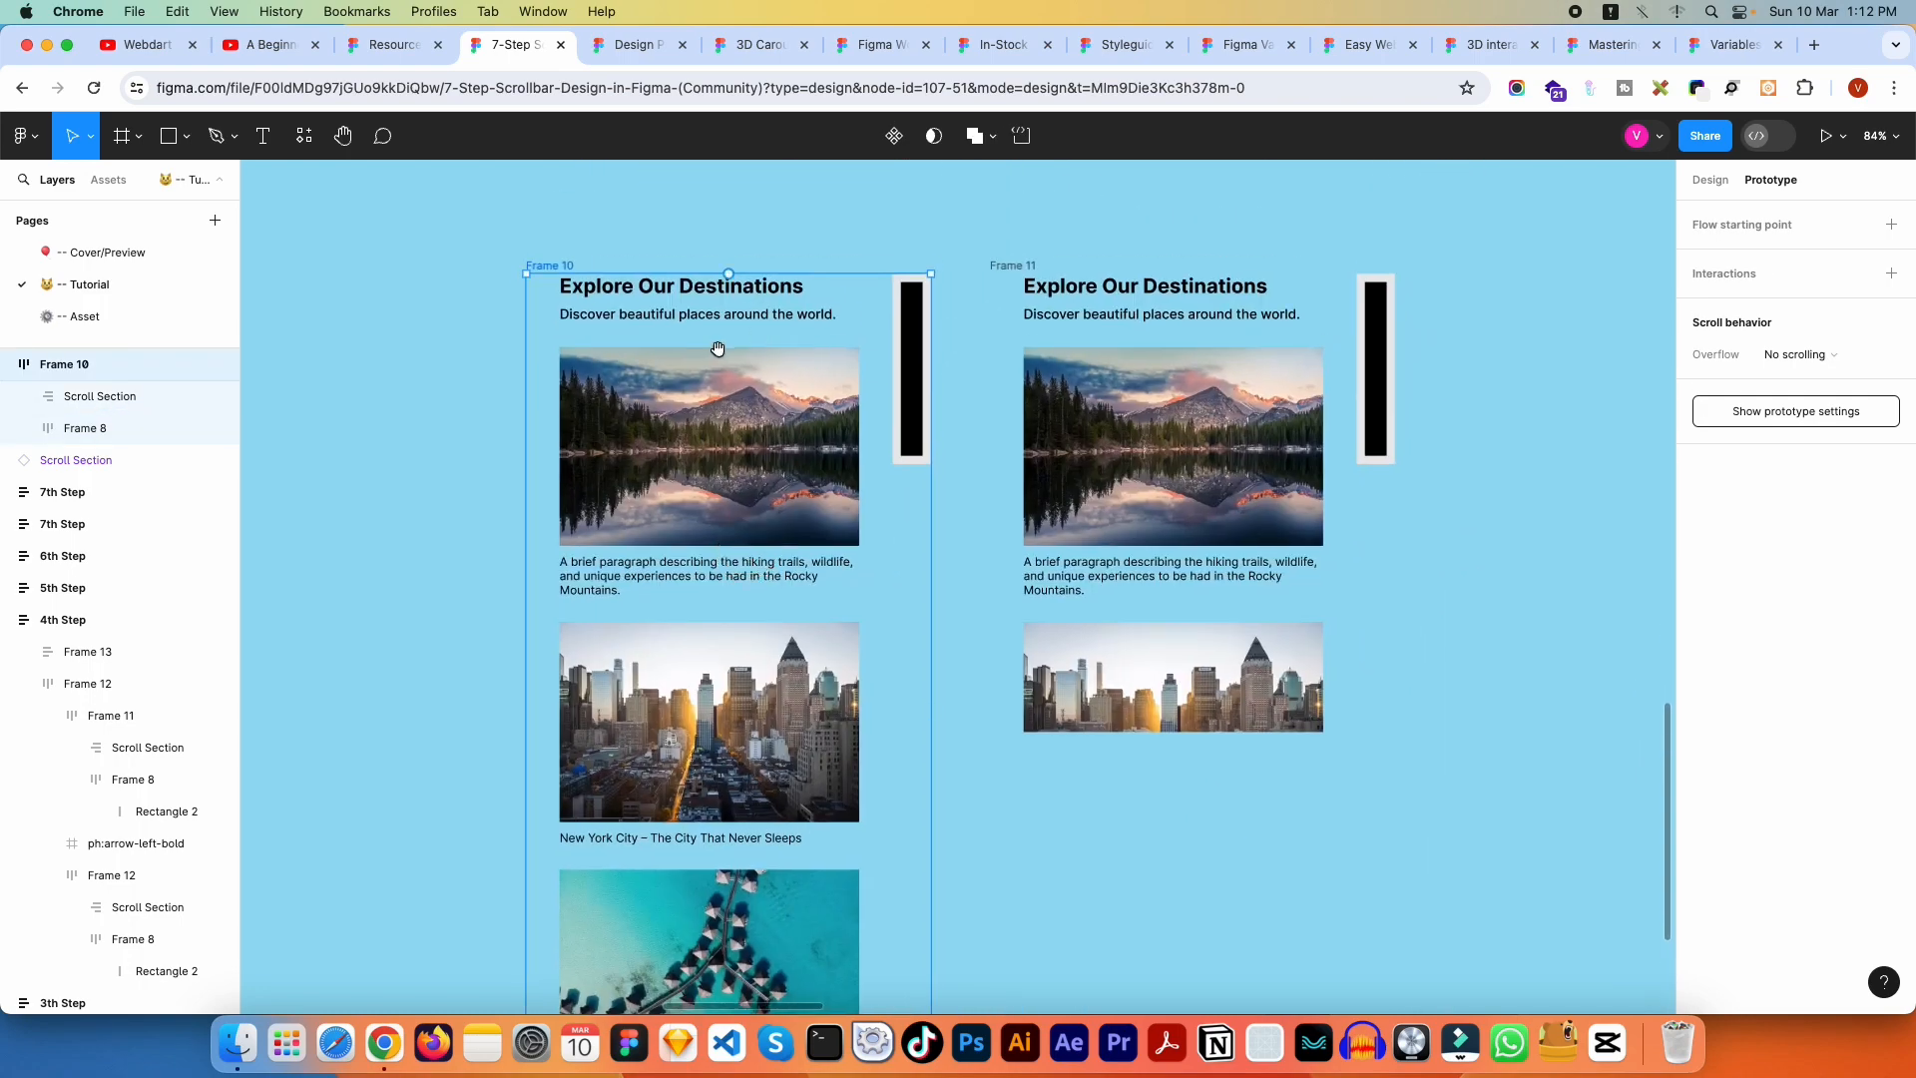
Step: Resize the standalone Frame 11 from its lower edge to a height of about 569, then deselect it
scroll(901, 331, "right", 5)
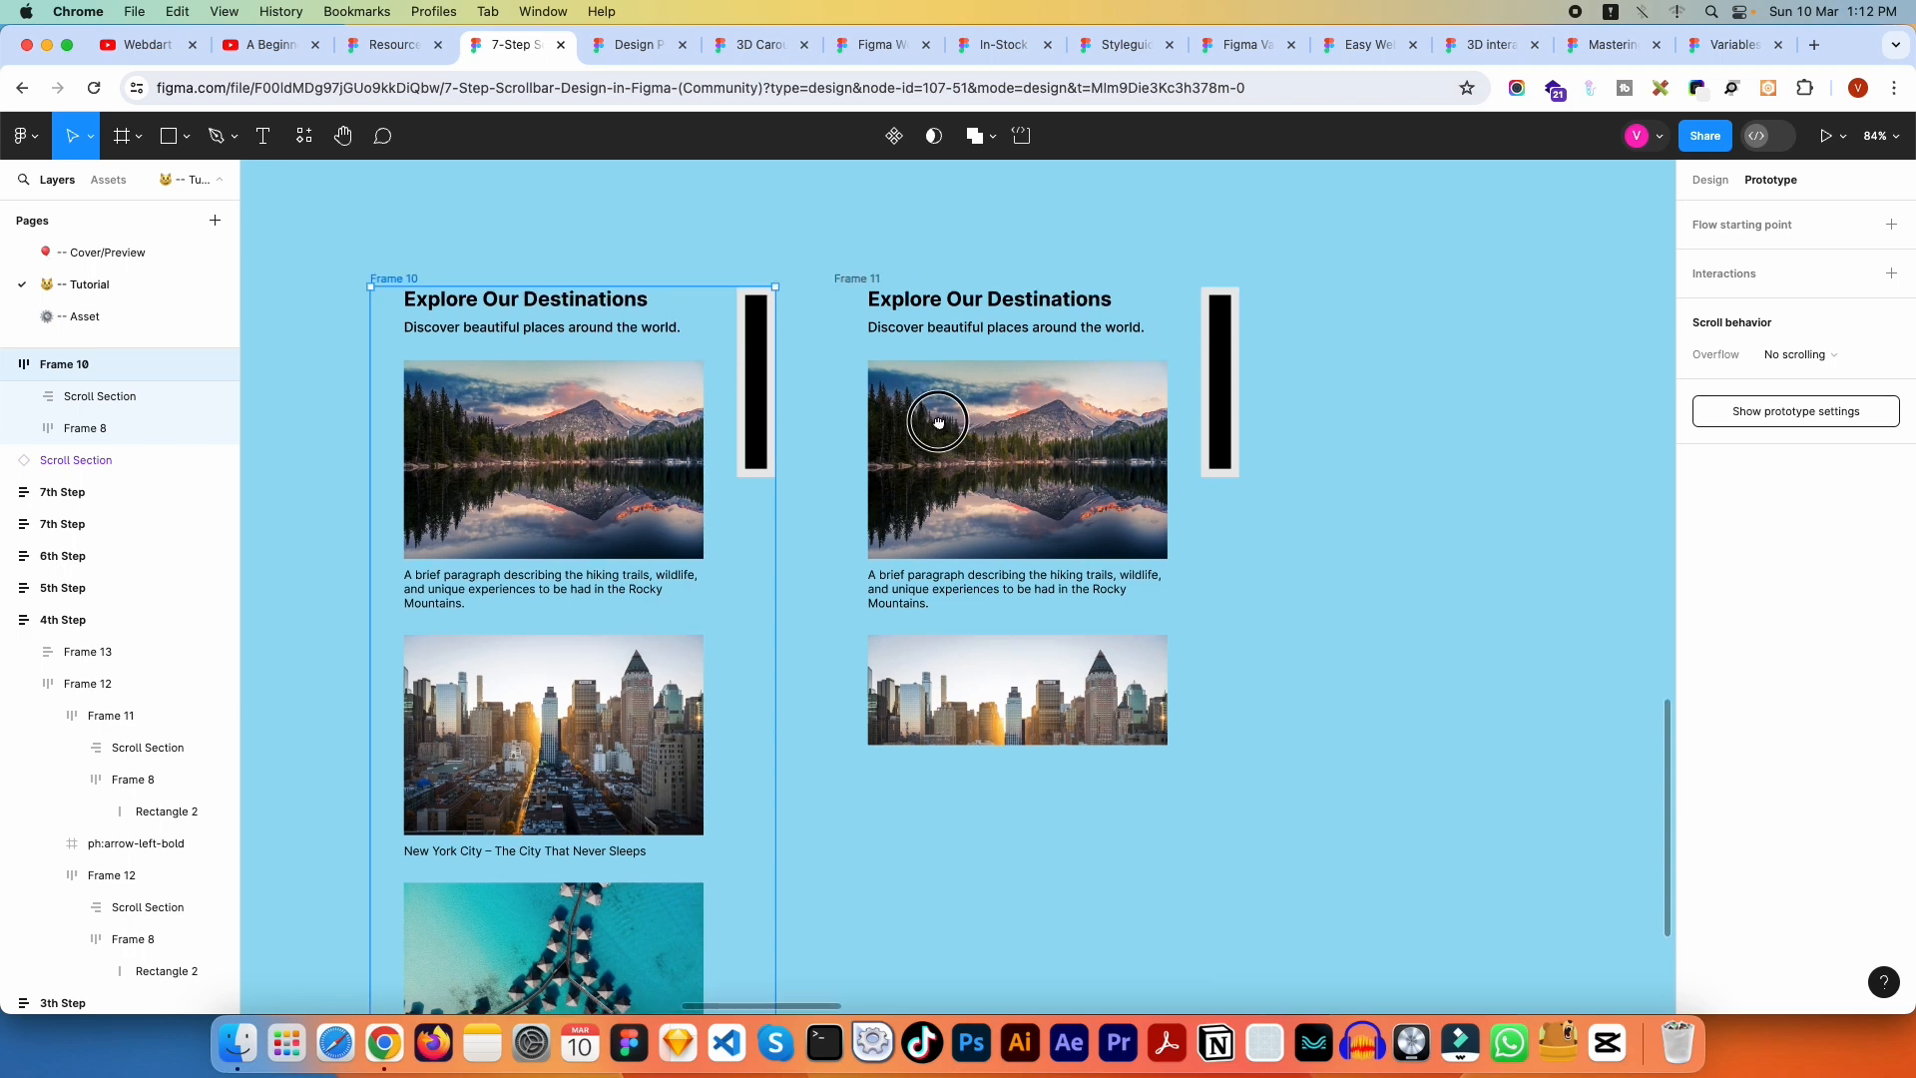
left_click(766, 282)
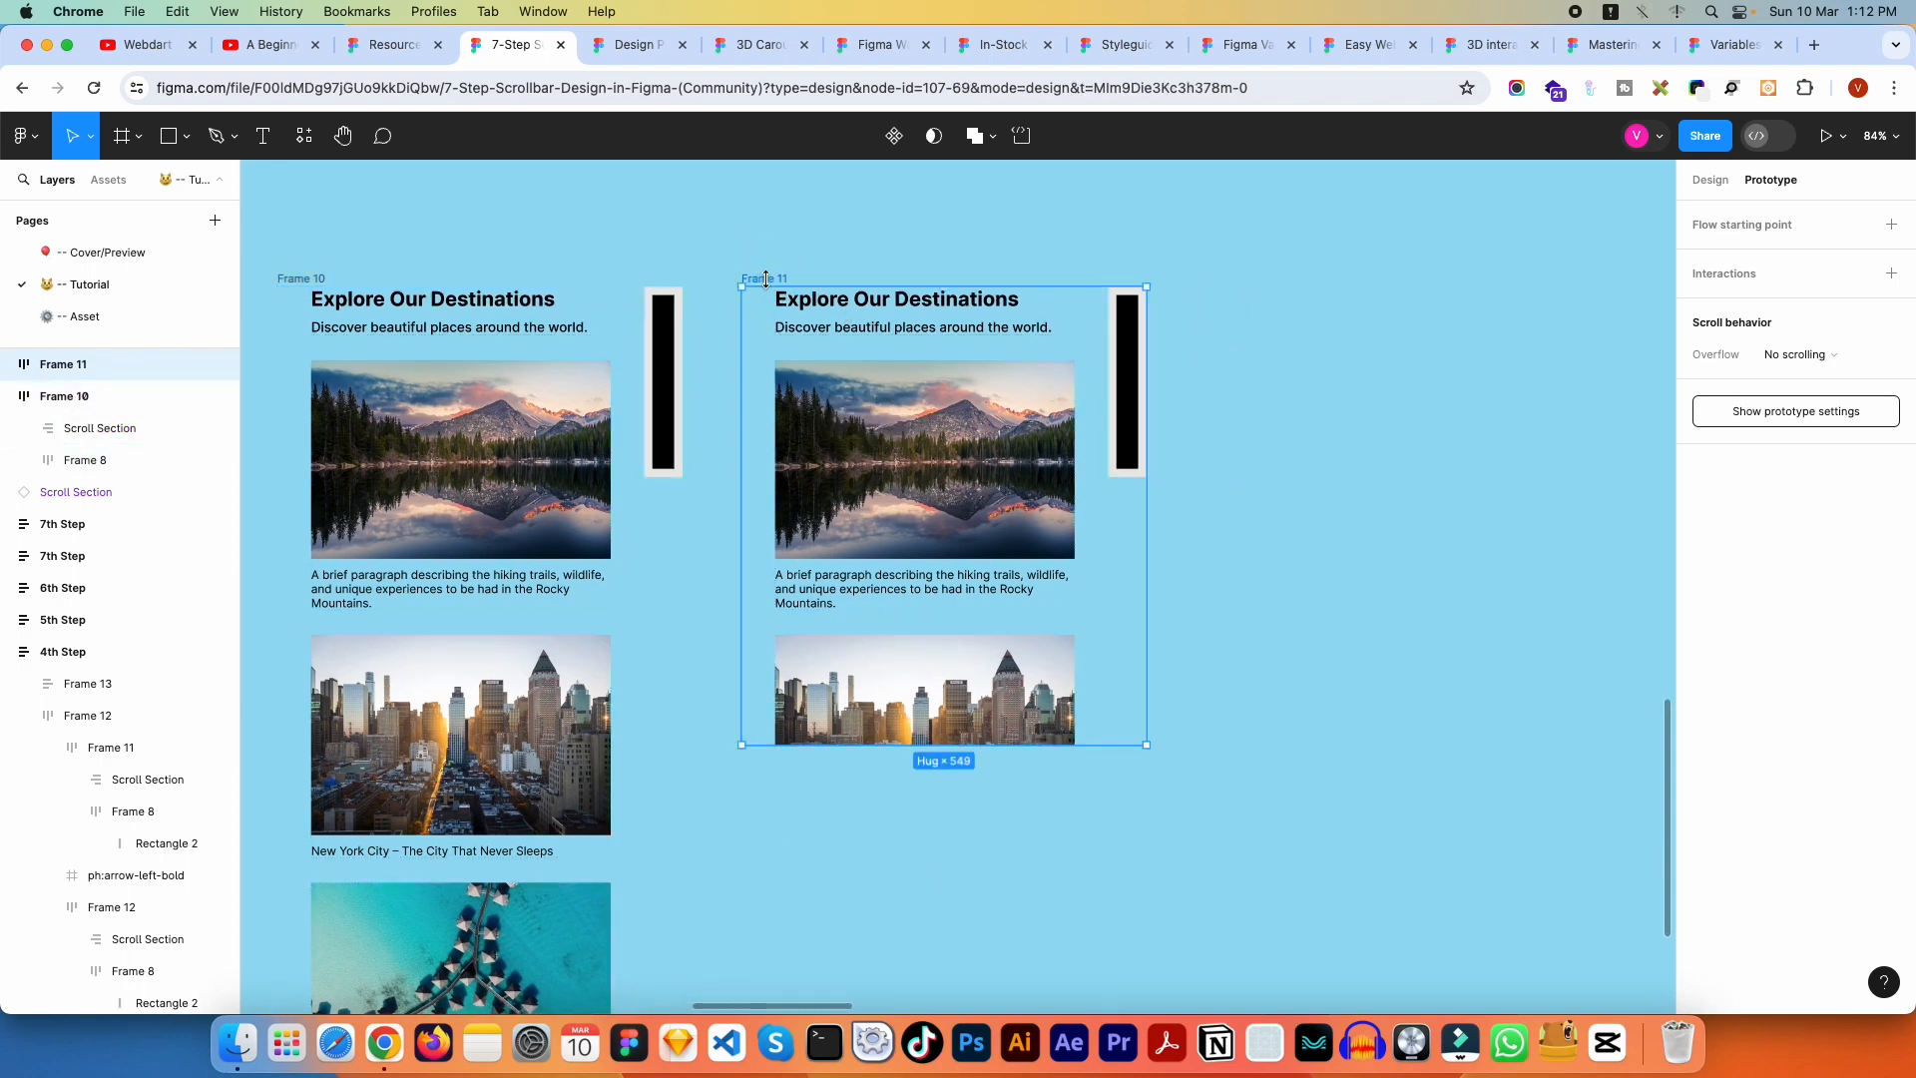
left_click_drag(1007, 745, 1038, 452)
left_click(1177, 448)
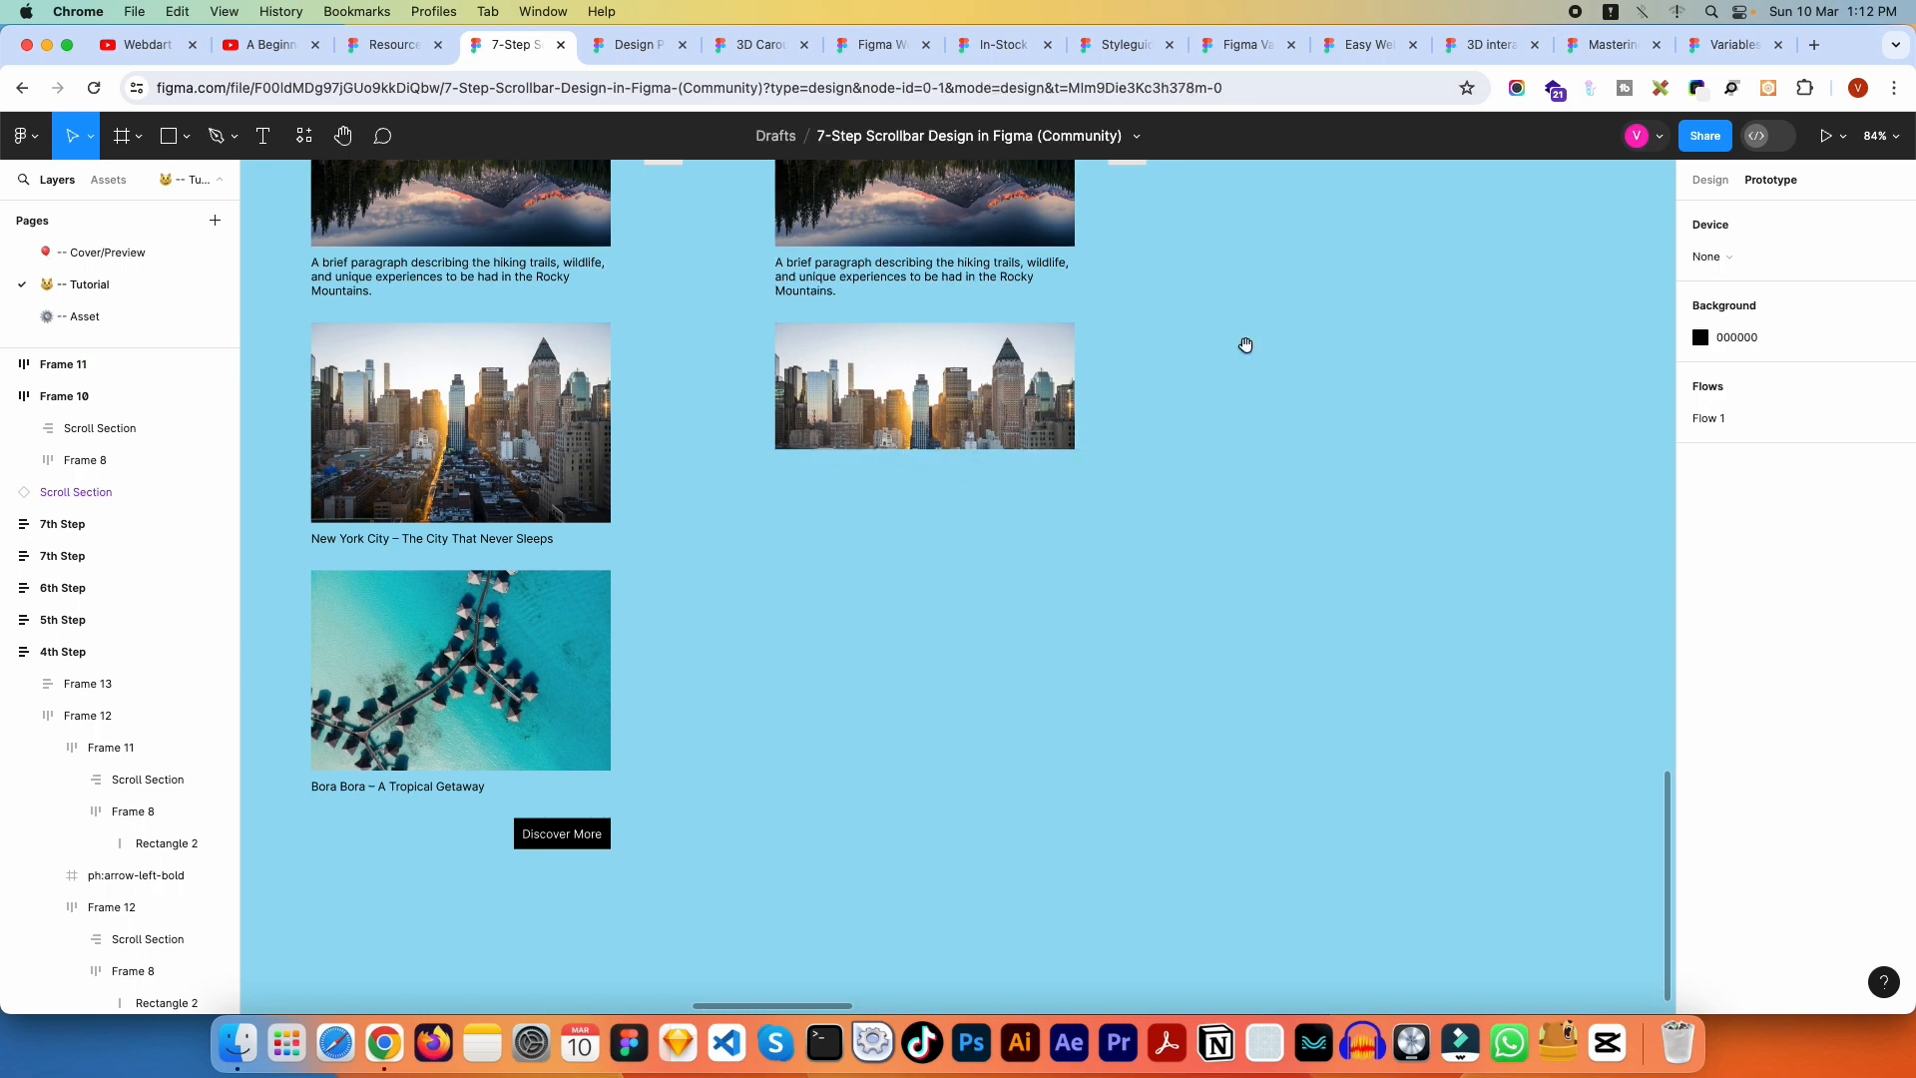
Step: Examine the standalone Frame 11 and expand its layer to show the Scroll Section and Frame 8 inside
scroll(870, 505, "up", 5)
scroll(870, 505, "right", 4)
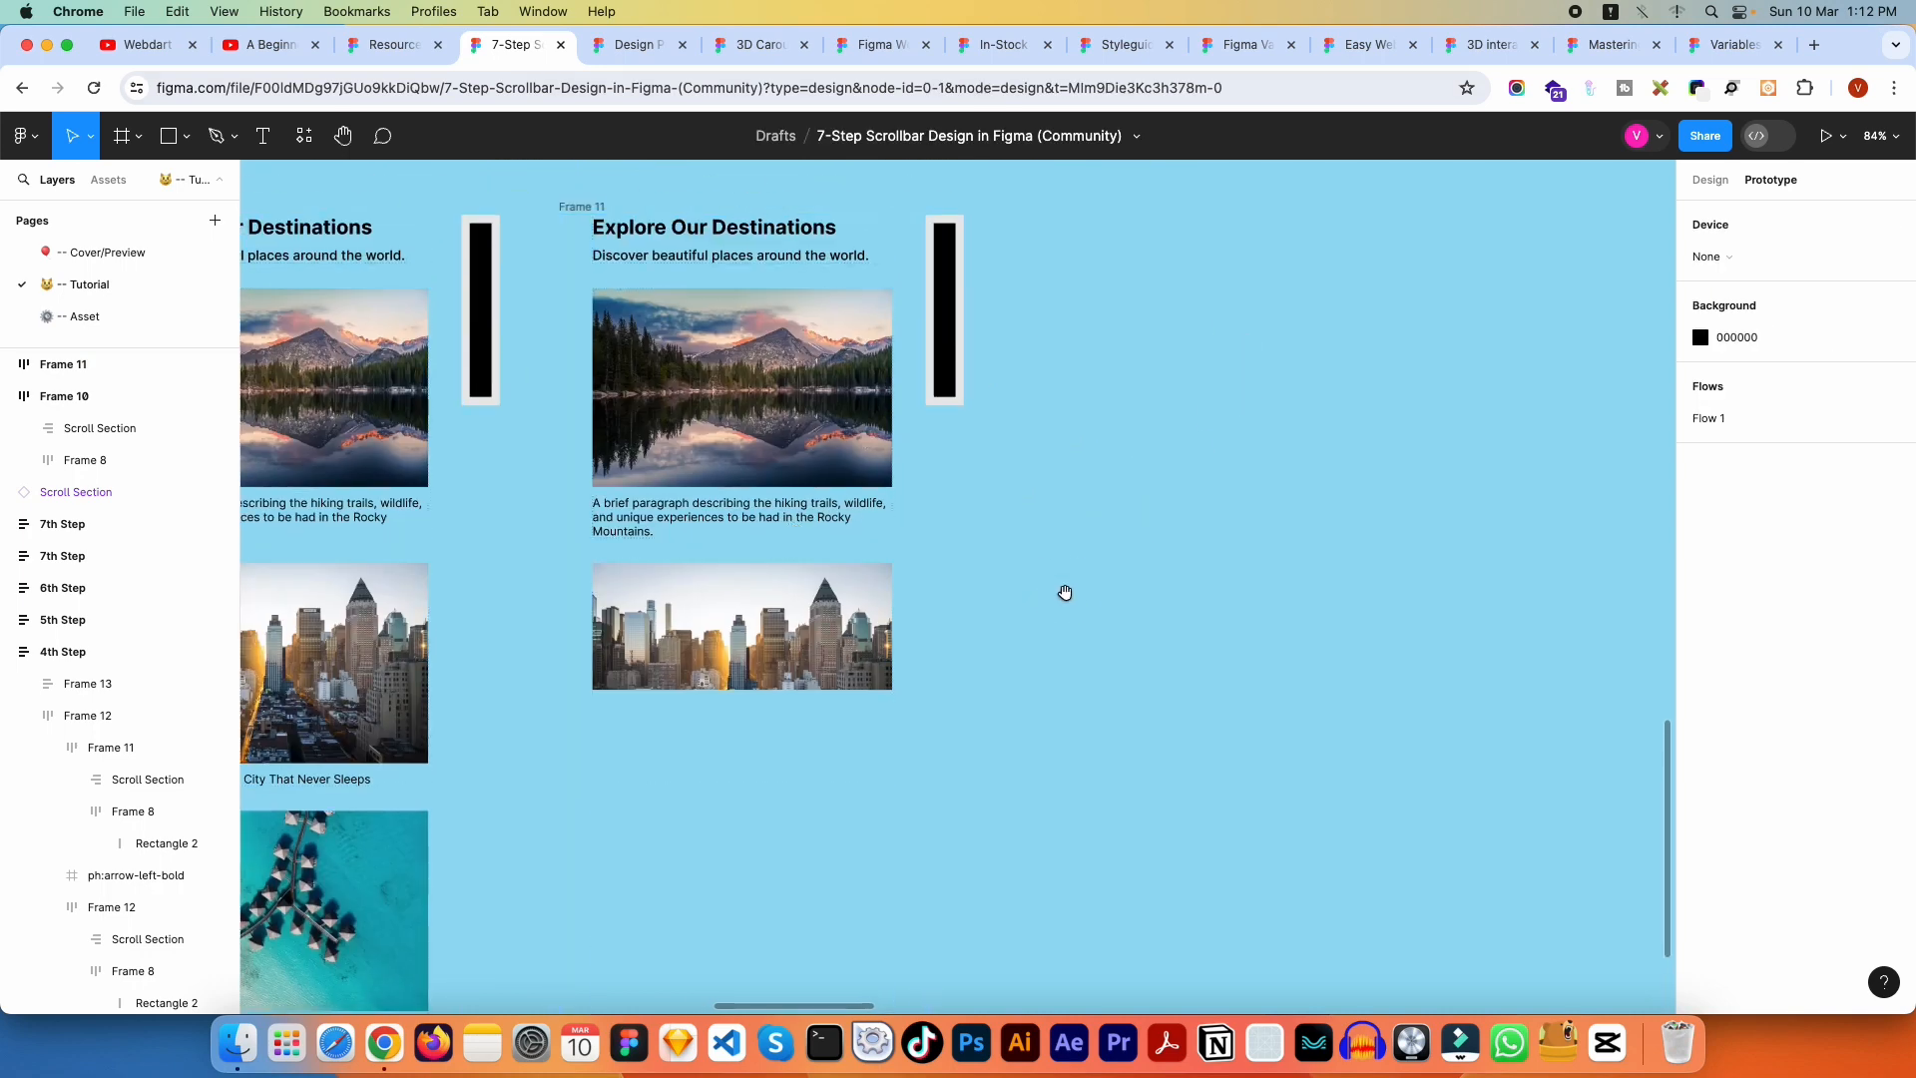
left_click_drag(1067, 593, 1060, 589)
scroll(1028, 495, "up", 2)
scroll(1028, 495, "right", 1)
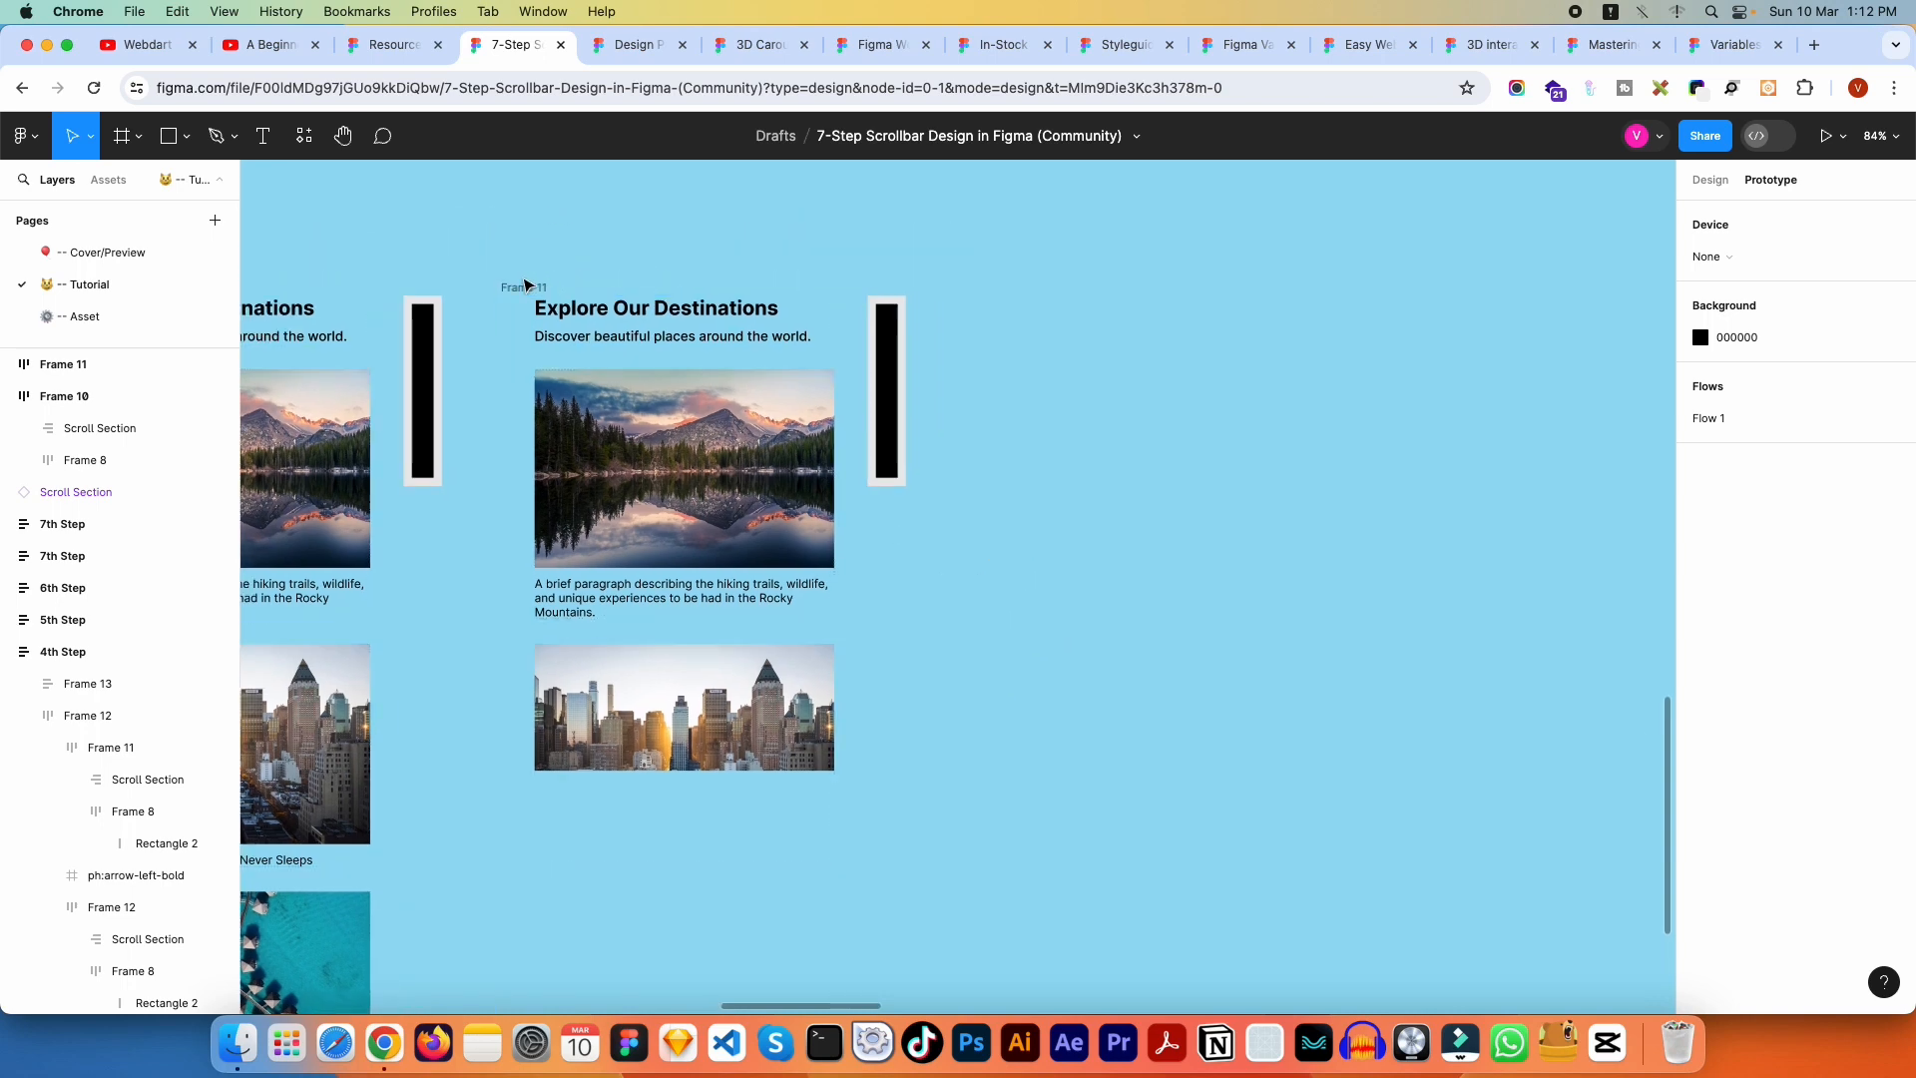
left_click(514, 288)
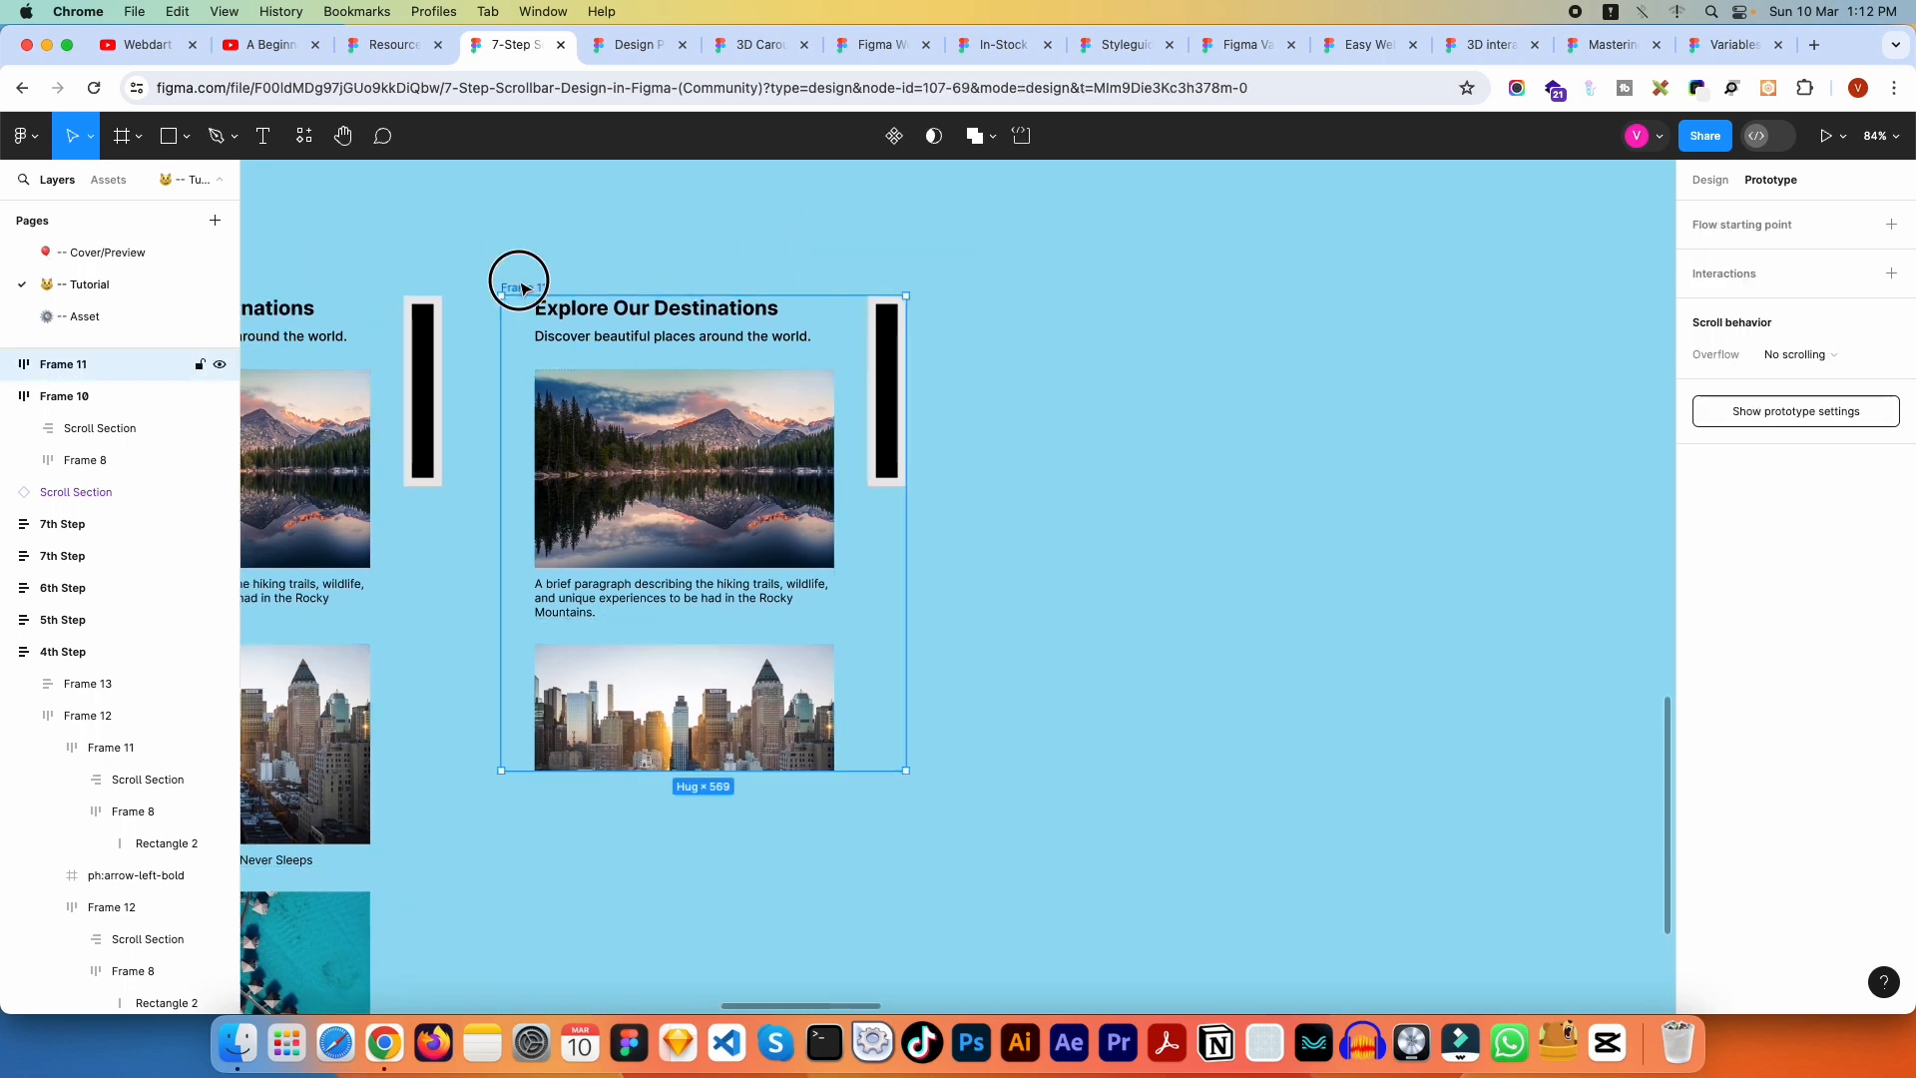
left_click(7, 365)
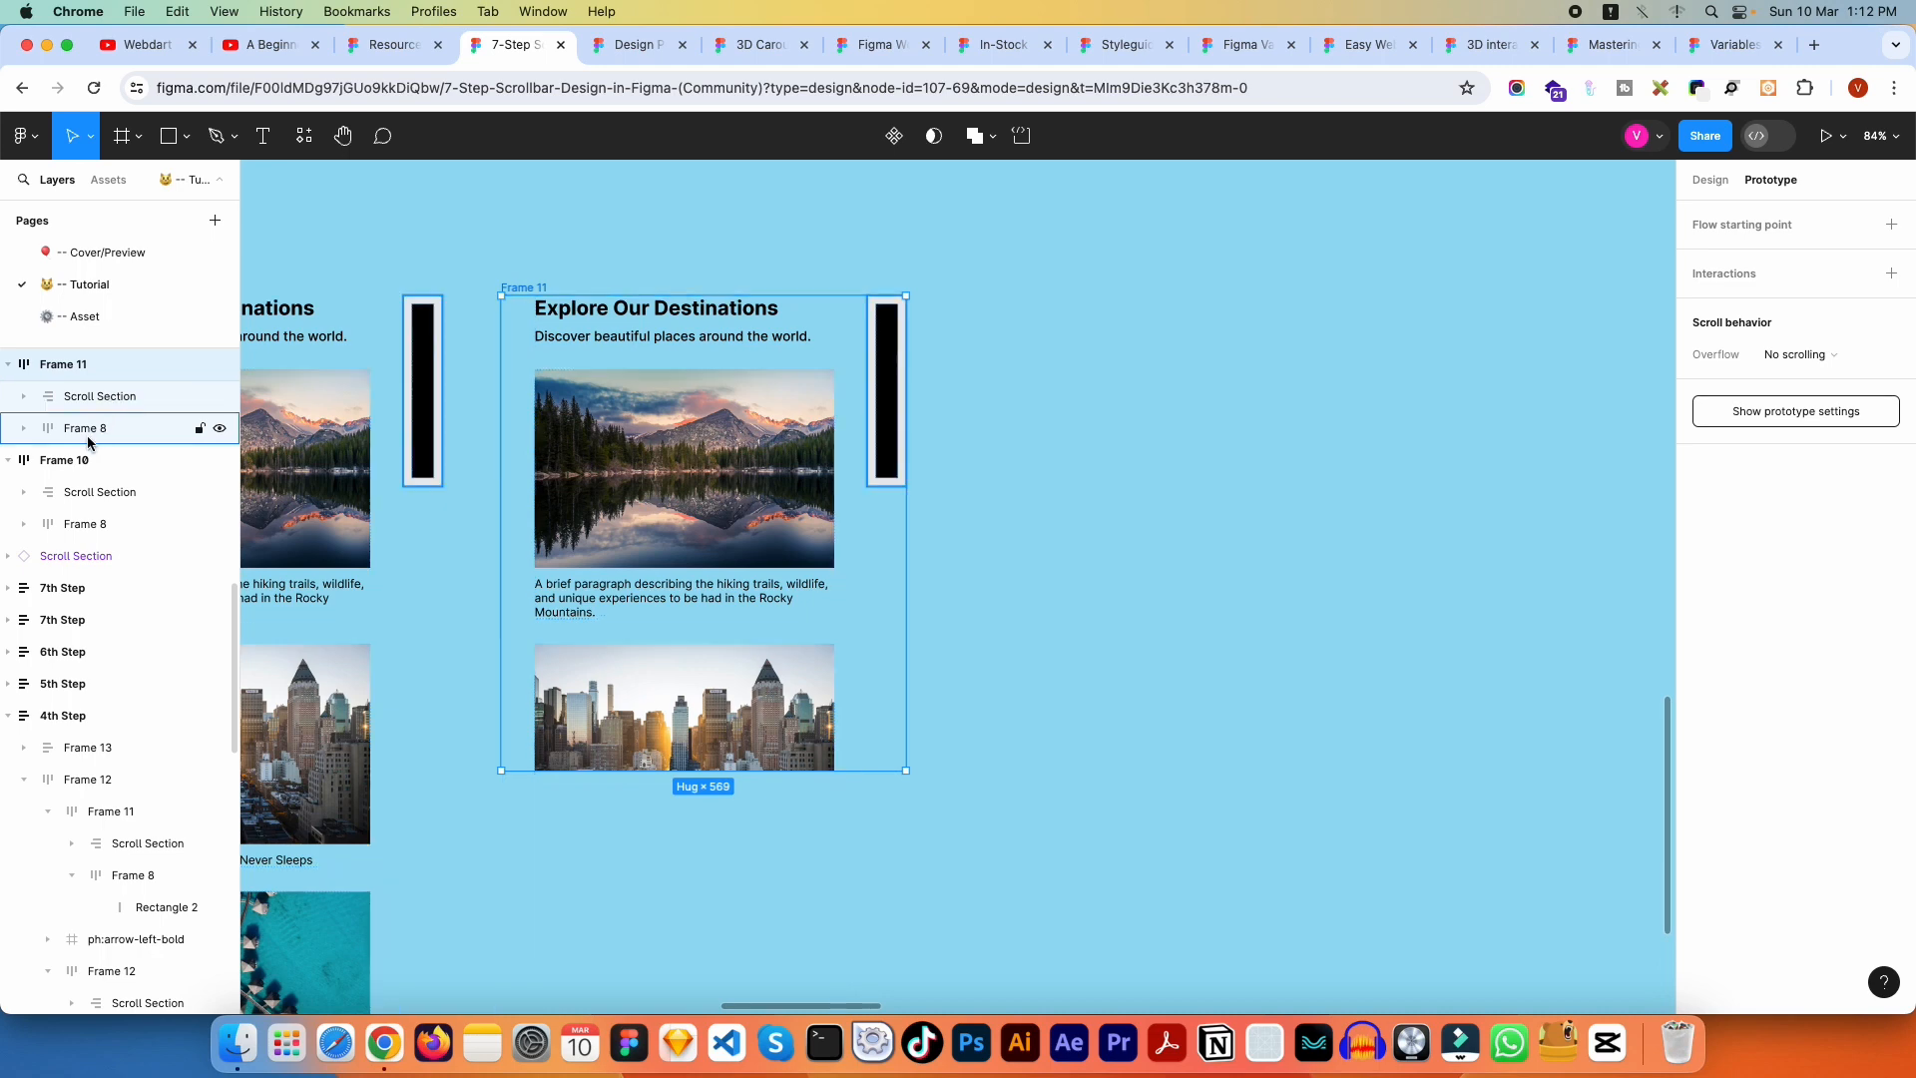
left_click(958, 371)
Step: Examine the 4th Step instructions and its two examples comparing the scroll bar before and after vertical Fill
scroll(1044, 325, "down", 5)
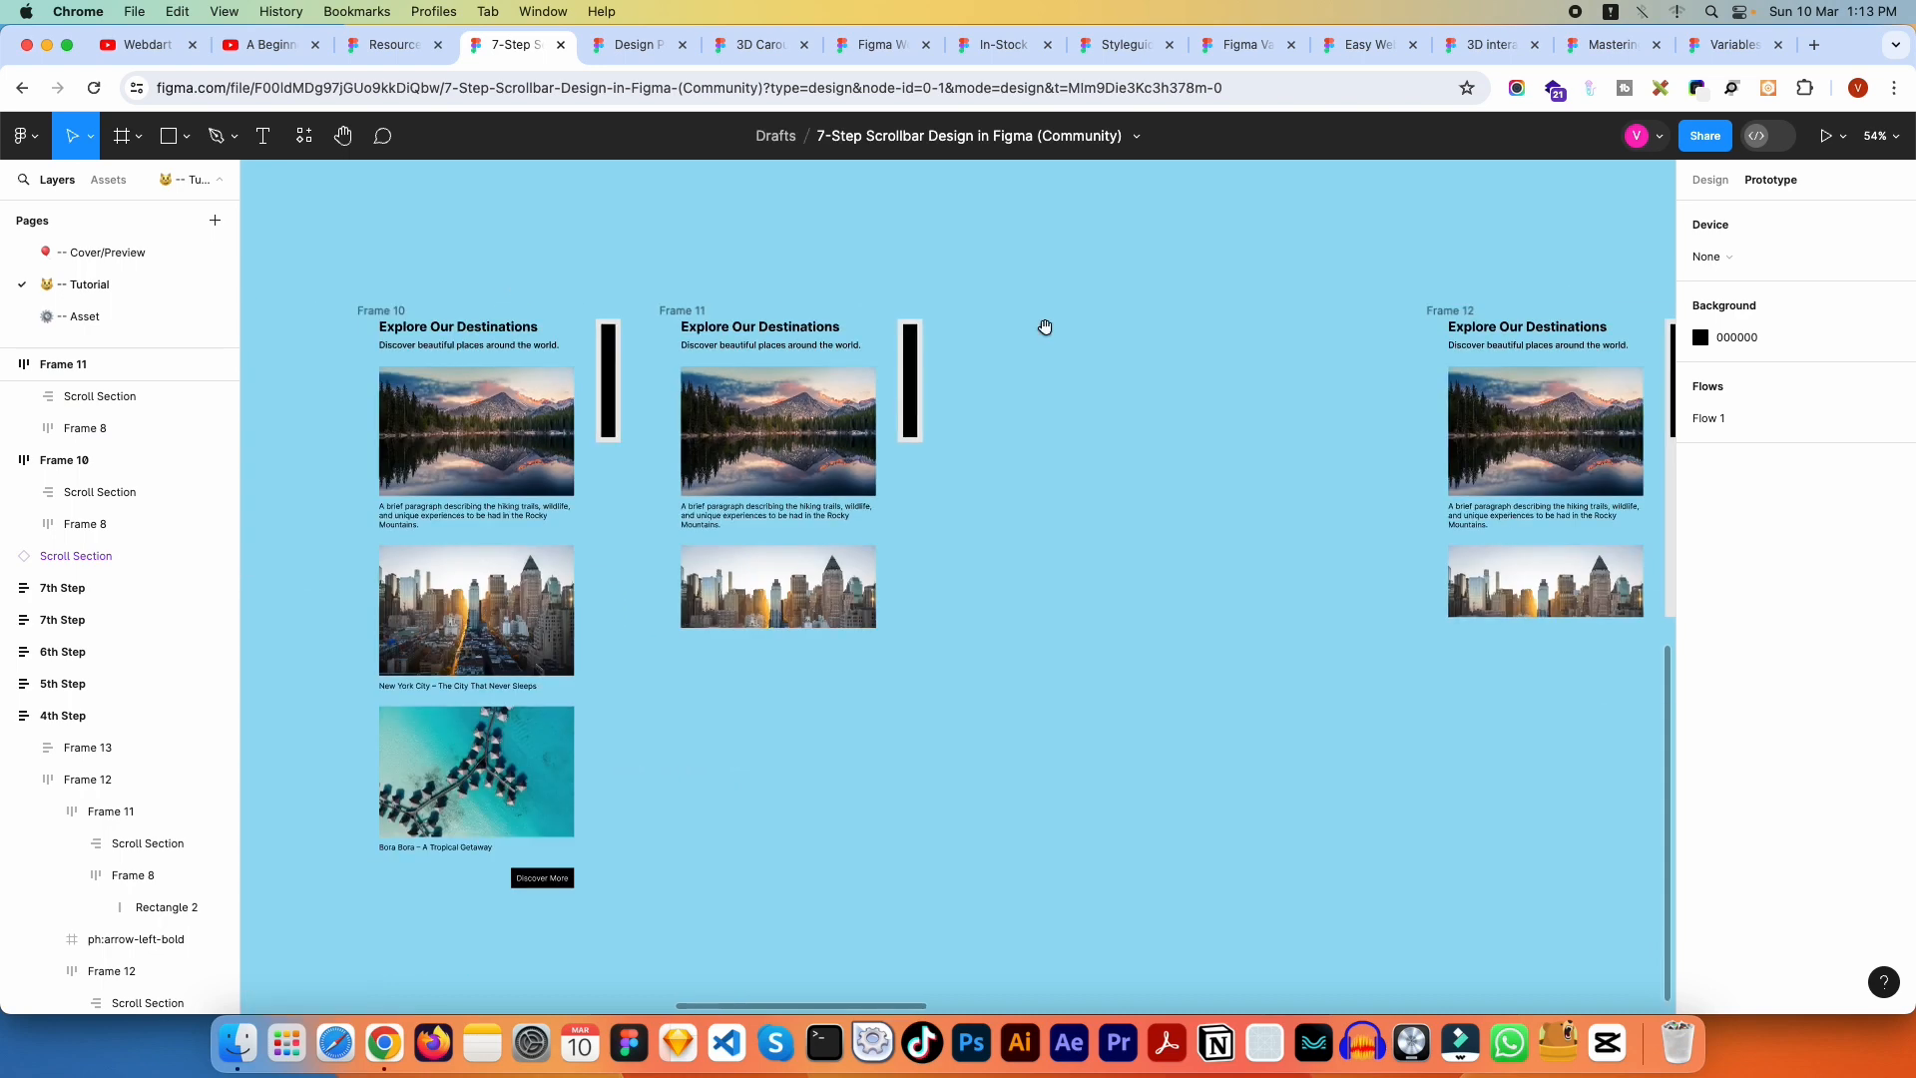
left_click_drag(1044, 326, 779, 581)
left_click_drag(1100, 419, 659, 848)
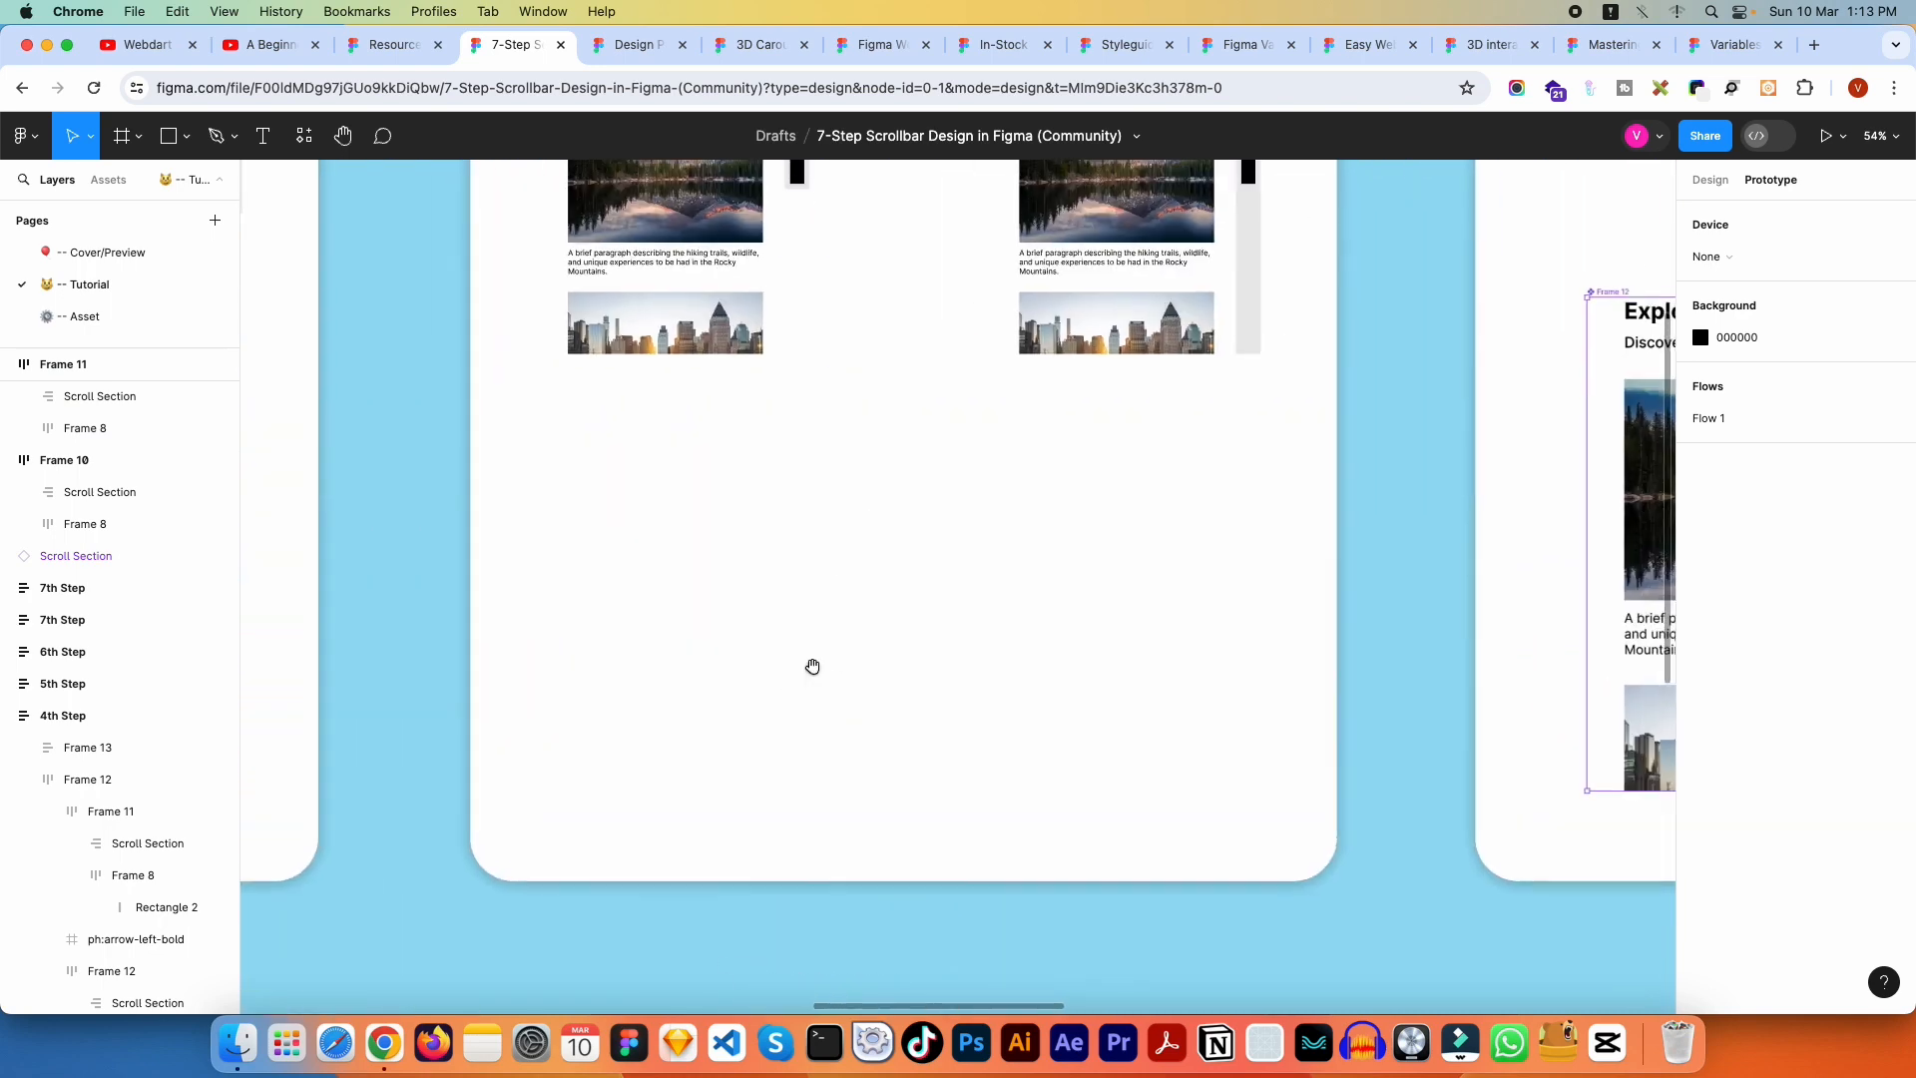
left_click_drag(908, 265, 885, 609)
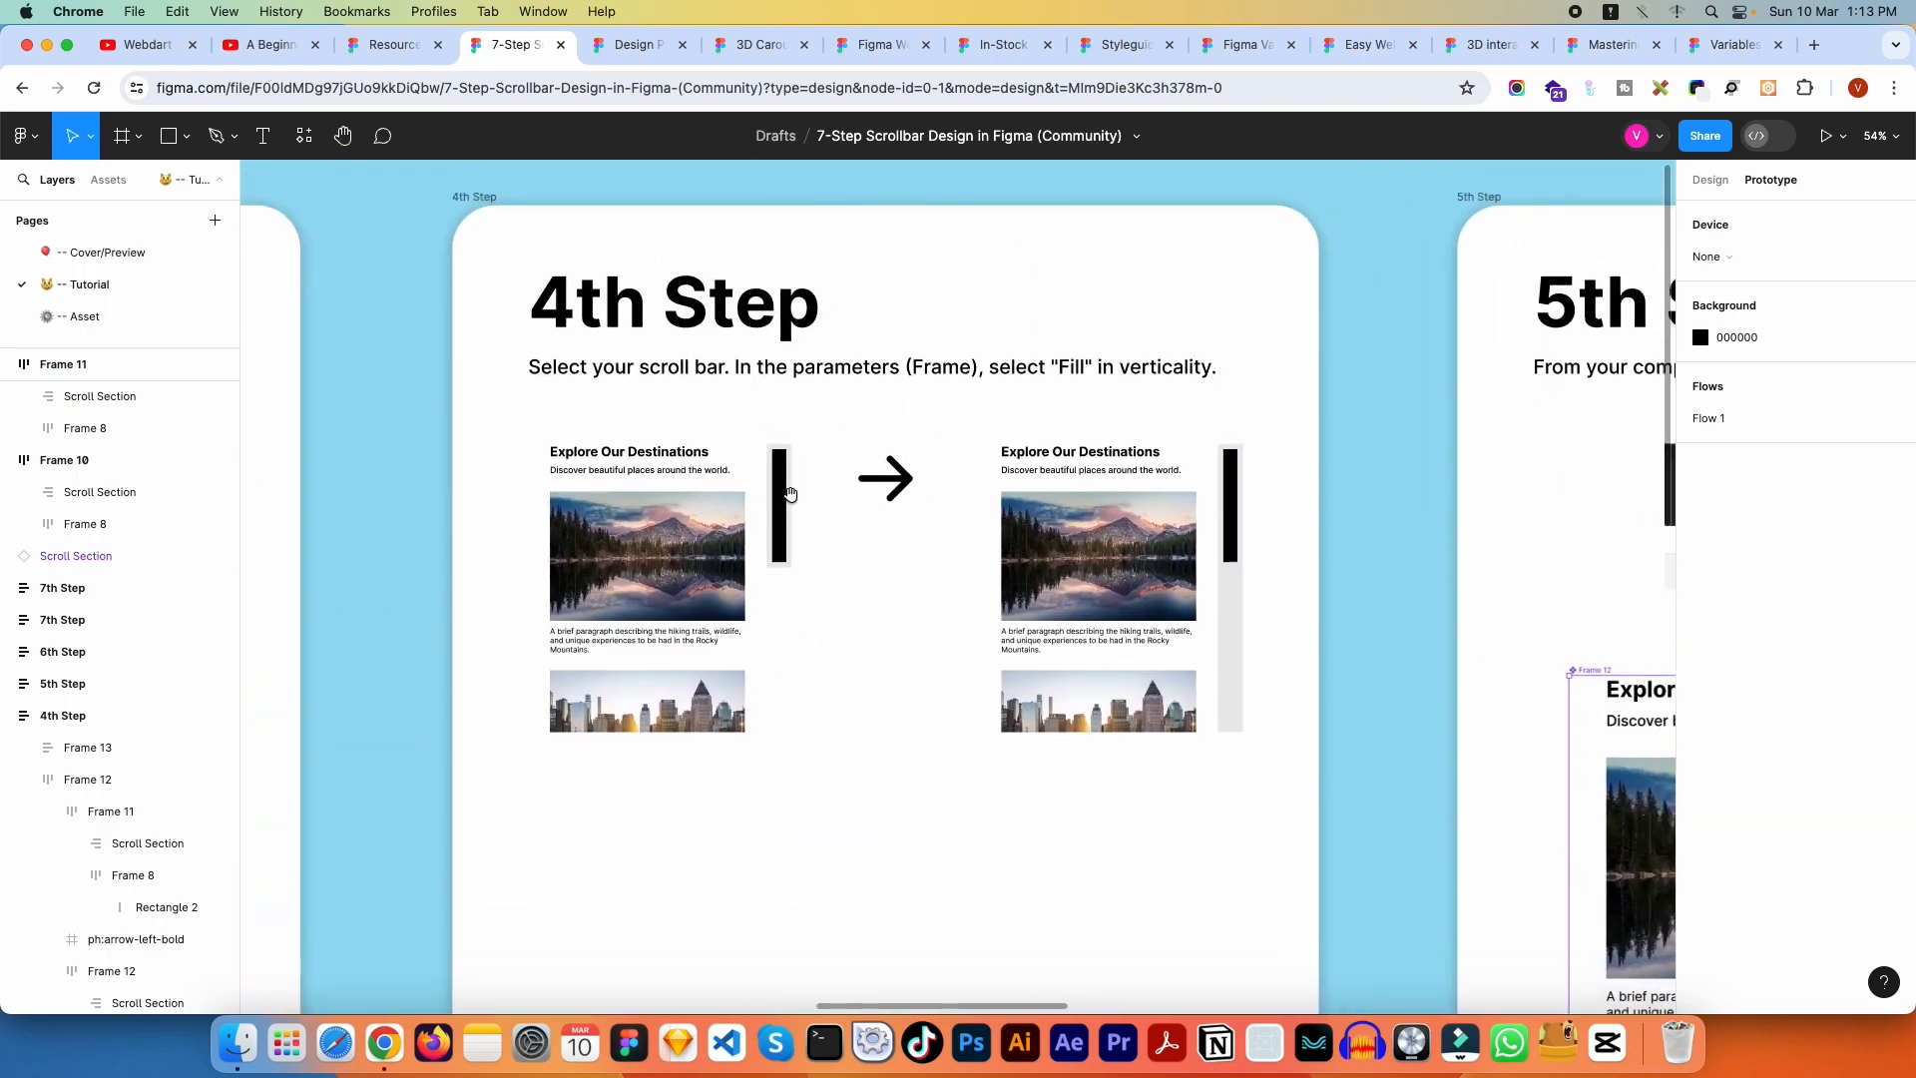
left_click_drag(875, 544, 886, 485)
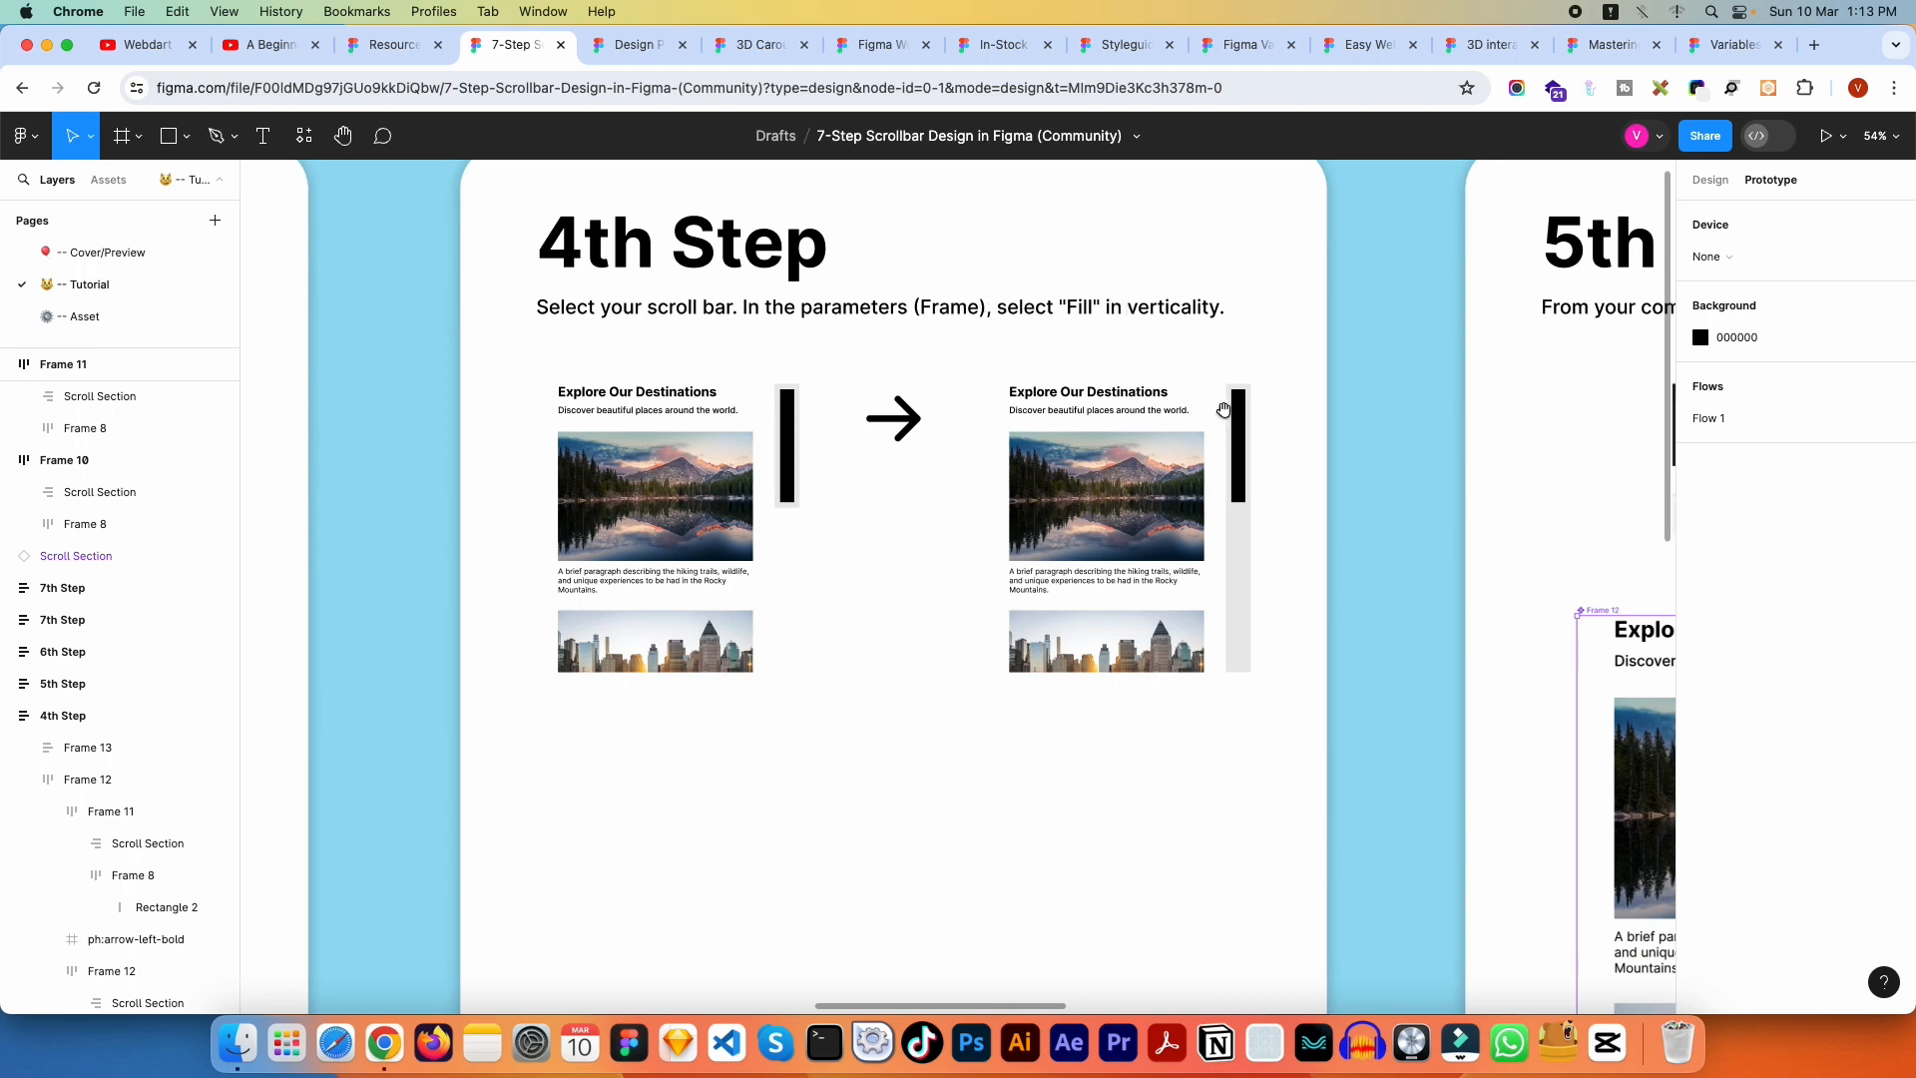
scroll(1251, 556, "up", 5)
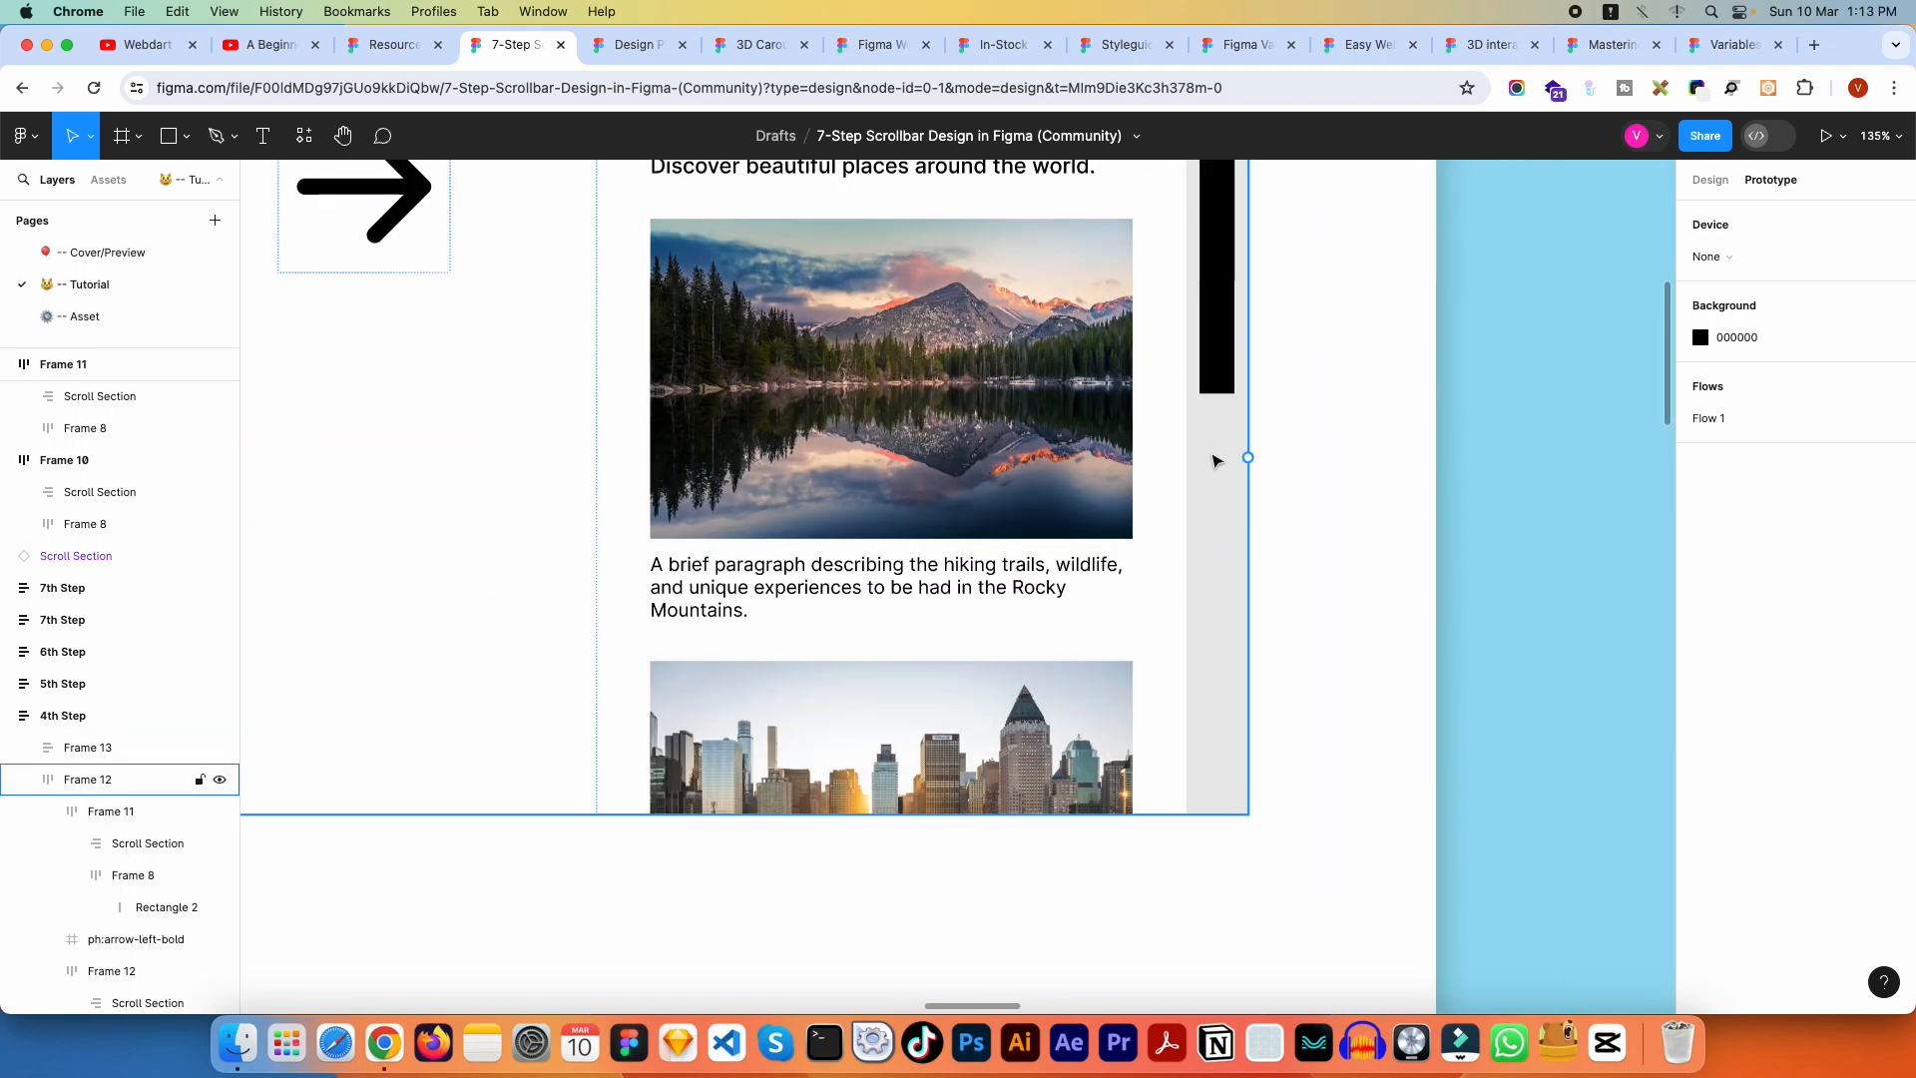
Step: Duplicate the standalone Frame 12 beneath the 4th Step, placing the copy to the left of the original
scroll(1252, 506, "down", 5)
left_click_drag(983, 938, 996, 209)
left_click_drag(1000, 659, 1008, 119)
scroll(703, 372, "up", 2)
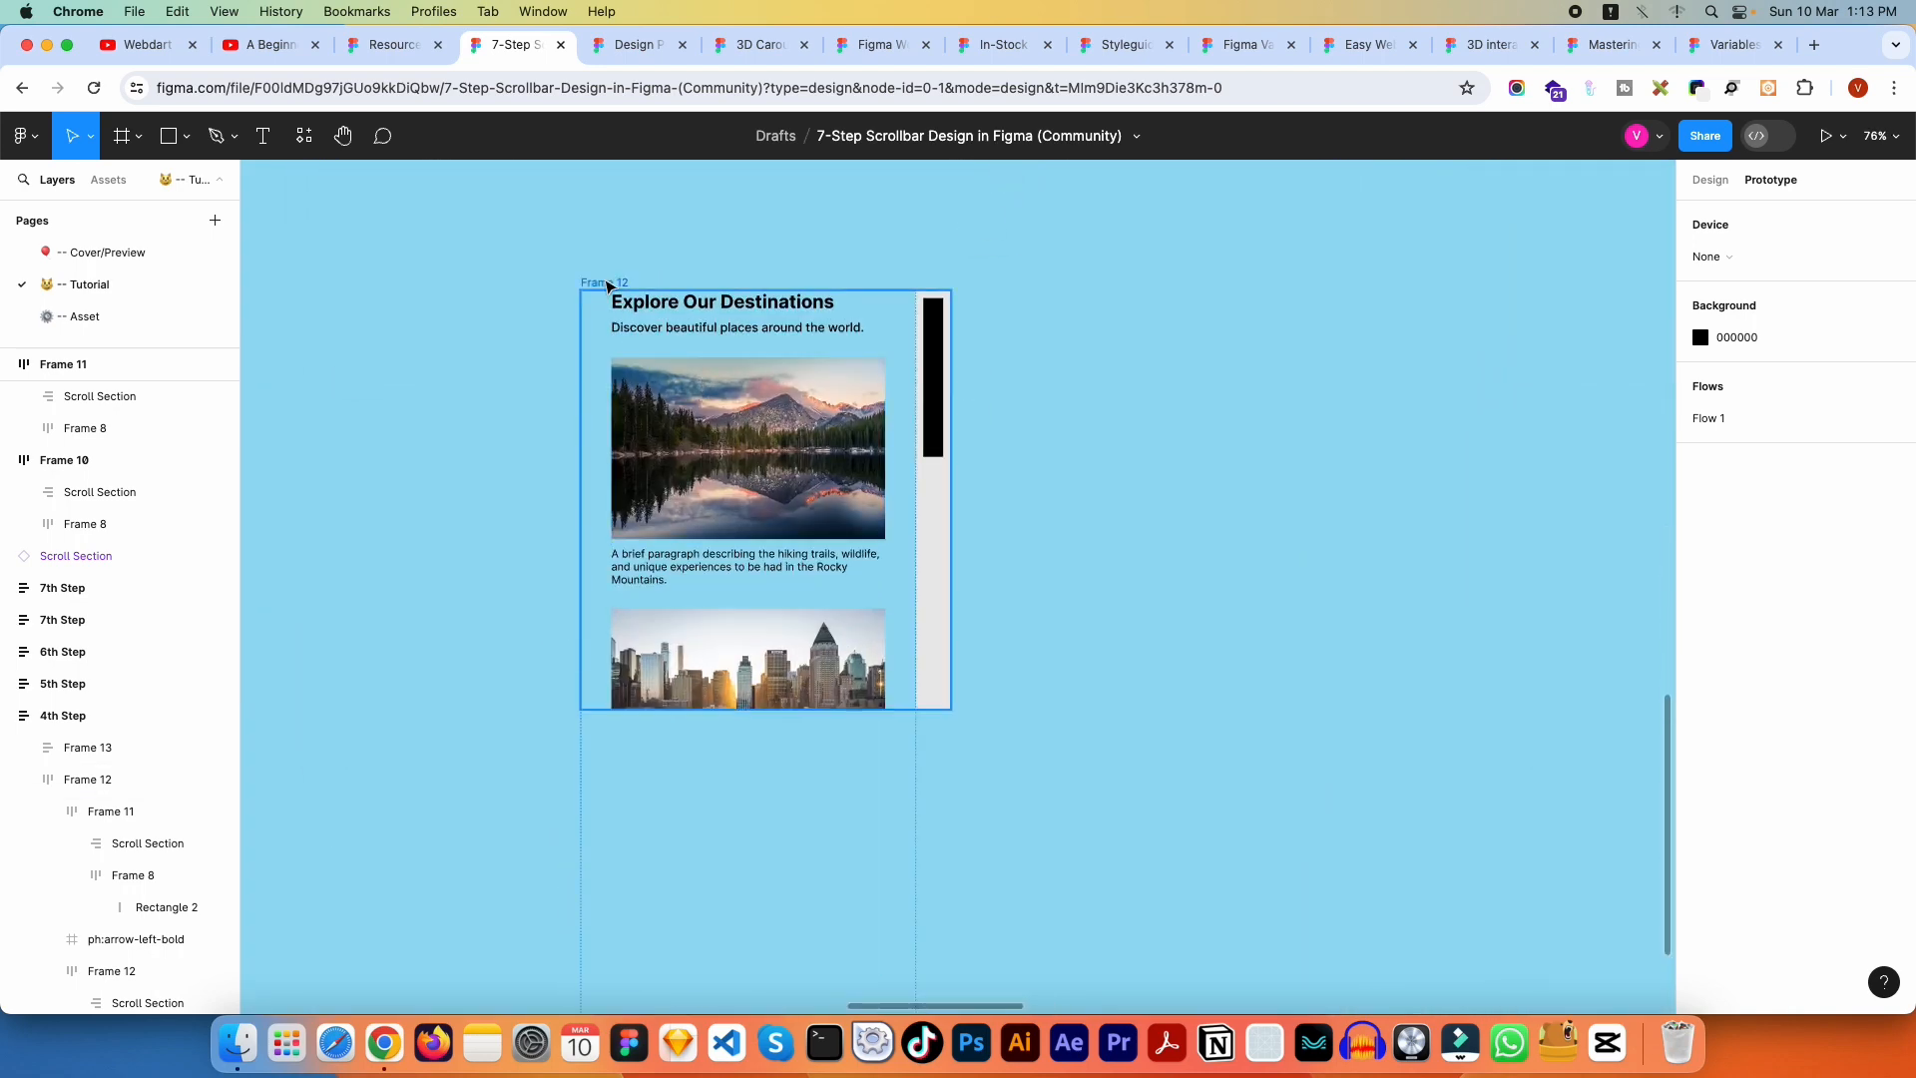
left_click(606, 285)
left_click_drag(602, 282, 646, 332)
key("Escape")
Step: Turn off Clip content for the duplicated Frame 17 and look over the destinations extending past its lower edge
scroll(823, 334, "up", 3)
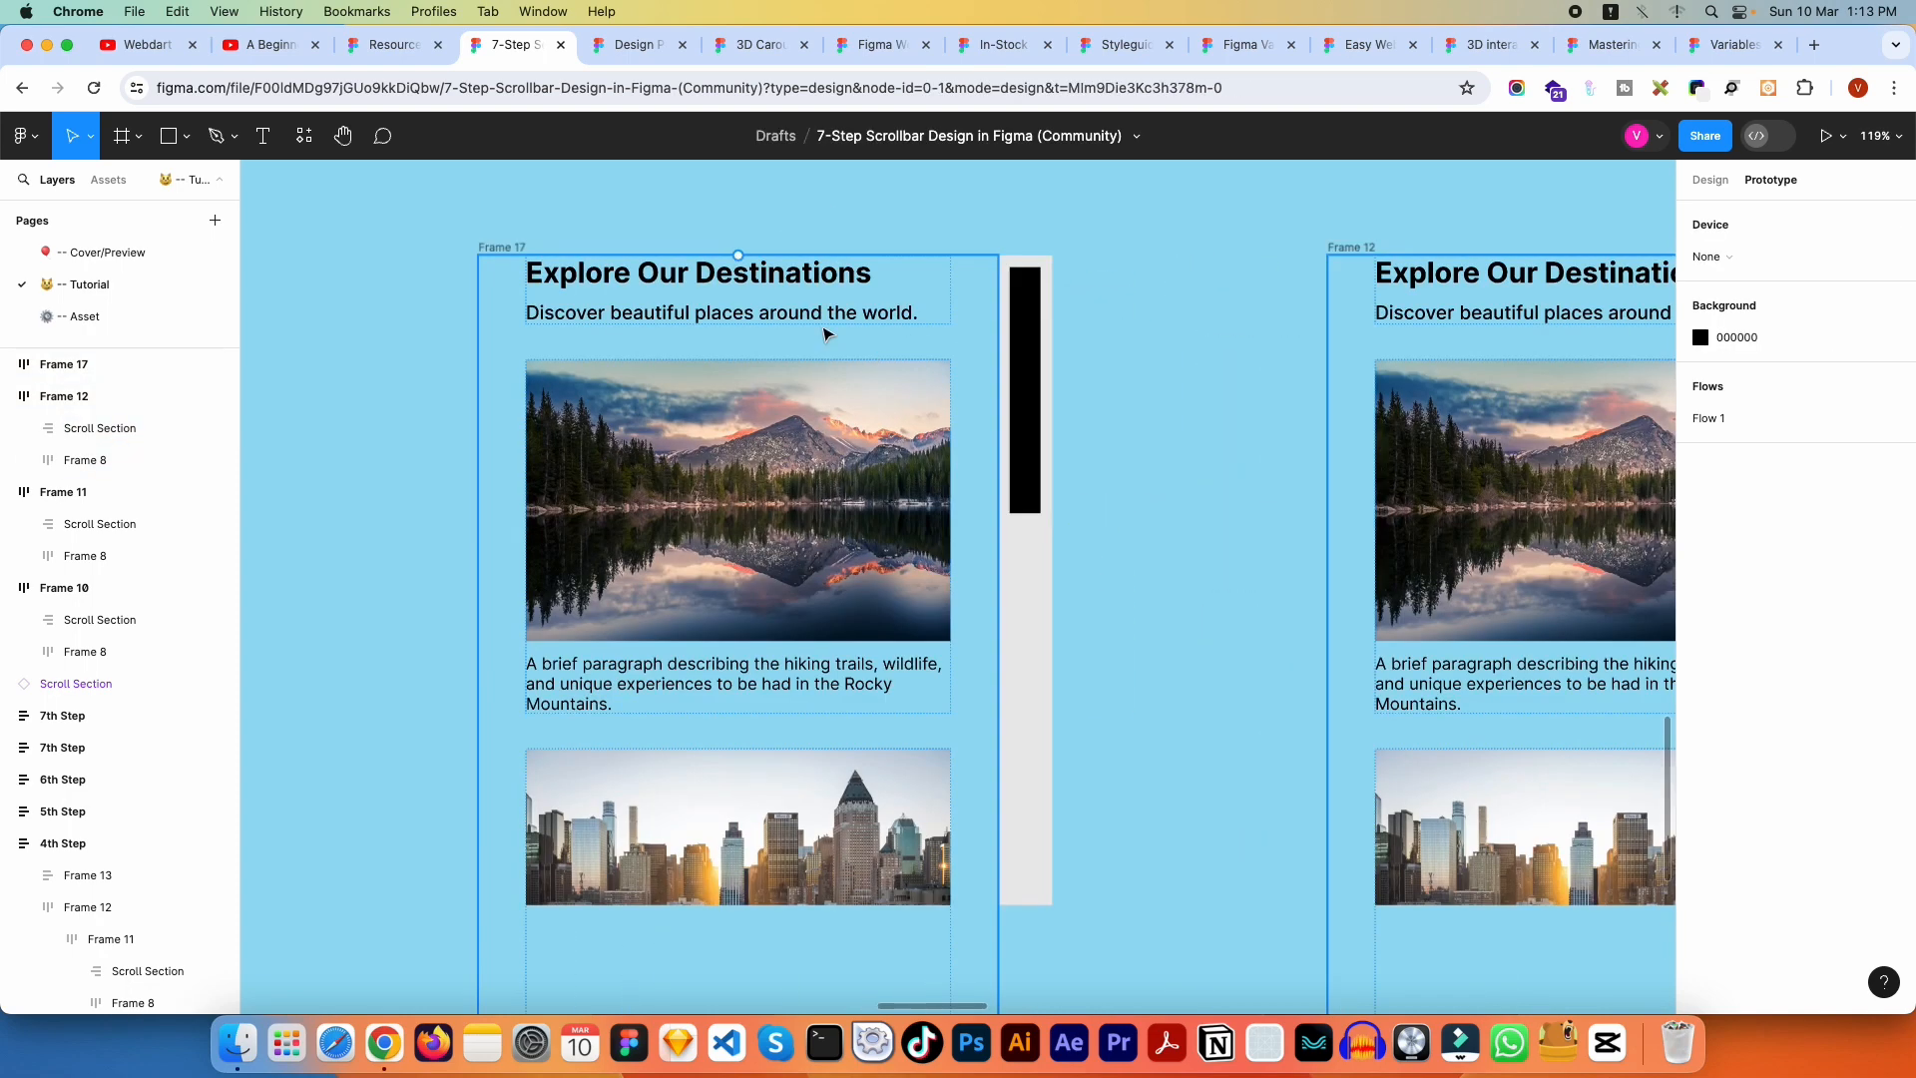
scroll(598, 213, "down", 1)
left_click(523, 229)
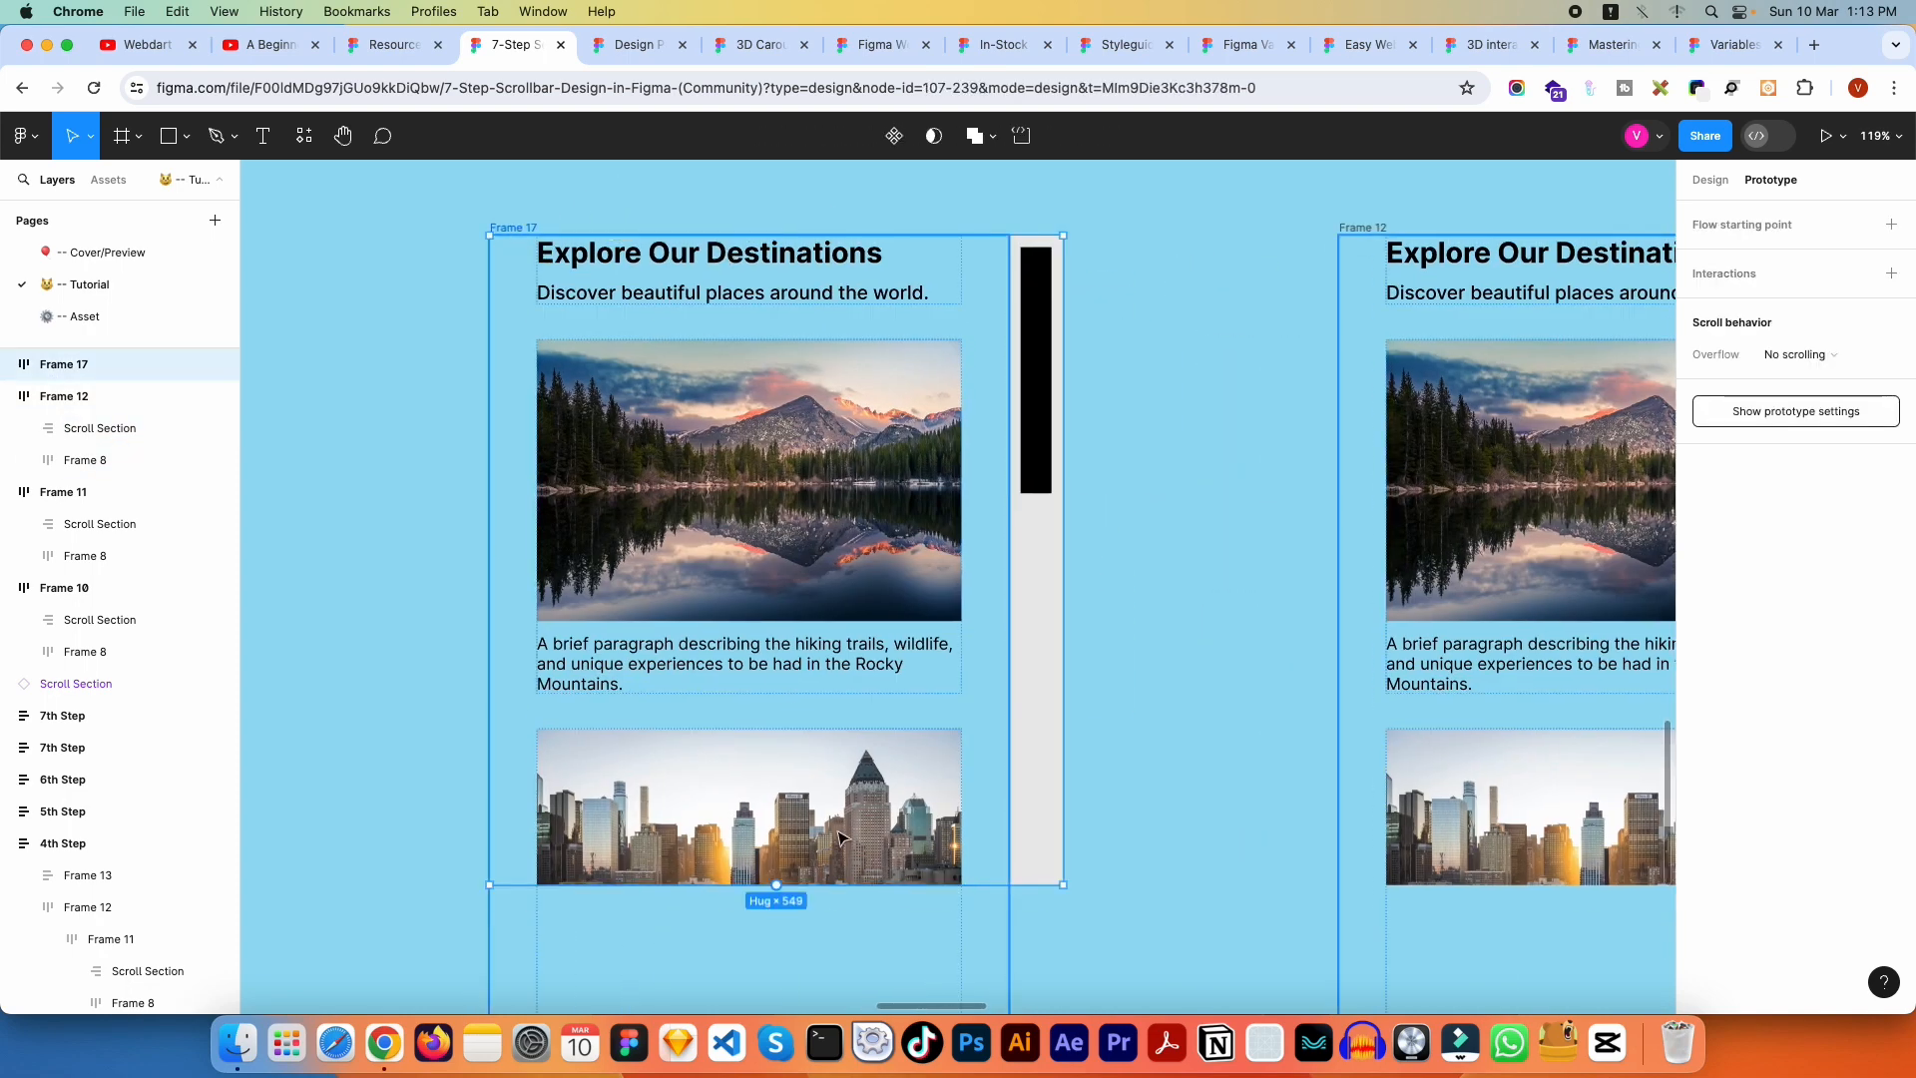
scroll(927, 764, "down", 5)
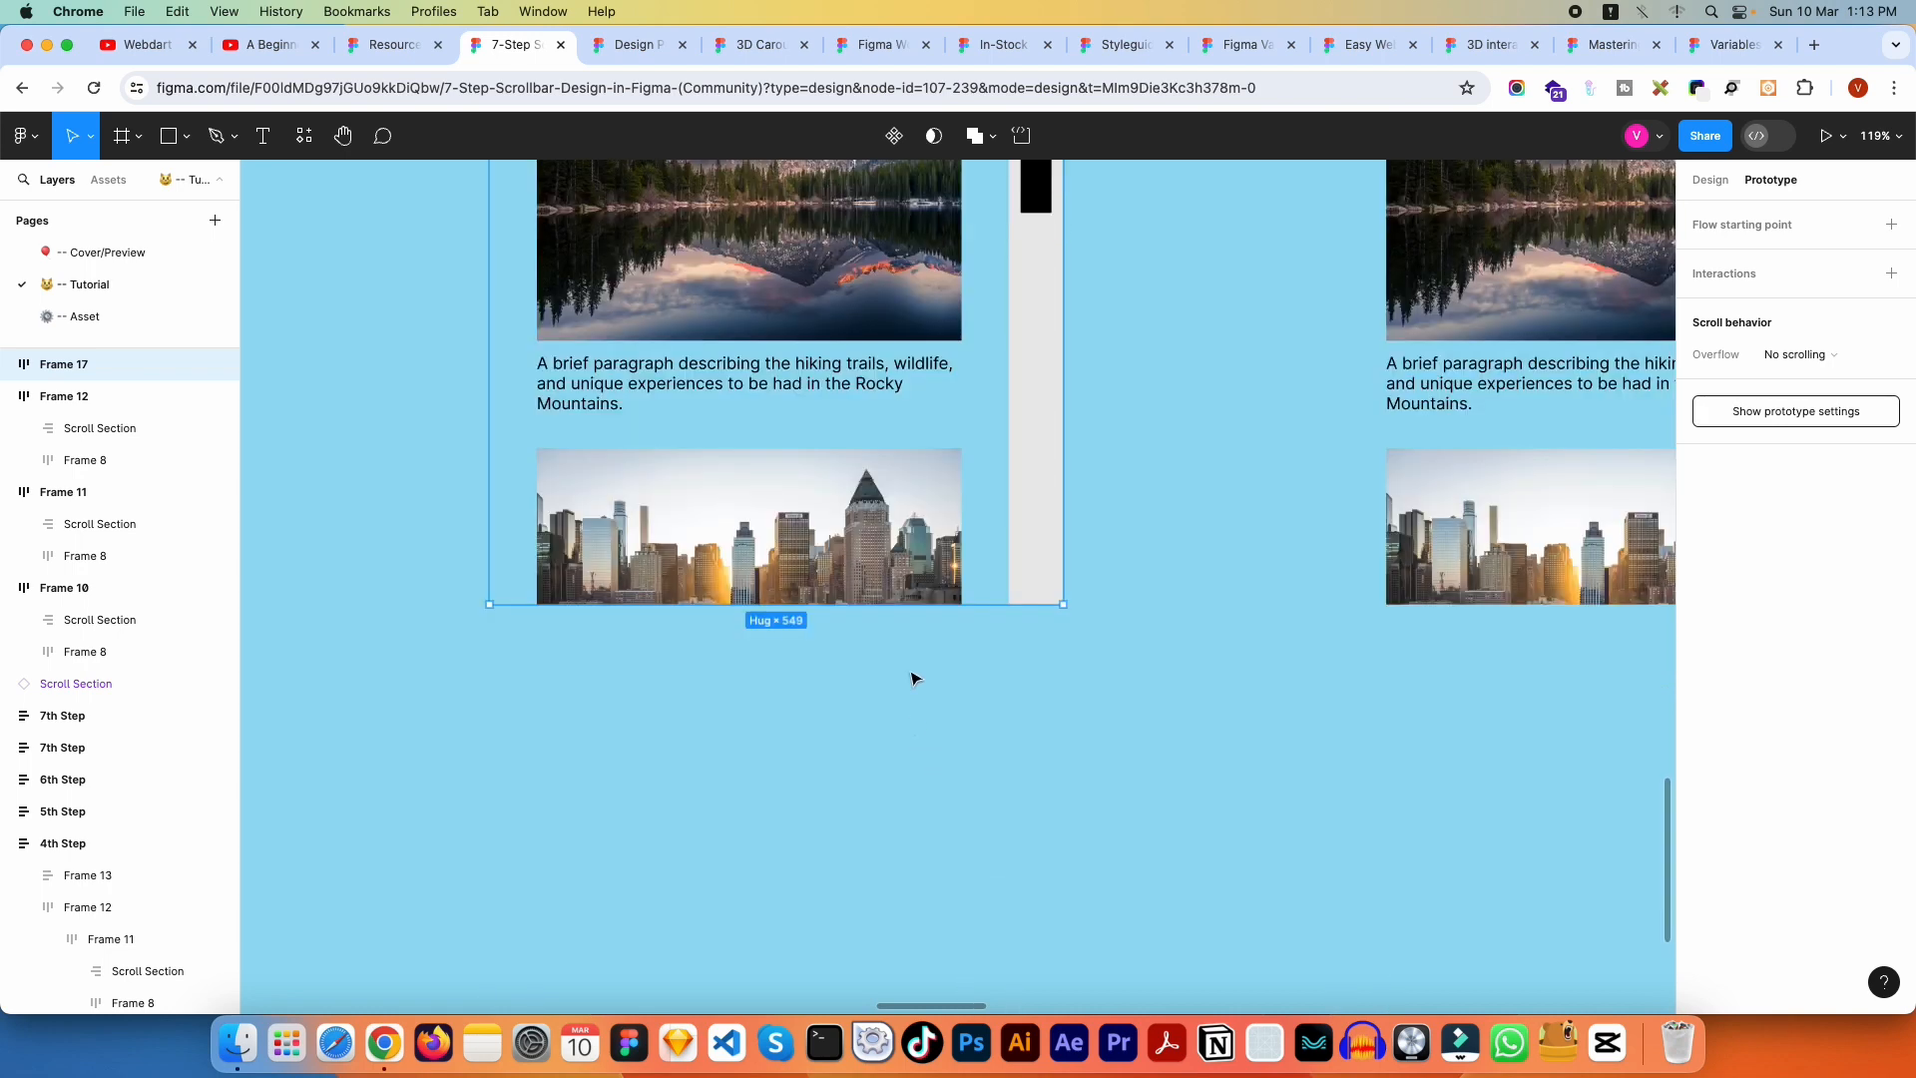
scroll(911, 679, "down", 4)
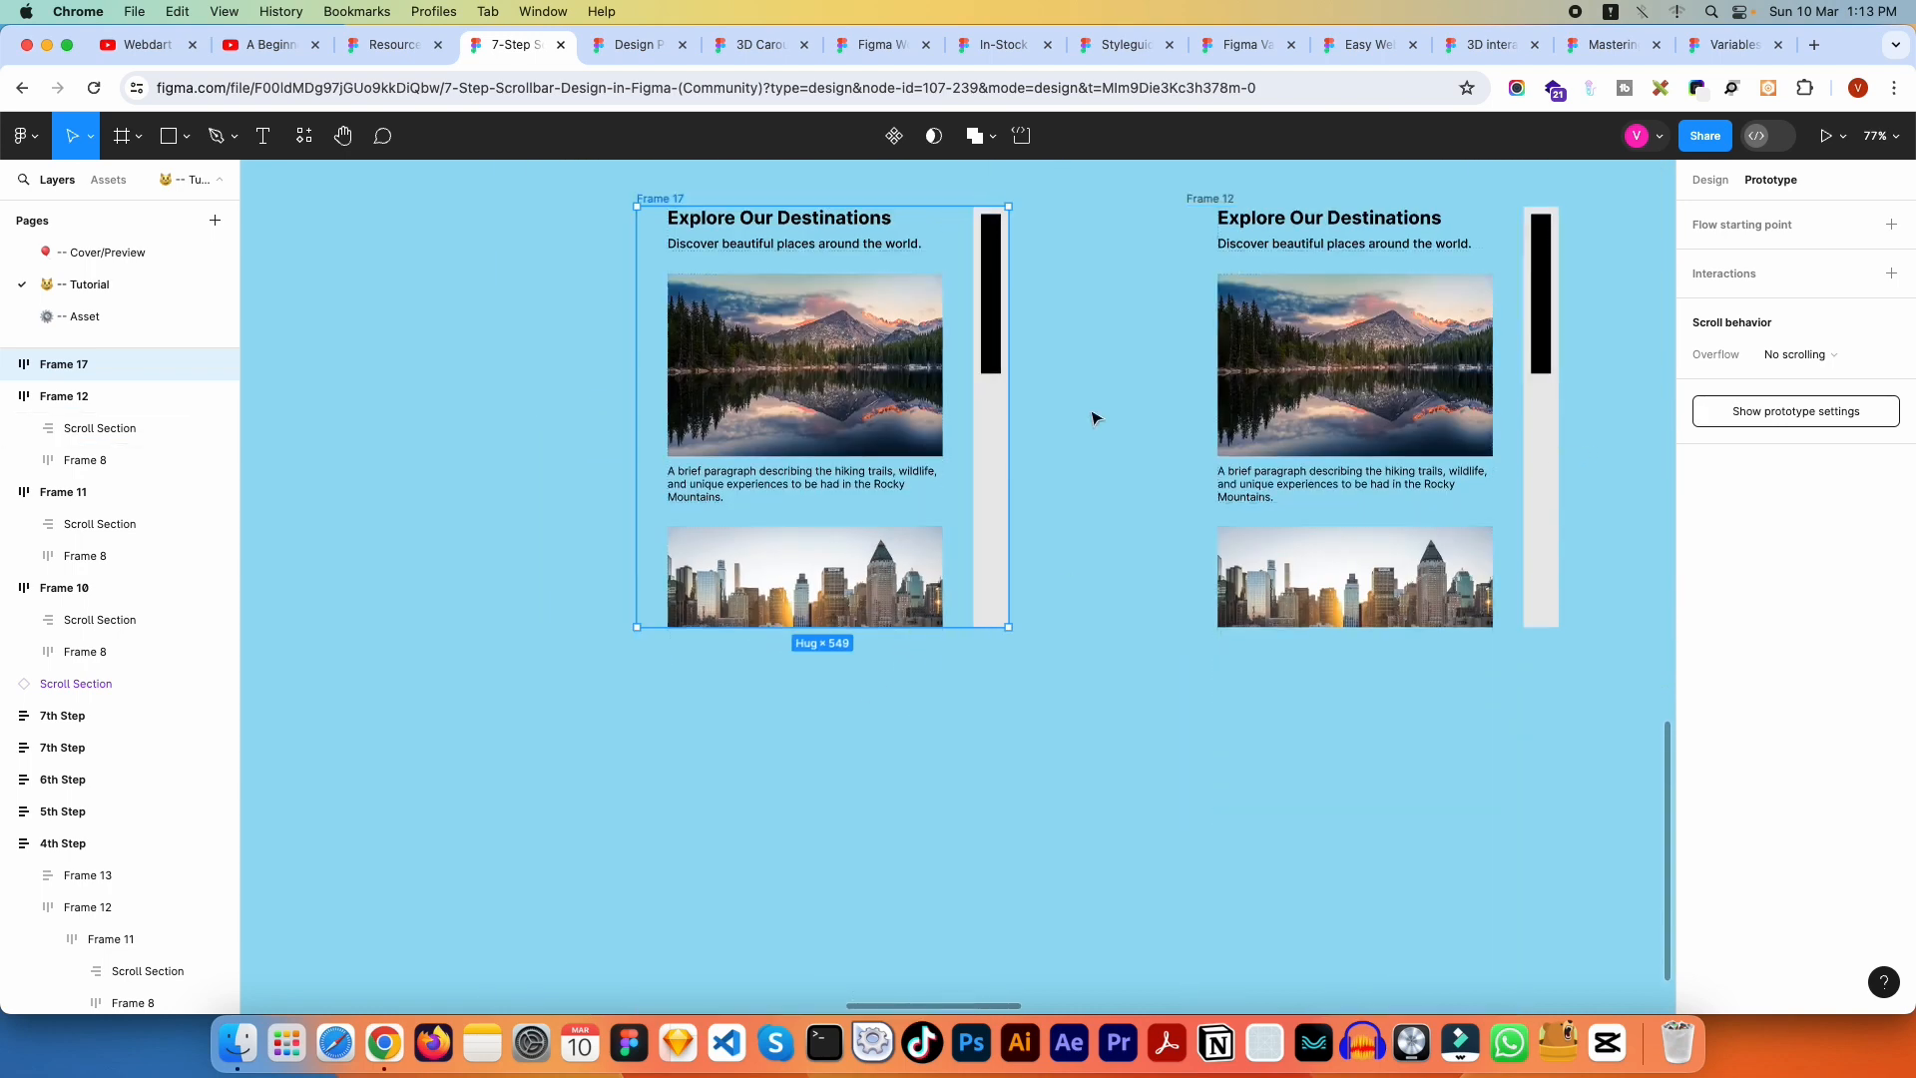
left_click(1710, 180)
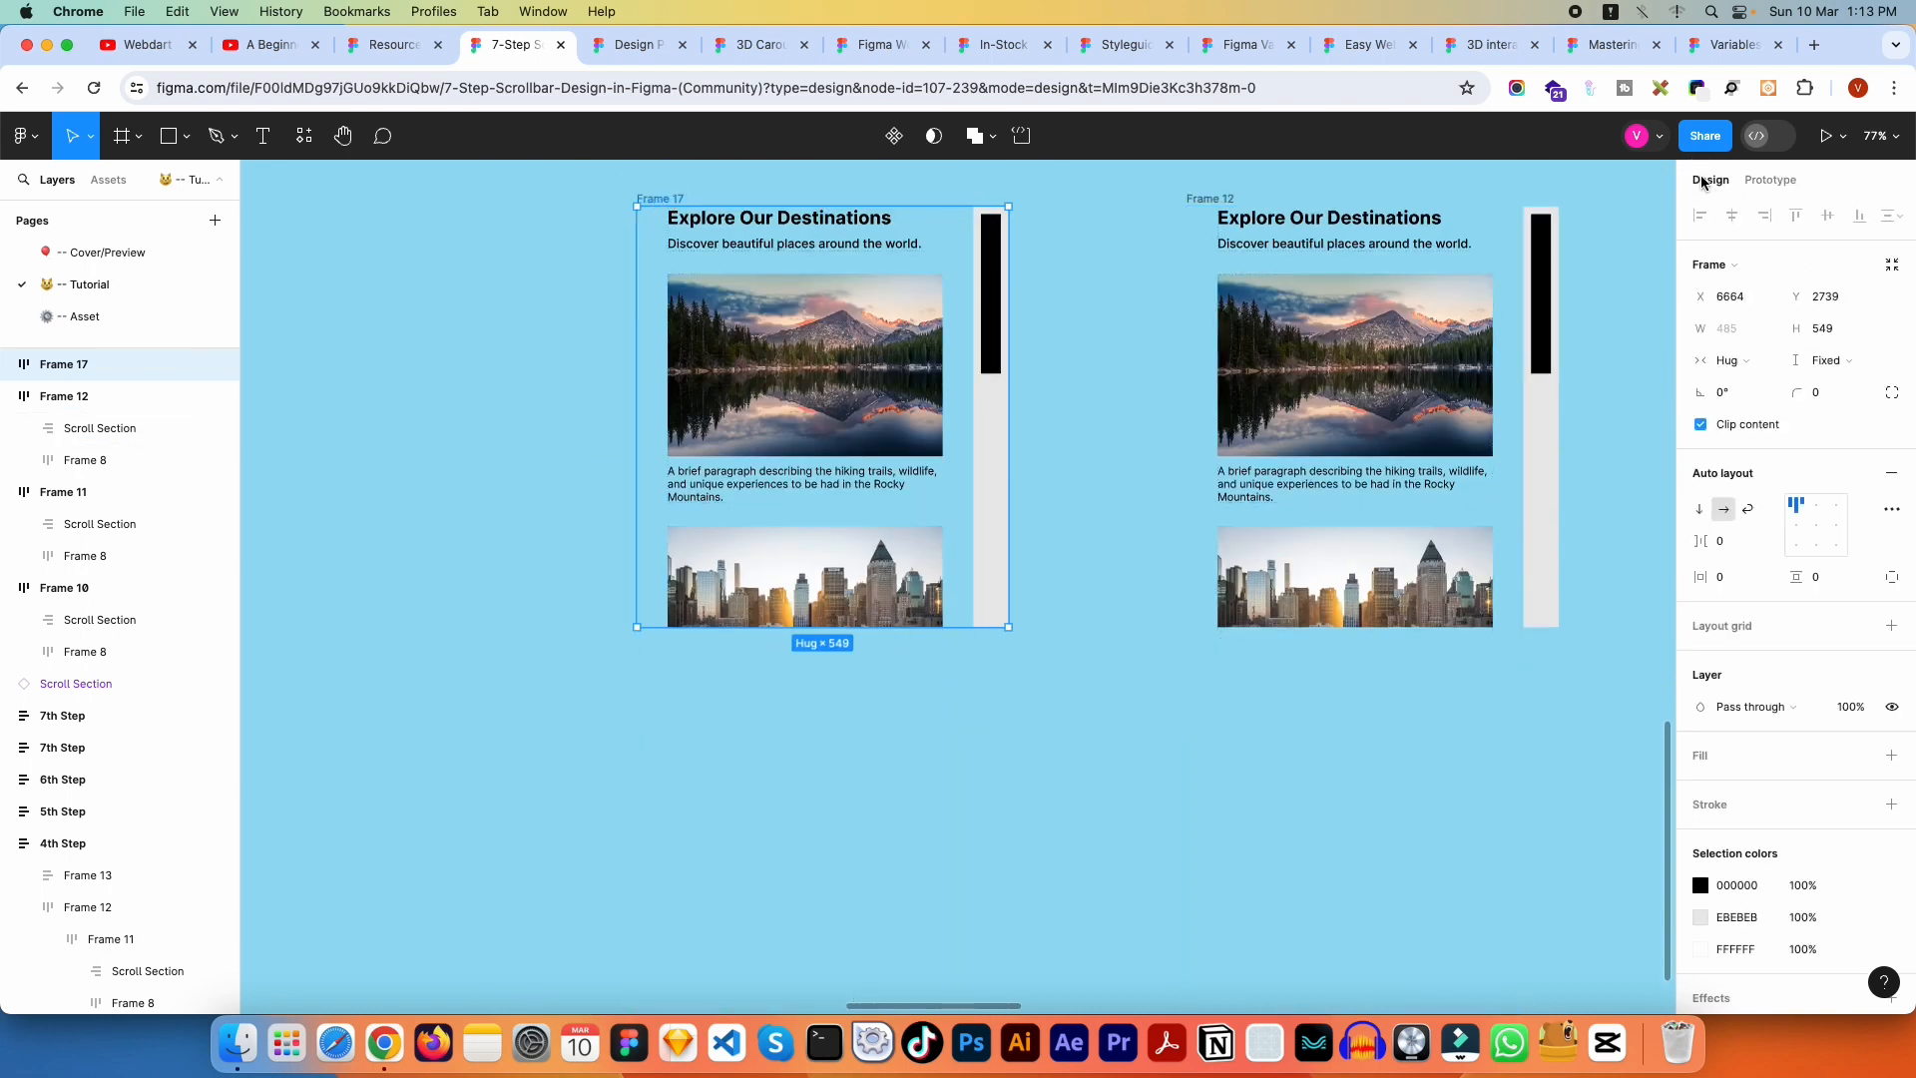
left_click(1701, 425)
scroll(918, 499, "down", 5)
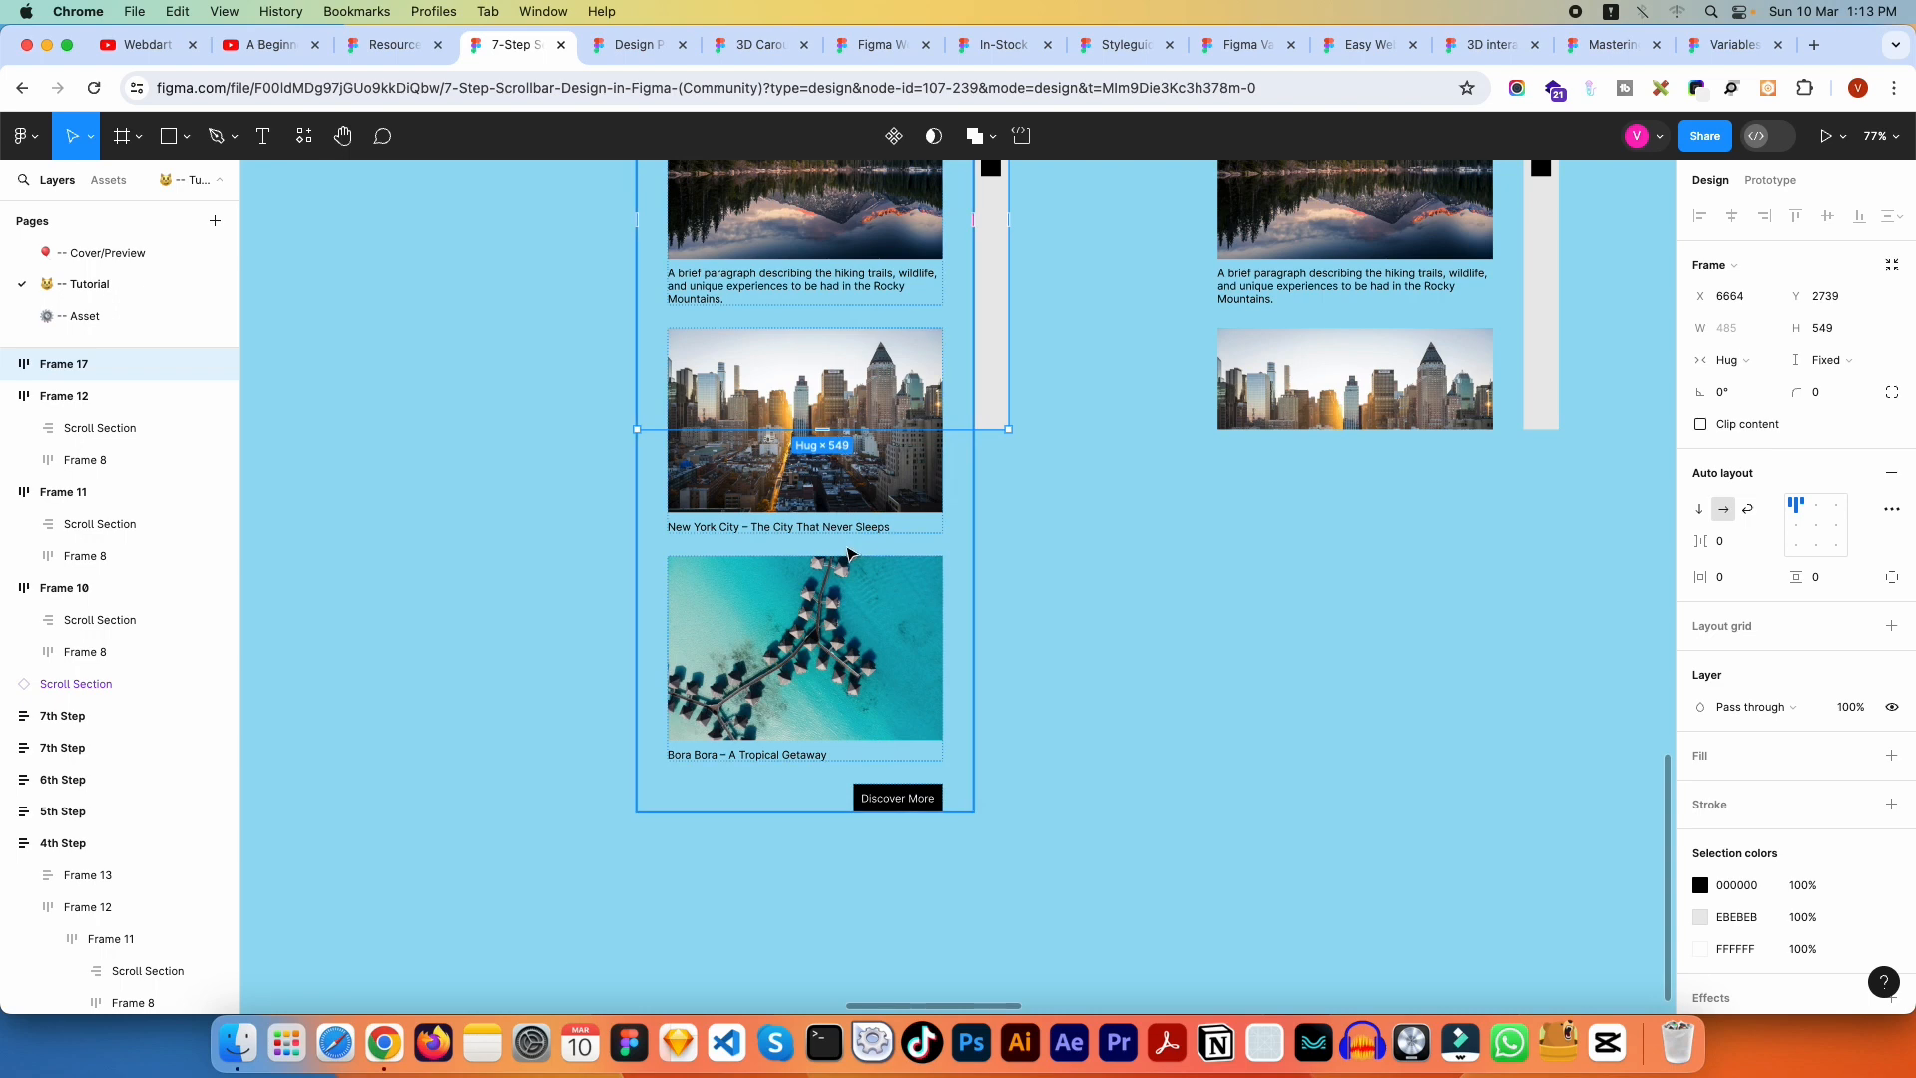
Step: Turn Clip content back on for the duplicated Frame 17, check its lower edge, and deselect it
scroll(848, 555, "up", 6)
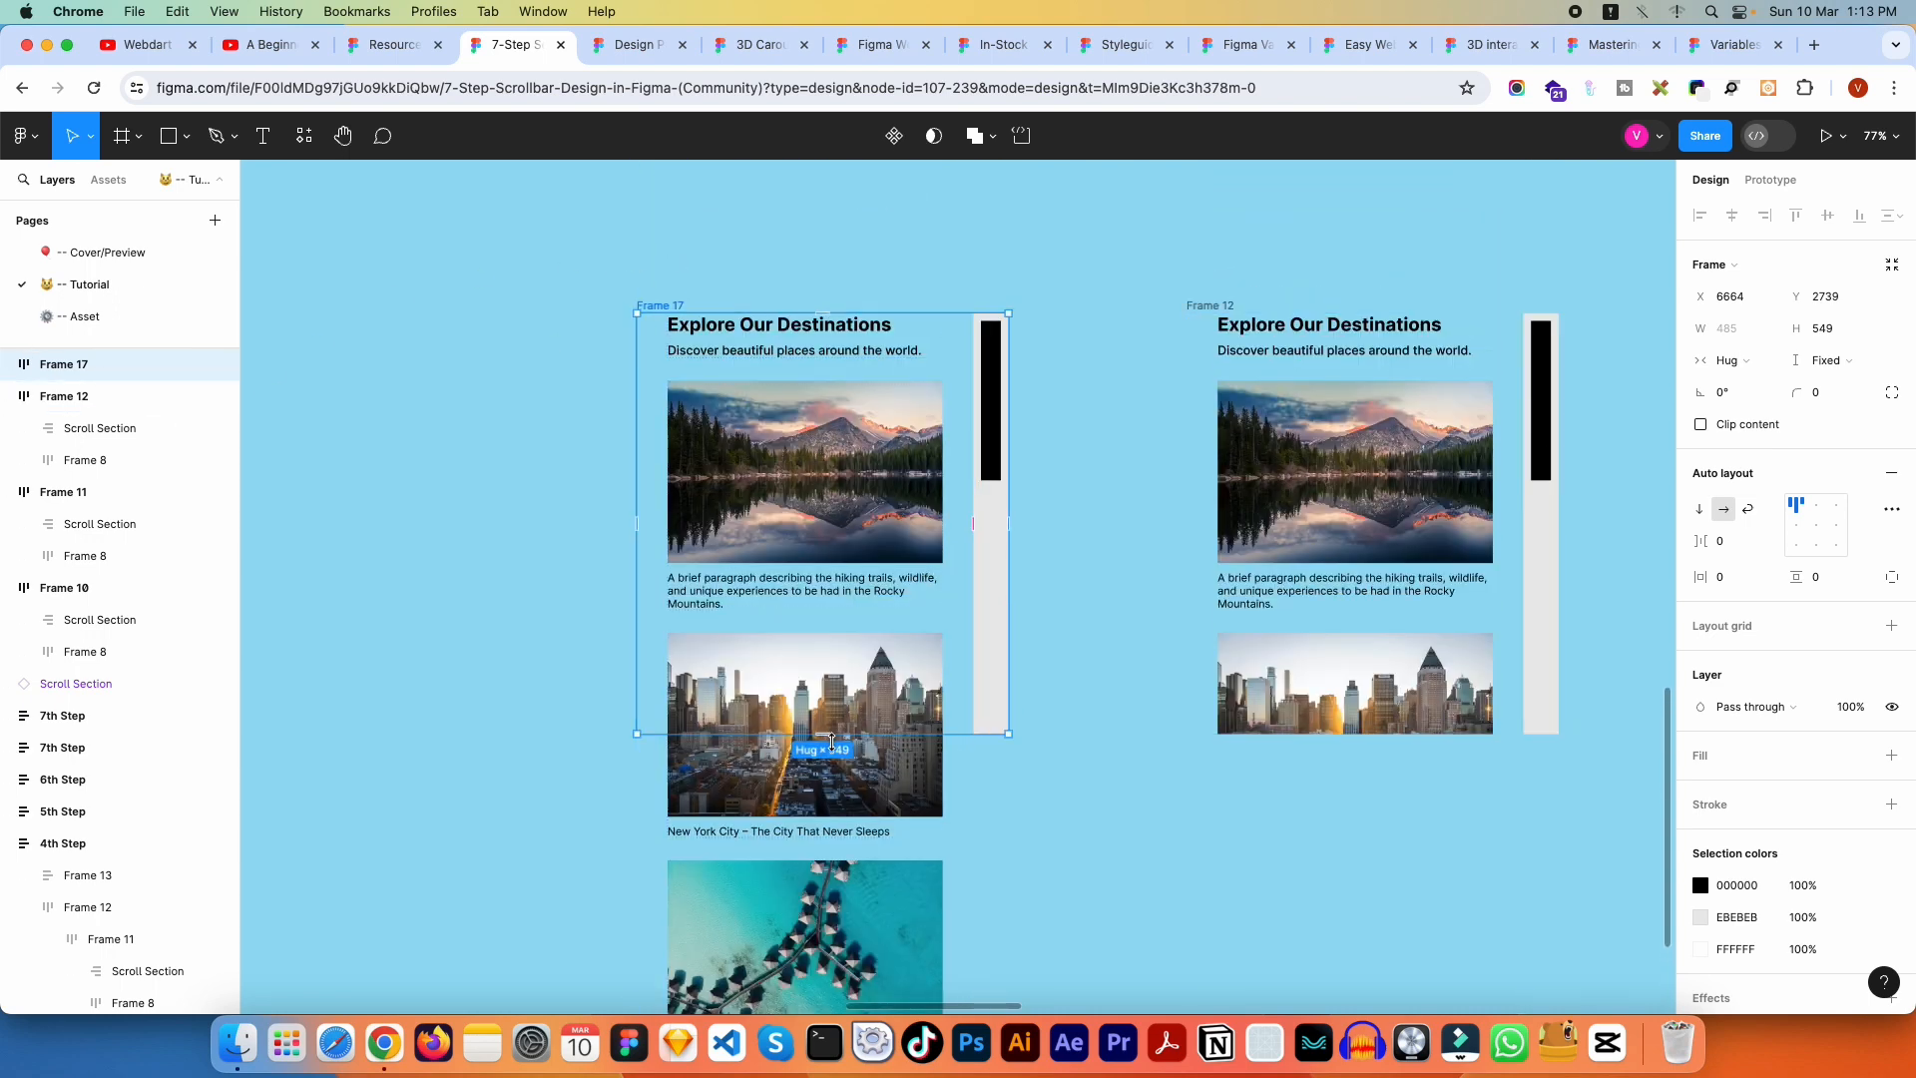
left_click(1736, 427)
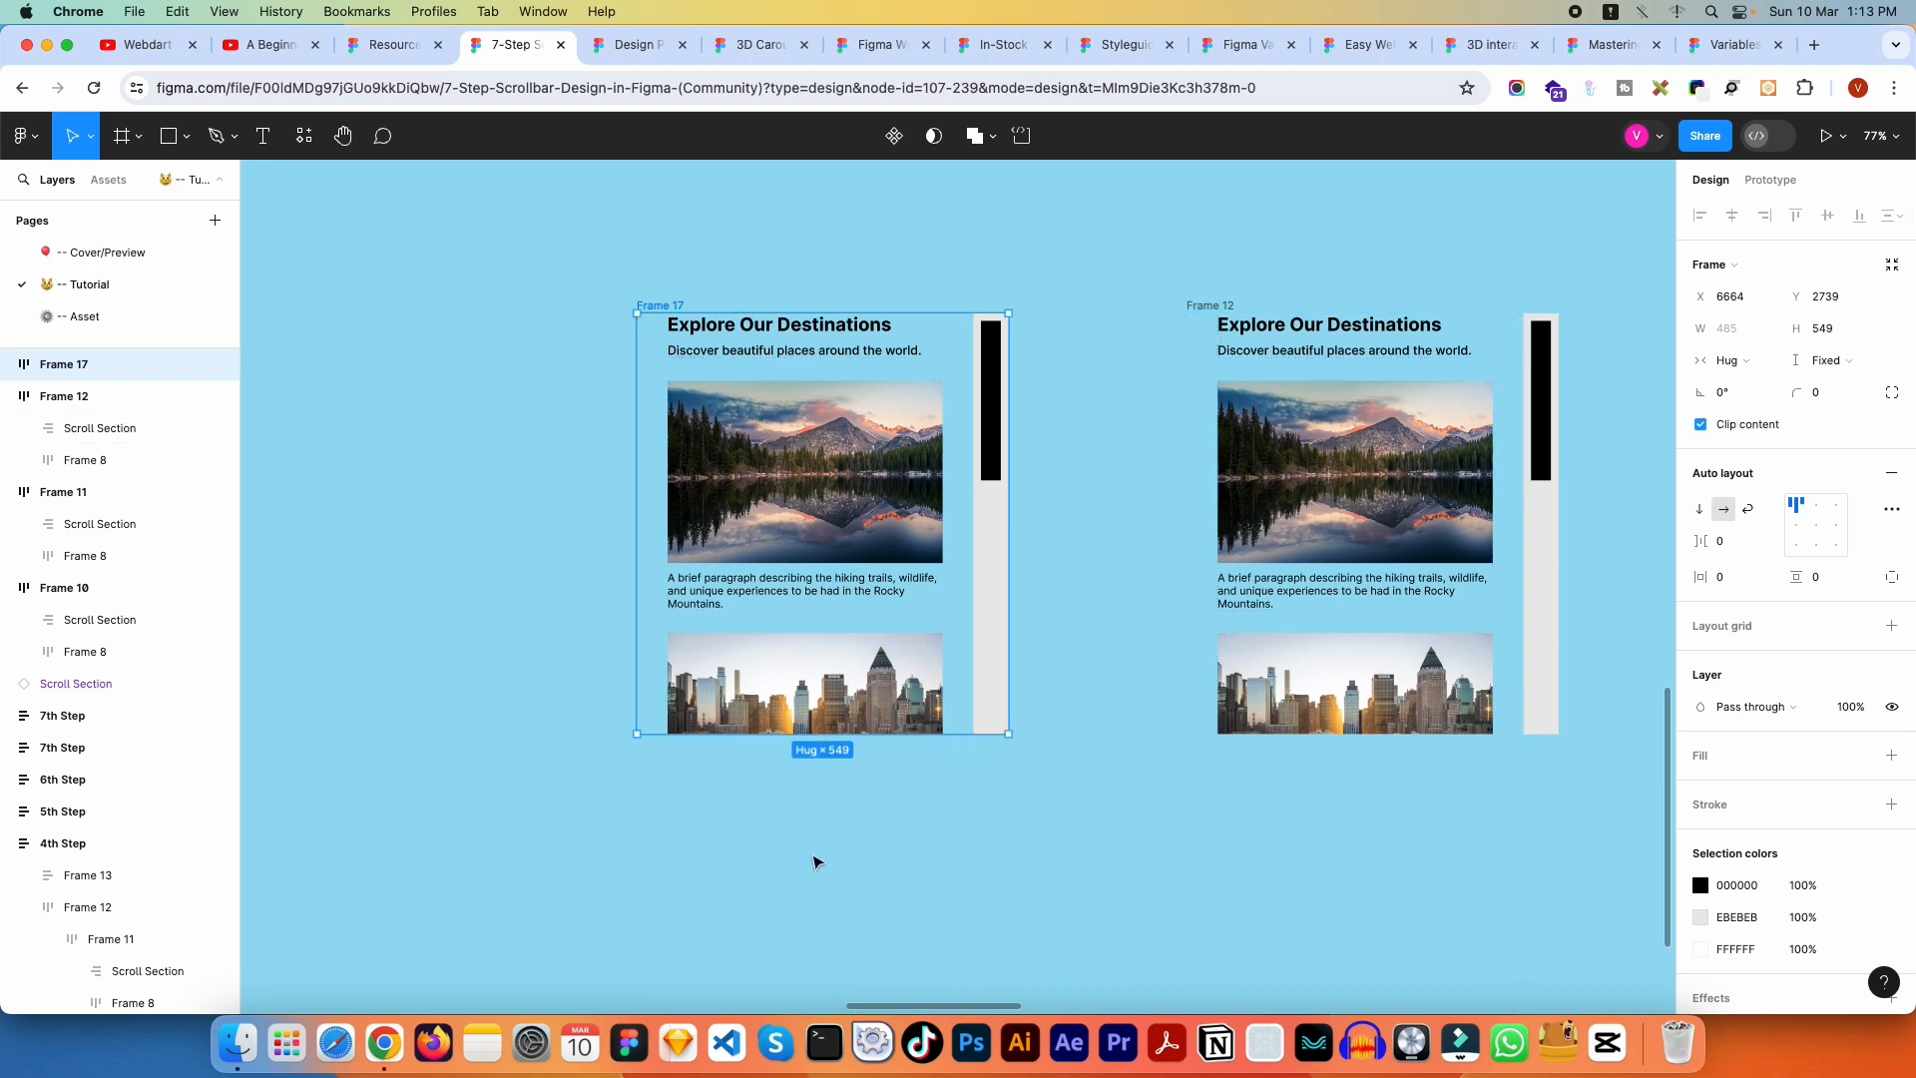
scroll(803, 759, "down", 3)
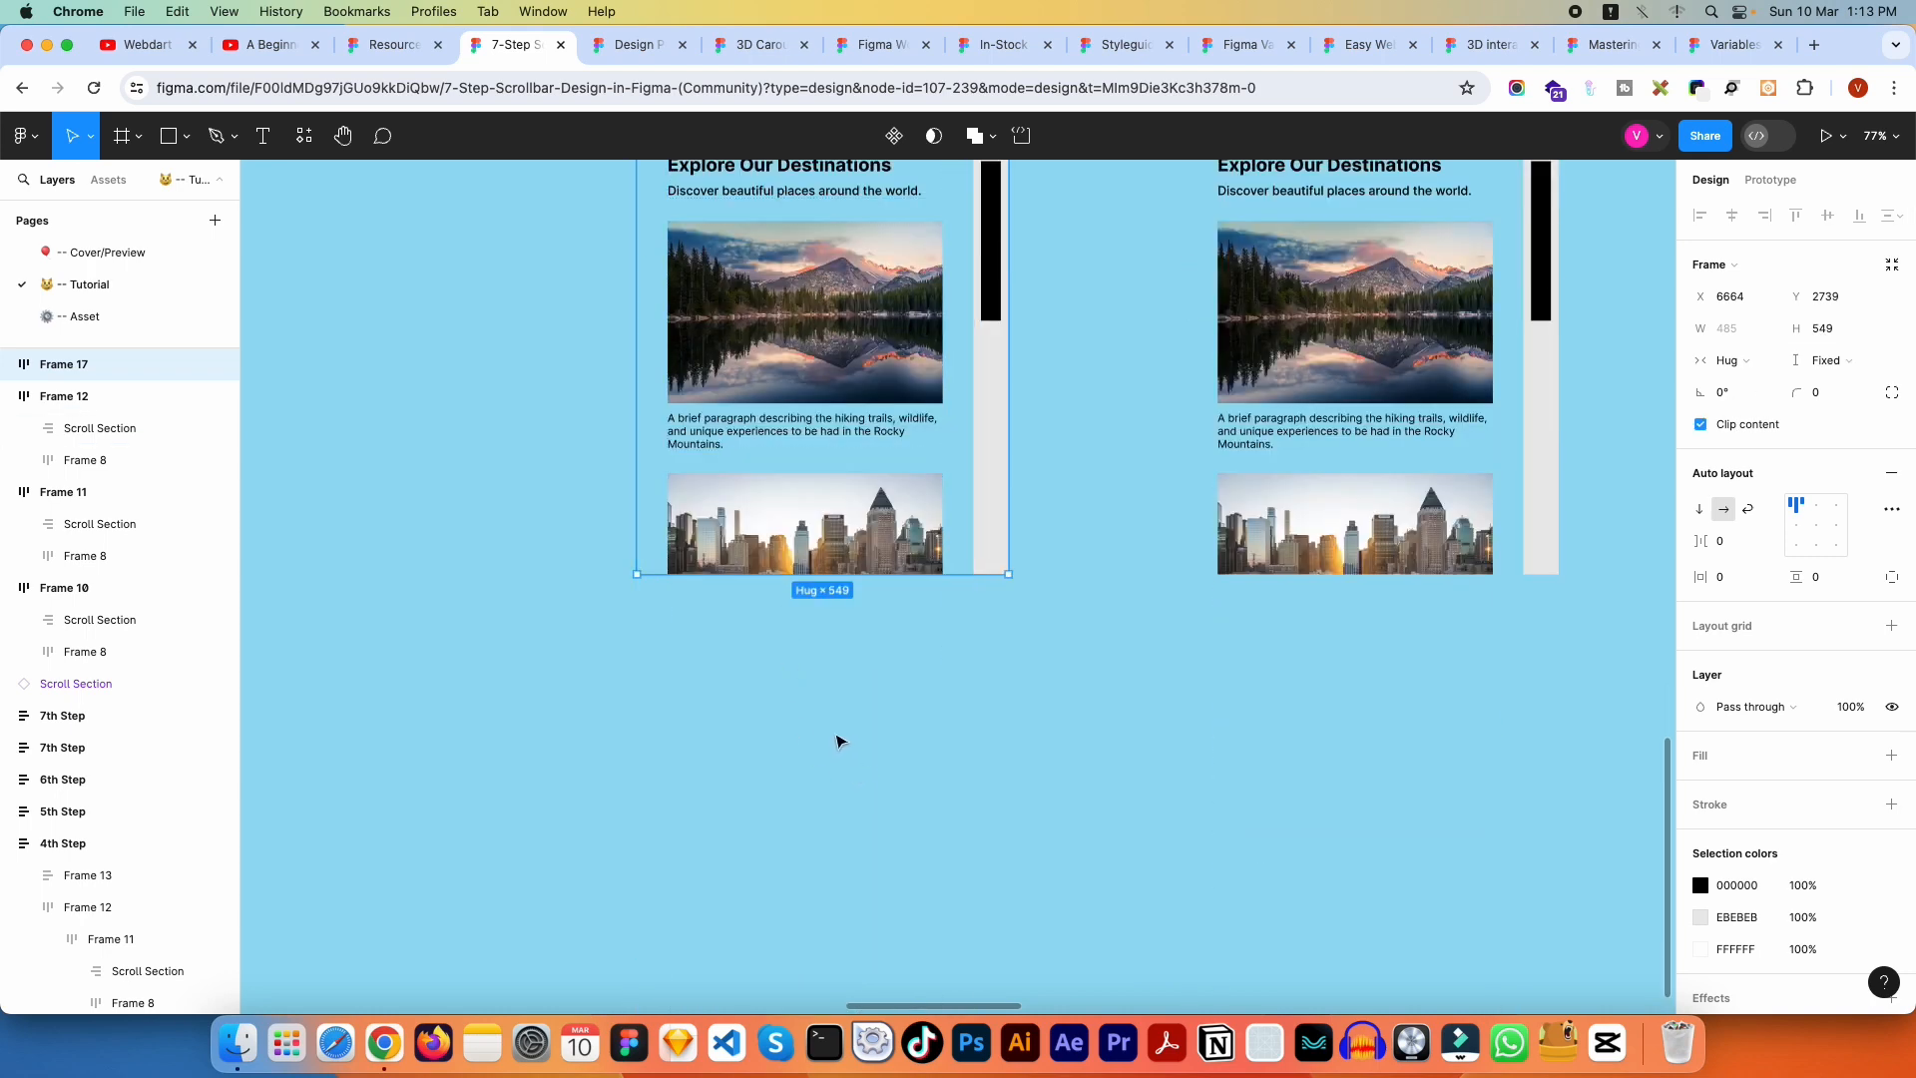
scroll(821, 718, "up", 5)
left_click(1099, 569)
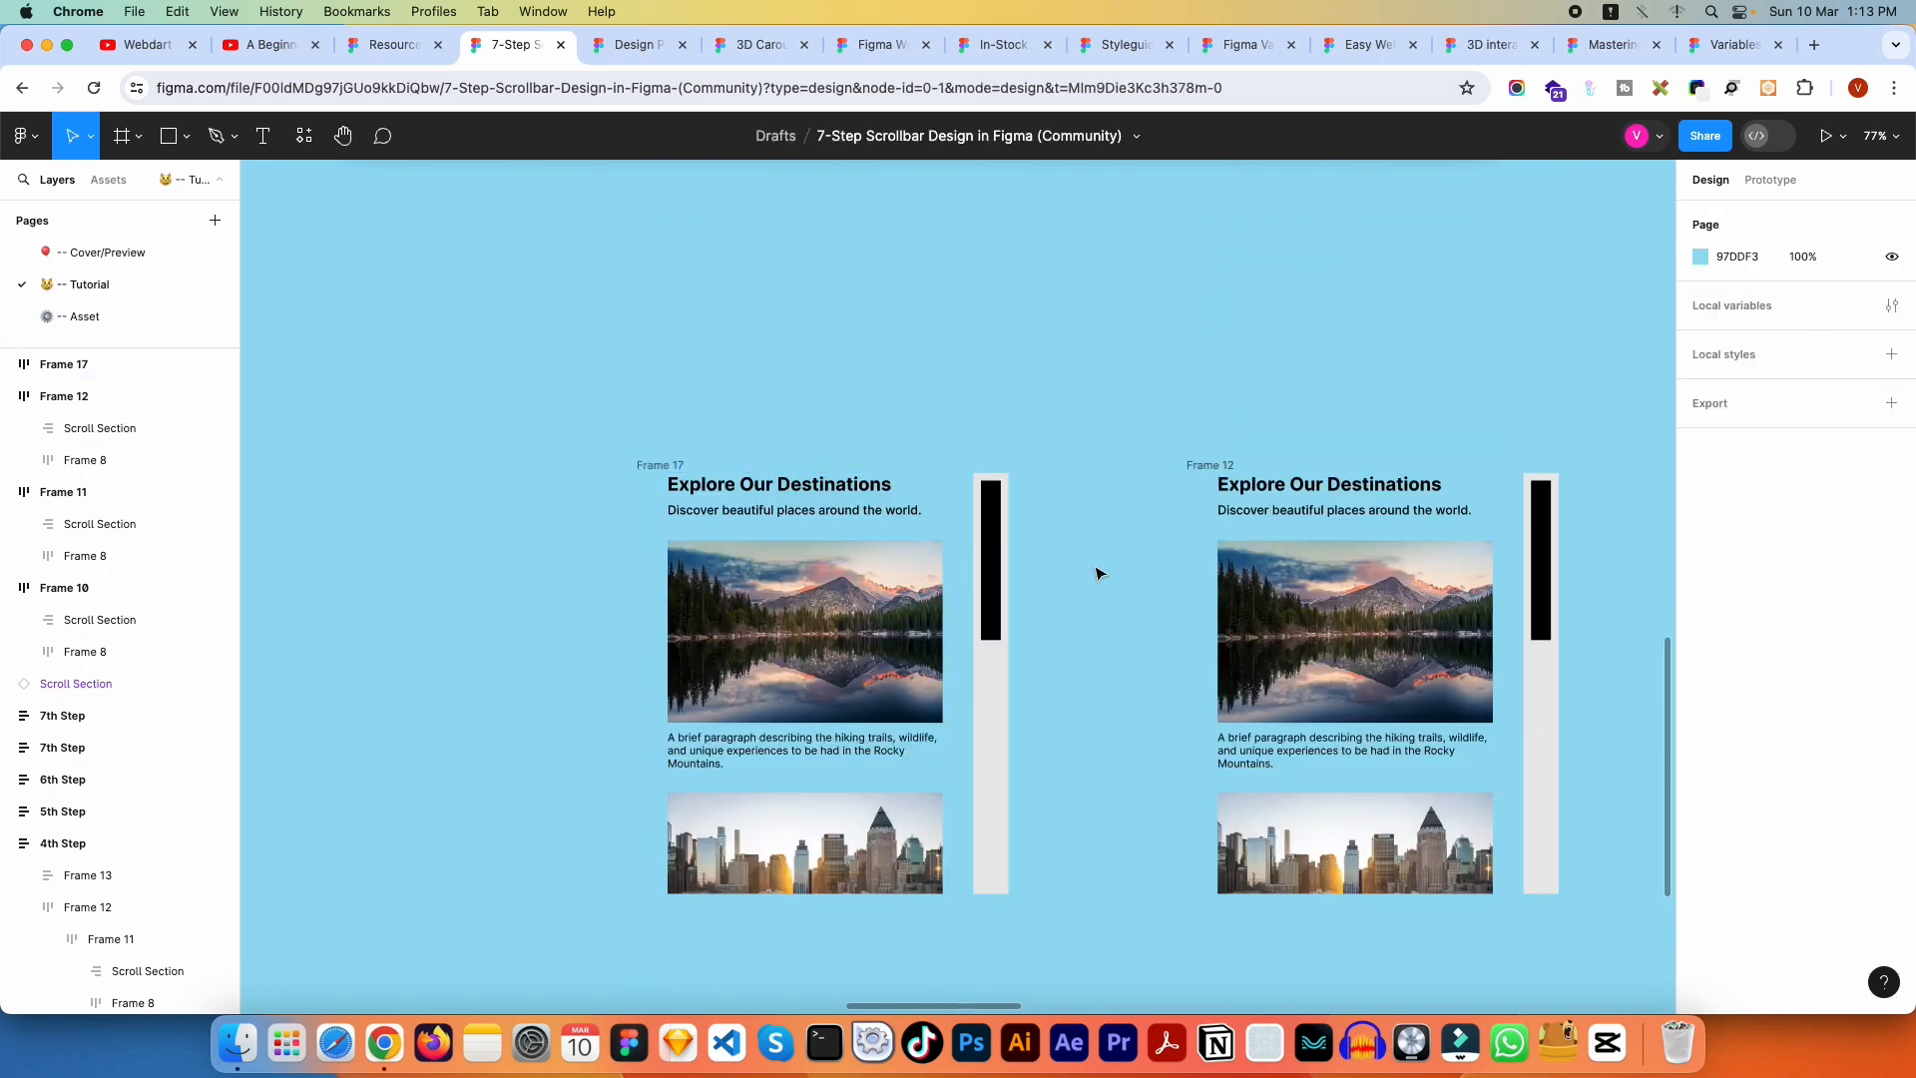
left_click_drag(1095, 706, 685, 581)
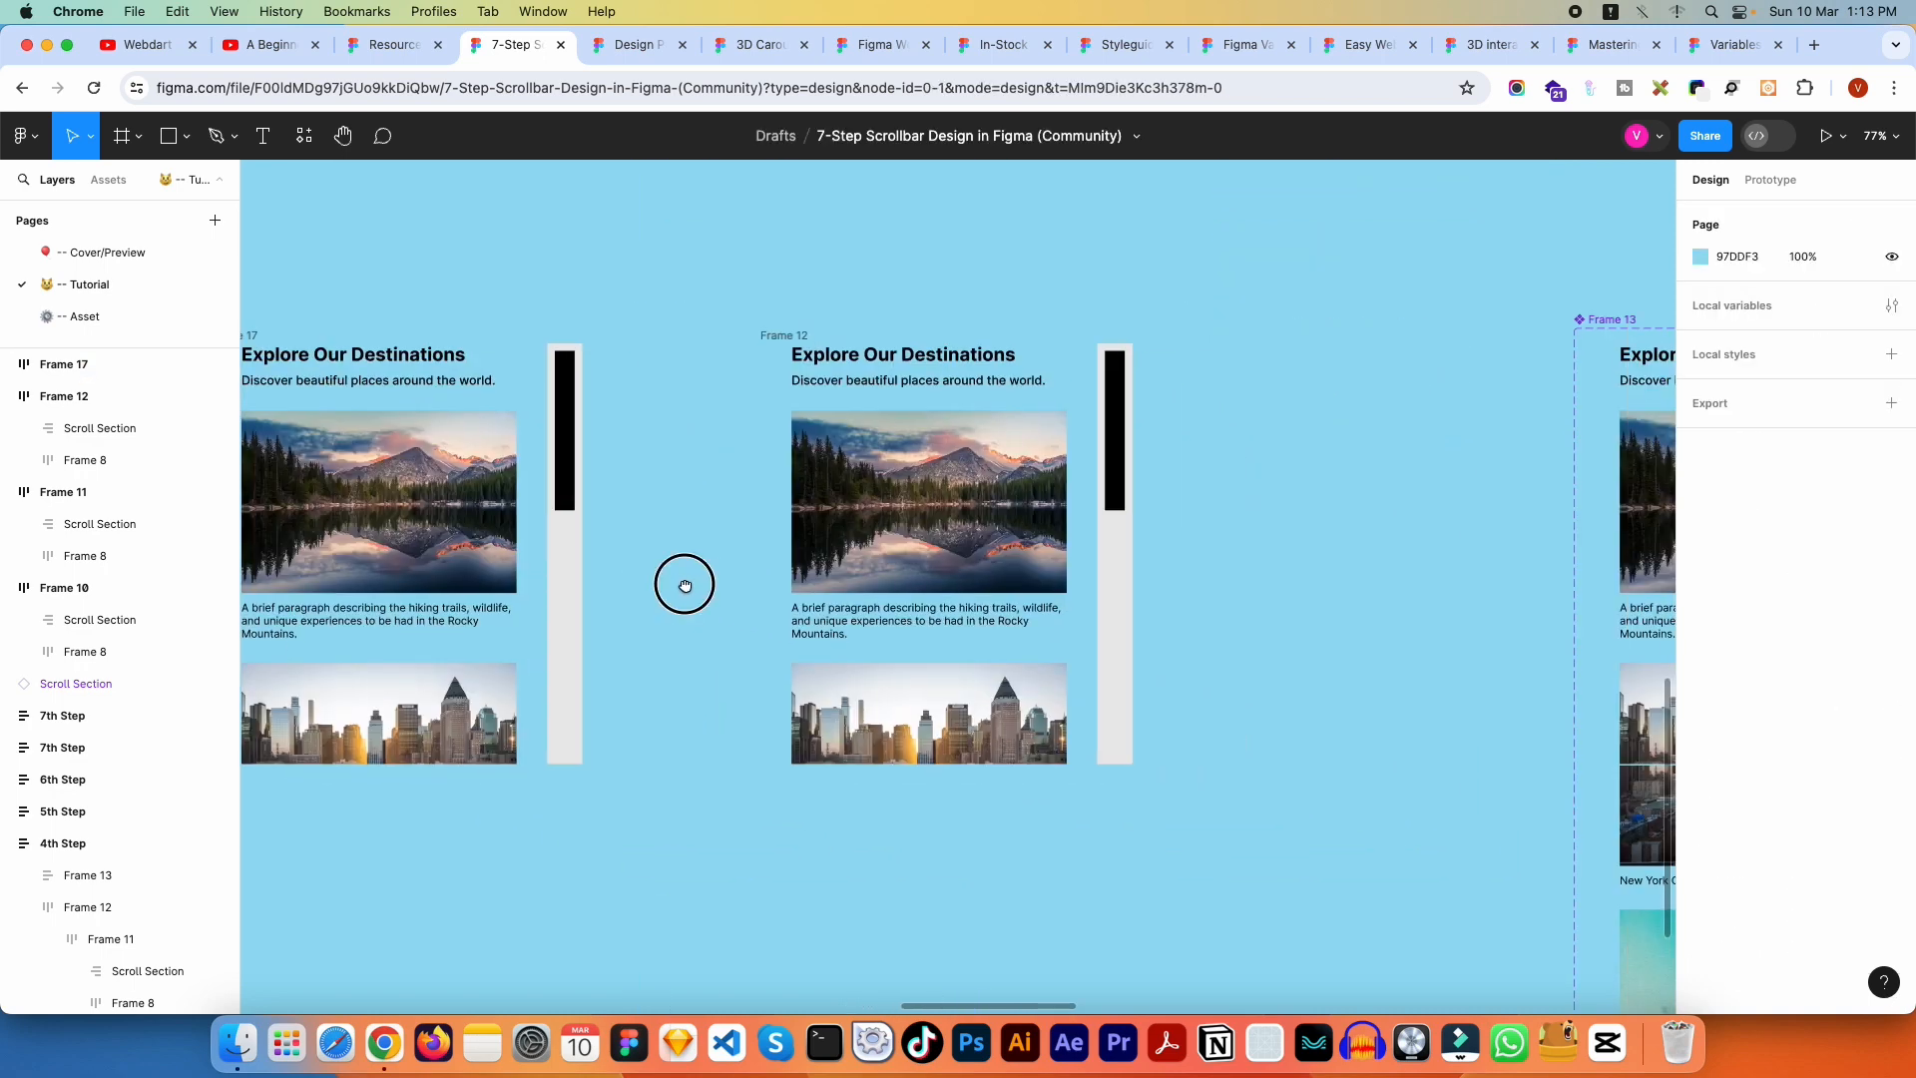
left_click_drag(946, 554, 830, 524)
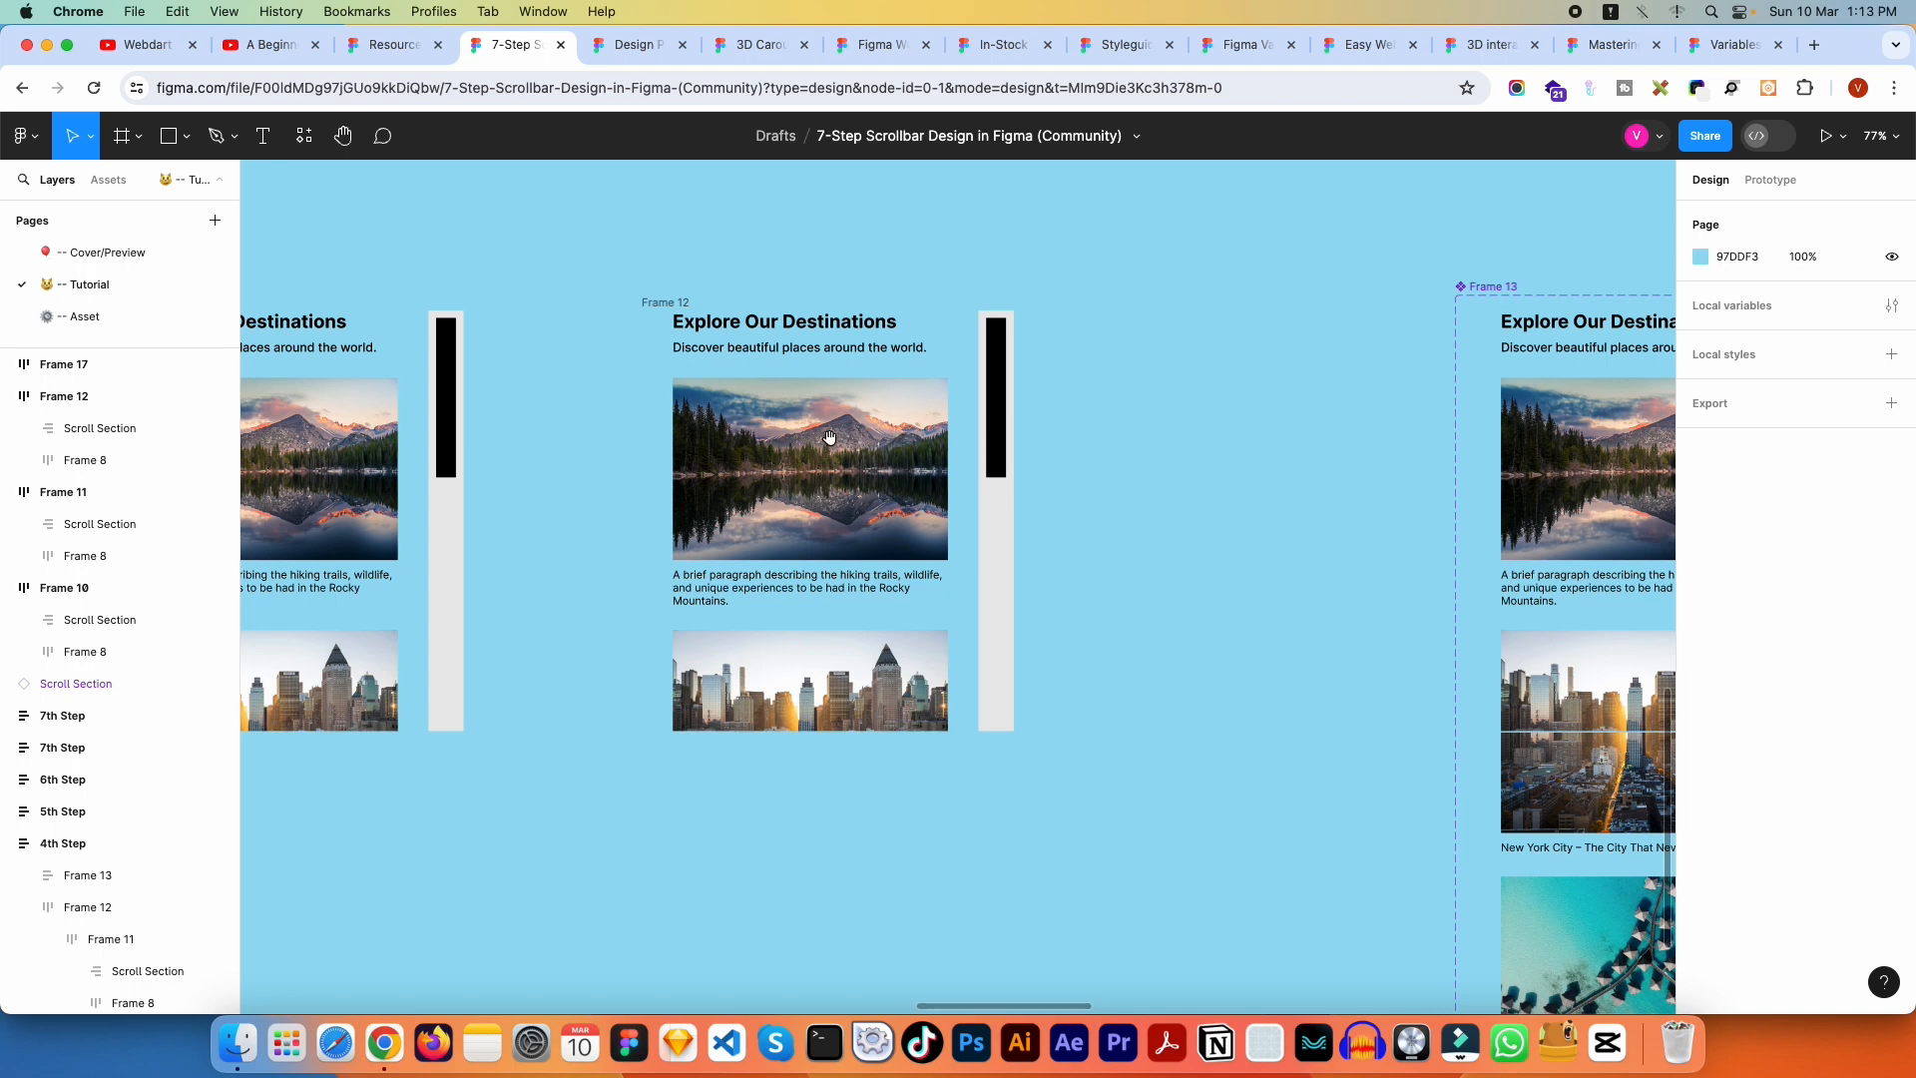
left_click_drag(829, 437, 1051, 431)
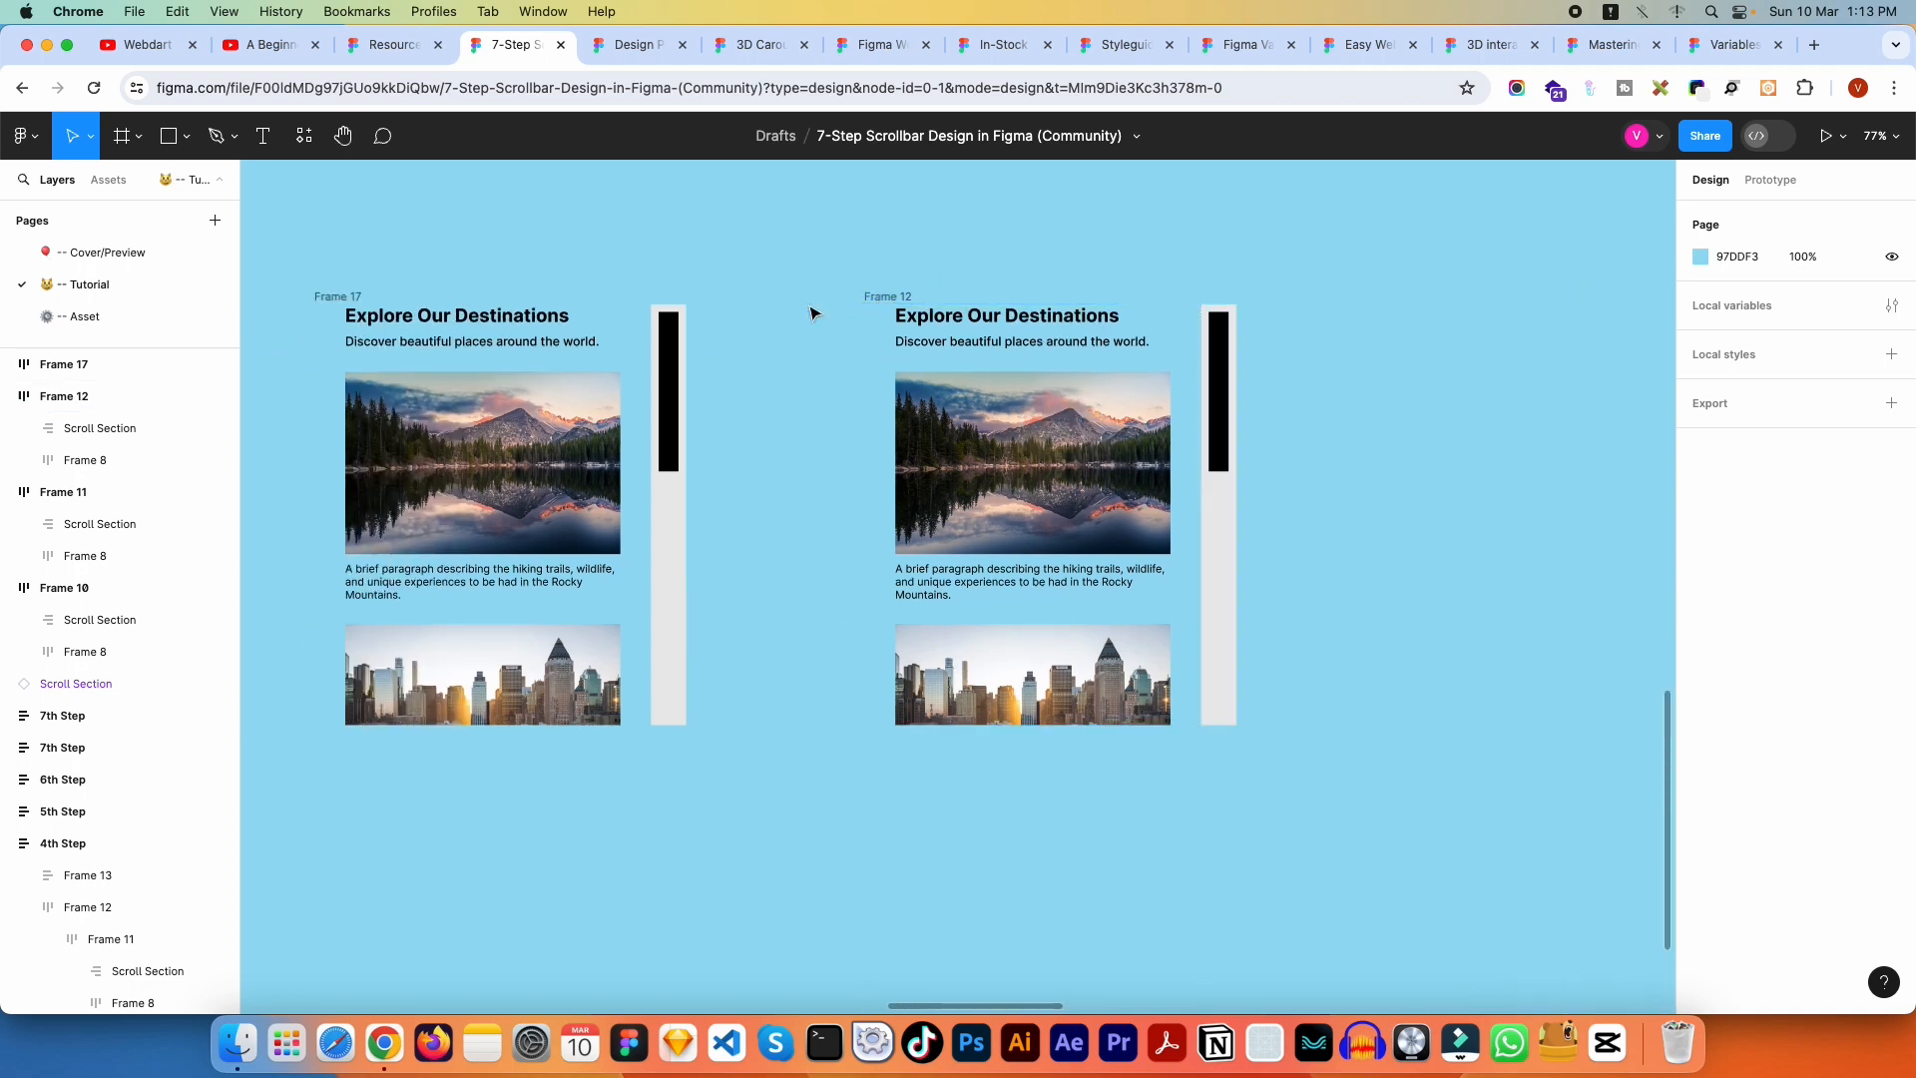
Step: Set the vertical sizing of Frame 17's scroll bar to Fixed height and shorten it to a height of 235
left_click_drag(666, 316, 888, 320)
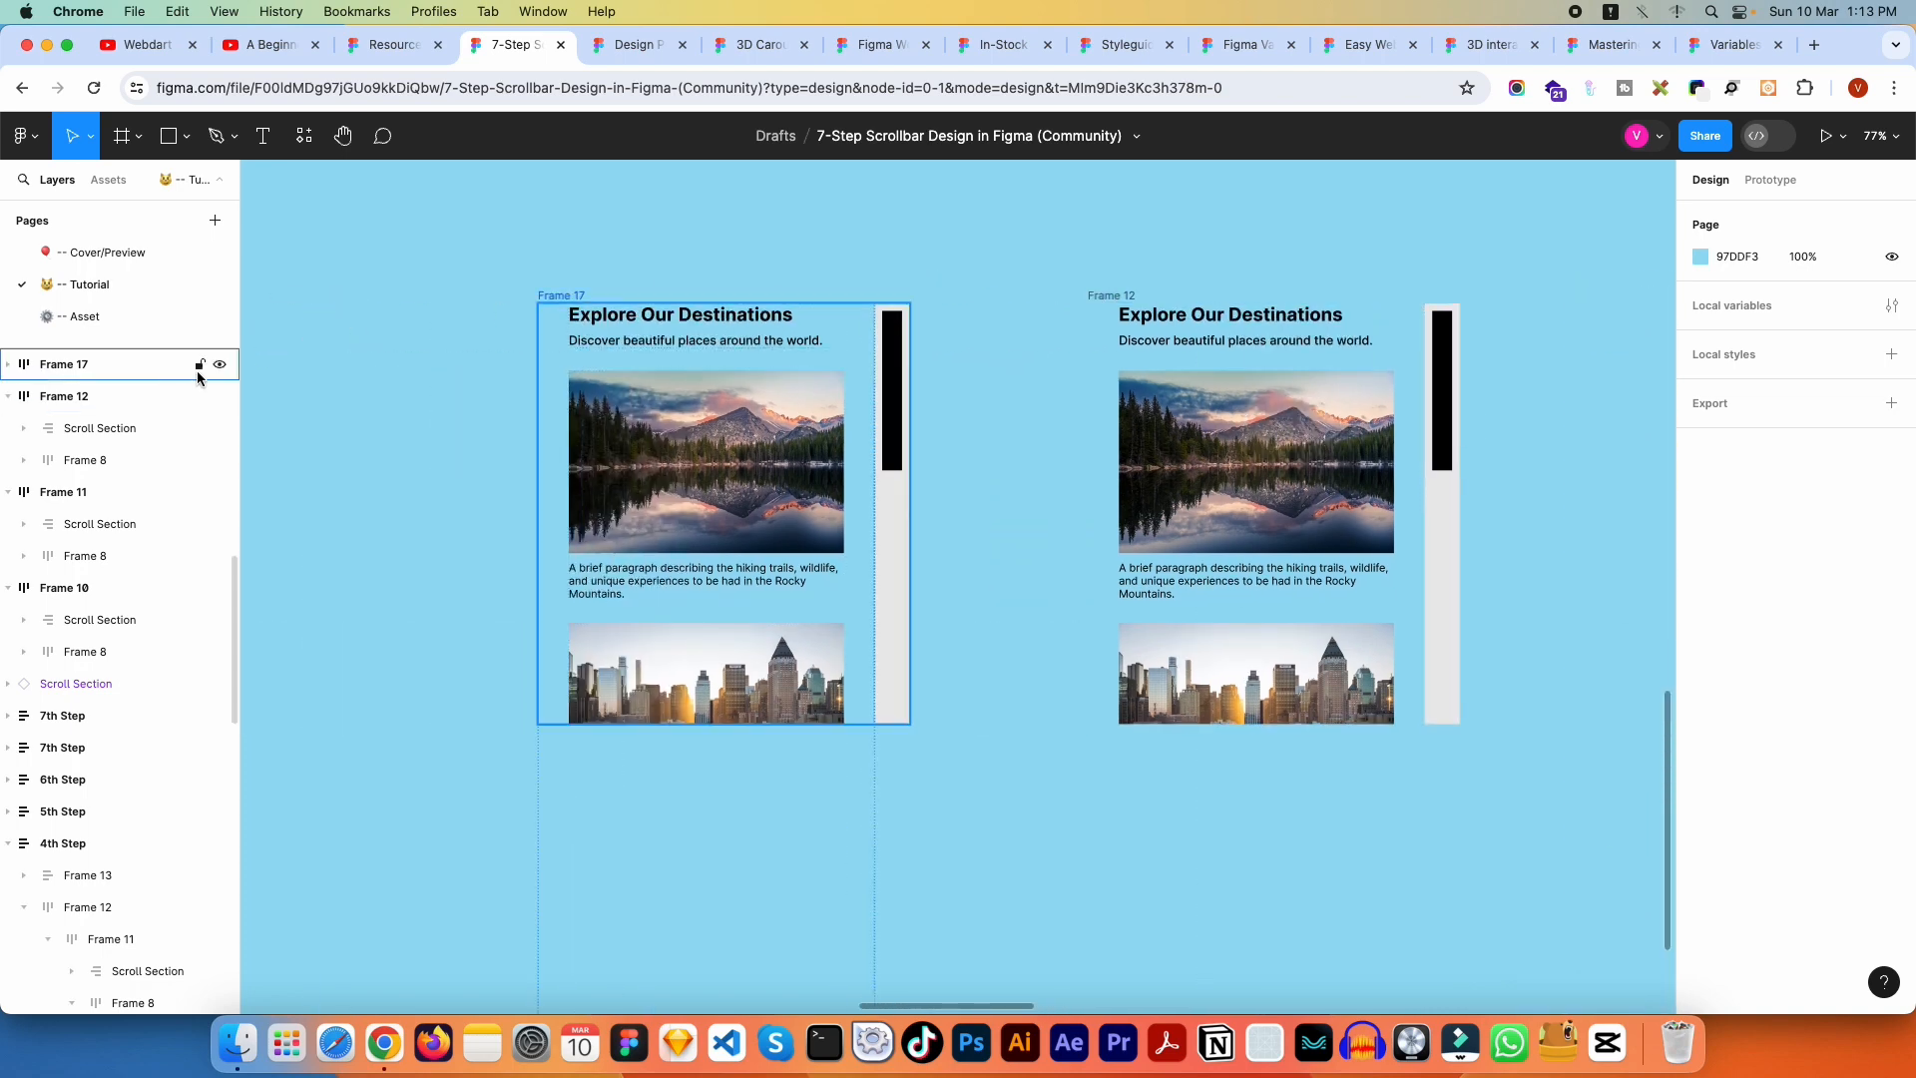
left_click(905, 345)
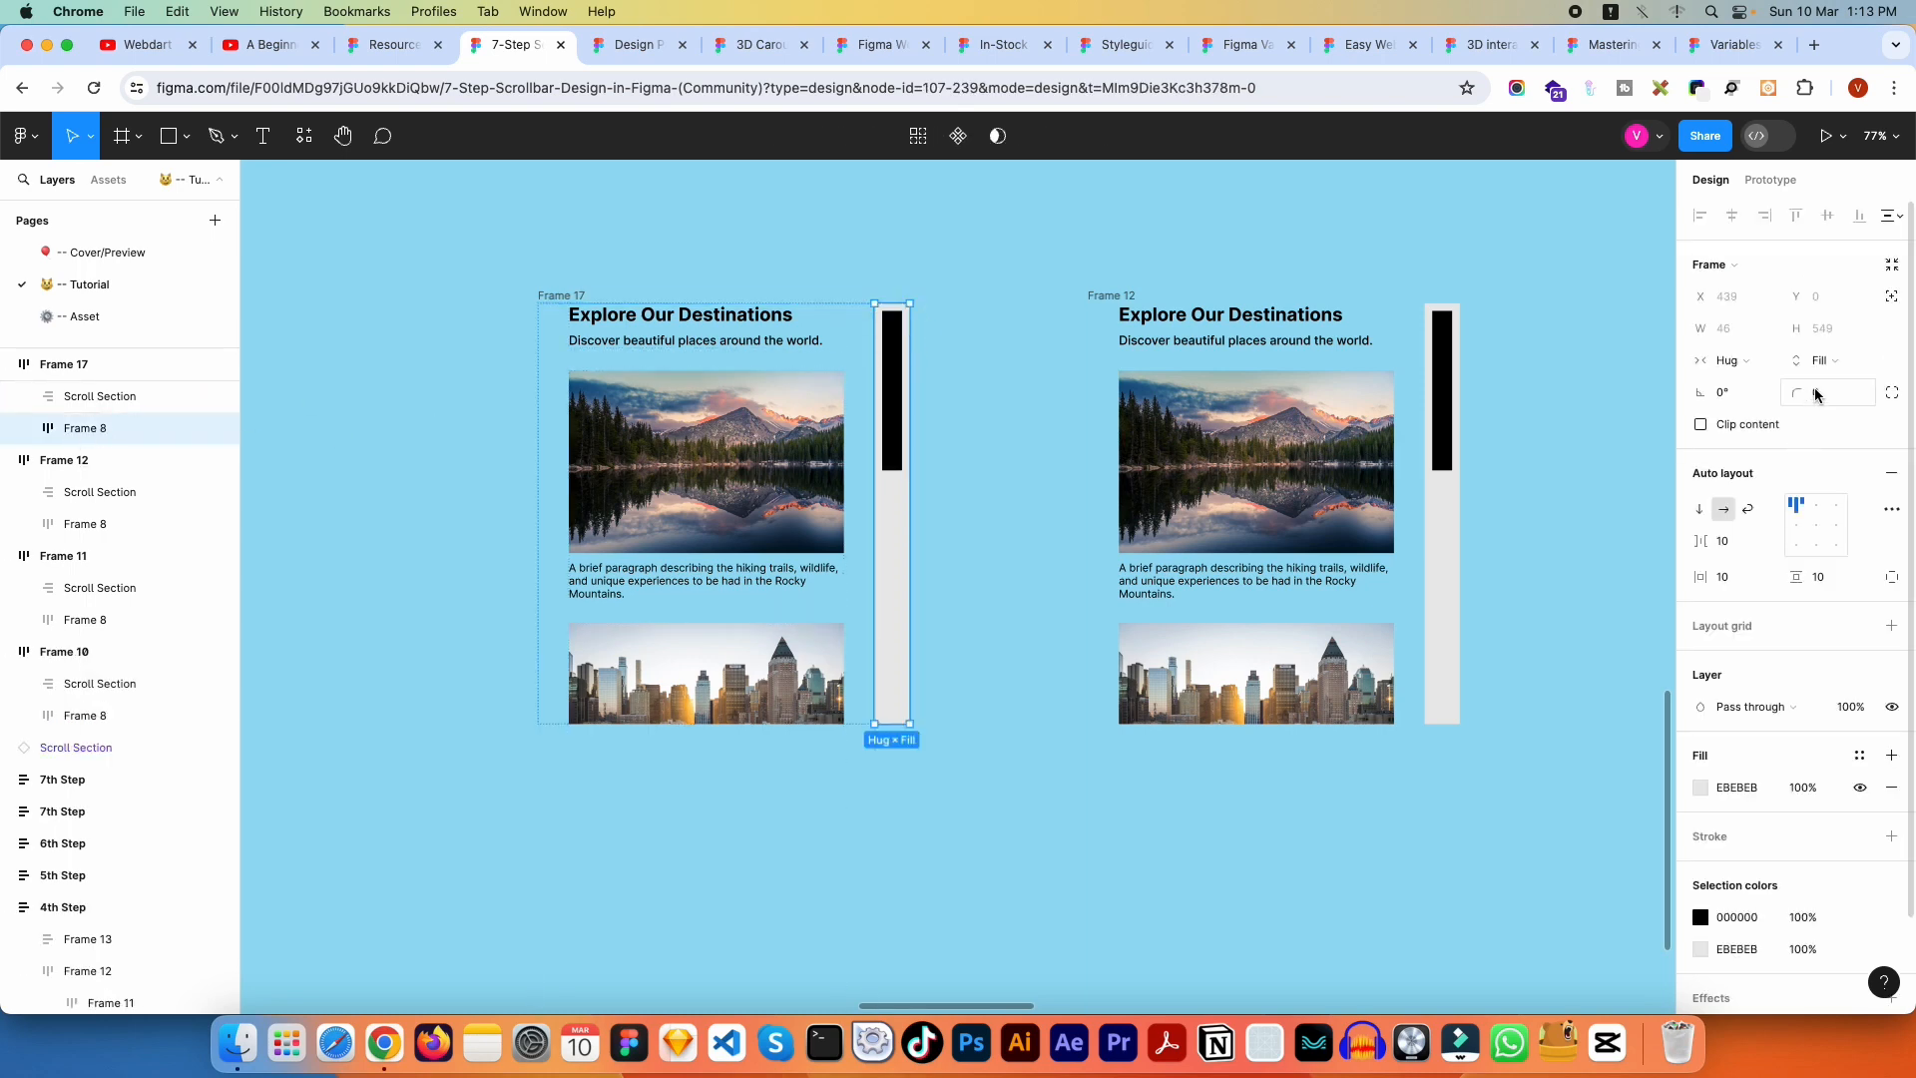
left_click(1842, 365)
left_click(1841, 361)
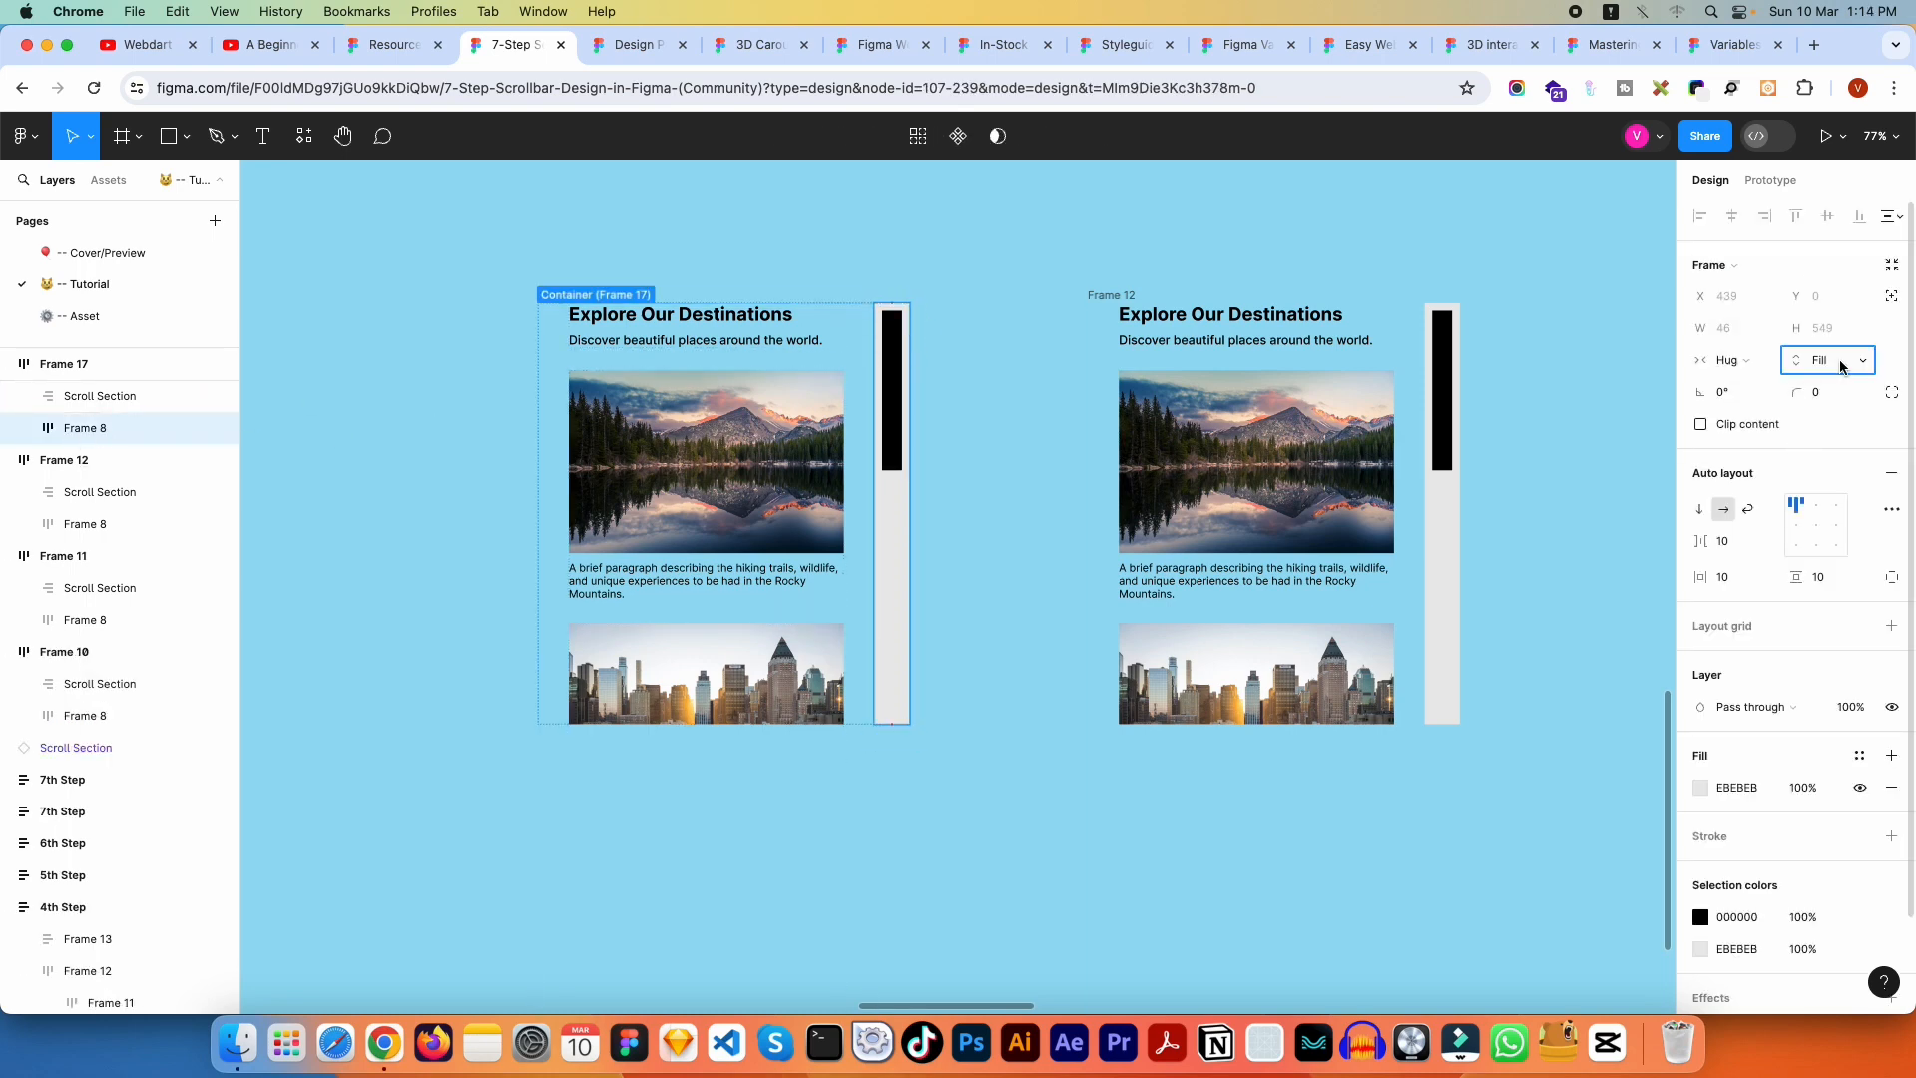
left_click(1826, 361)
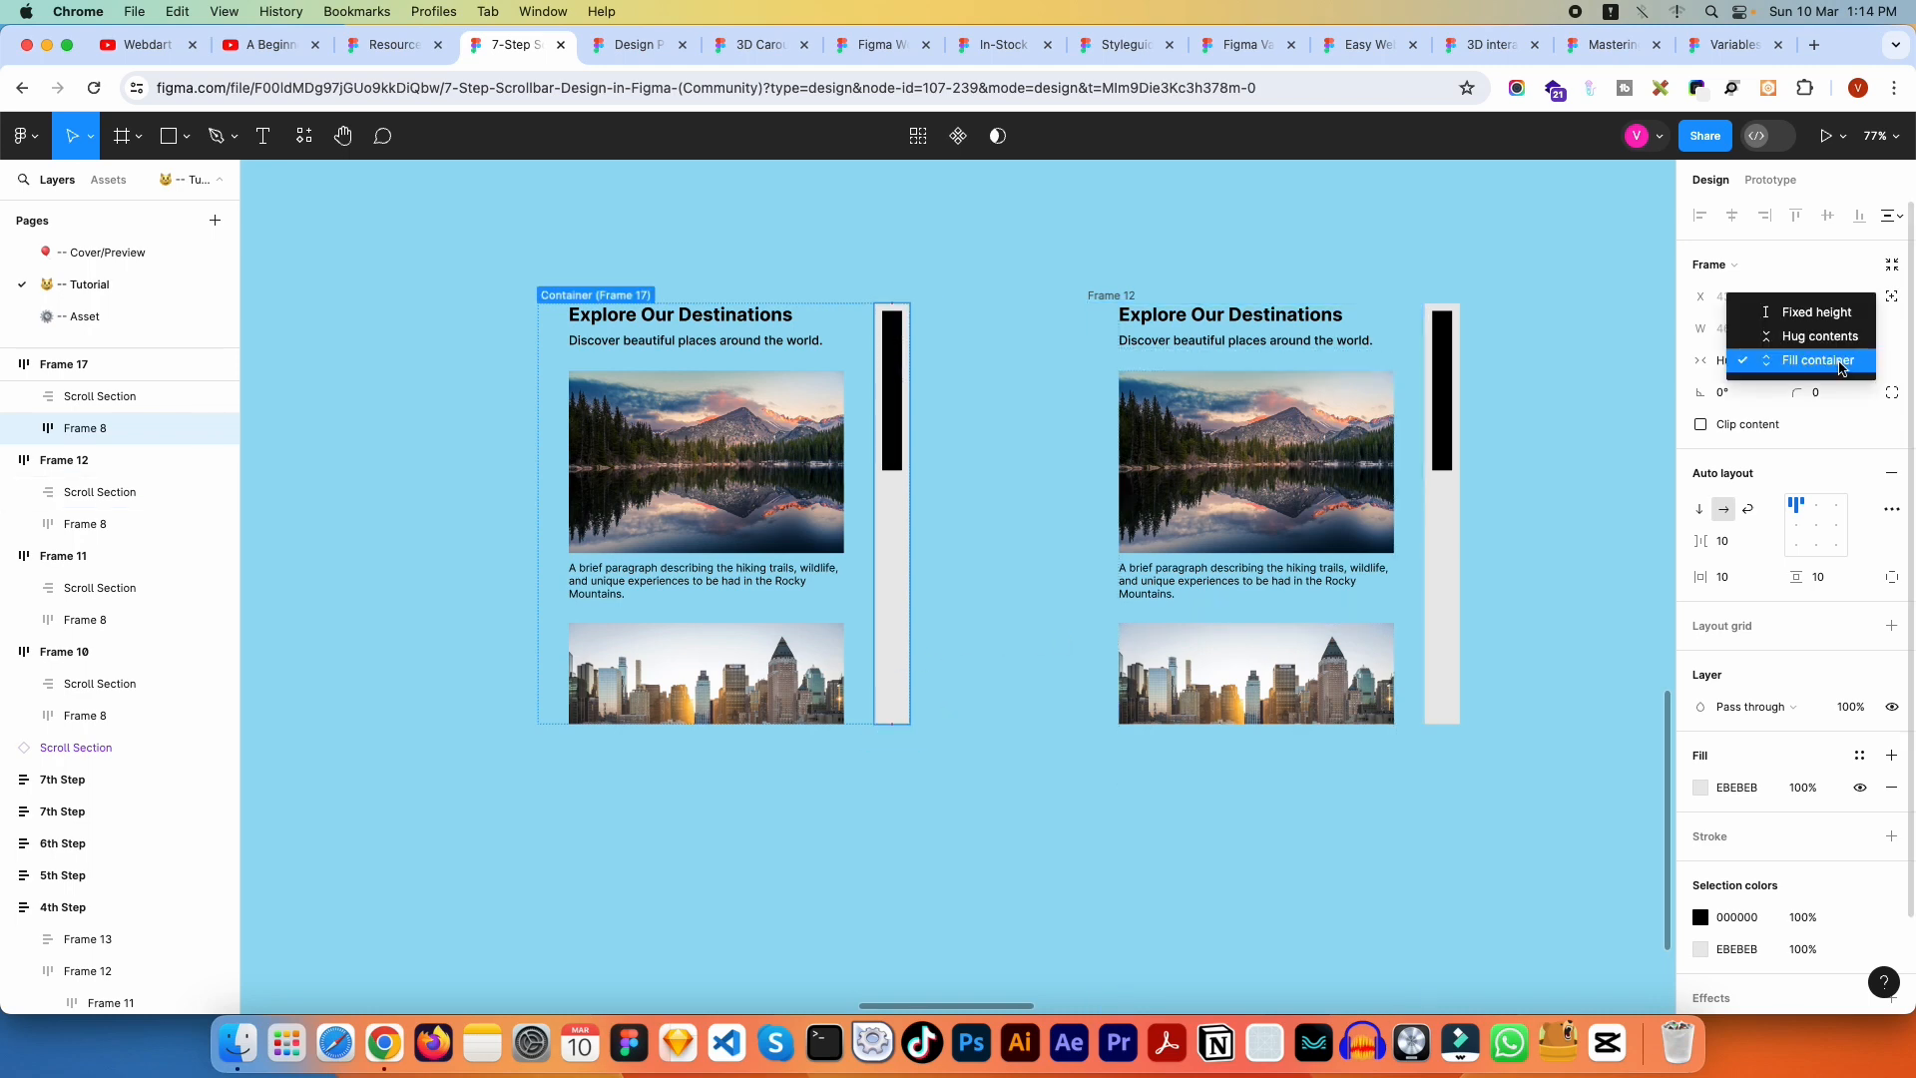
left_click(1831, 309)
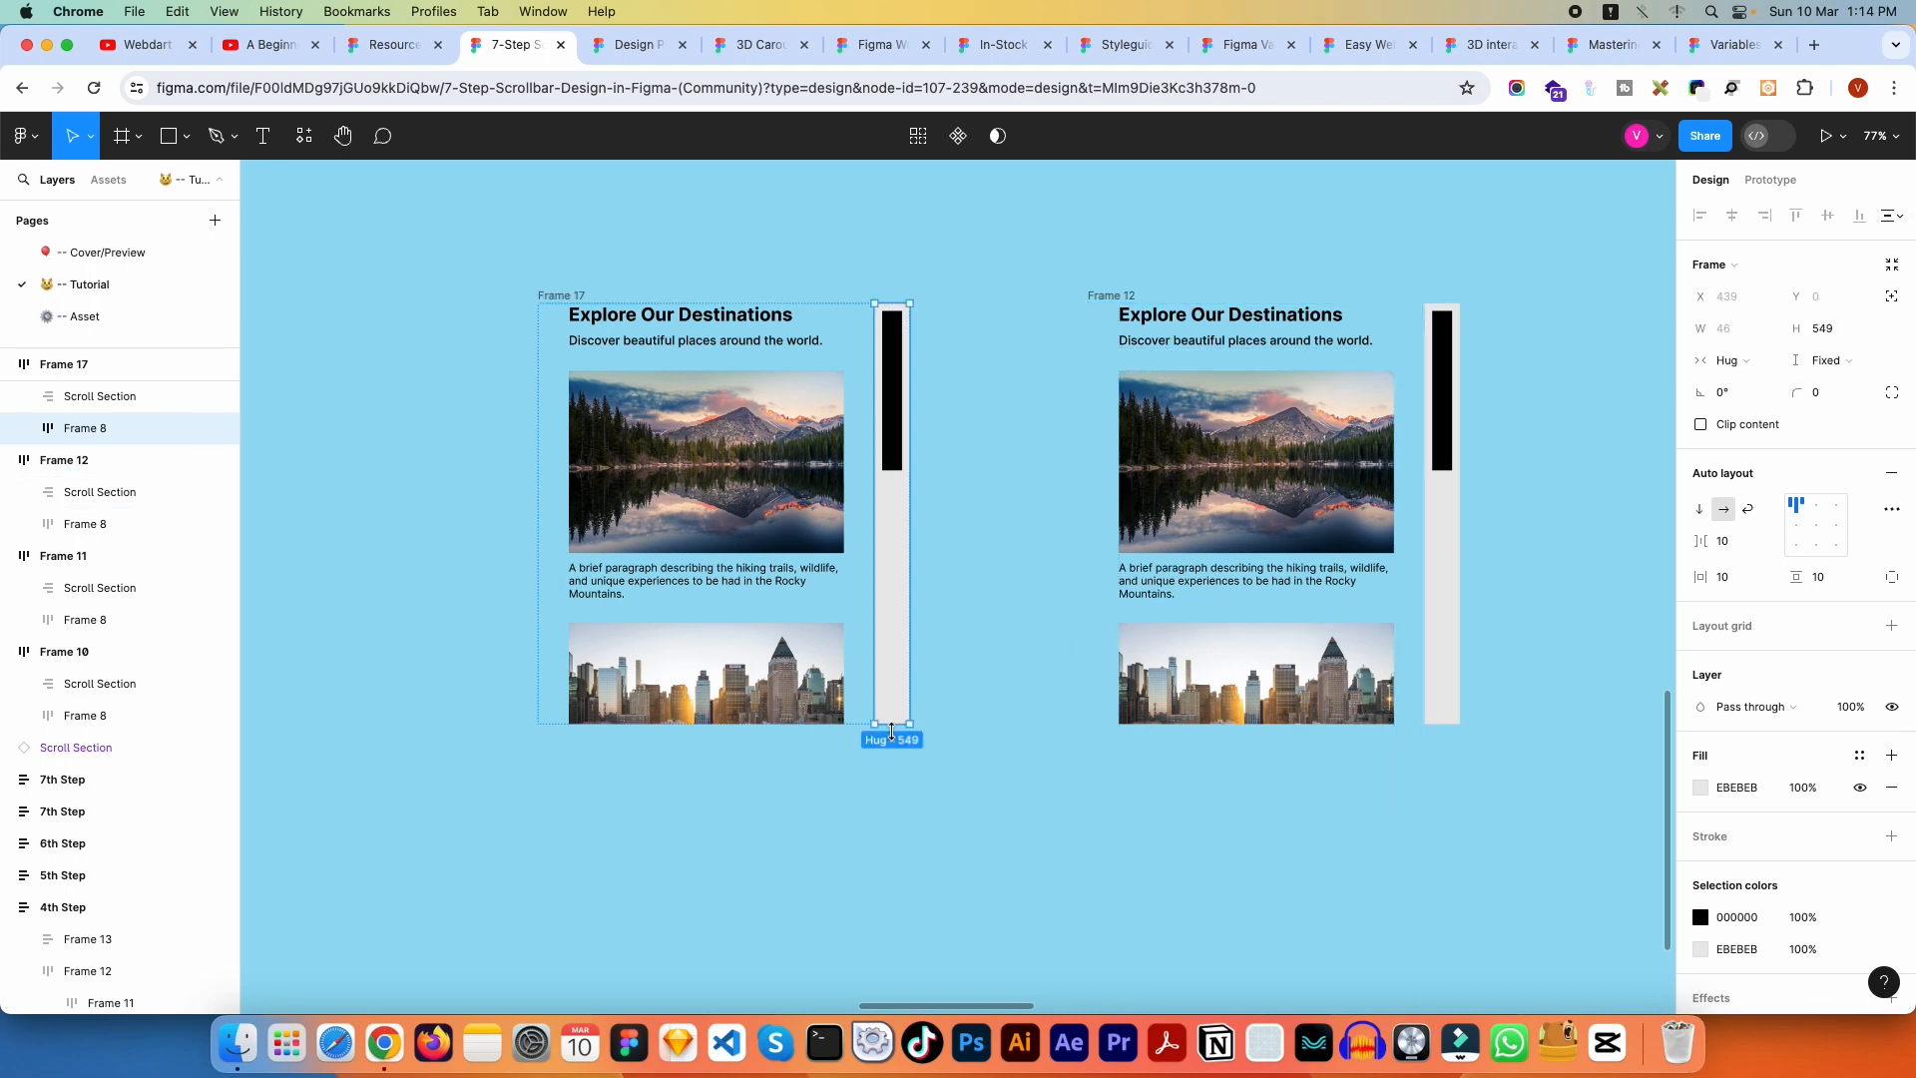
left_click_drag(893, 731, 905, 484)
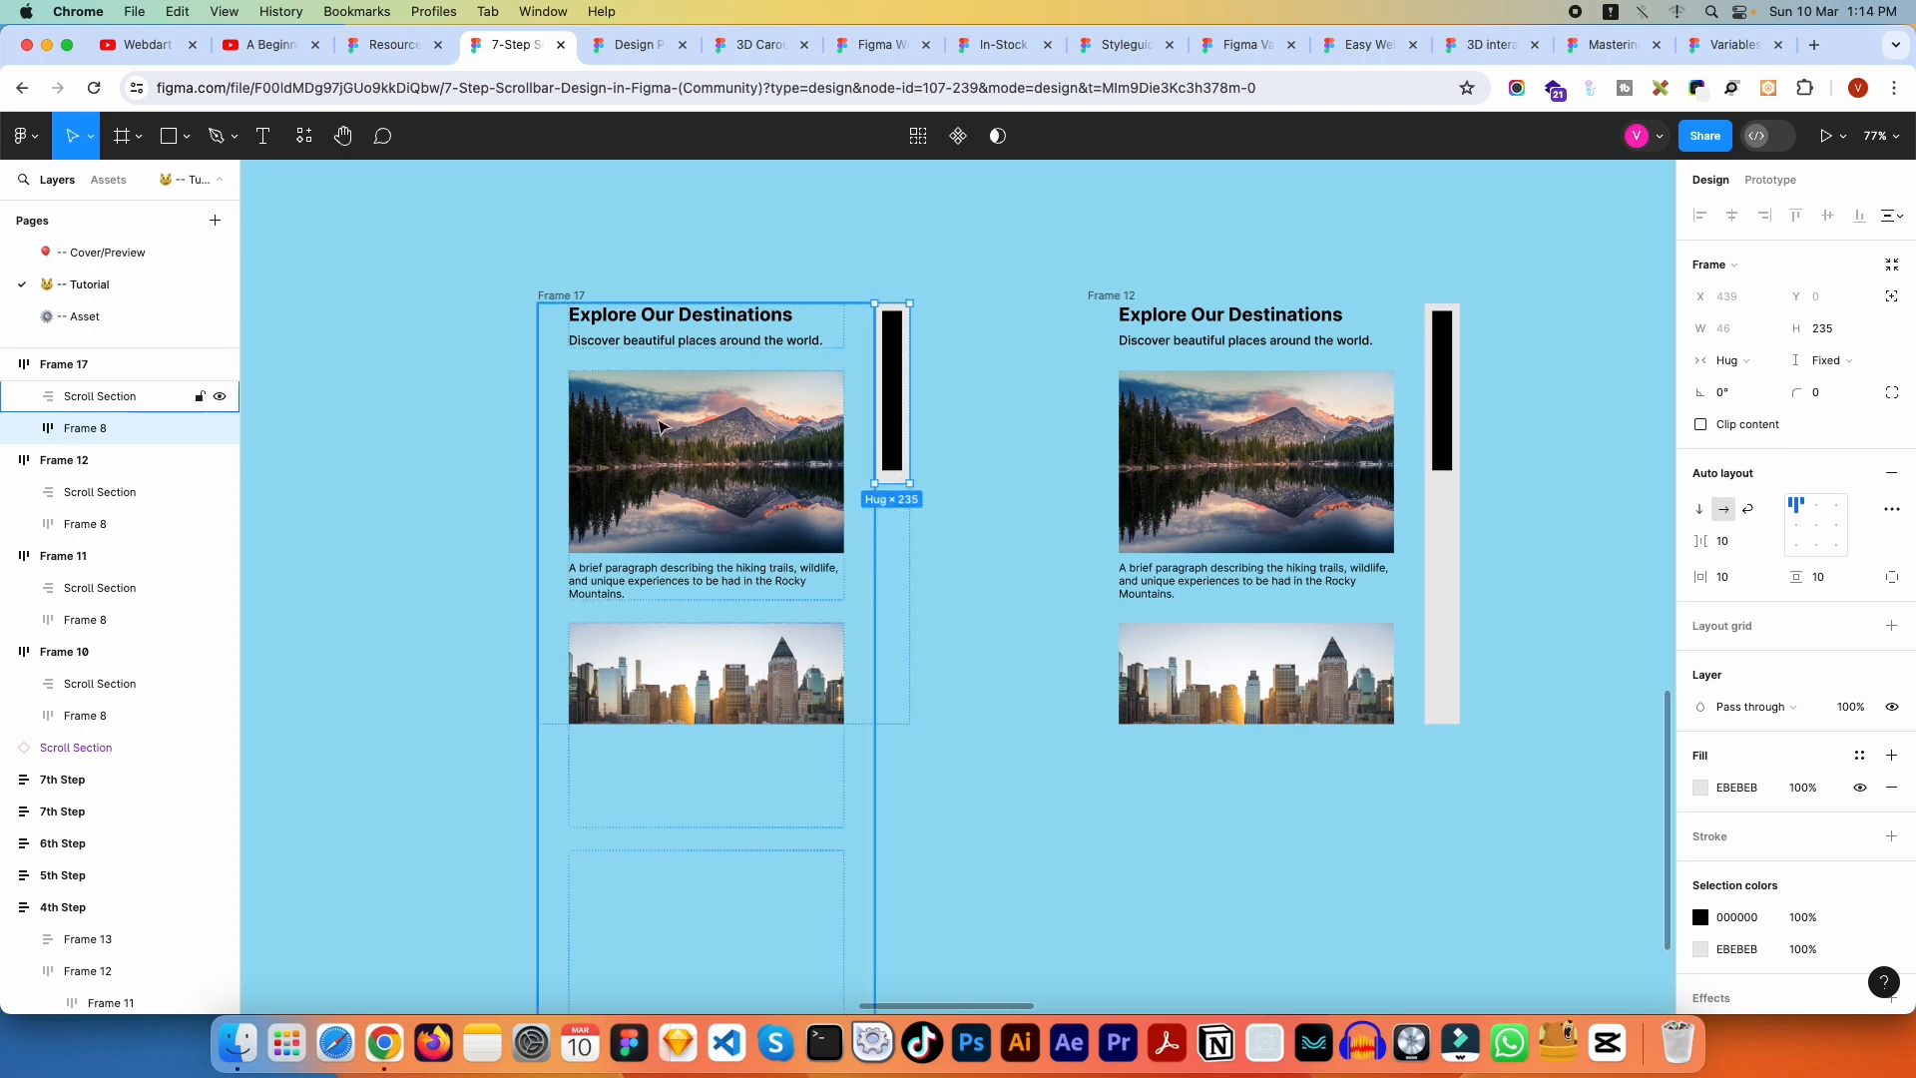
Step: Set the scroll bar's vertical sizing in Frame 17 back to Fill container
scroll(70, 448, "up", 1)
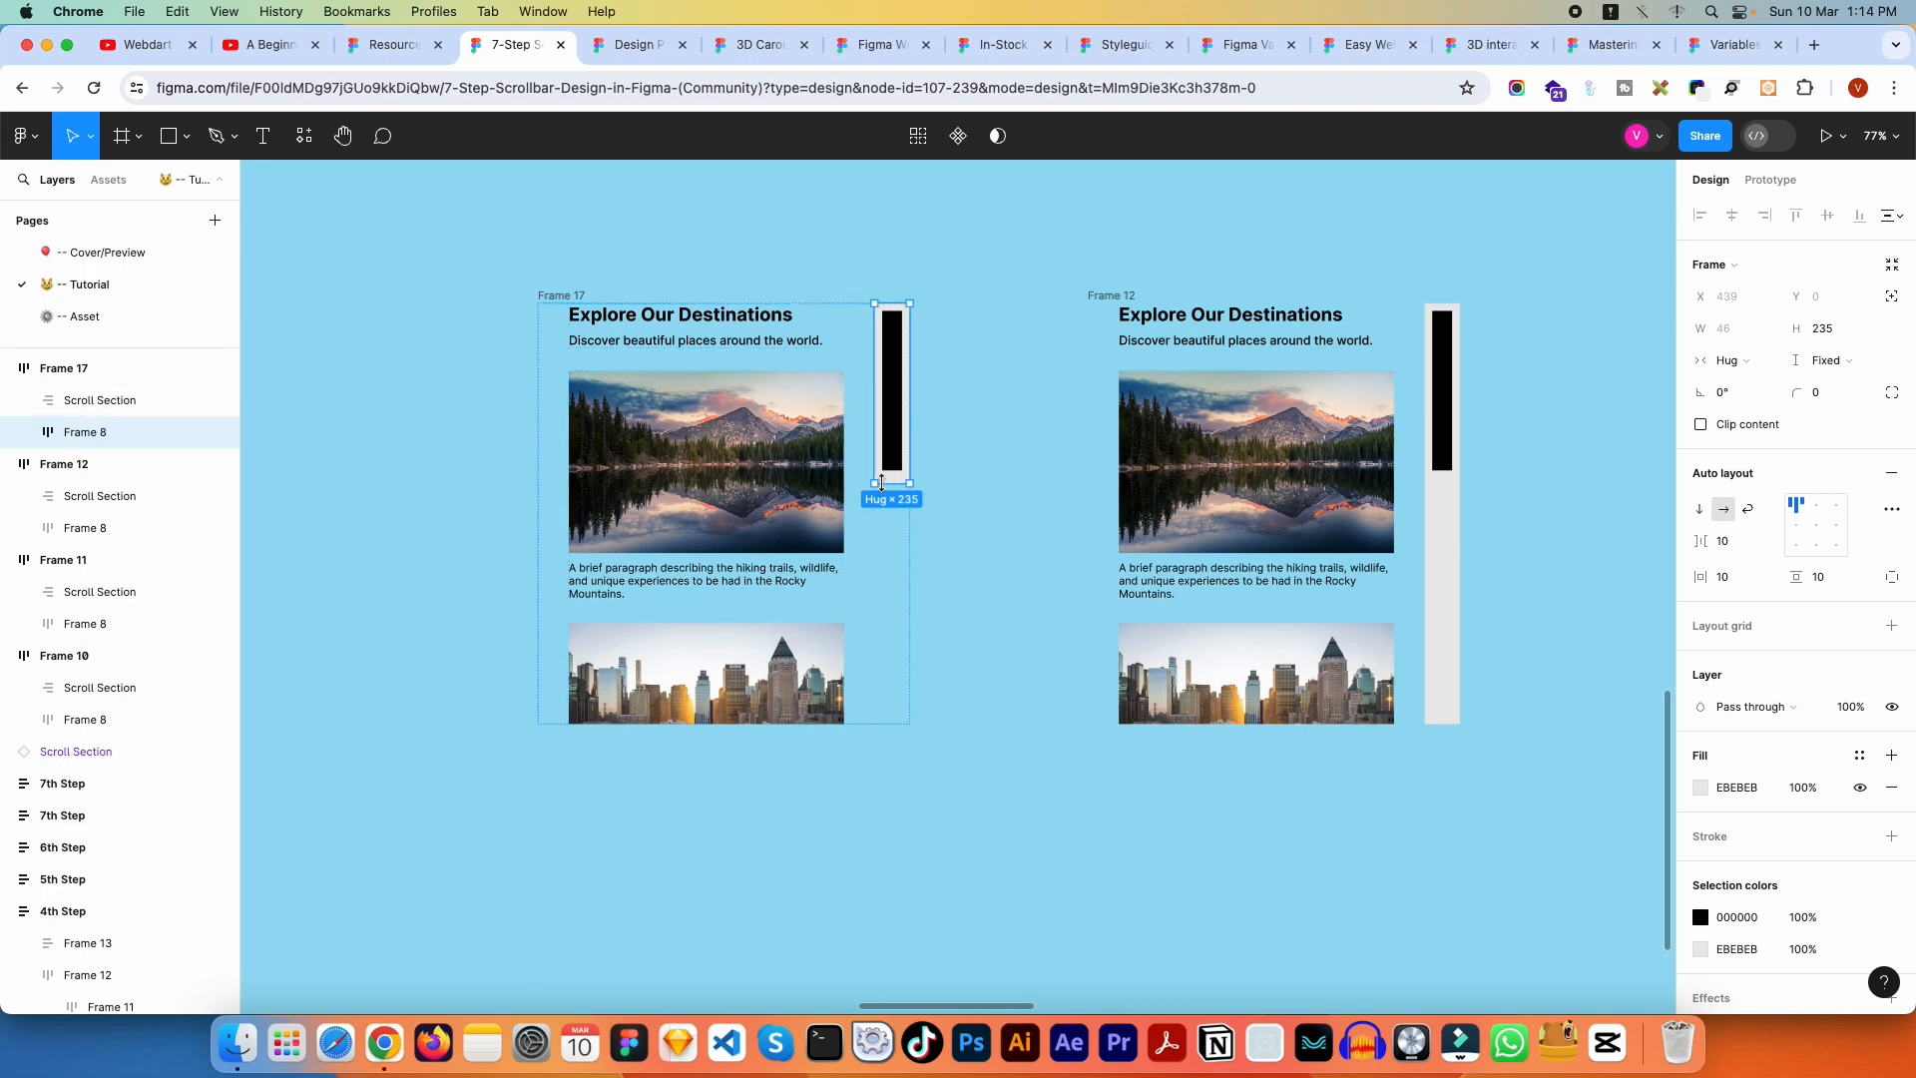
left_click(1861, 367)
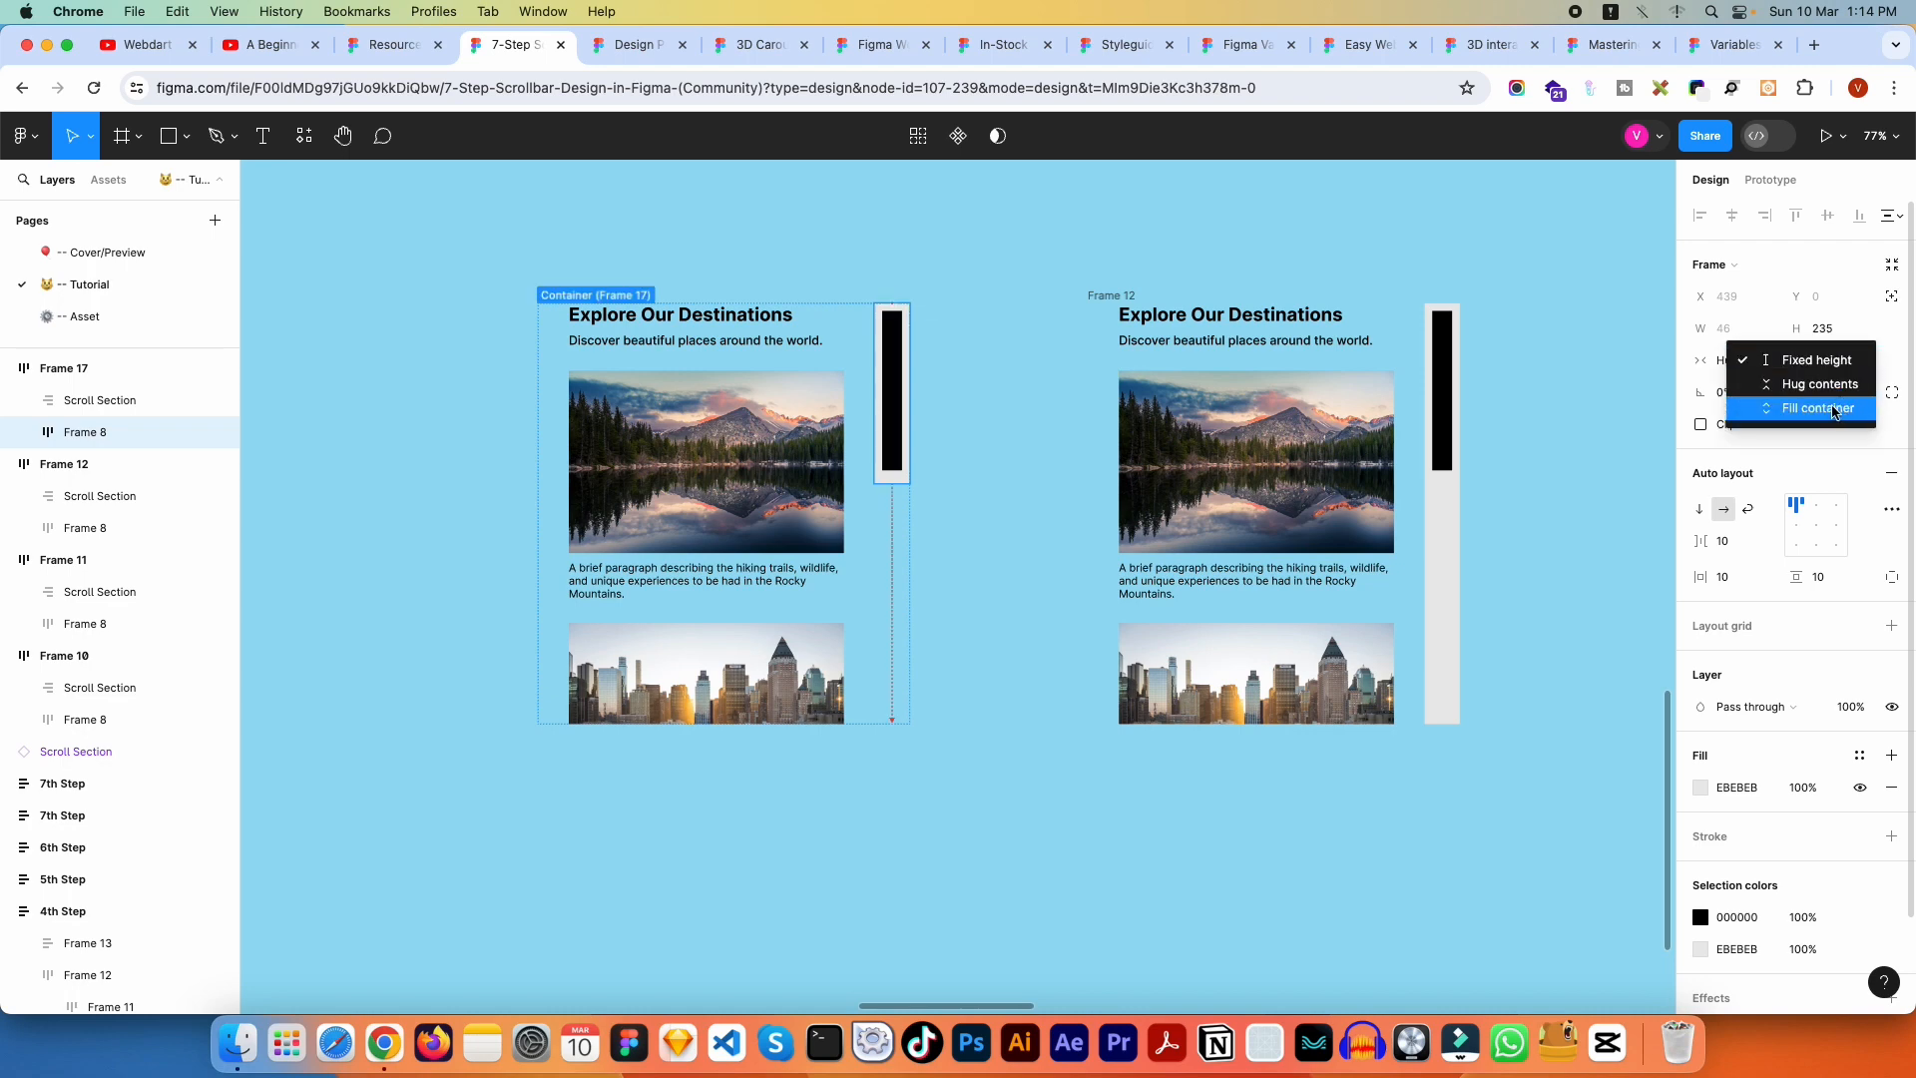
left_click(1831, 407)
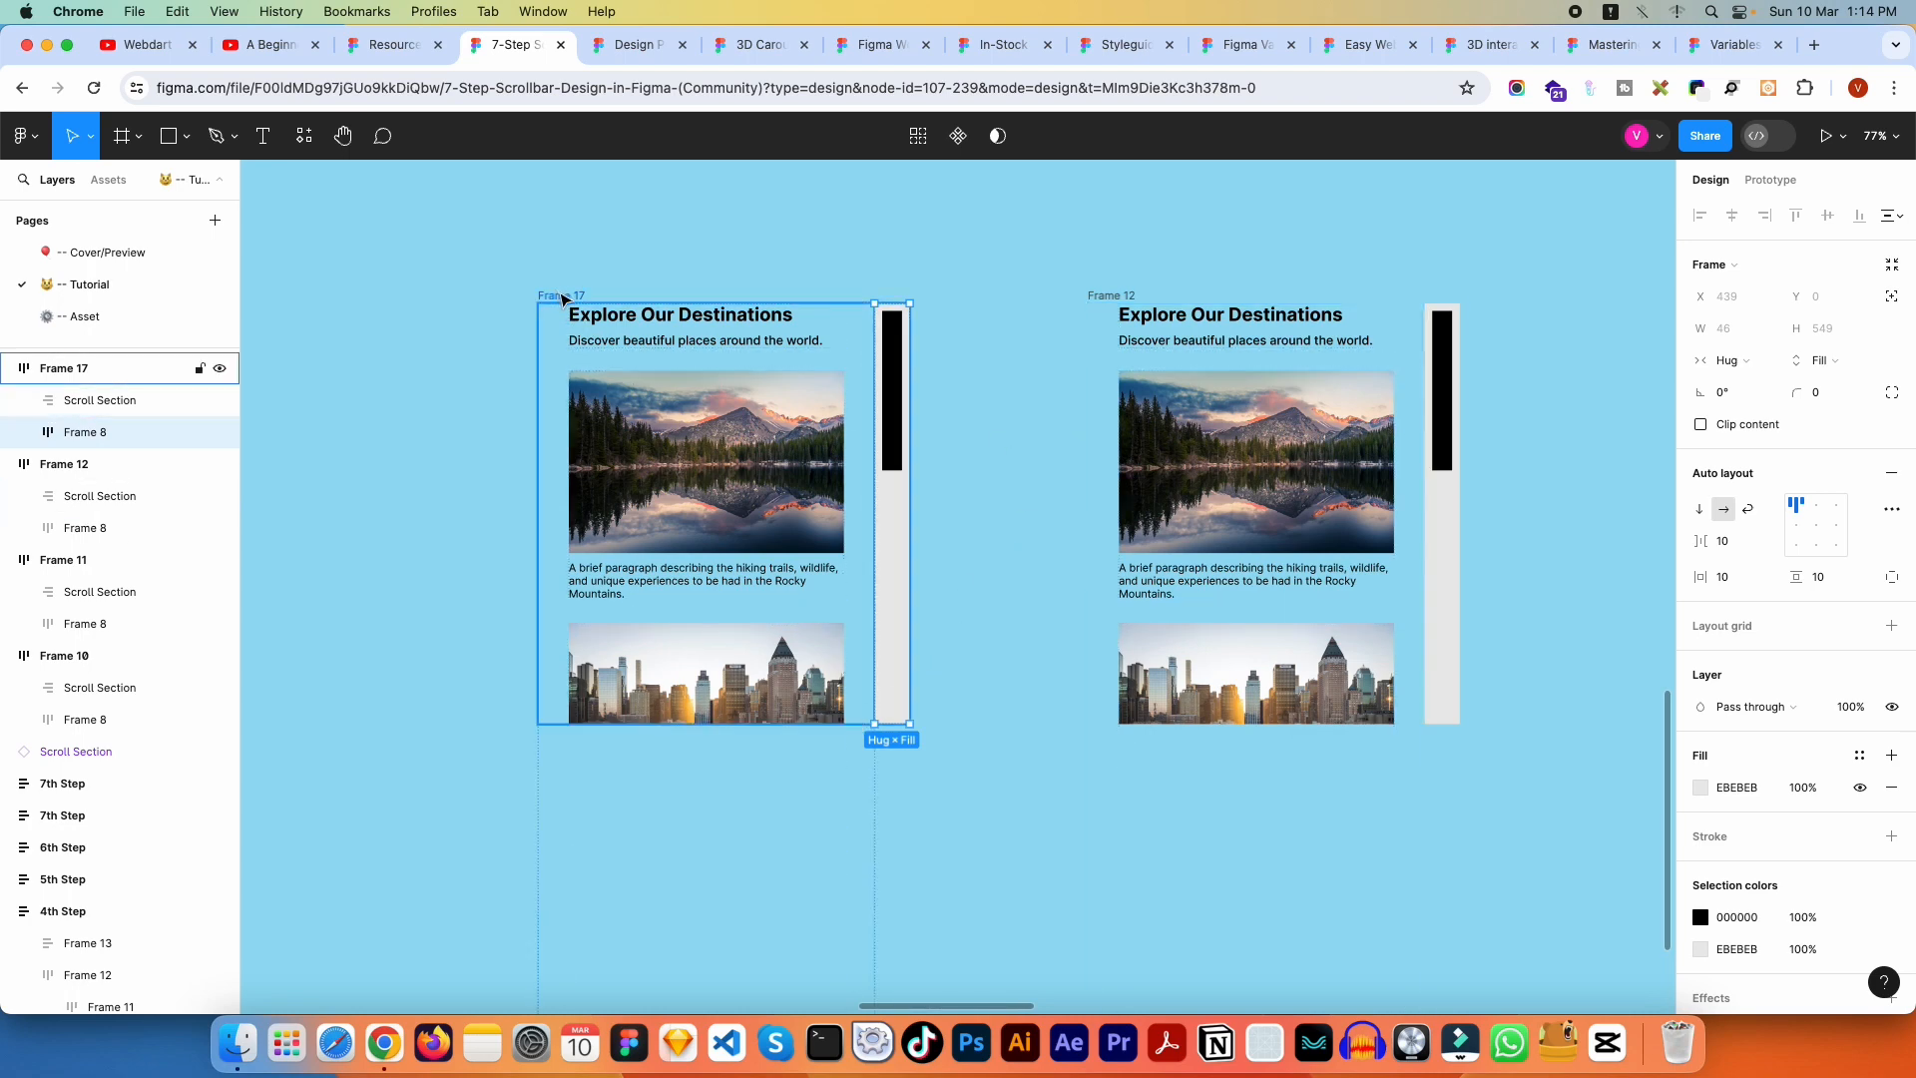
Step: Compare the sizing of Frame 17 and its scroll bar, and inspect the finished Frame 13 component
left_click(559, 295)
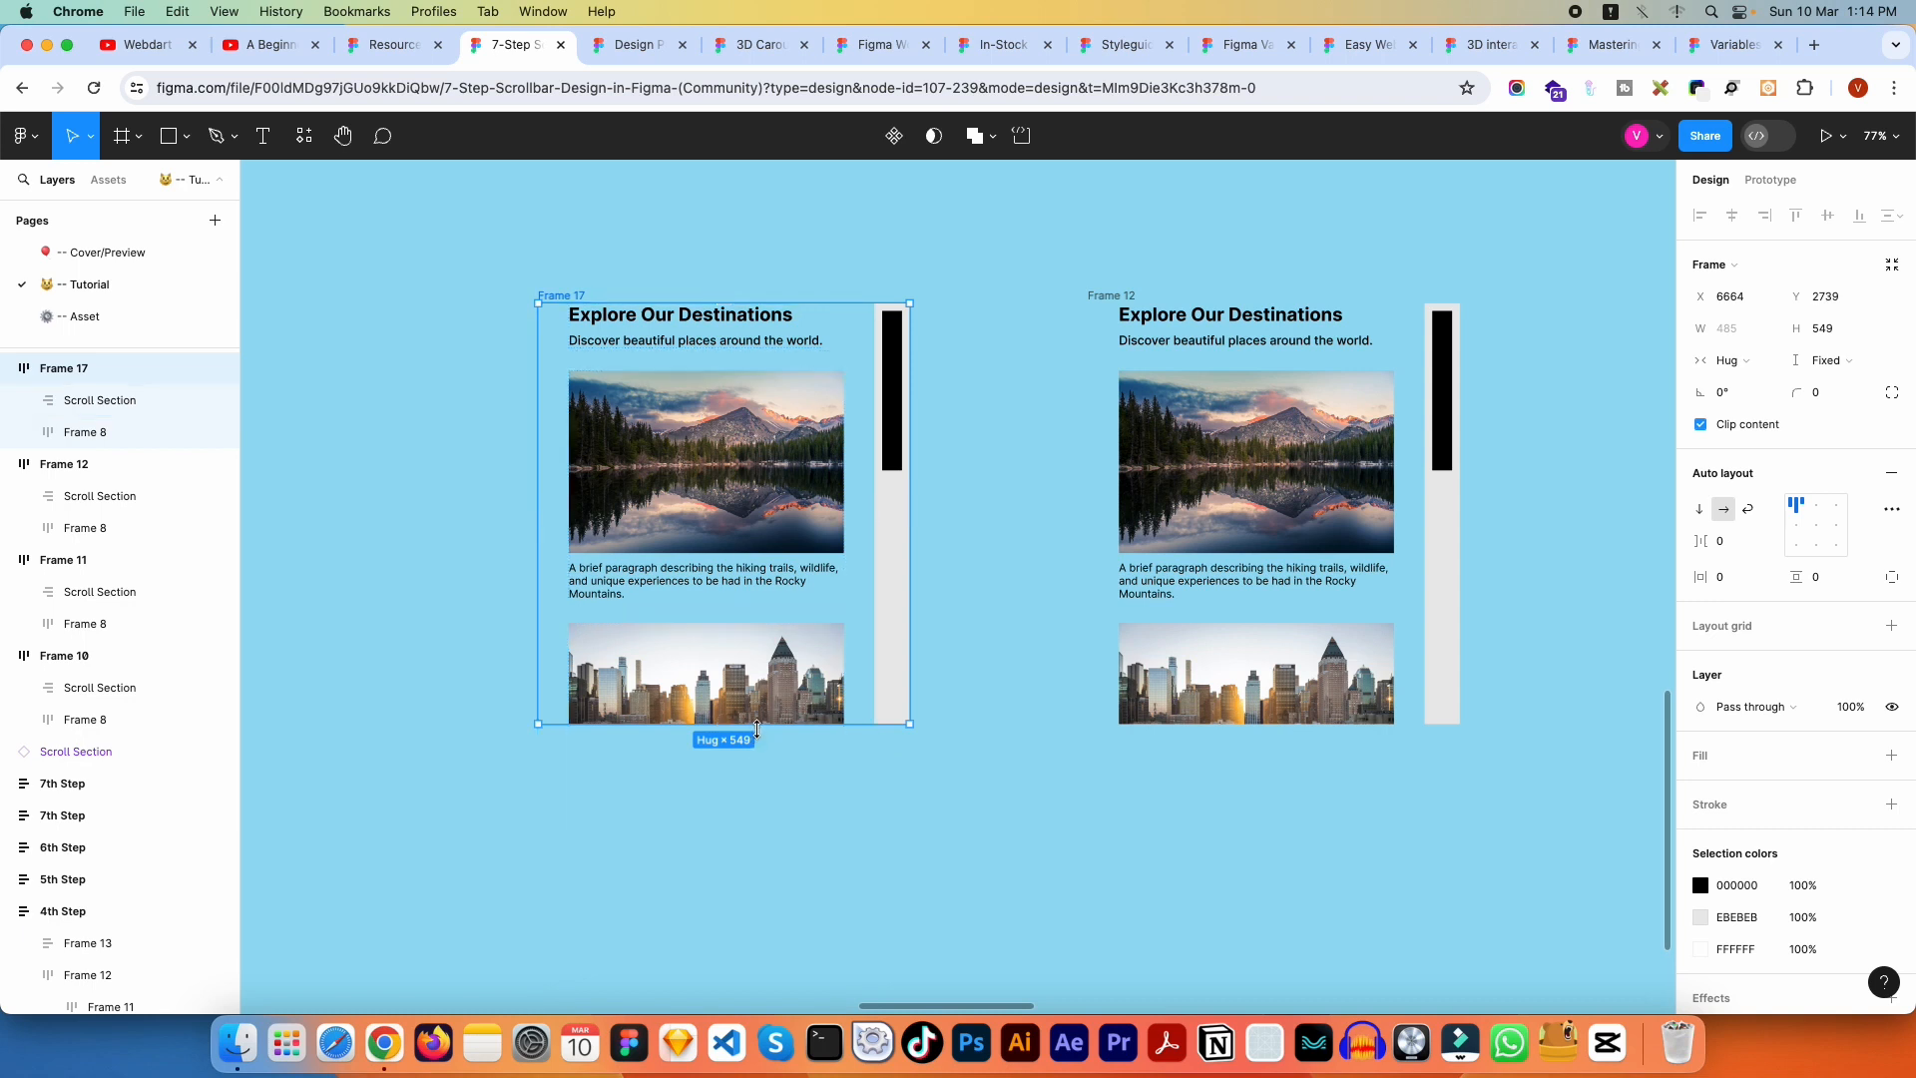
mouse_move(756, 730)
left_mouse_down()
mouse_move(745, 934)
mouse_move(749, 685)
mouse_move(748, 725)
left_mouse_up()
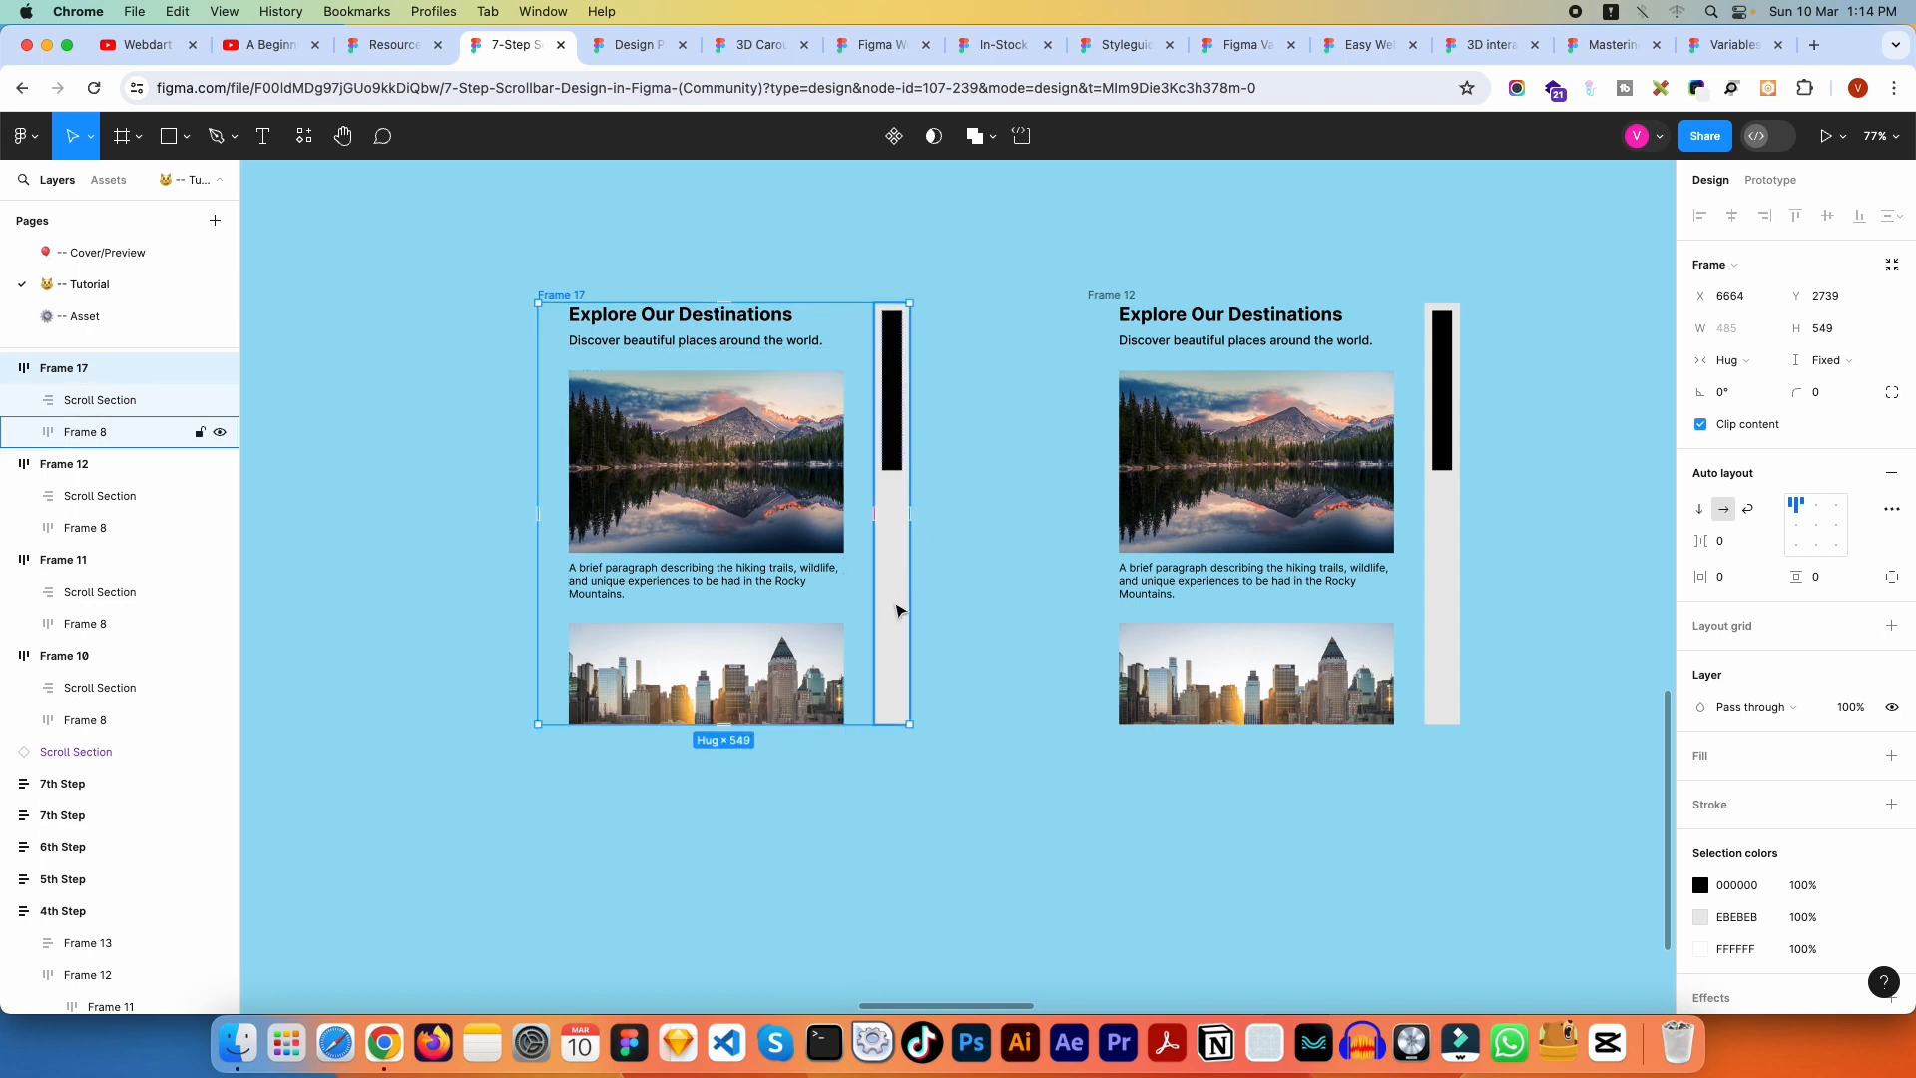
left_click(894, 540)
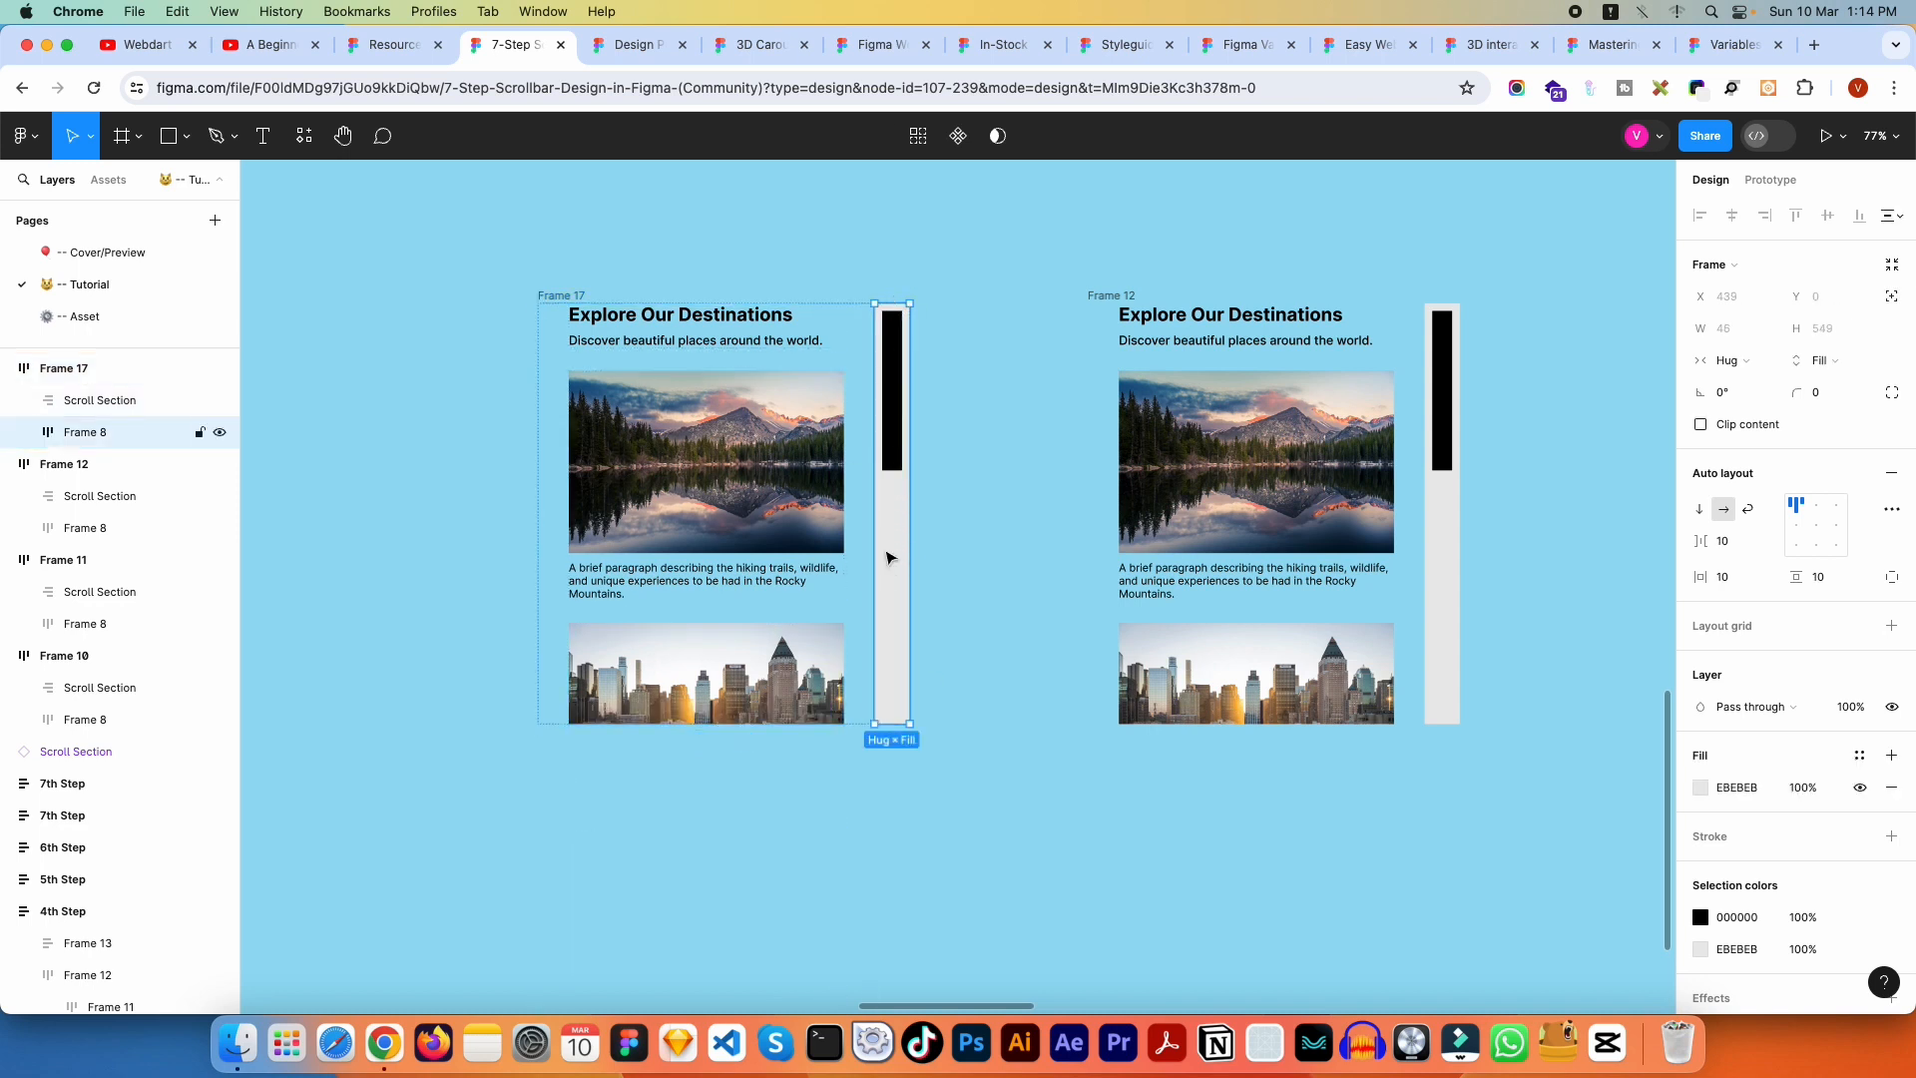
left_click_drag(984, 440, 632, 419)
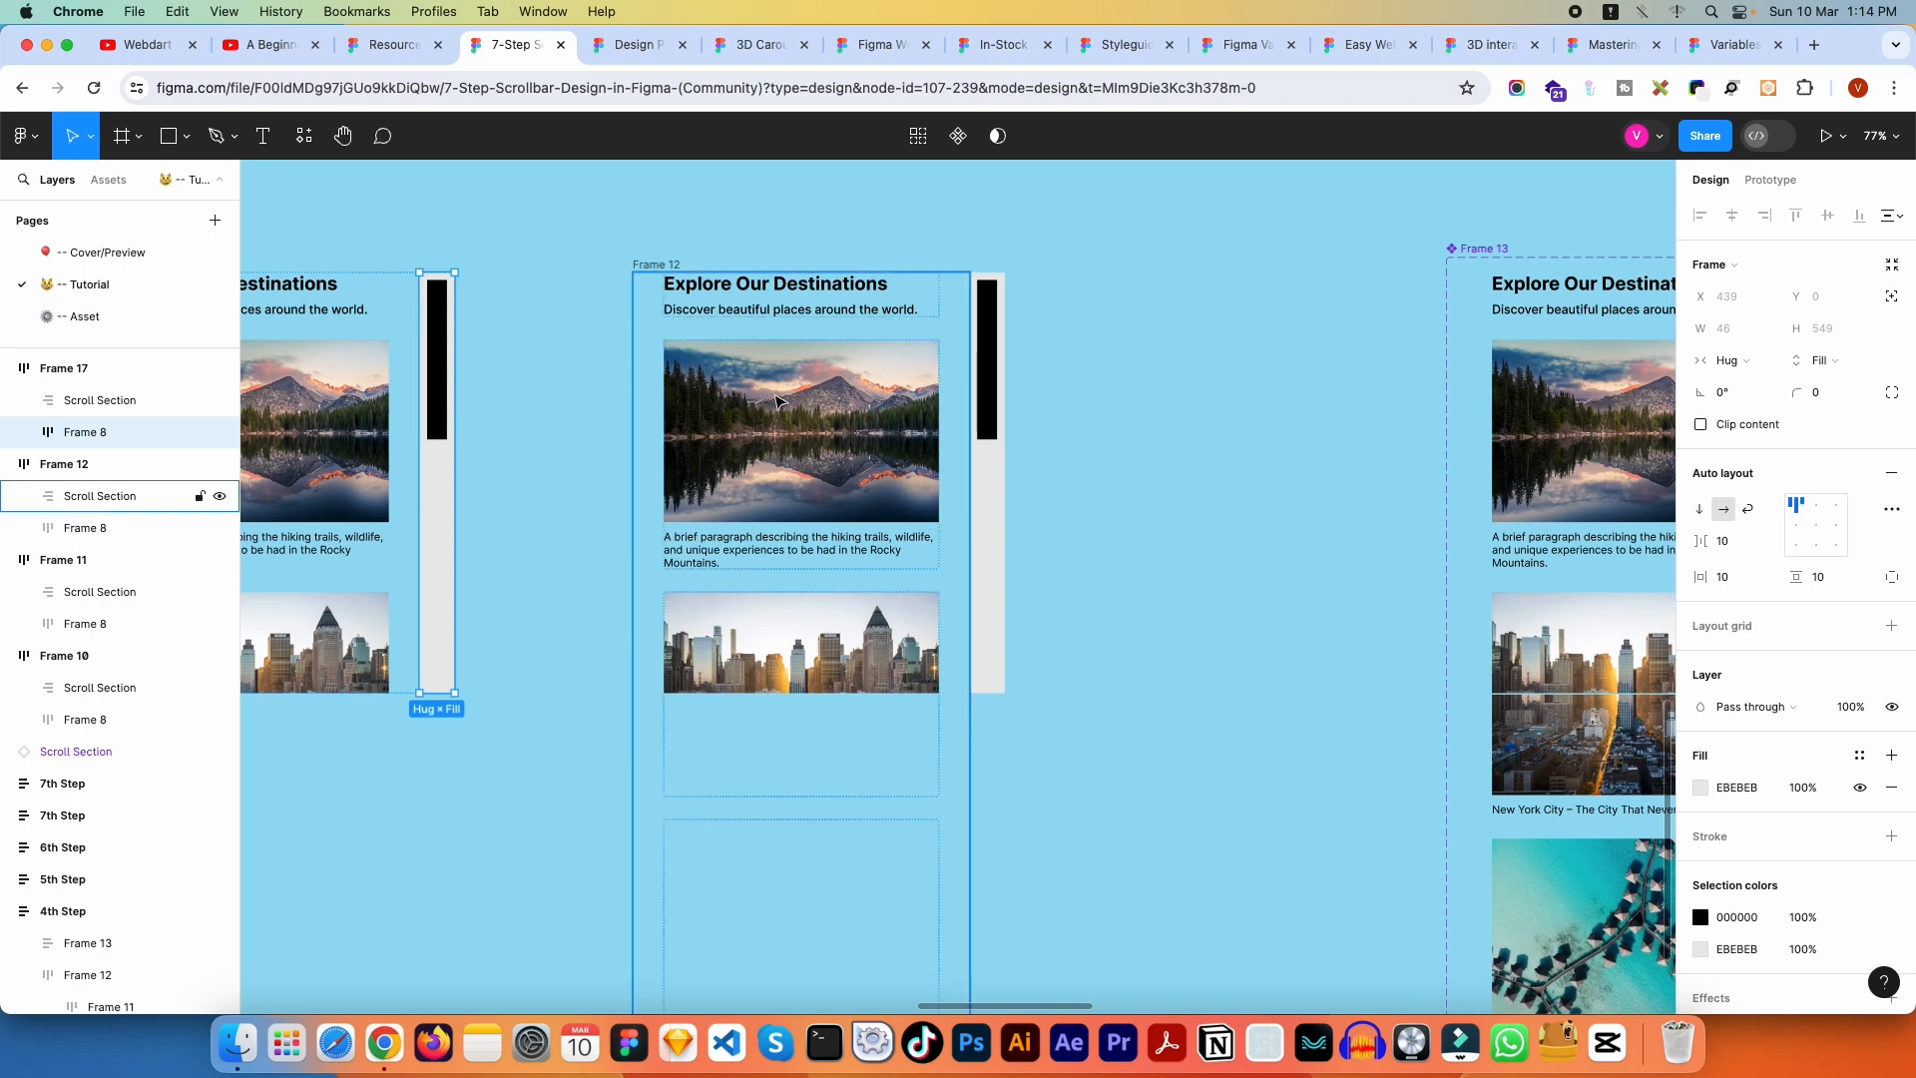
left_click_drag(1122, 408, 801, 441)
left_click_drag(1102, 479, 824, 445)
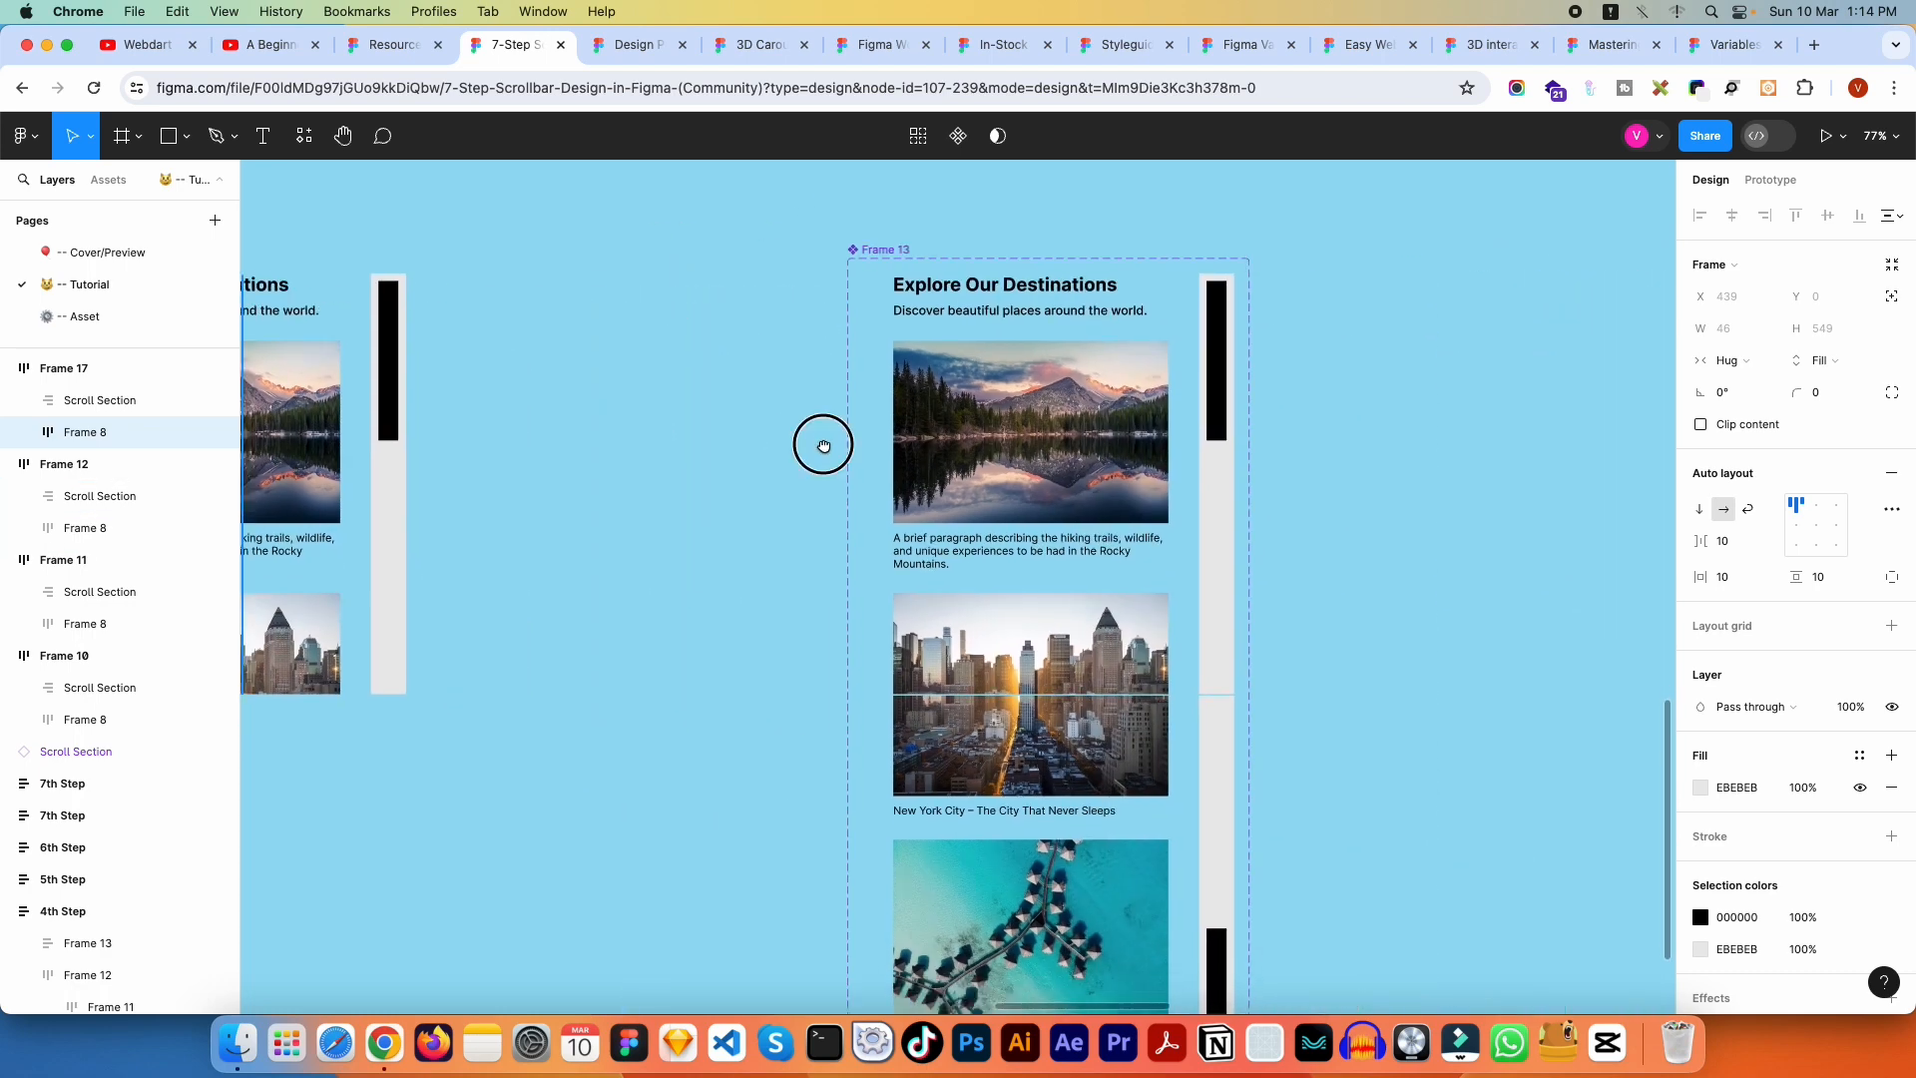
left_click_drag(1107, 494, 937, 491)
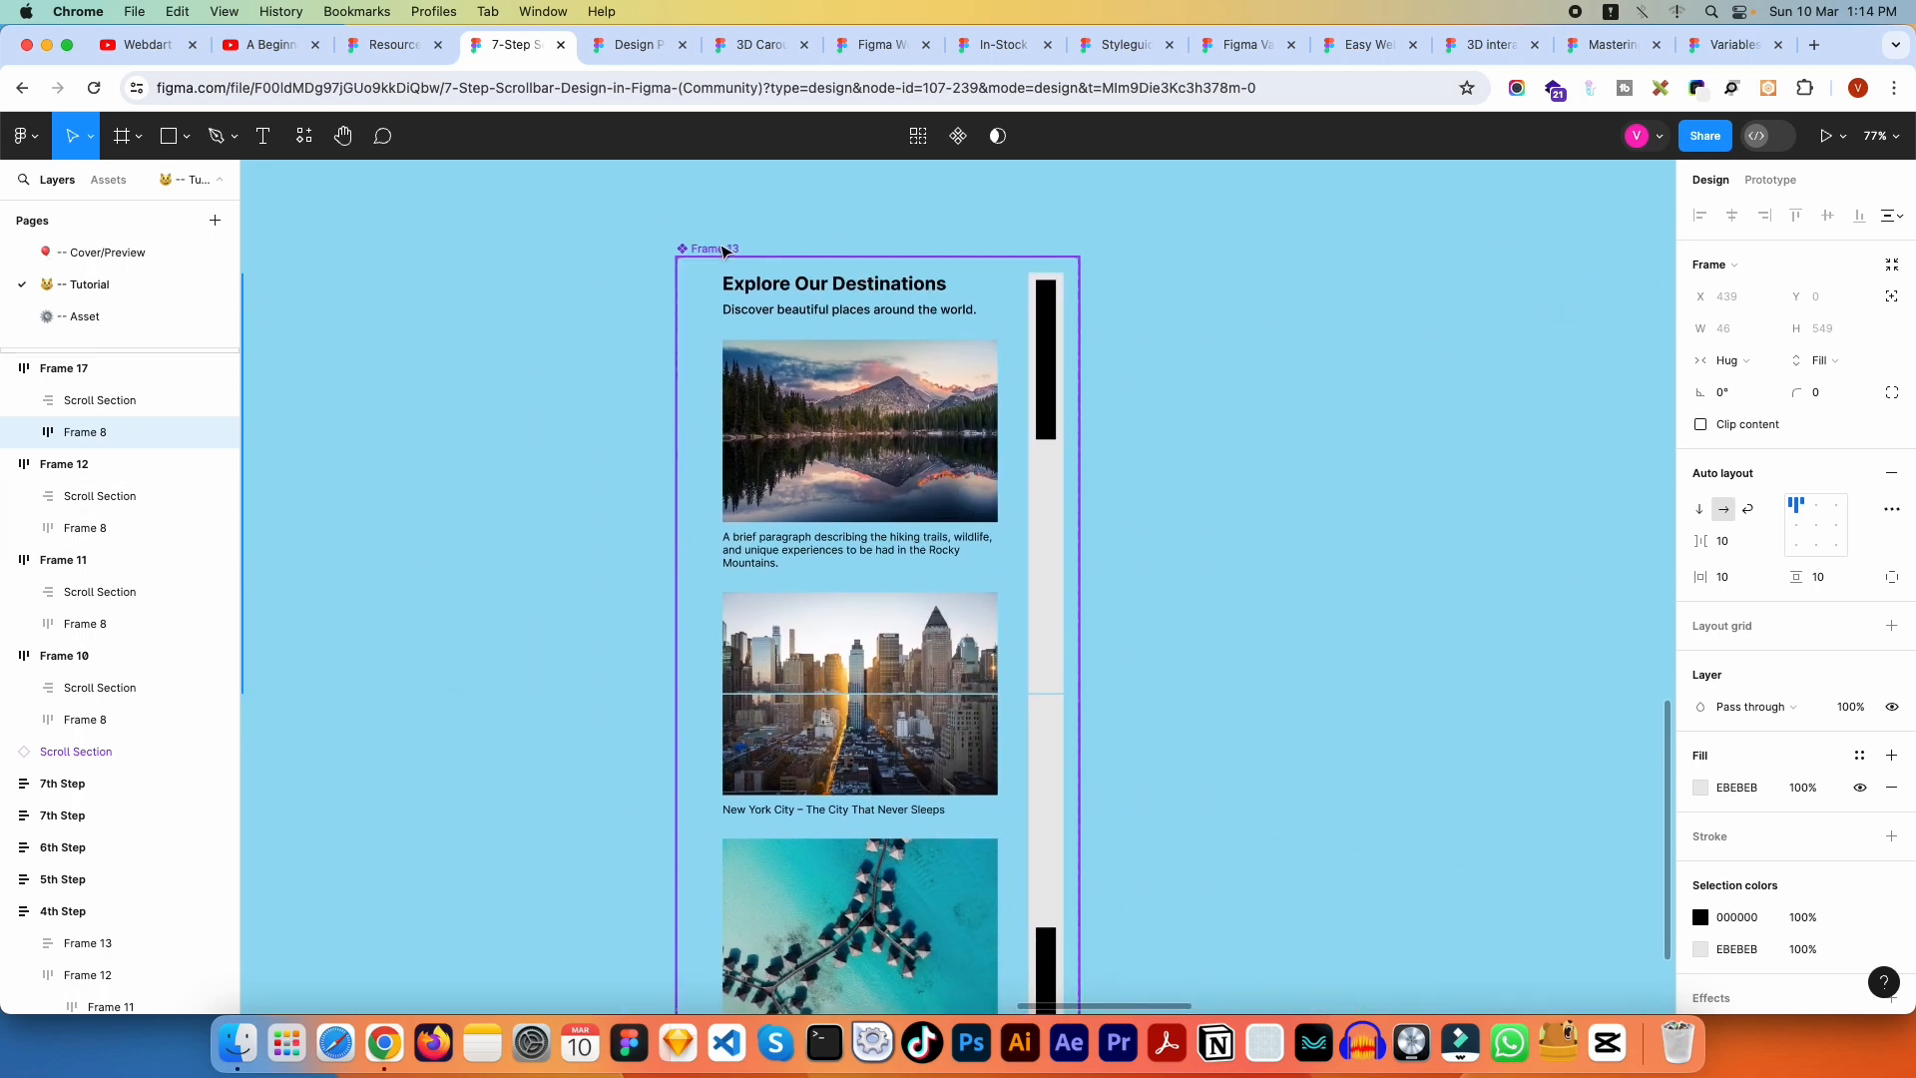
left_click(724, 250)
Step: Duplicate the standalone Frame 12, placing the copy directly beneath the original at Y 3628
left_click_drag(247, 439, 1126, 445)
left_click(757, 287)
scroll(756, 288, "down", 3)
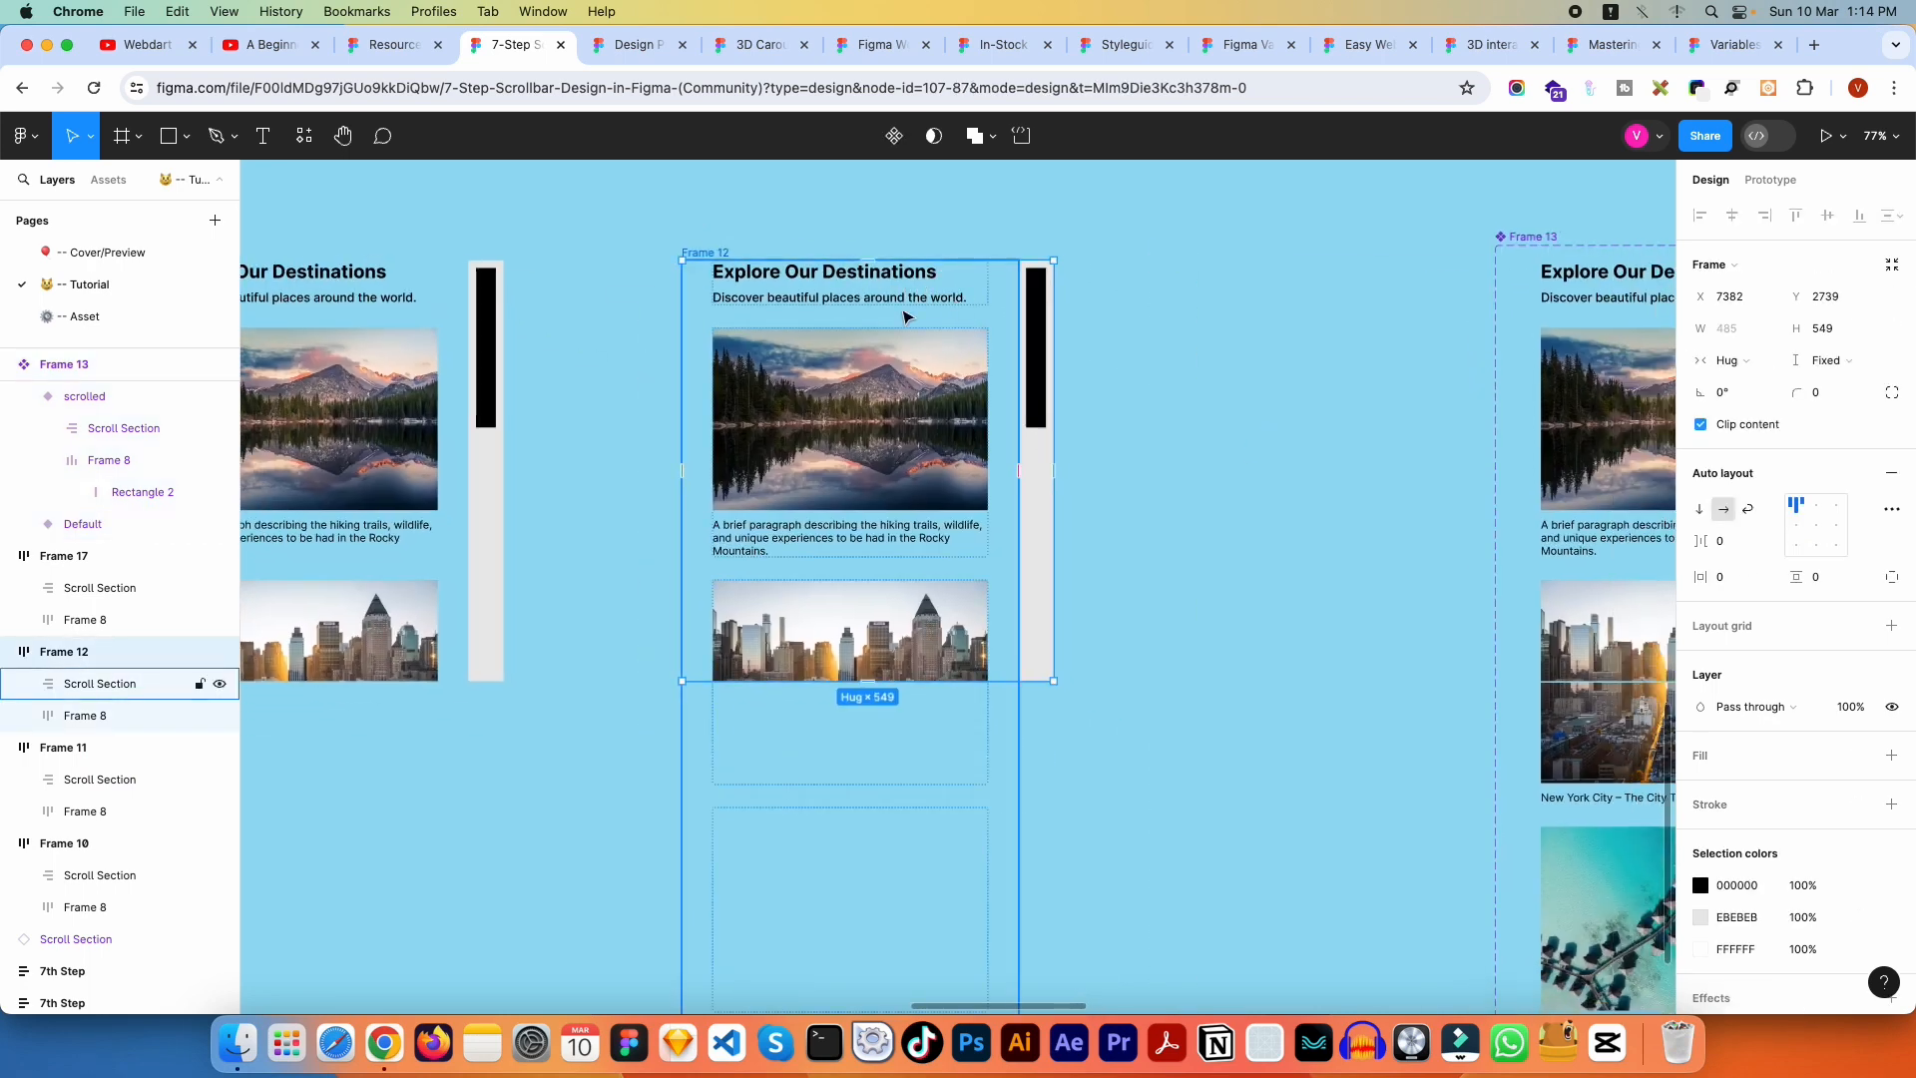
left_click(743, 289)
left_click_drag(743, 290, 779, 861)
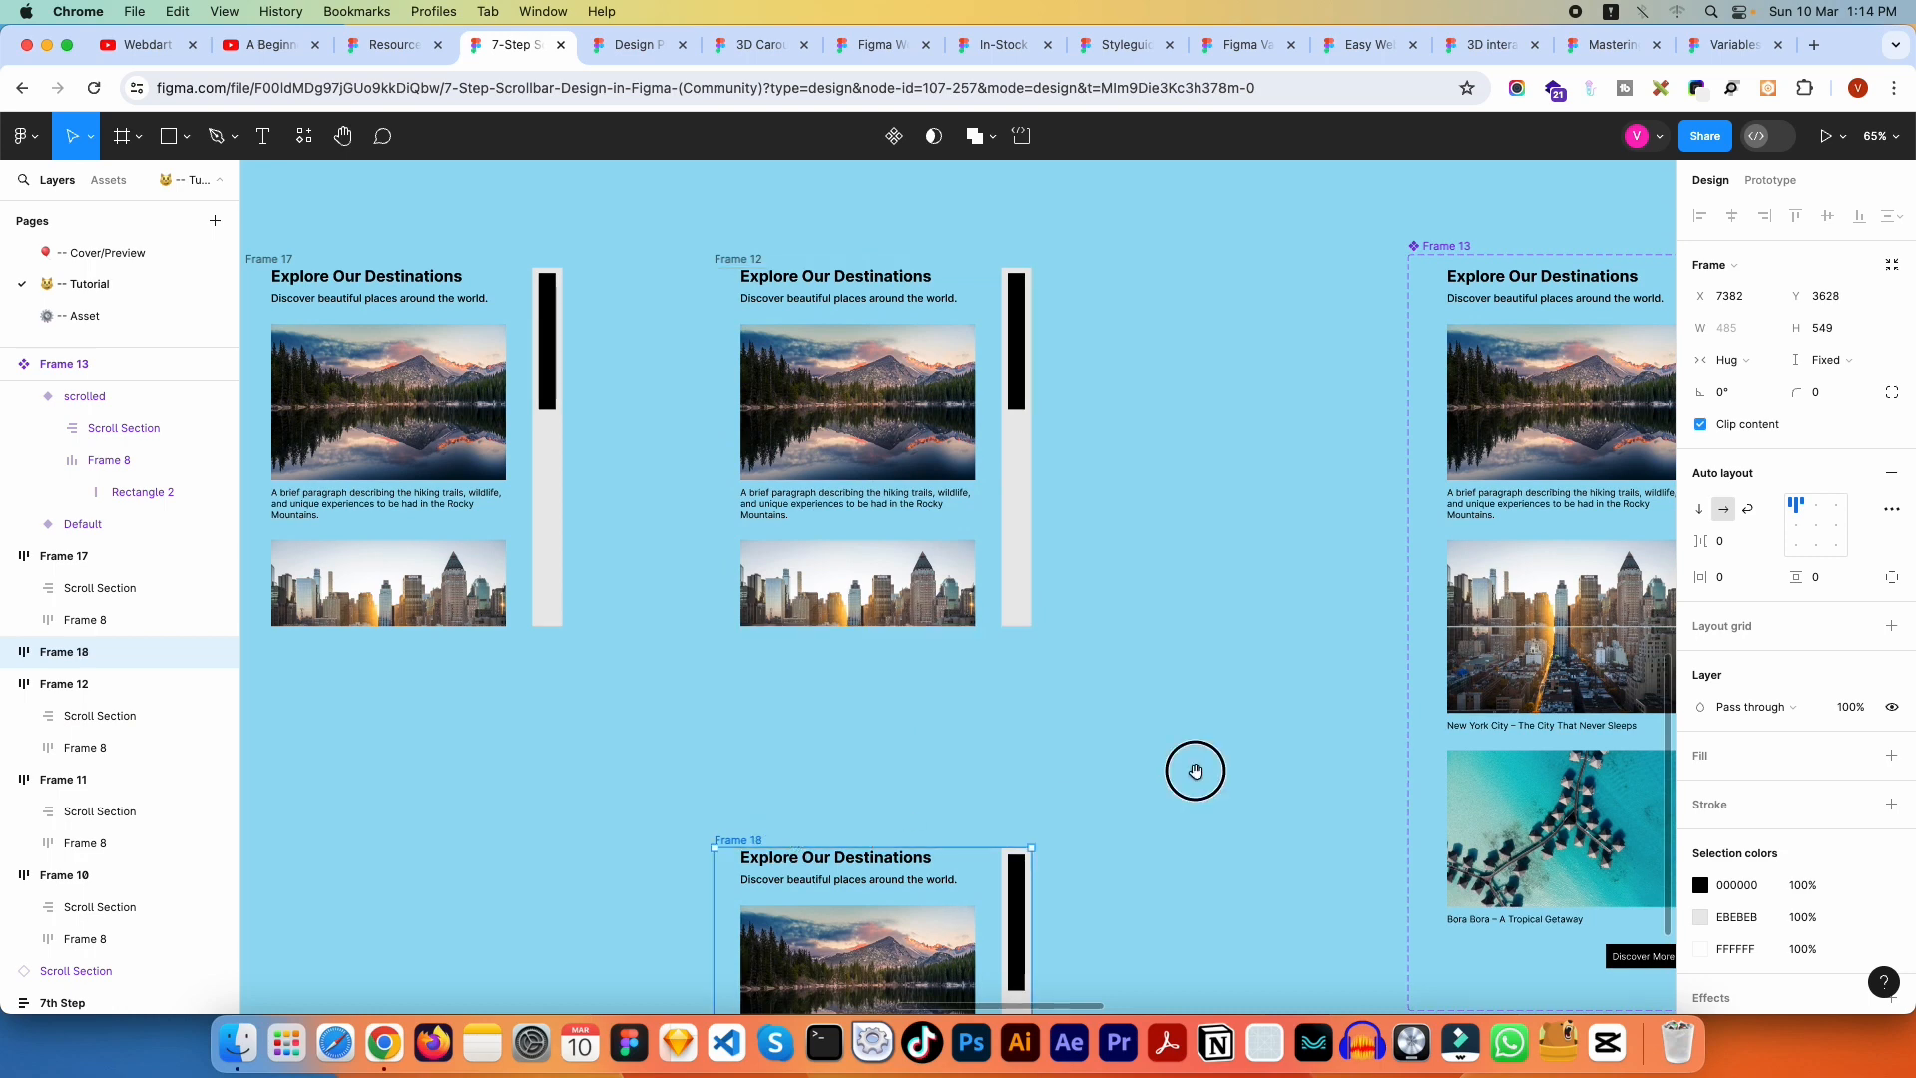
Step: Rename the duplicated Frame 18 as "scroll"
scroll(1168, 599, "down", 5)
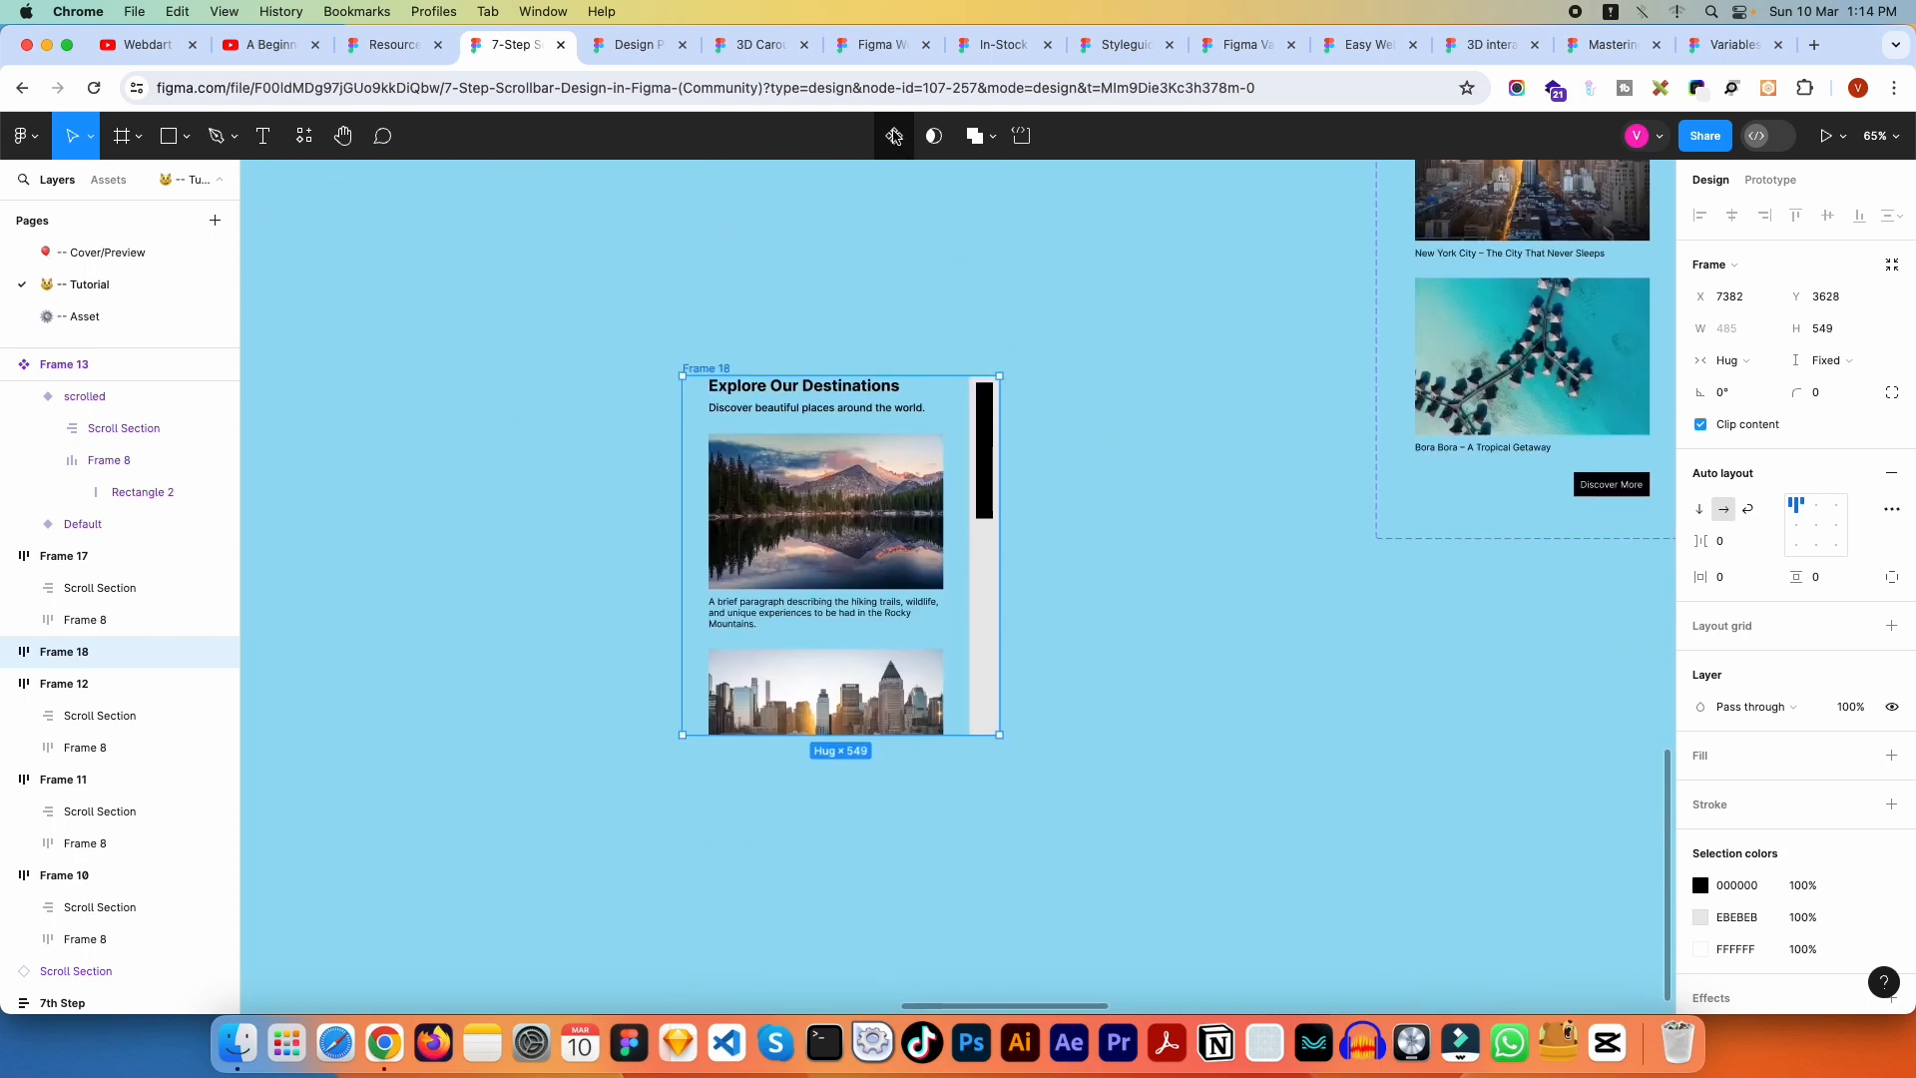
double_click(702, 367)
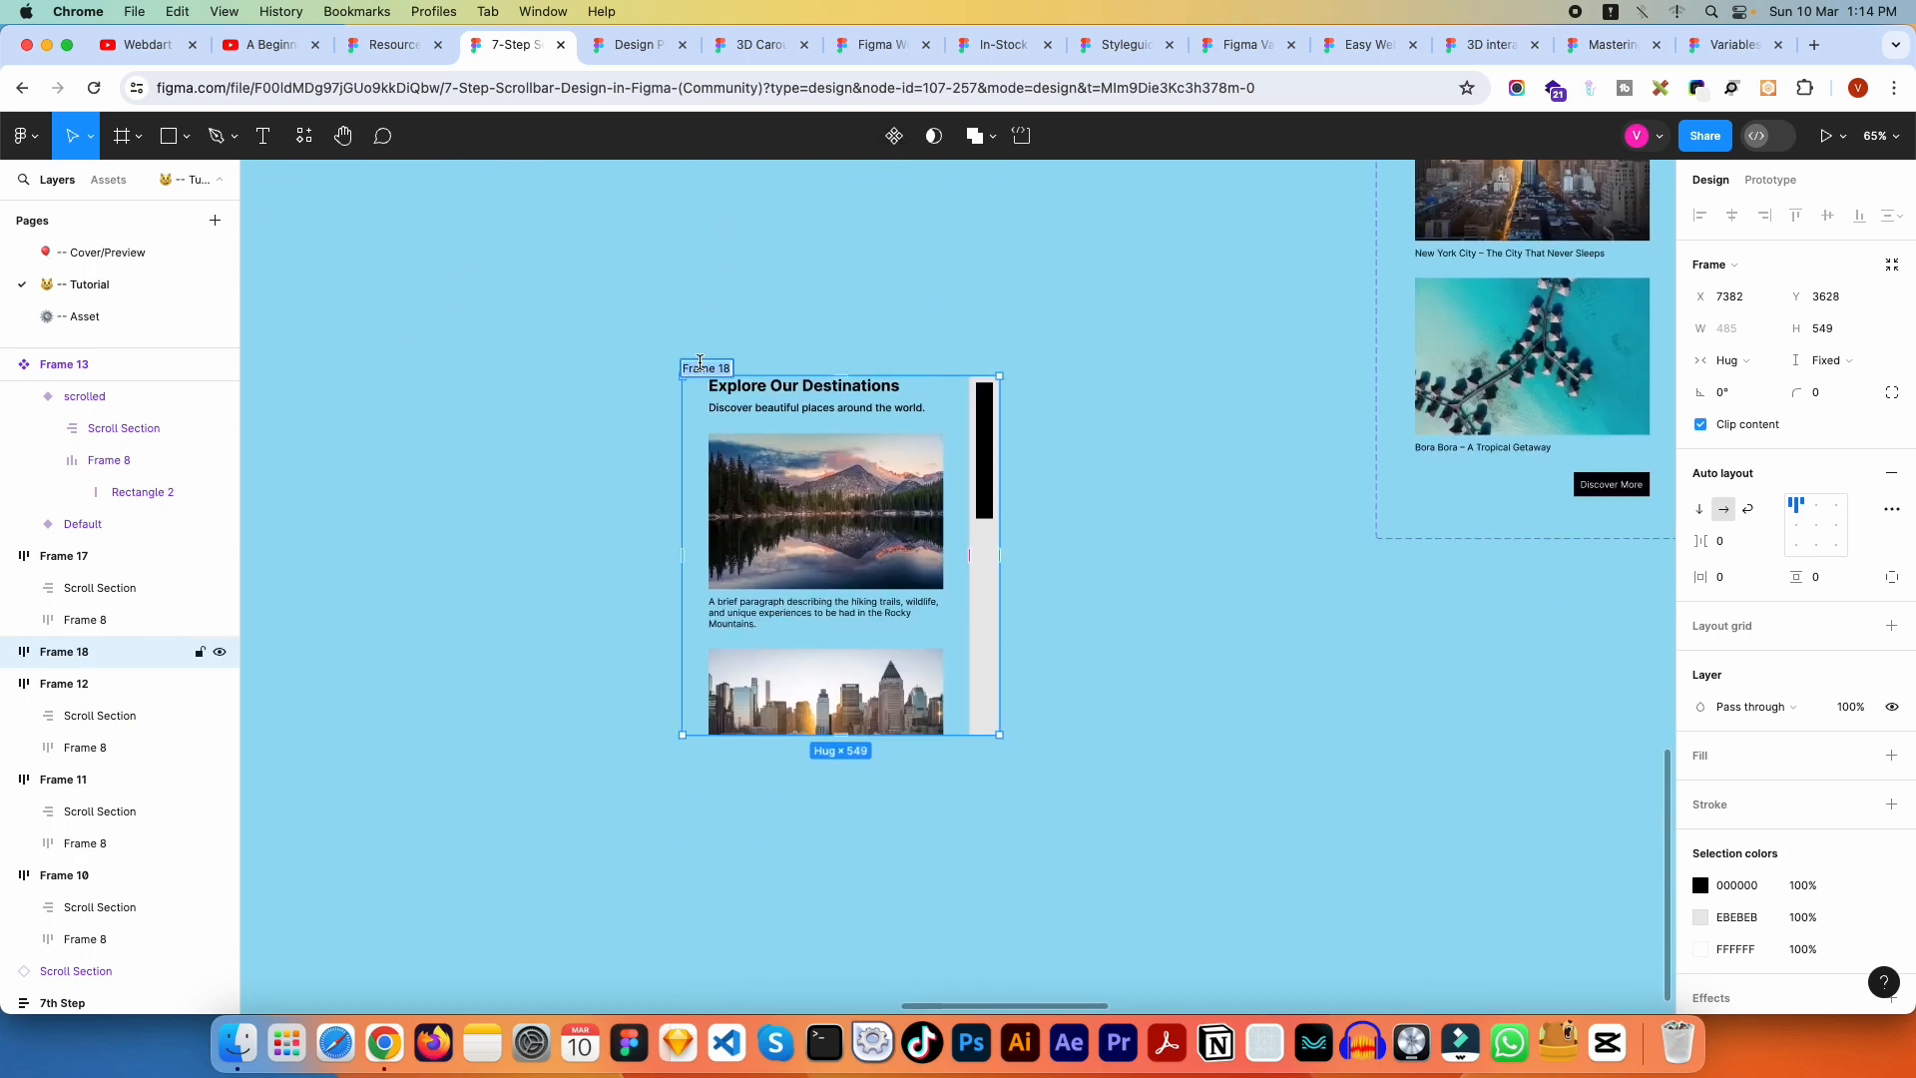
type("scroll")
key("Return")
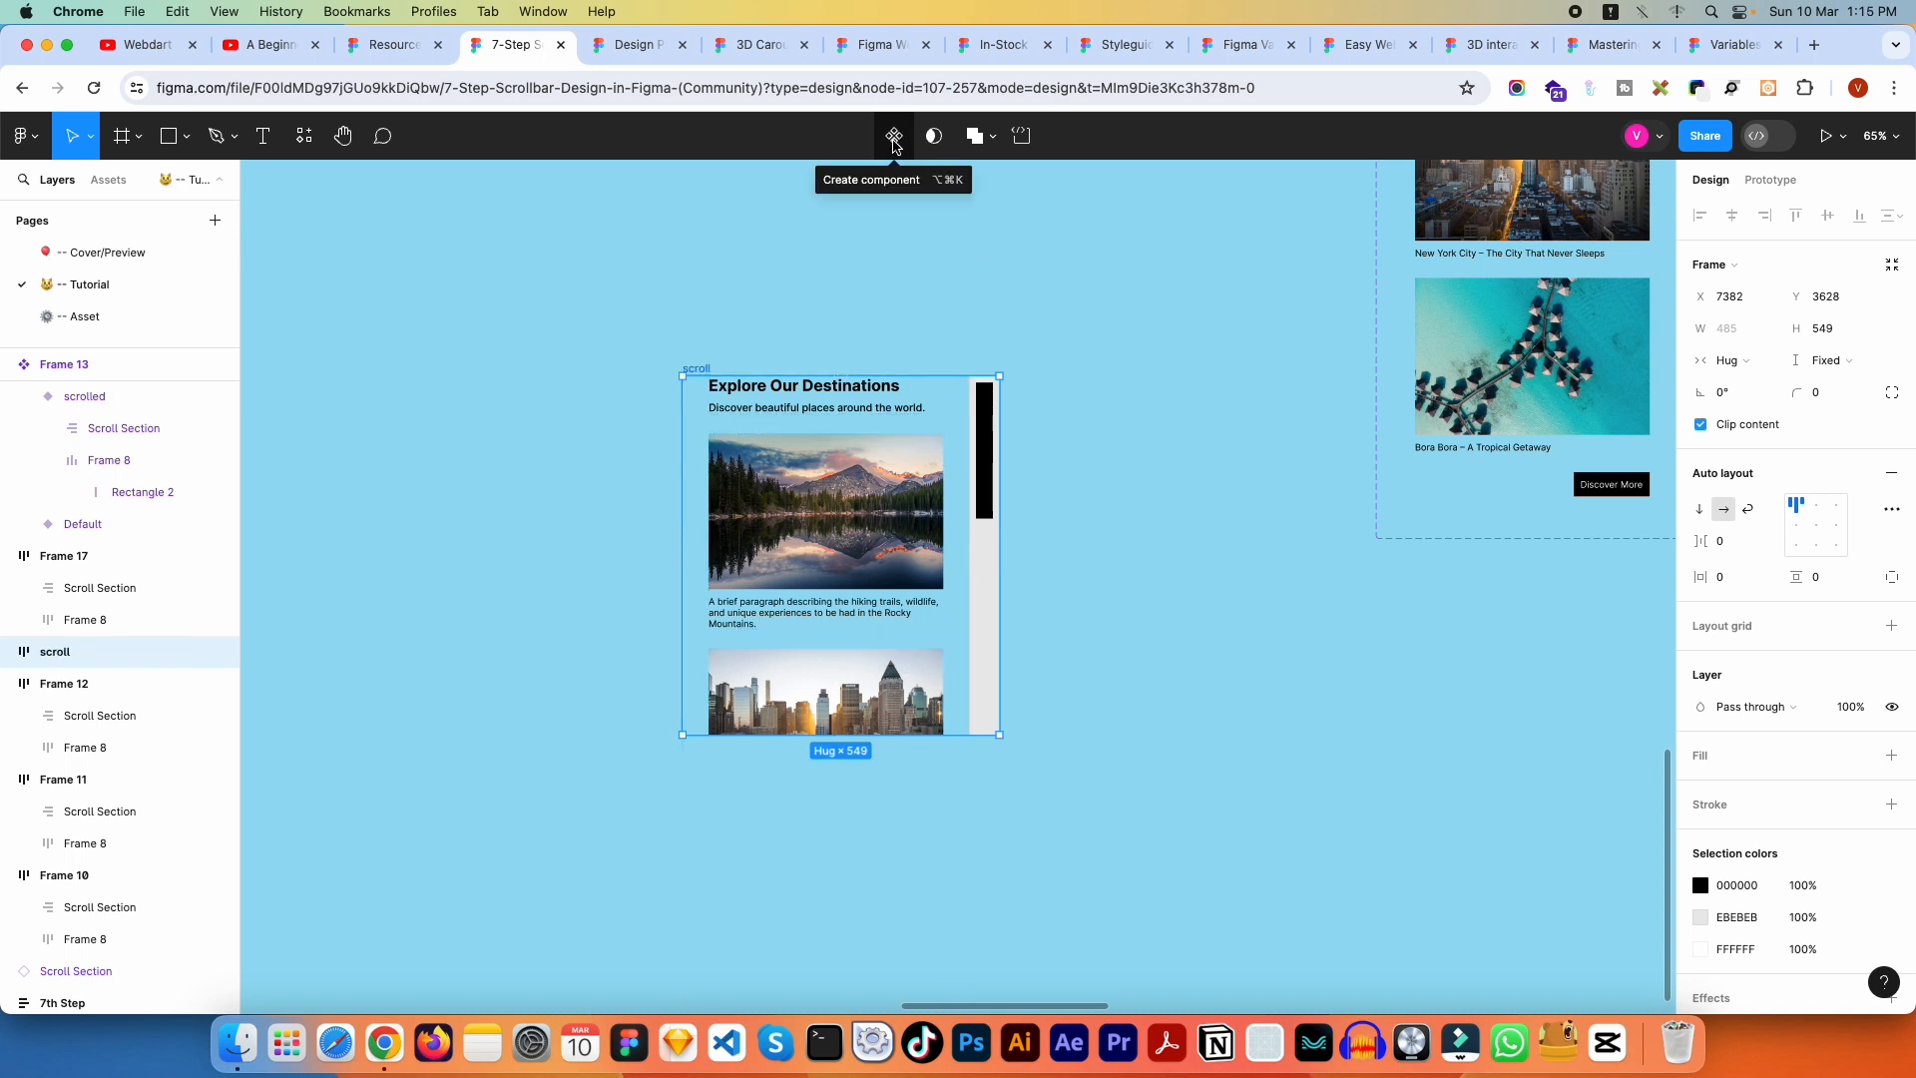
Step: Turn the scroll frame into a component and add a second variant to it
left_click(895, 140)
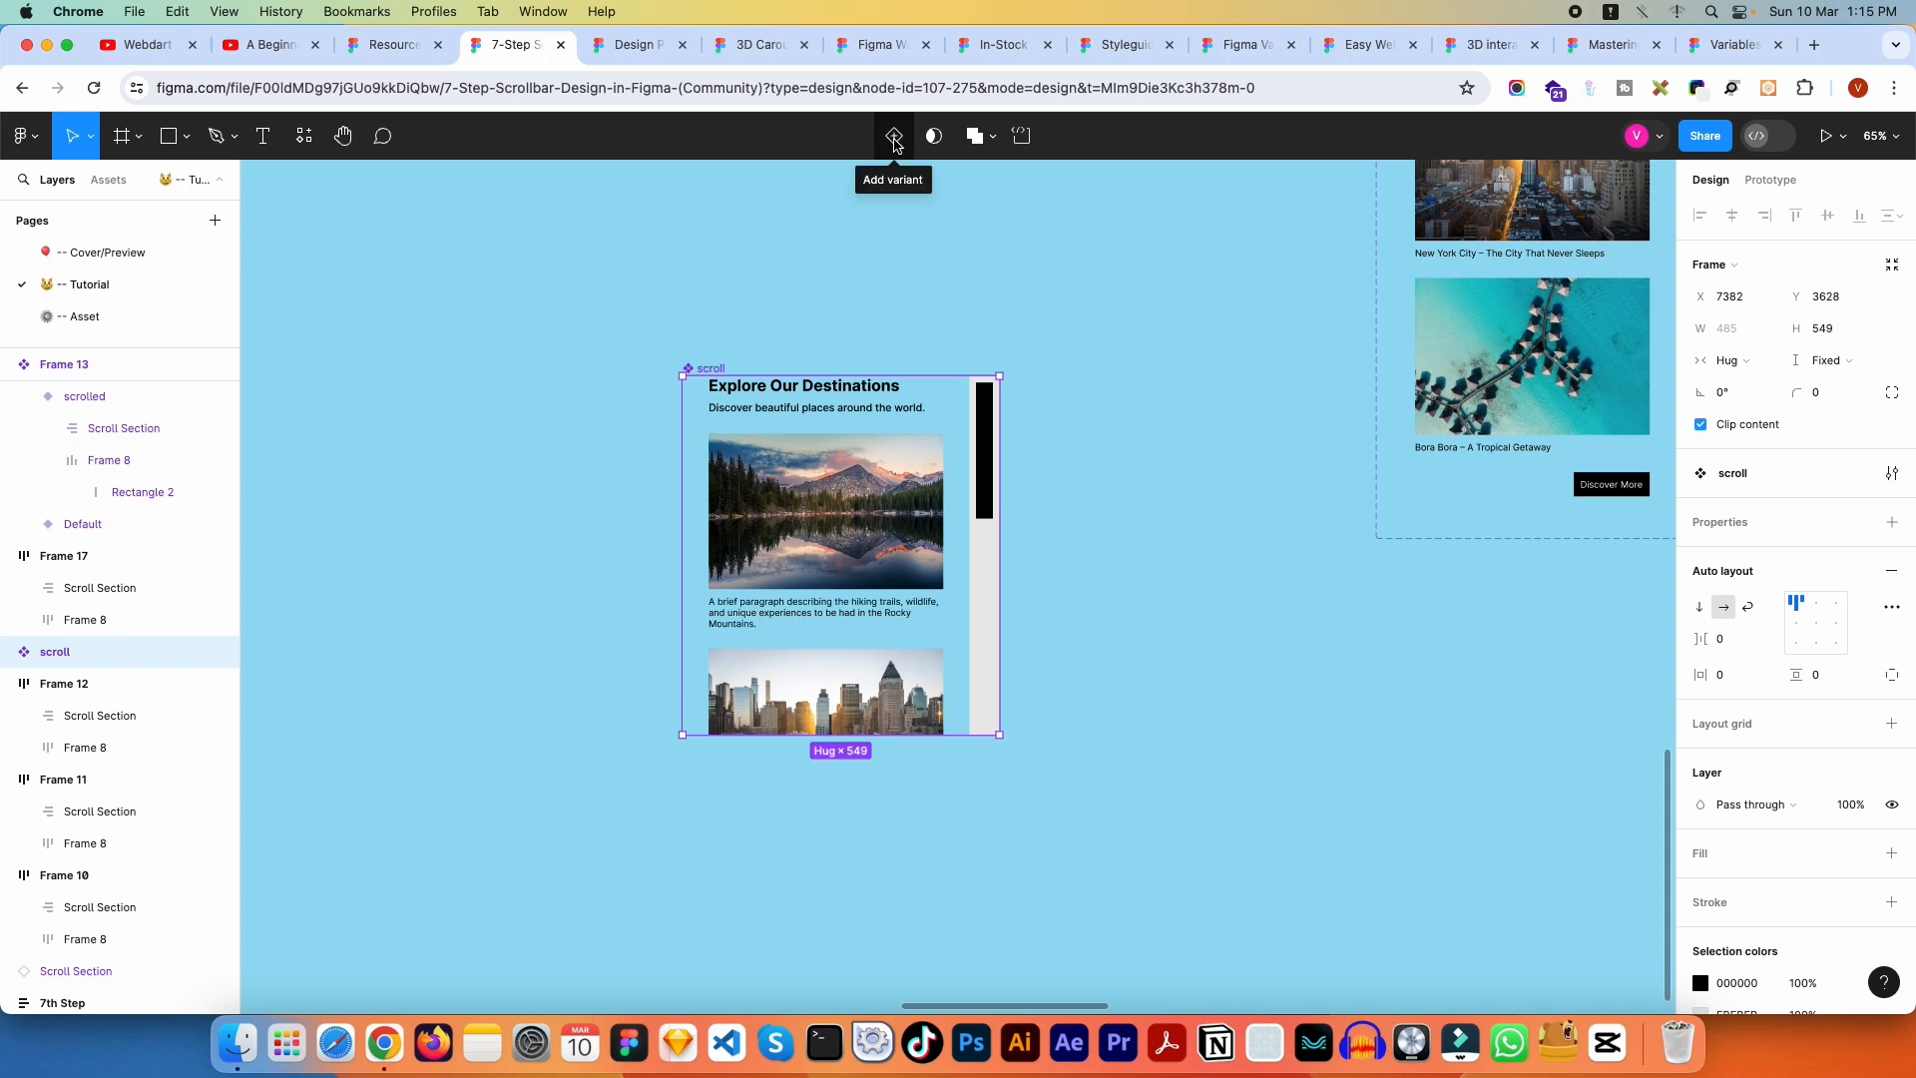
left_click(894, 138)
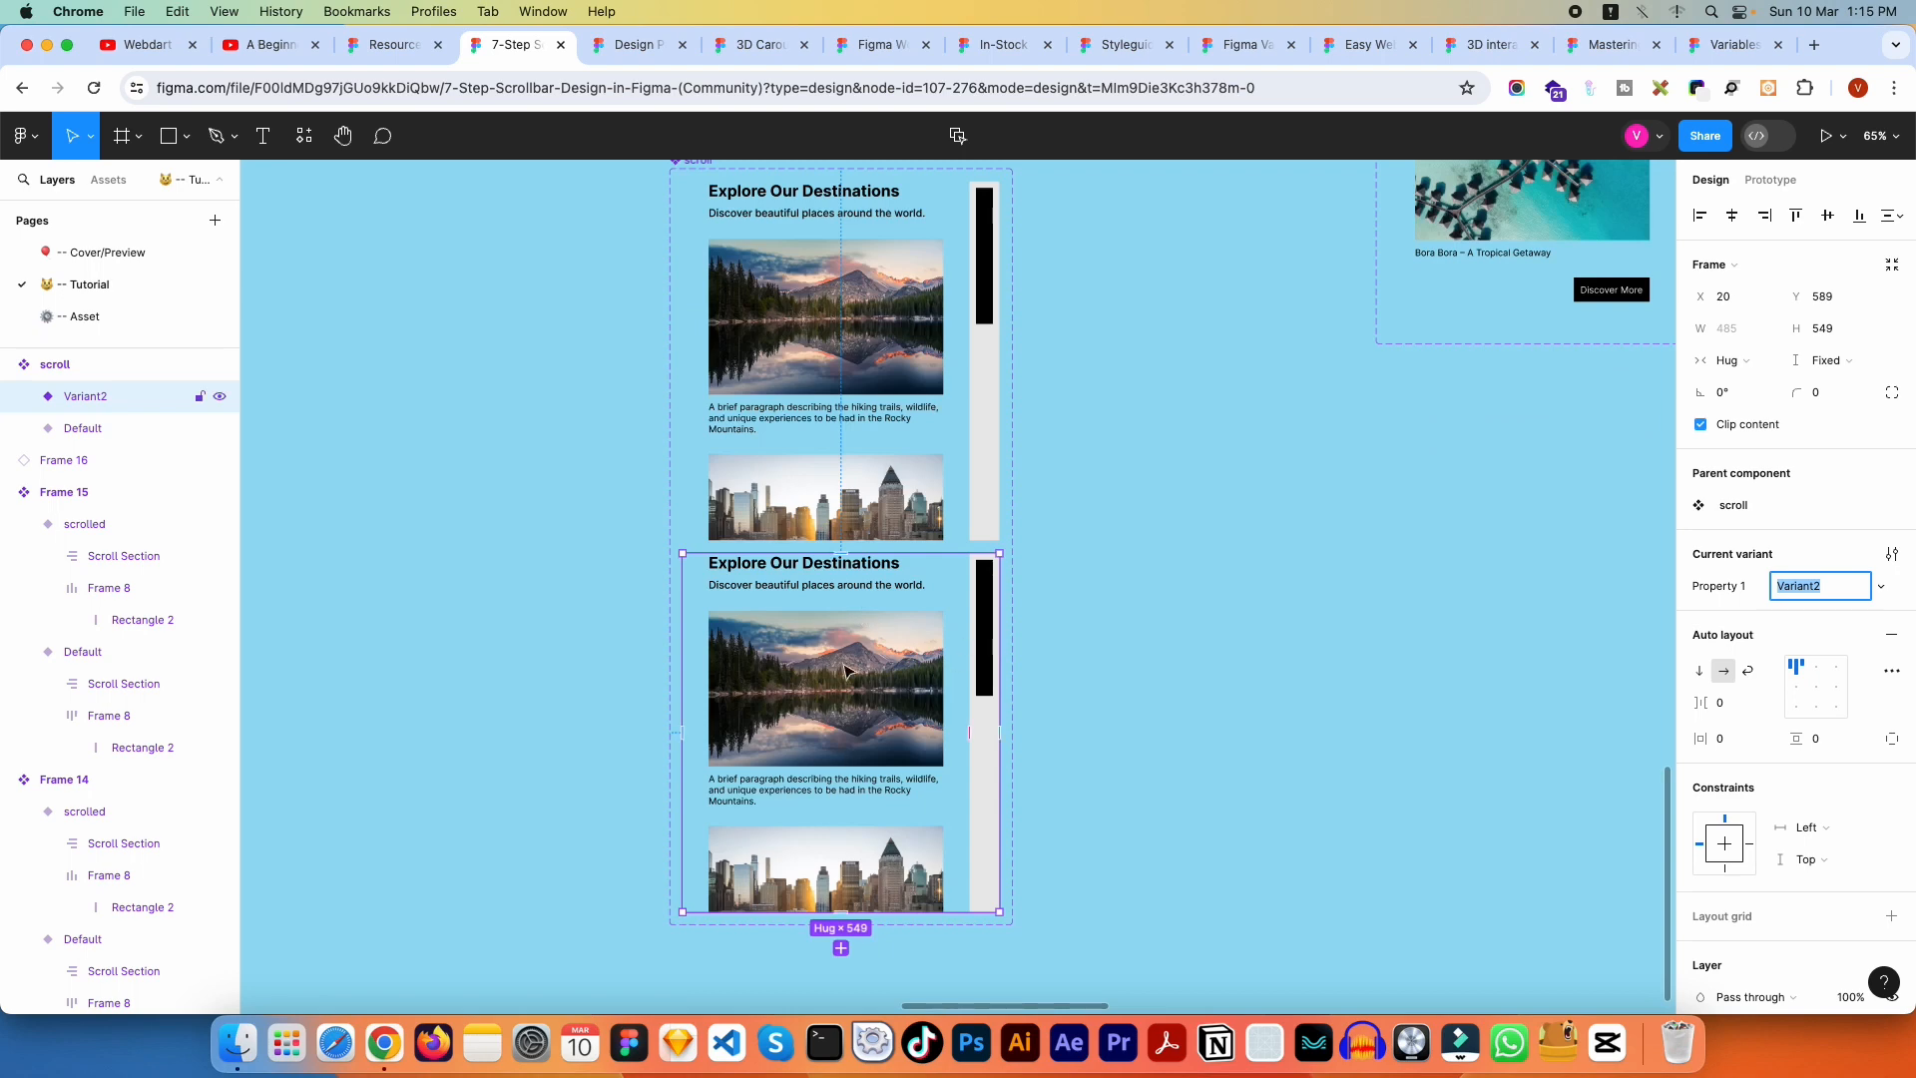
scroll(848, 659, "down", 2)
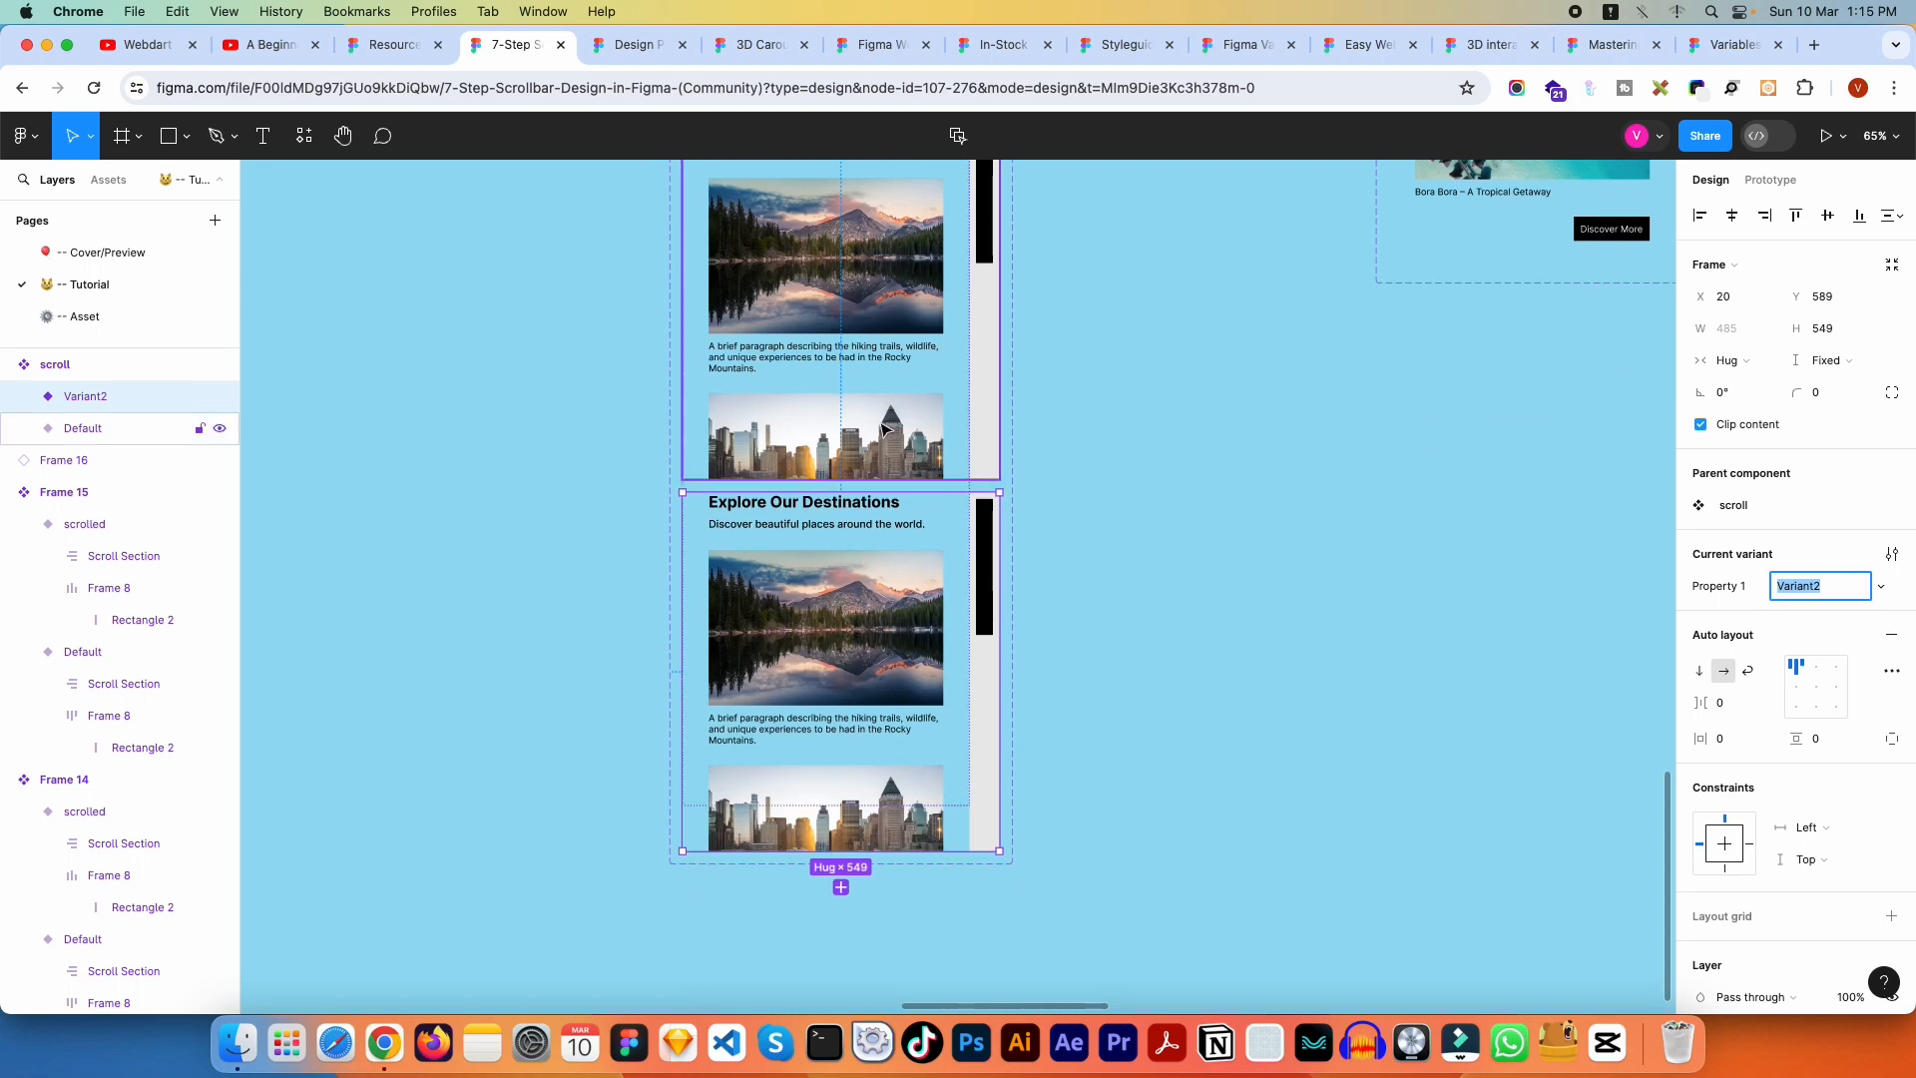
scroll(864, 359, "up", 5)
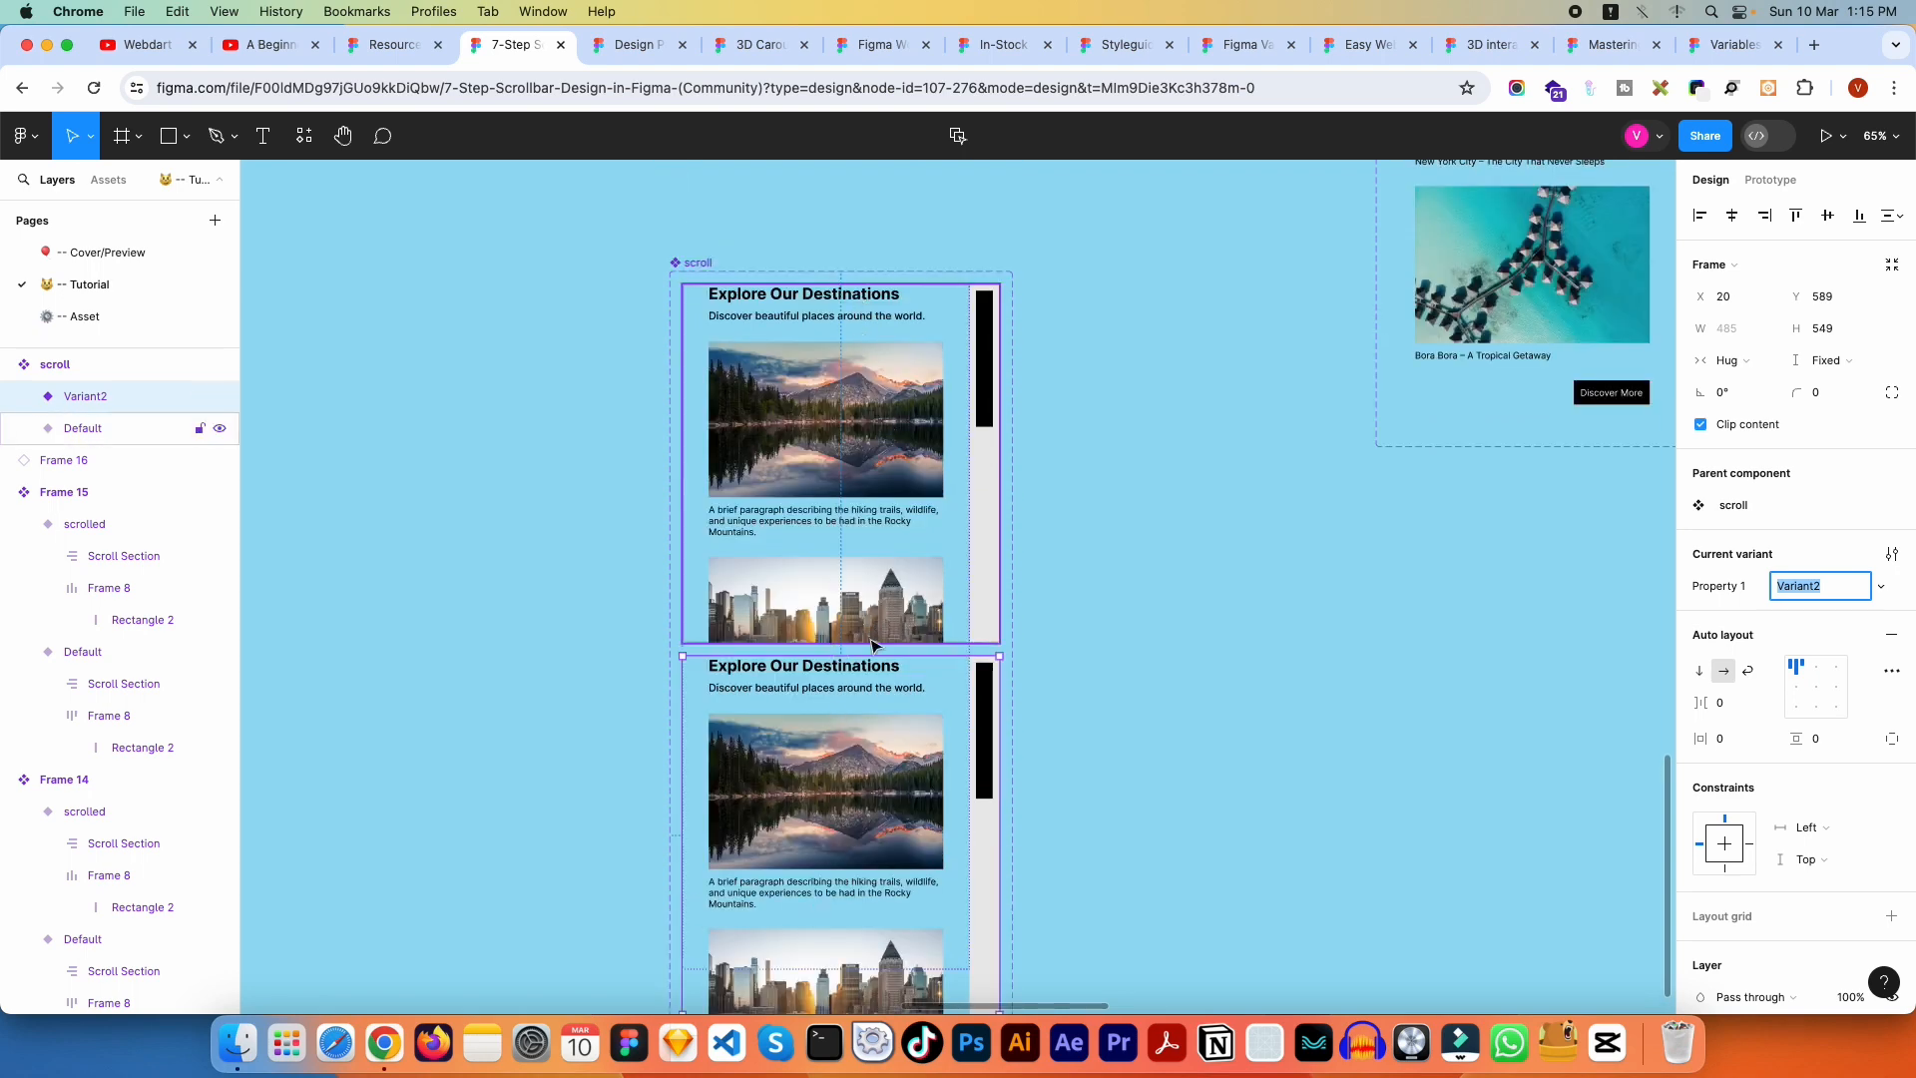
scroll(902, 505, "down", 3)
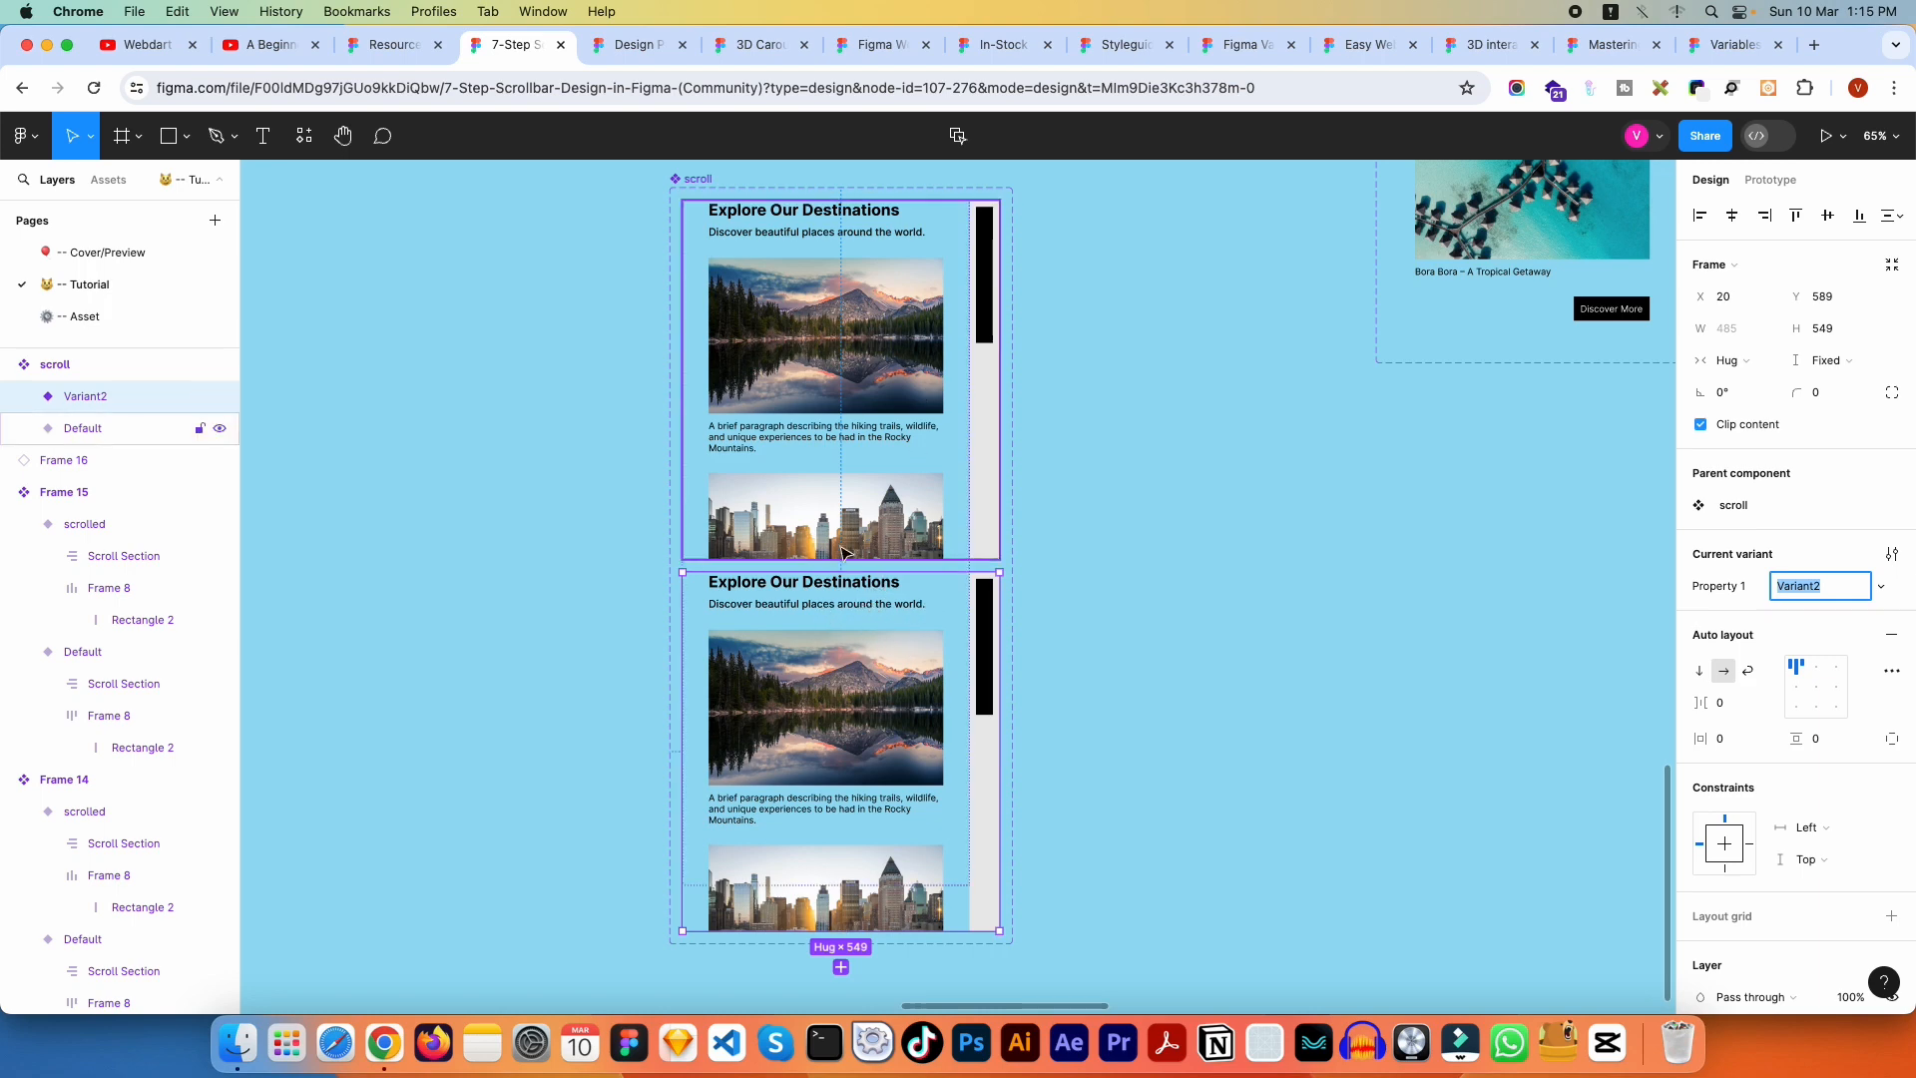
Step: Set the auto layout alignment to bottom left for Variant2 and for the scroll bar inside it
left_click(859, 590)
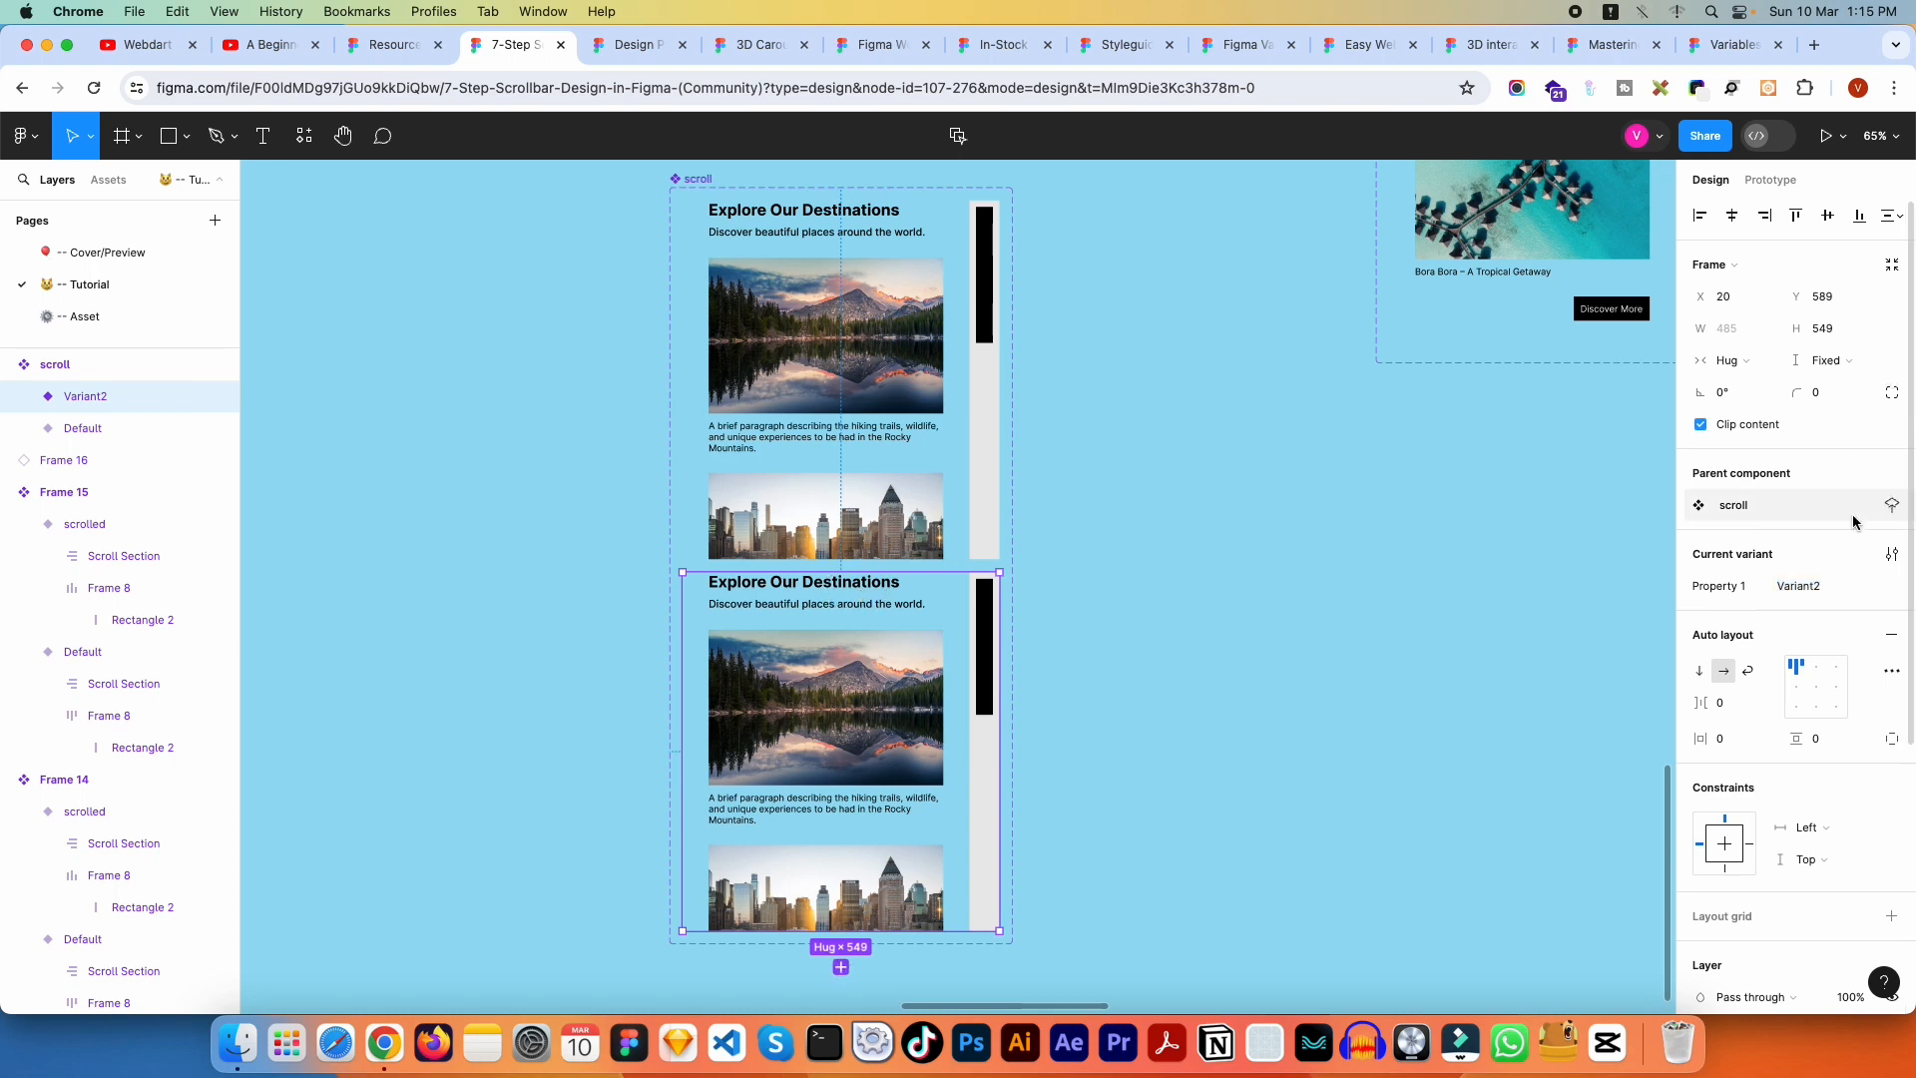
scroll(1836, 619, "down", 1)
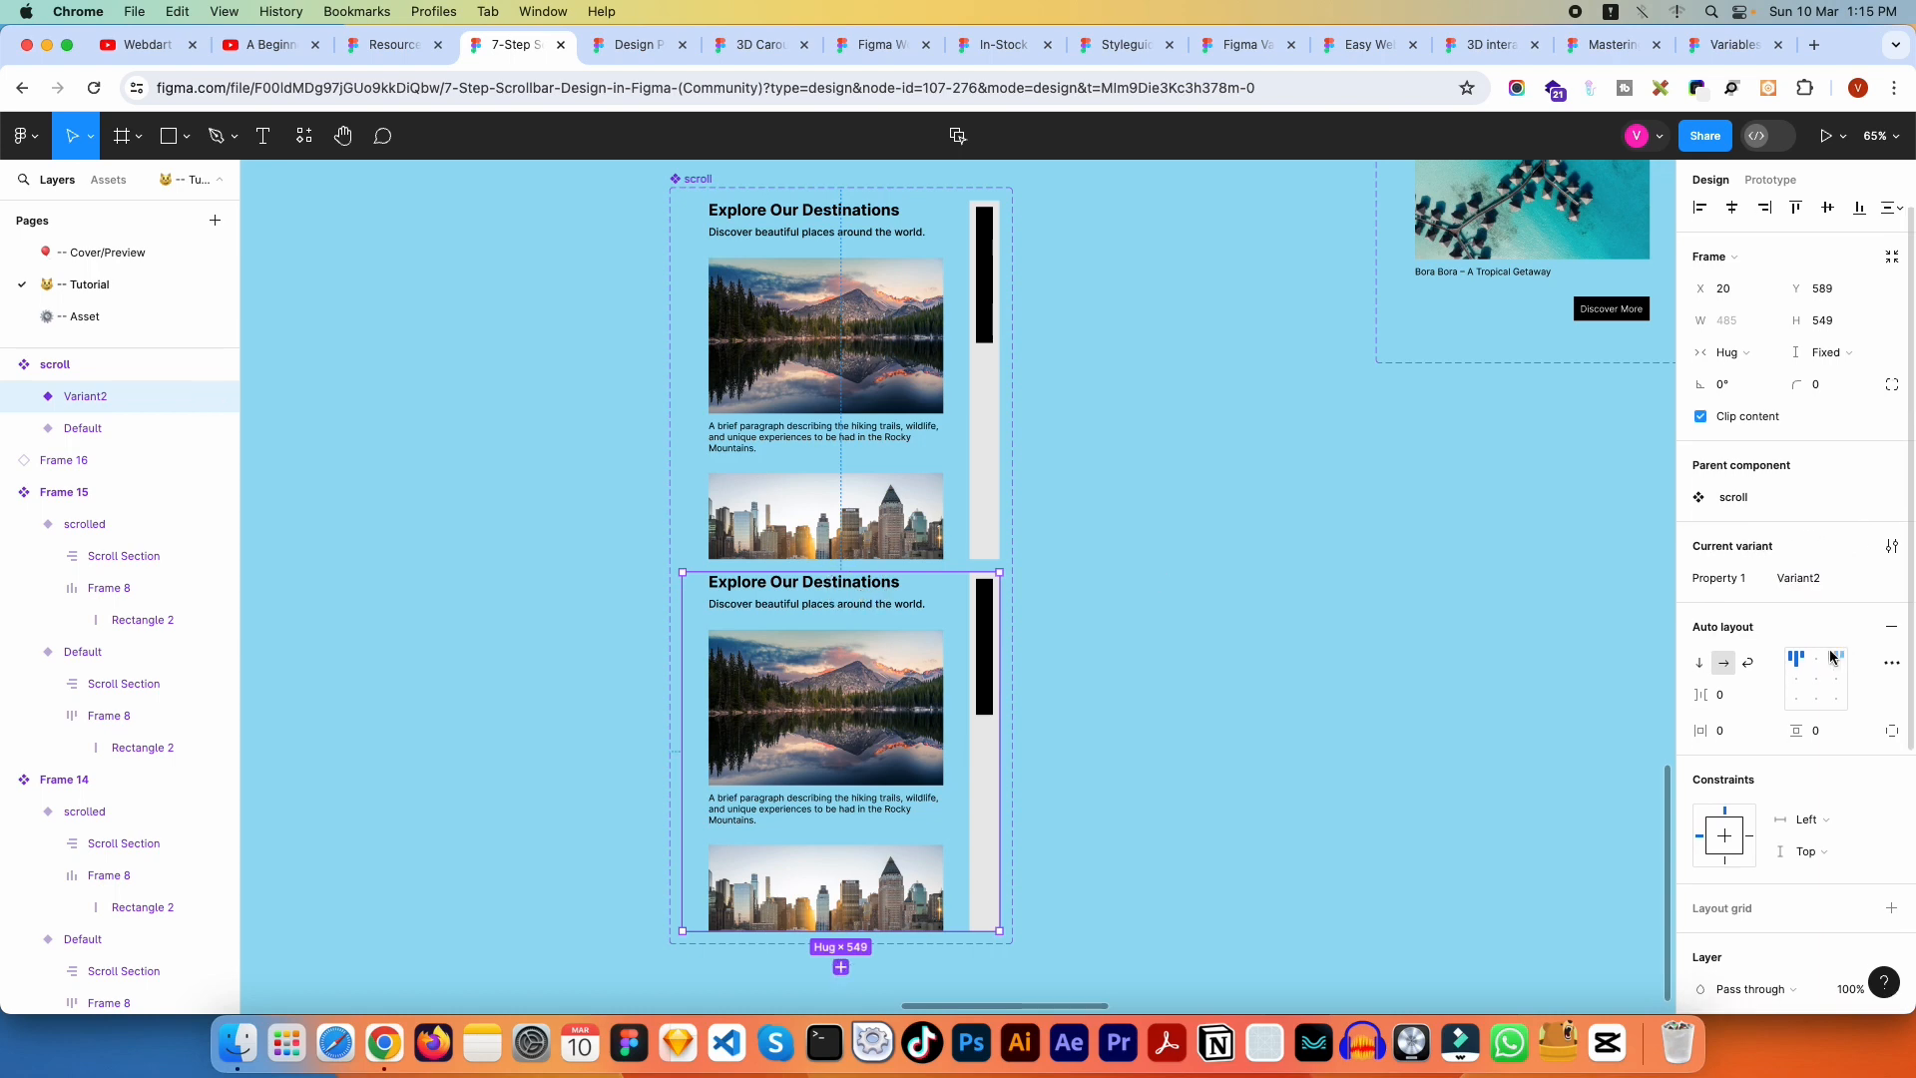
left_click(1796, 700)
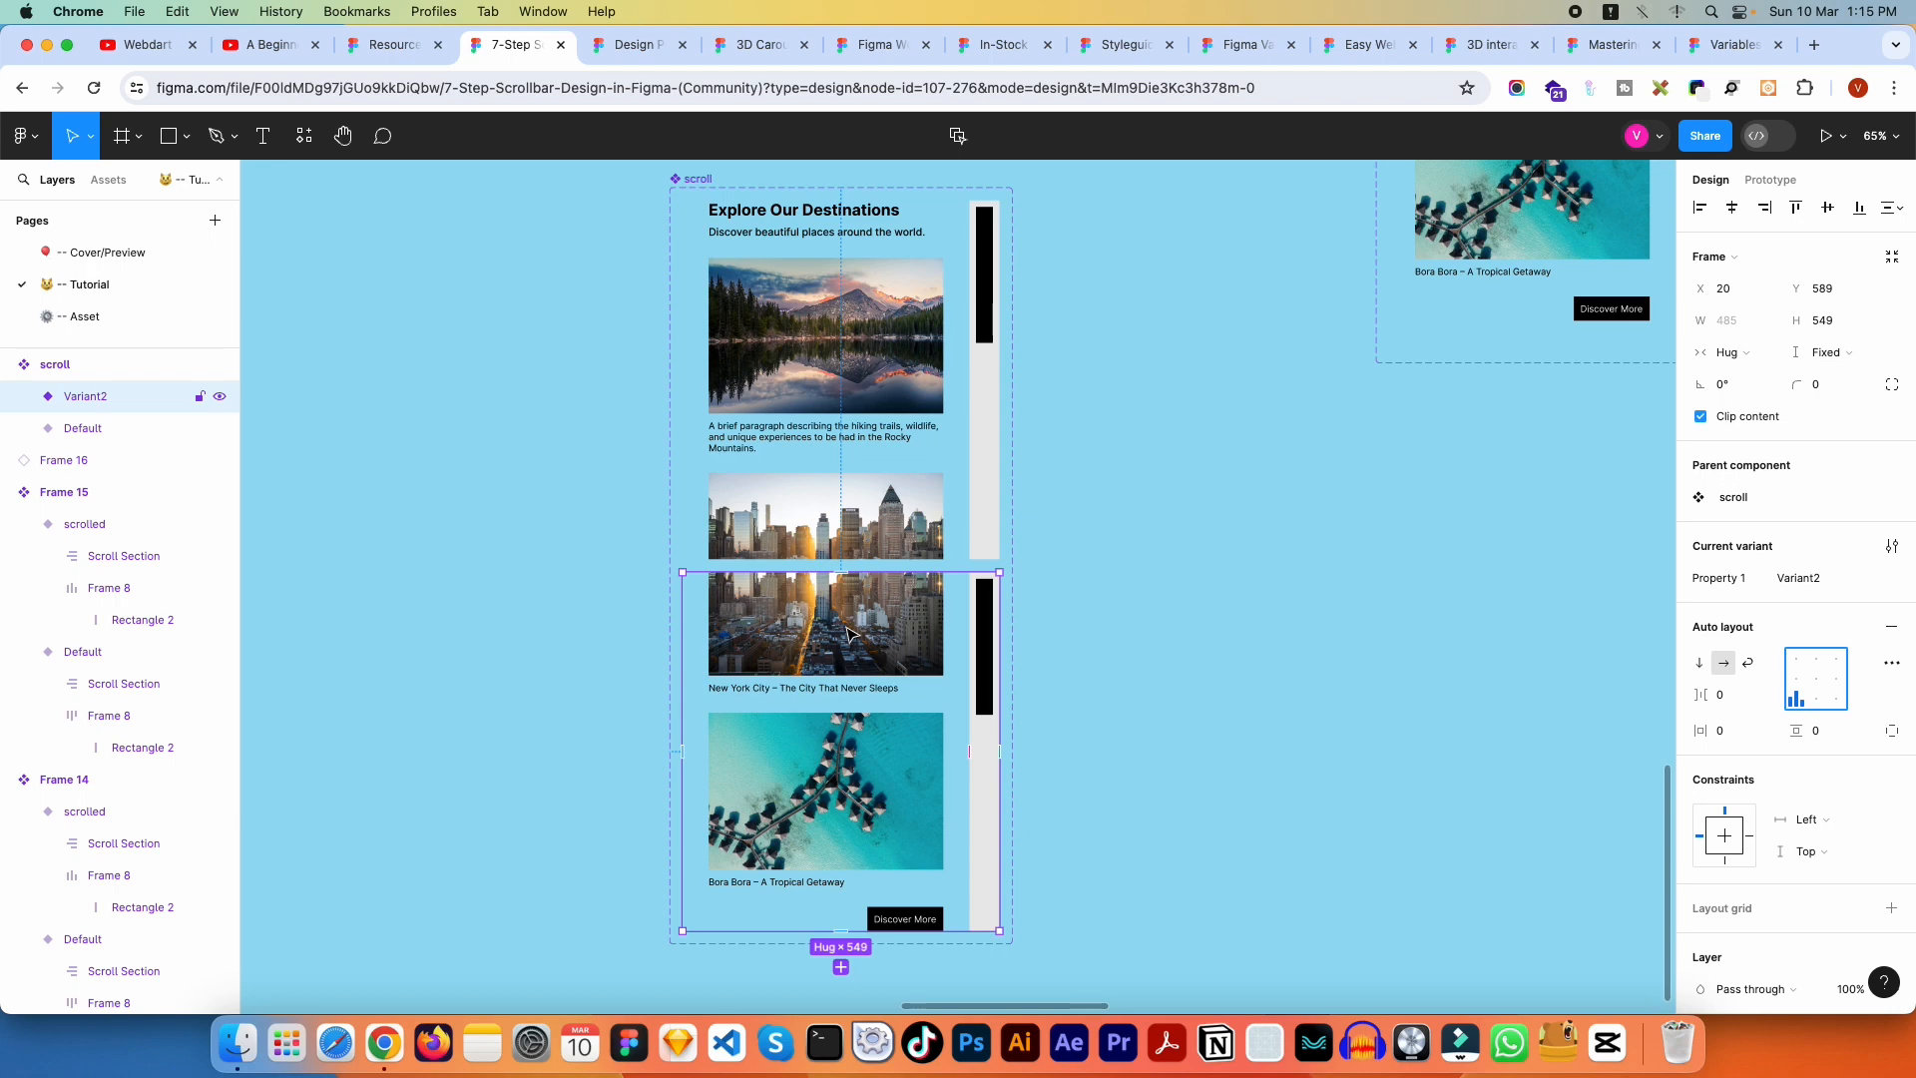
left_click(985, 606)
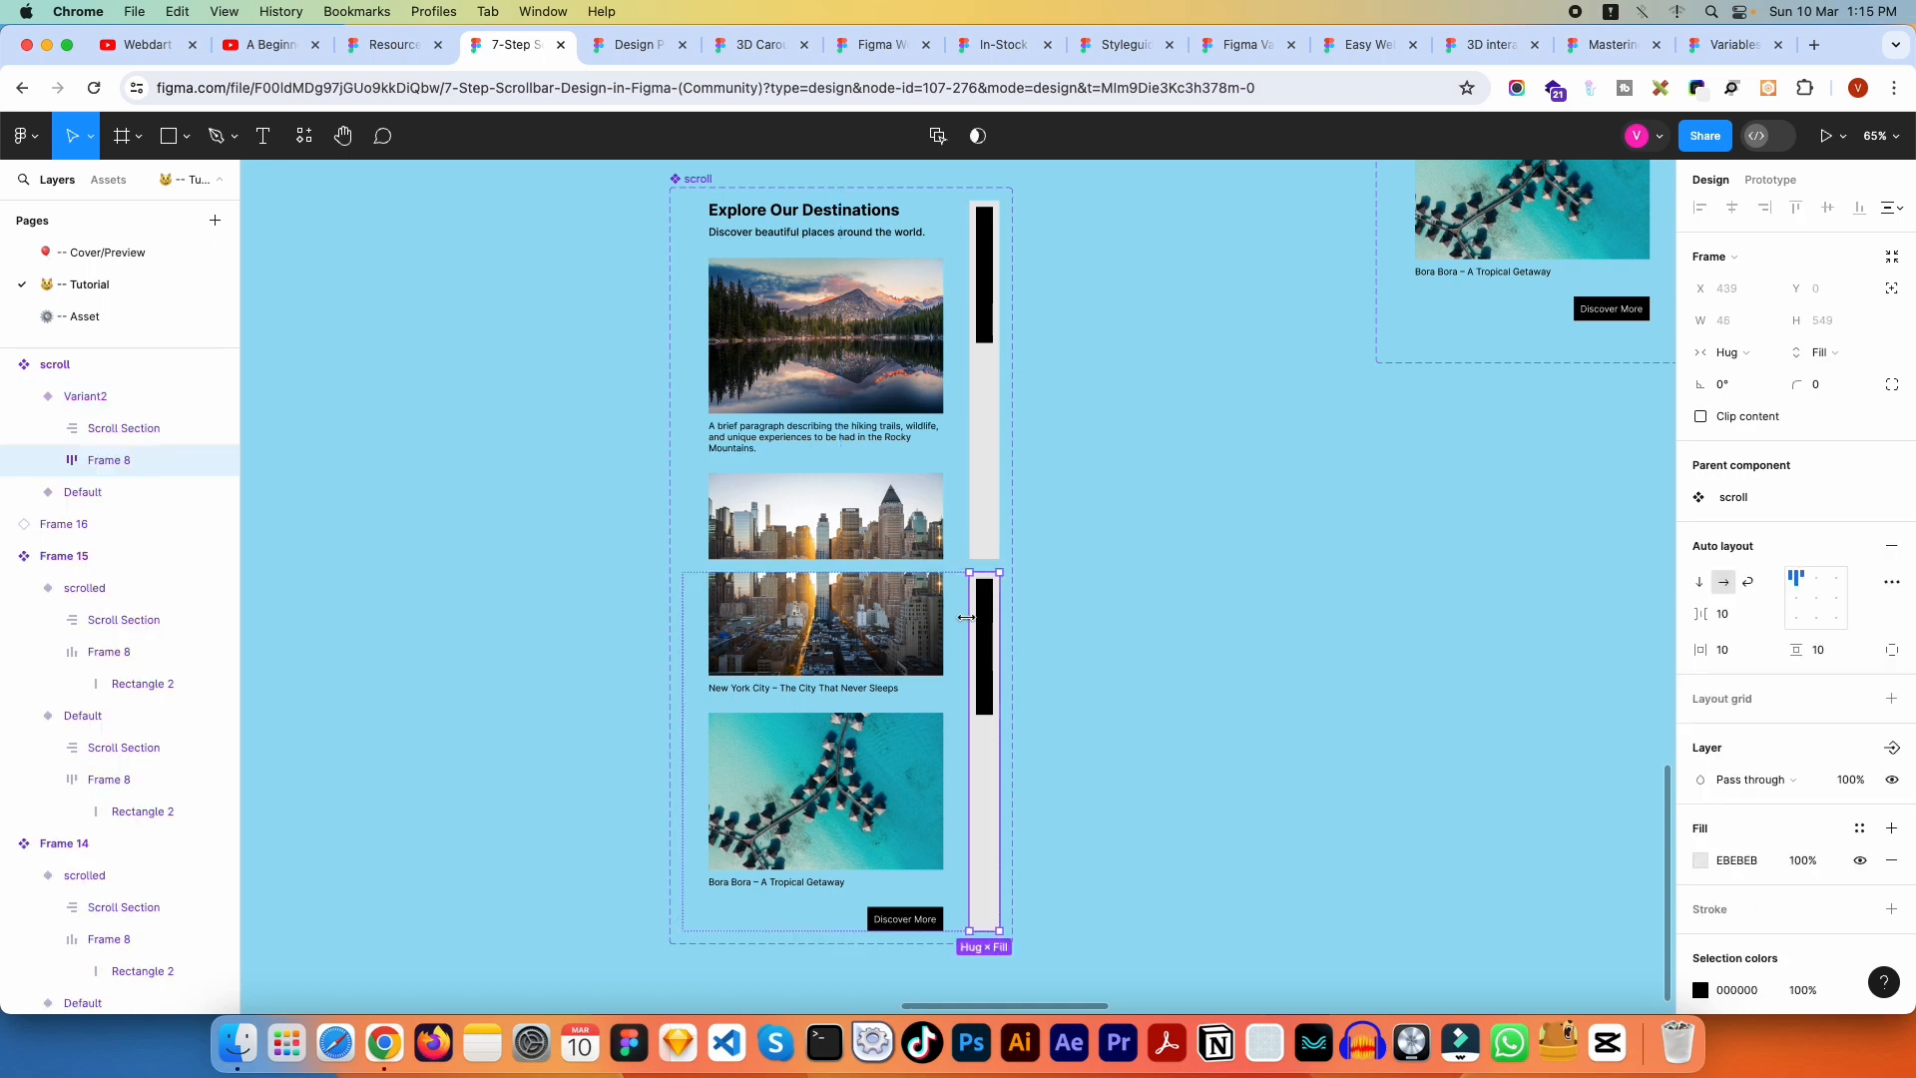
left_click(1796, 625)
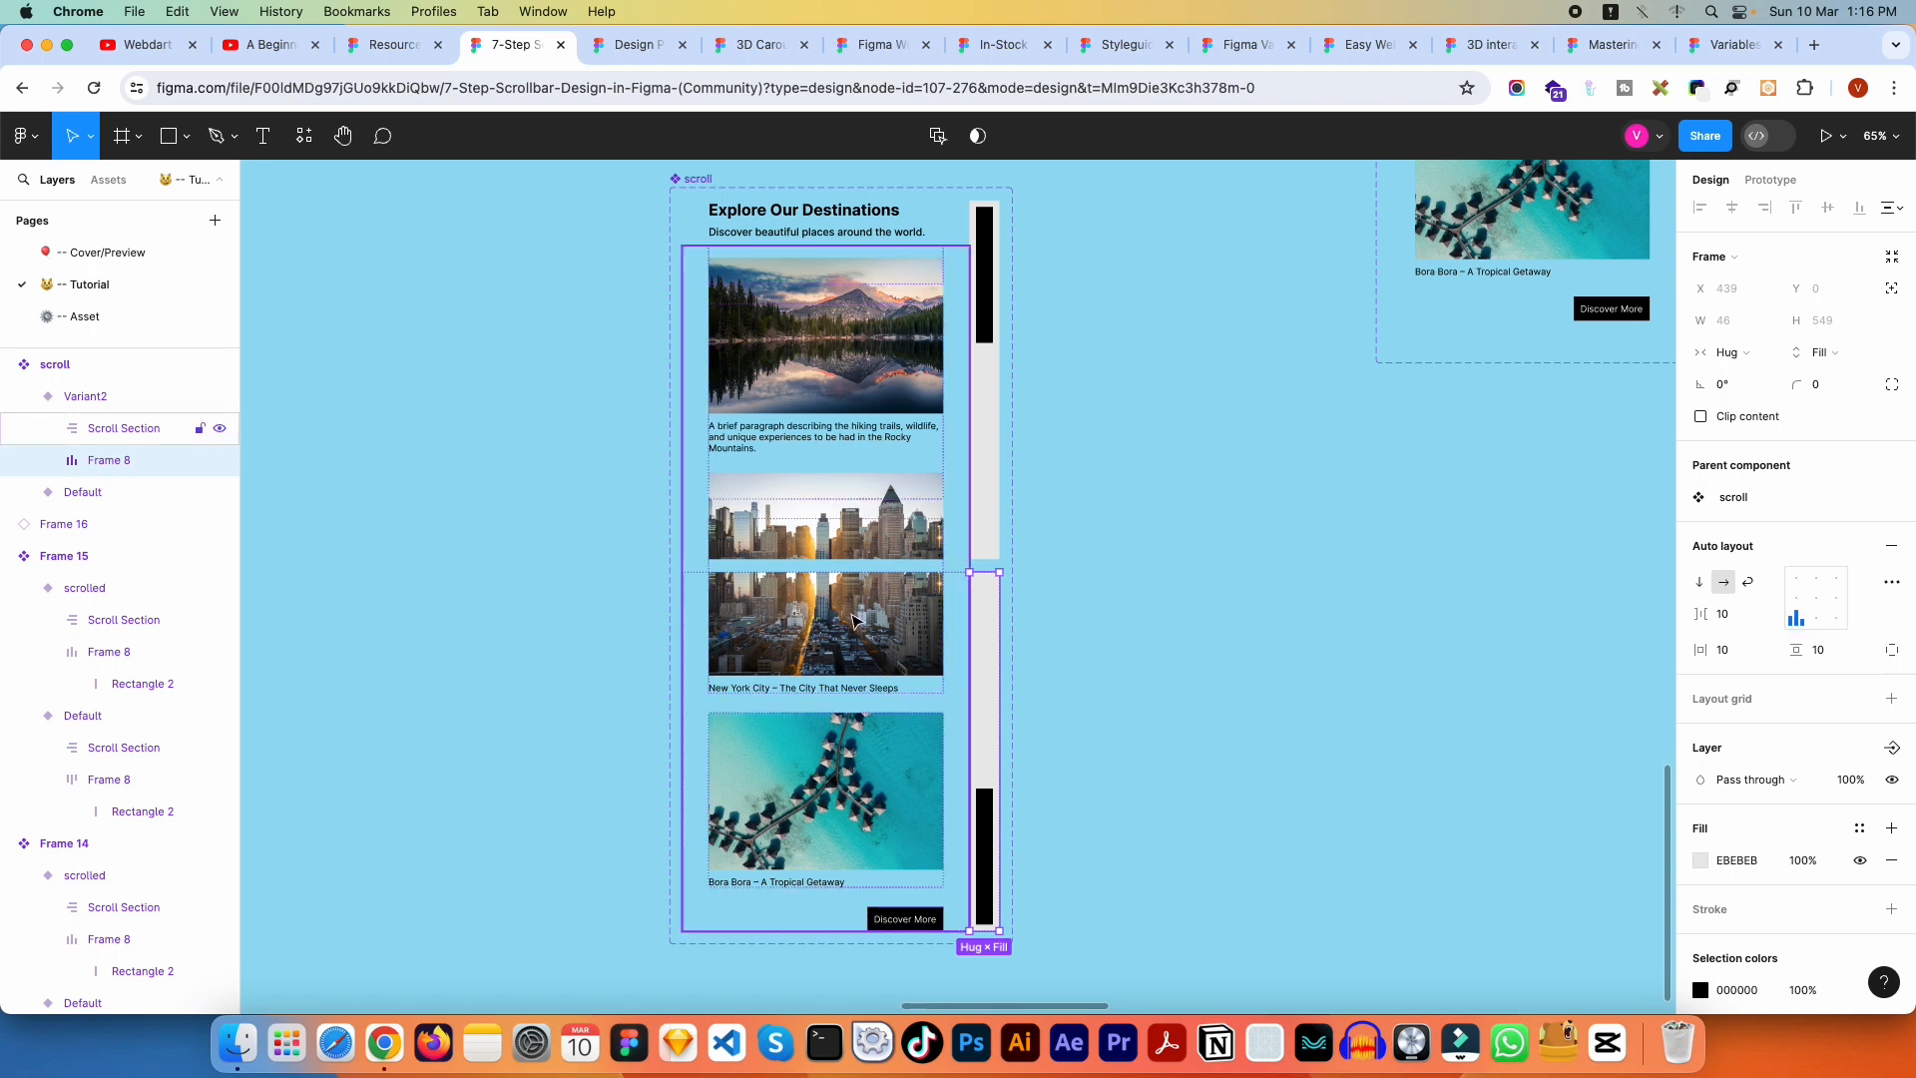
Step: Move Variant2 up to Y 571 so that it adjoins the Default variant's lower edge, and deselect it
left_click(851, 618)
left_click(865, 661, "shift")
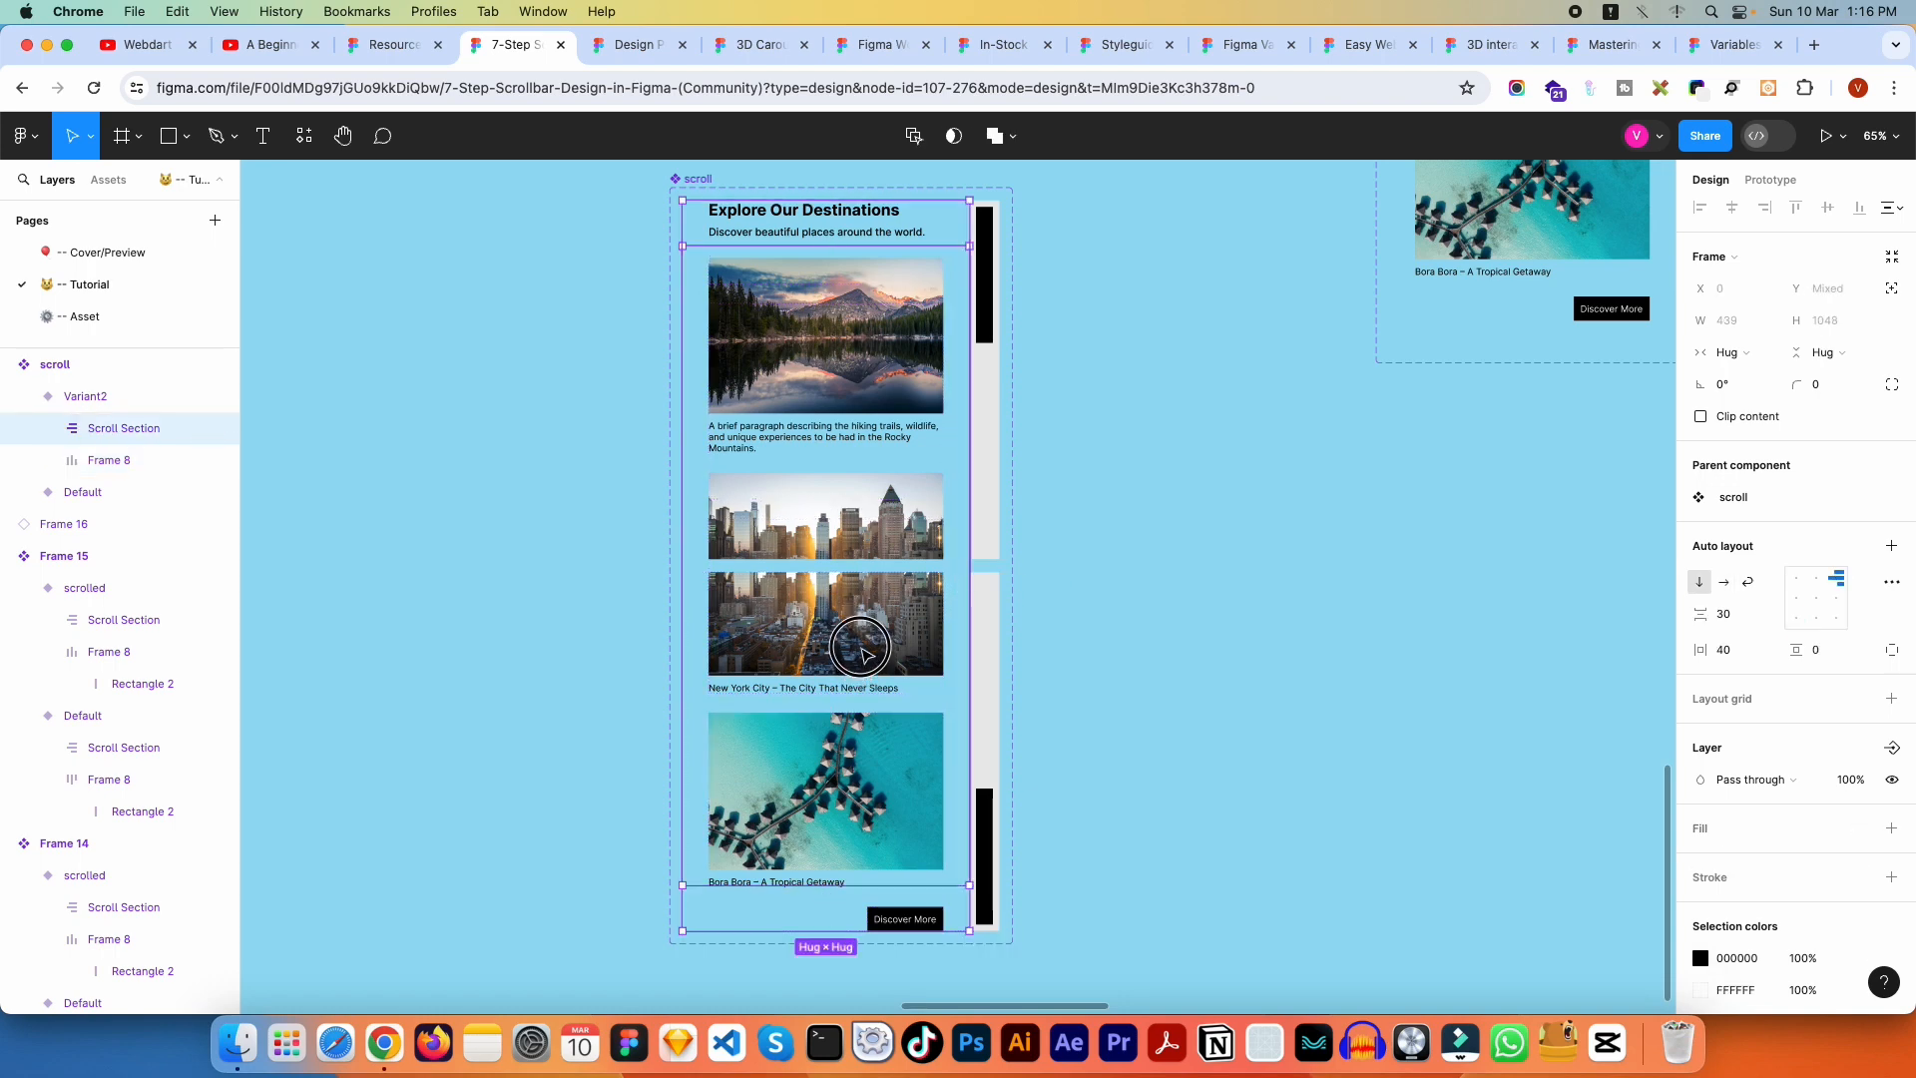
left_click(92, 396)
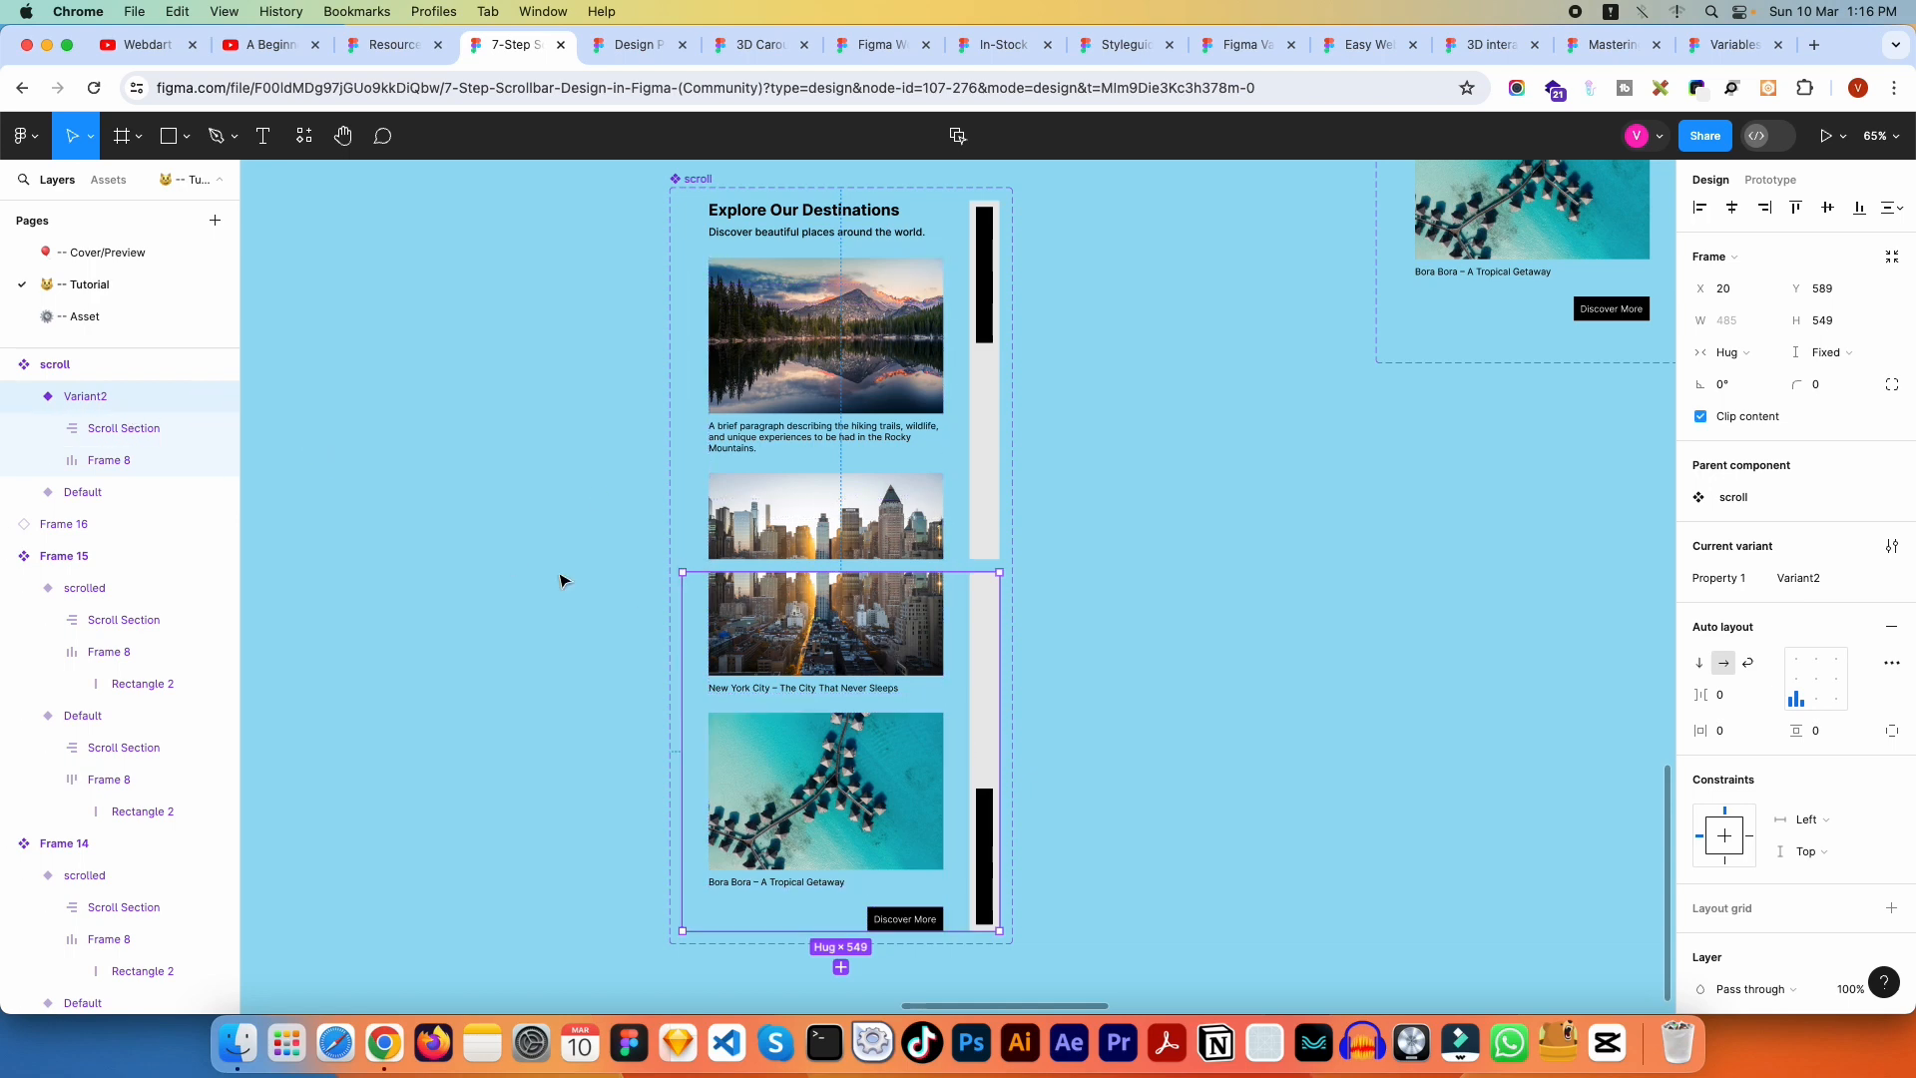
left_click(858, 648)
left_click_drag(857, 650, 856, 644)
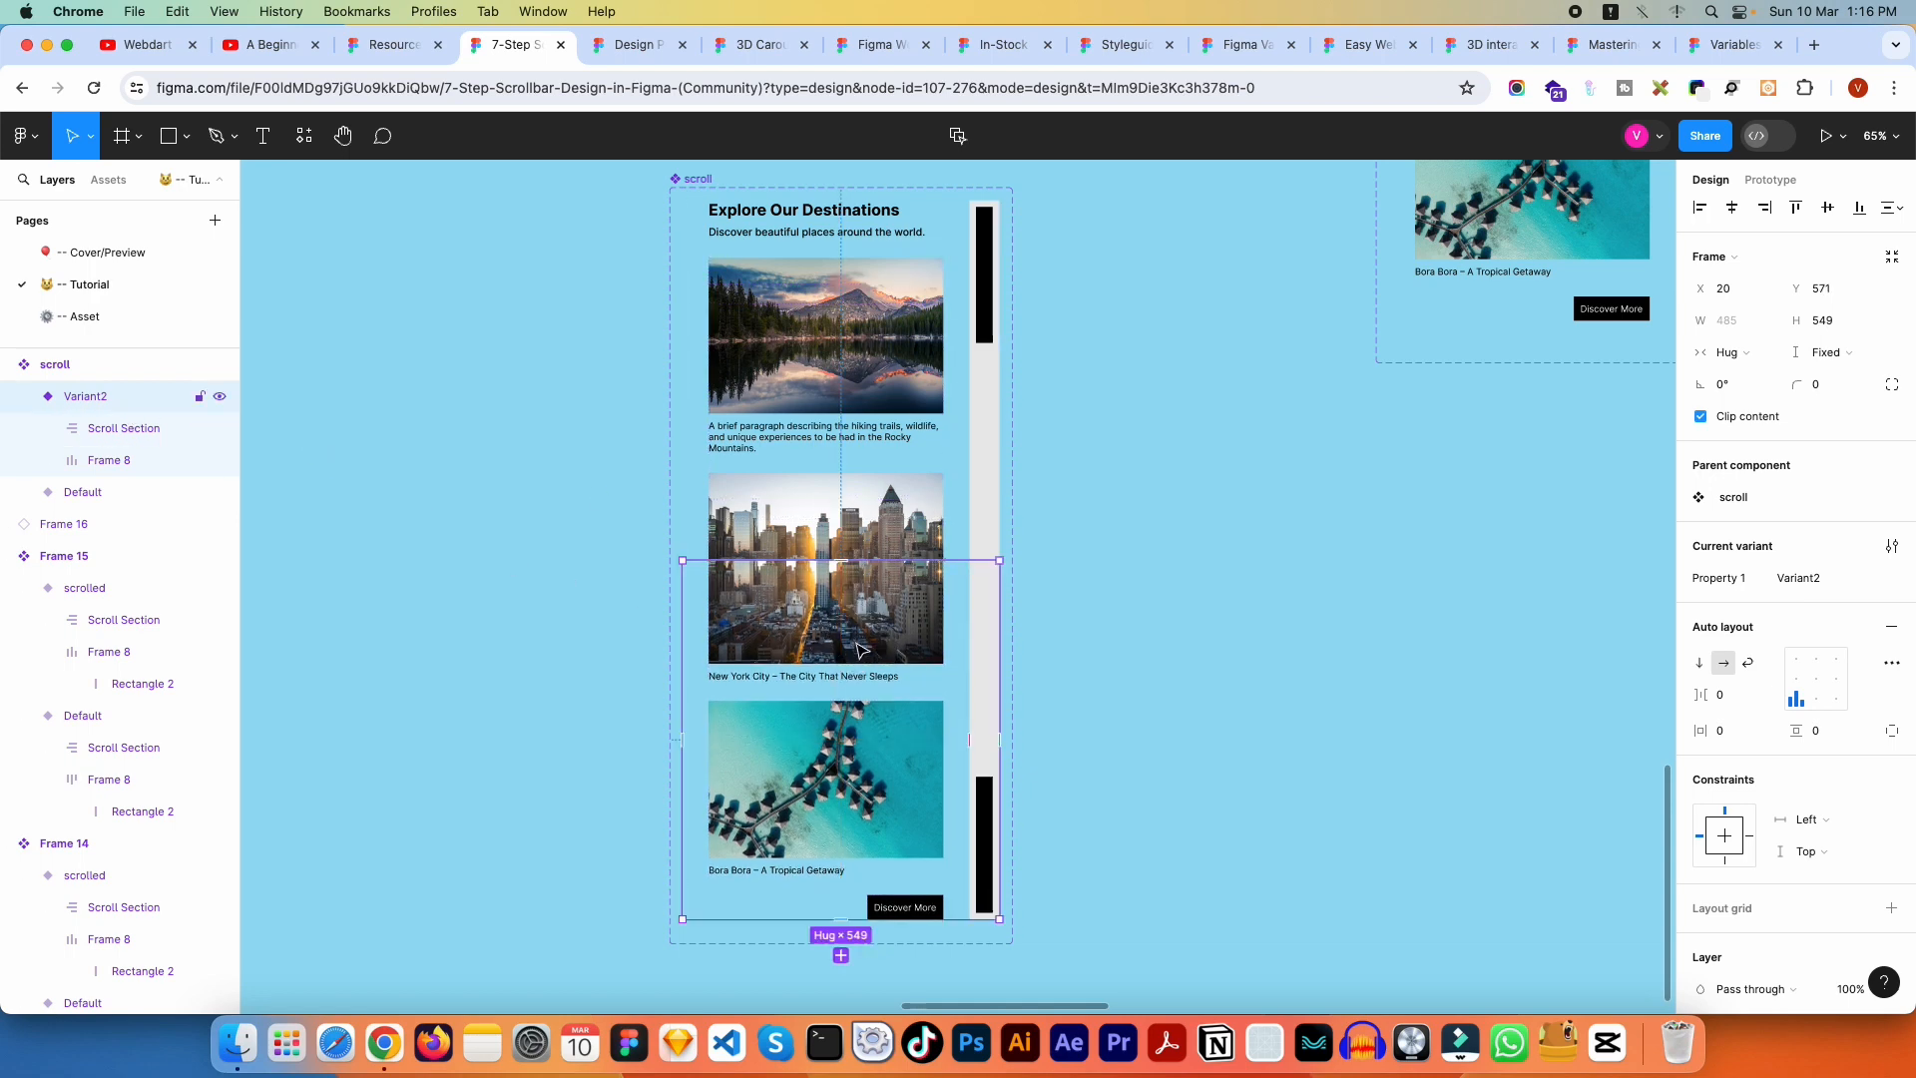
left_click(1208, 639)
left_click_drag(1177, 617, 1048, 676)
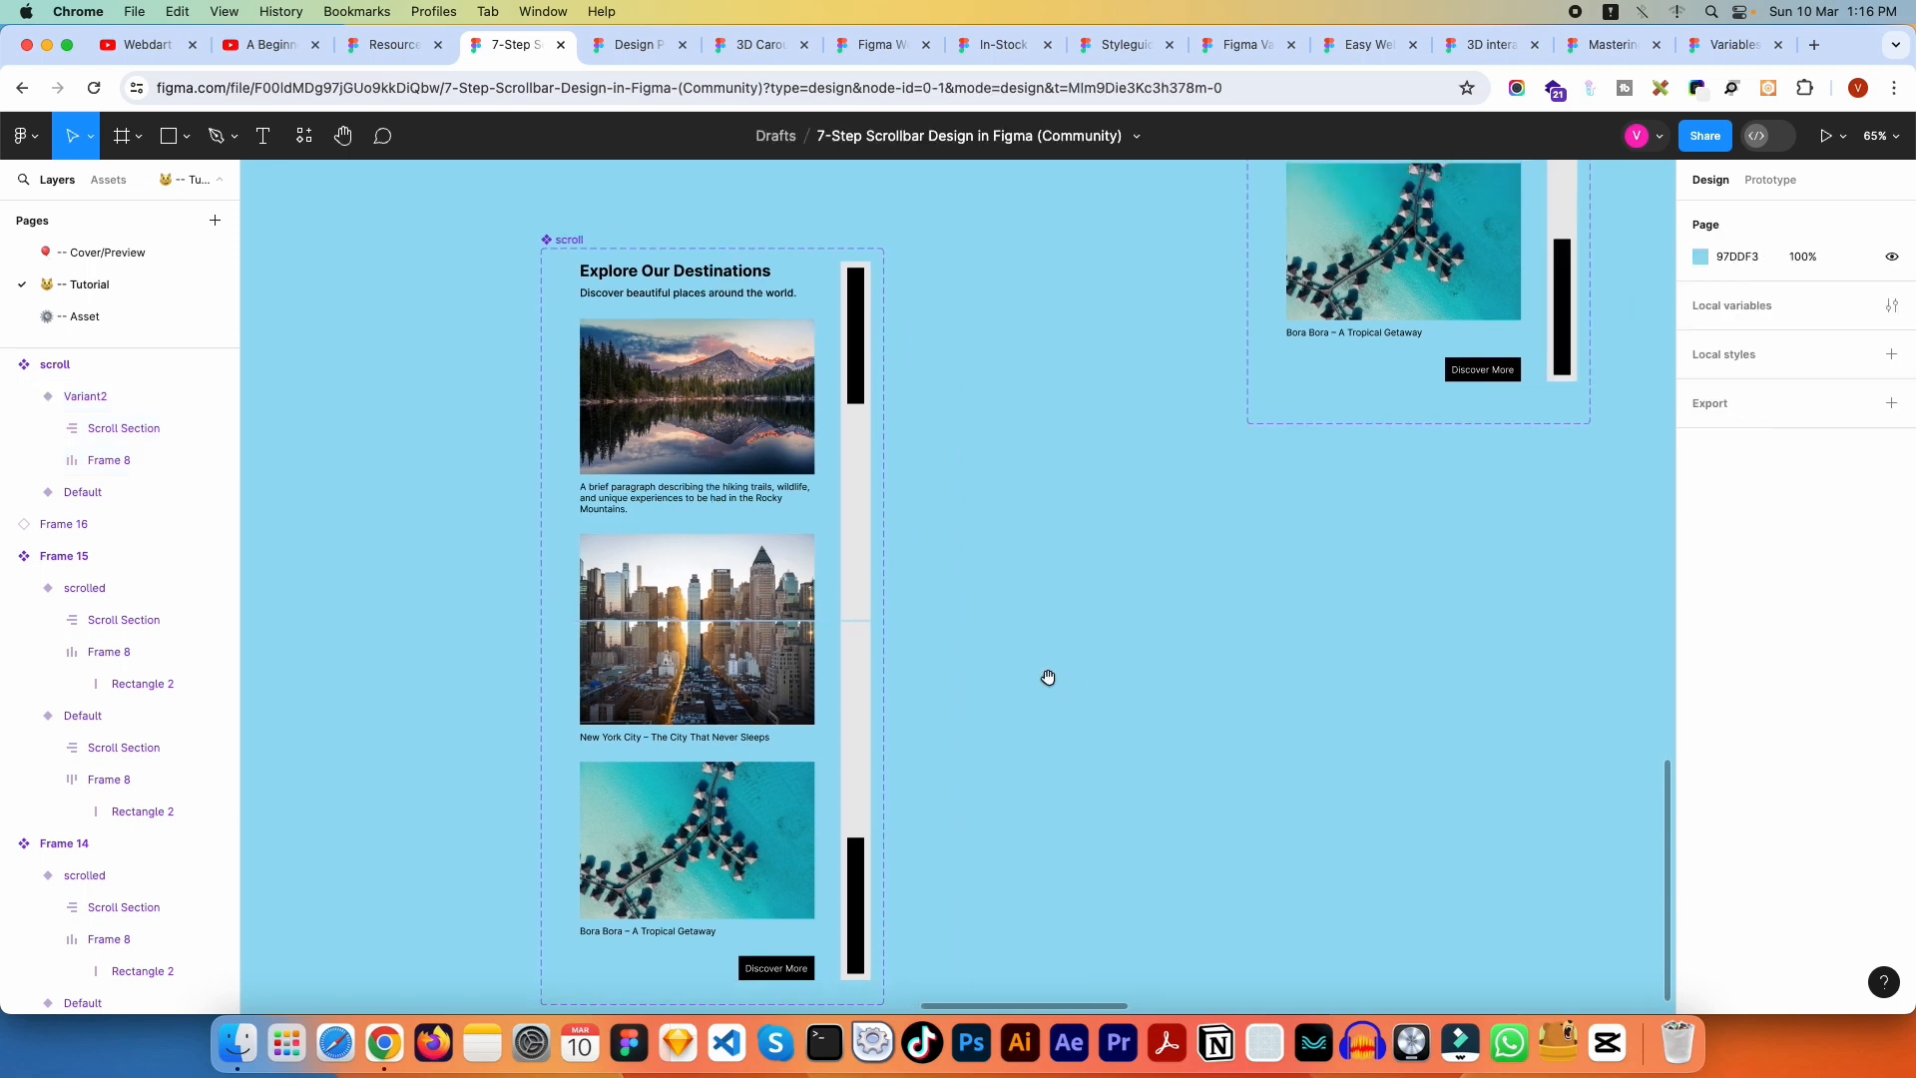
left_click_drag(1106, 529, 792, 539)
left_click_drag(1305, 485, 1303, 572)
scroll(808, 642, "down", 3)
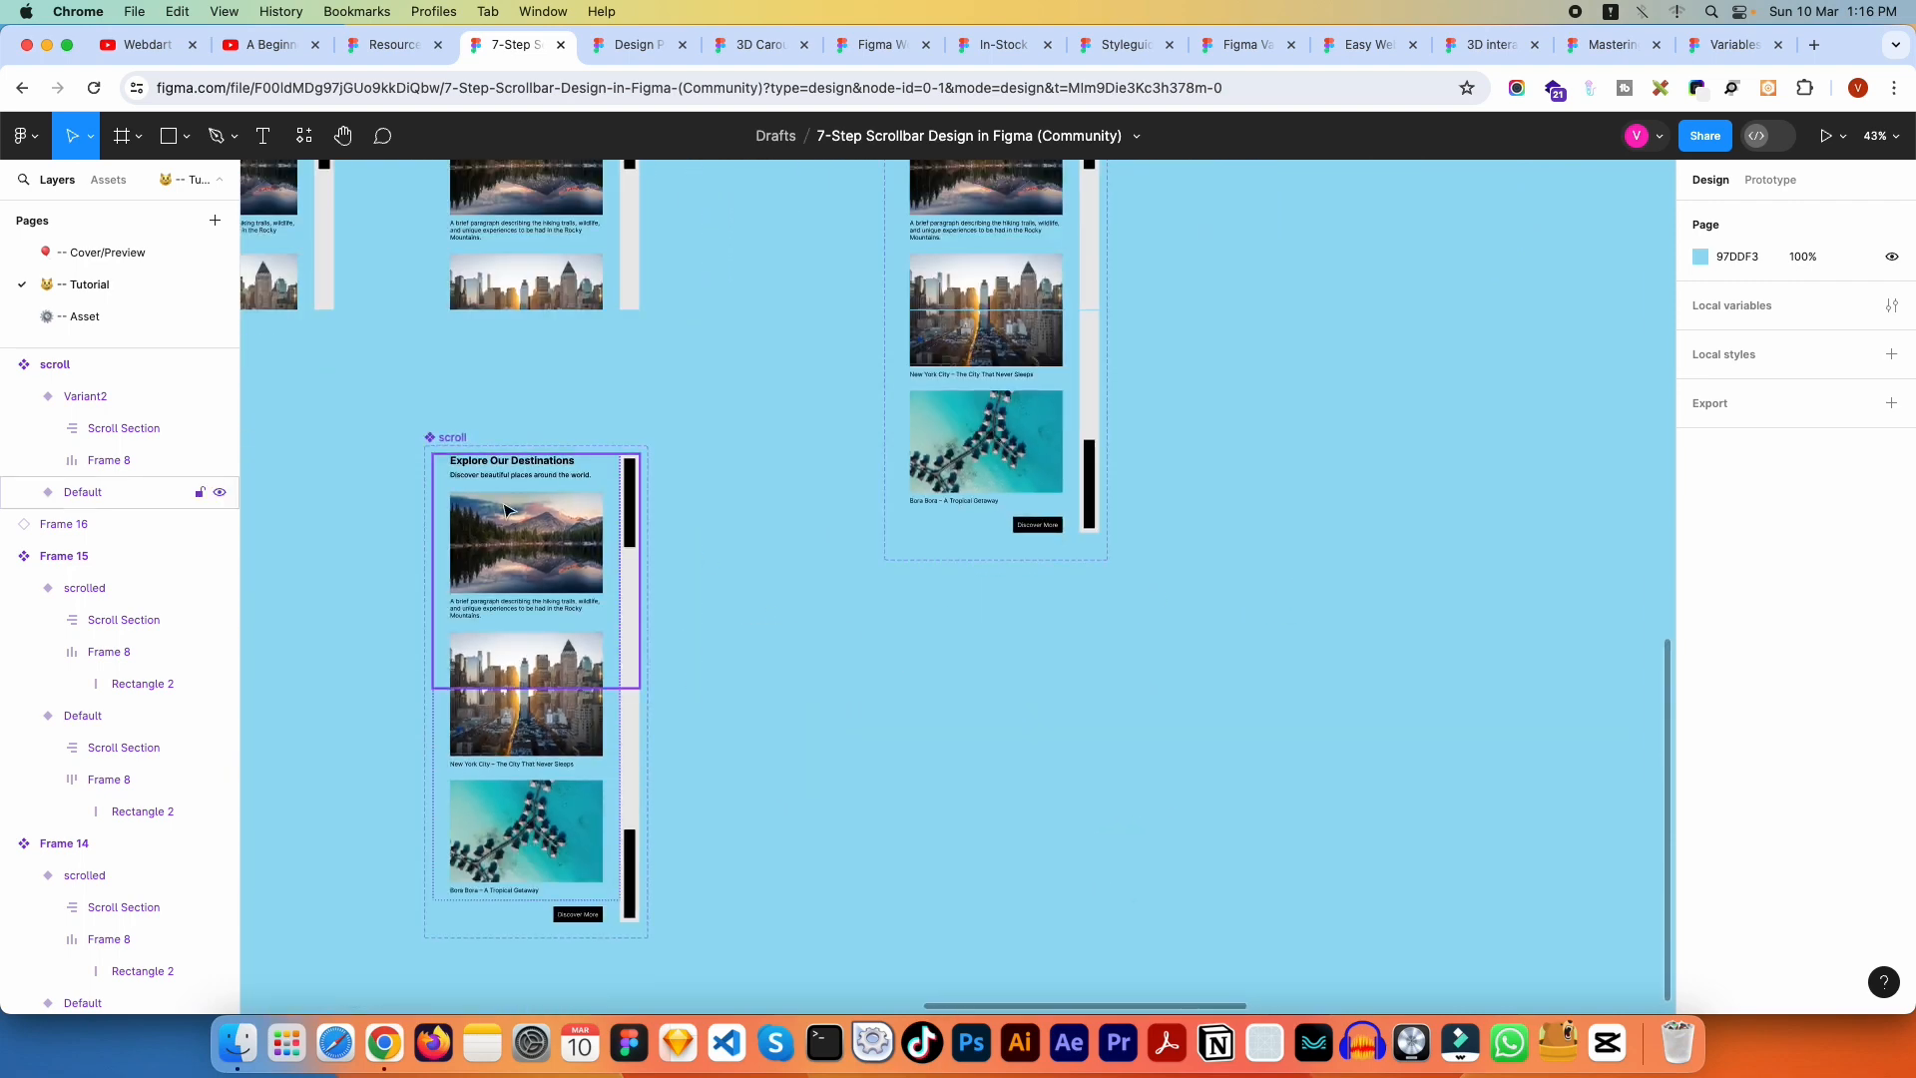
Step: Link the Default variant's black scroll handle to Variant2 with an on-click Change to interaction using Smart animate, Ease out, 300ms
left_click_drag(536, 508, 757, 406)
scroll(715, 454, "up", 3)
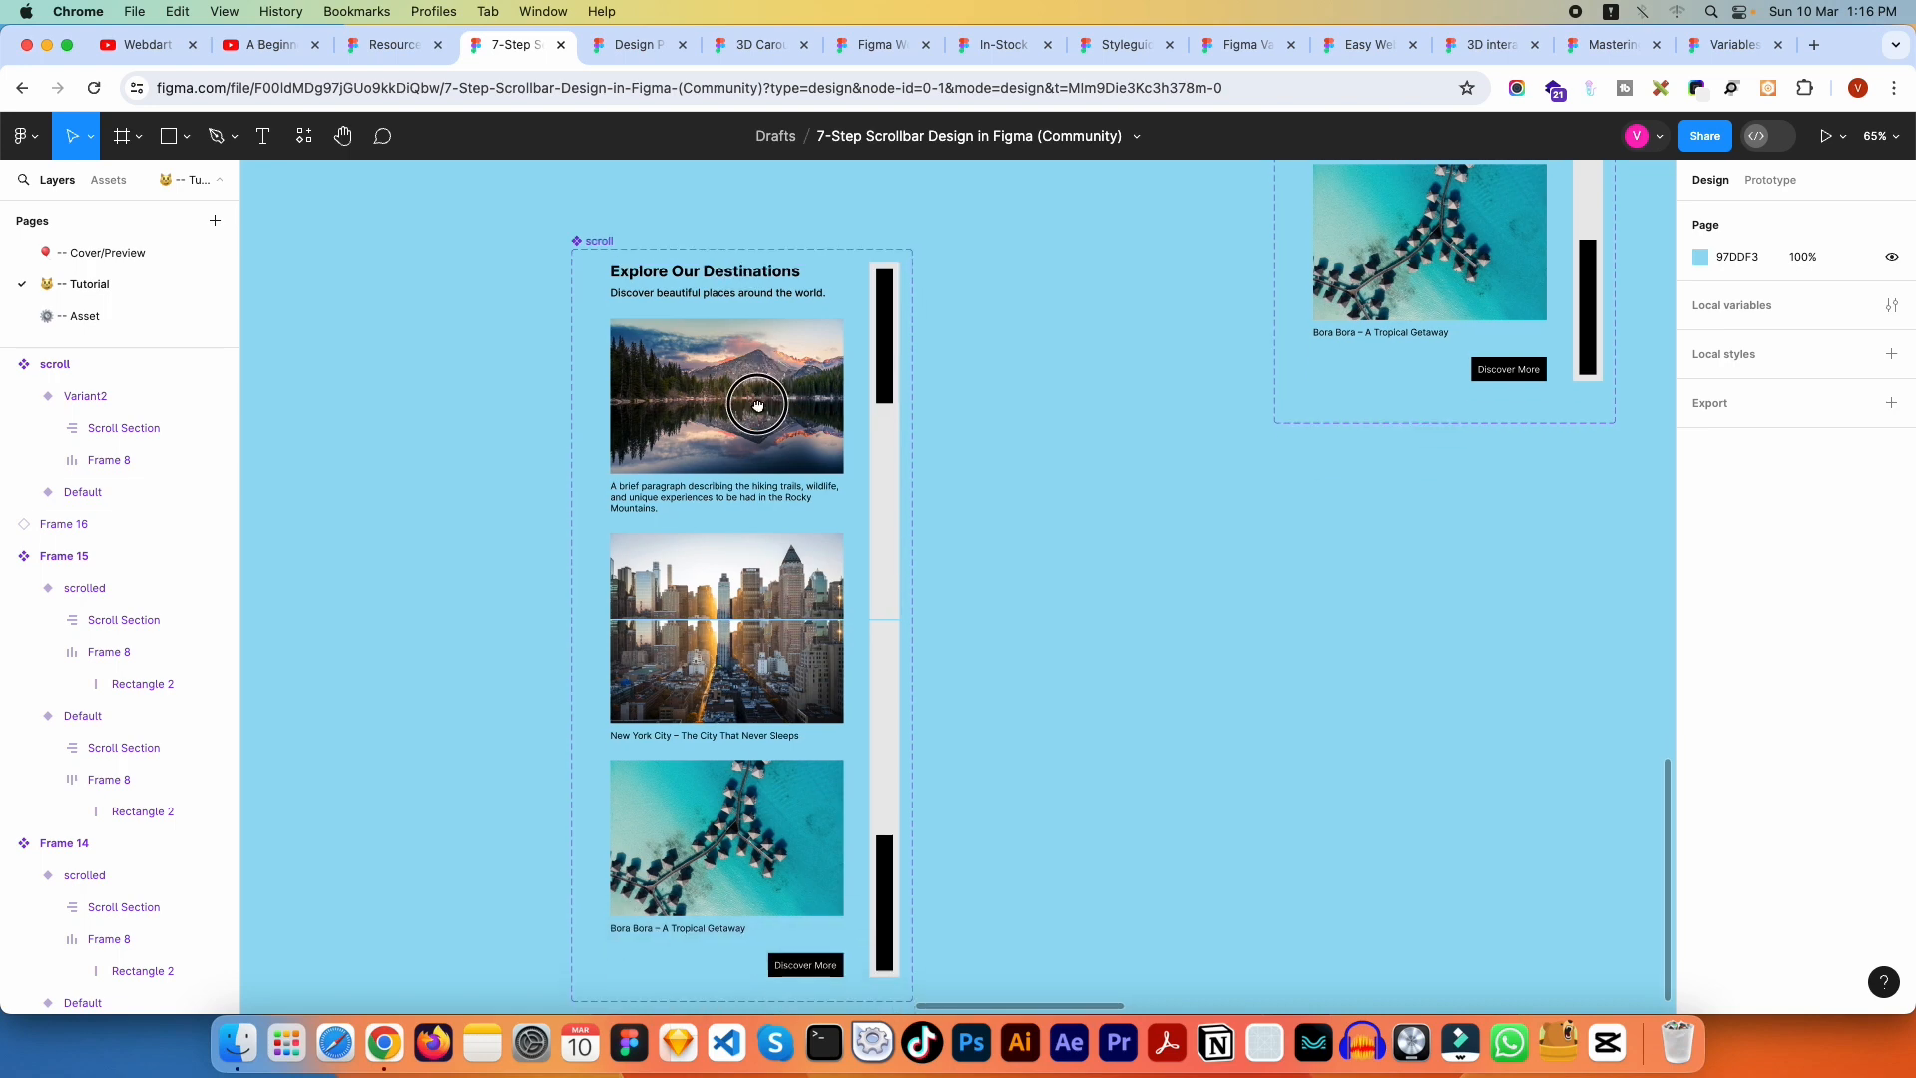
left_click(891, 385, "super")
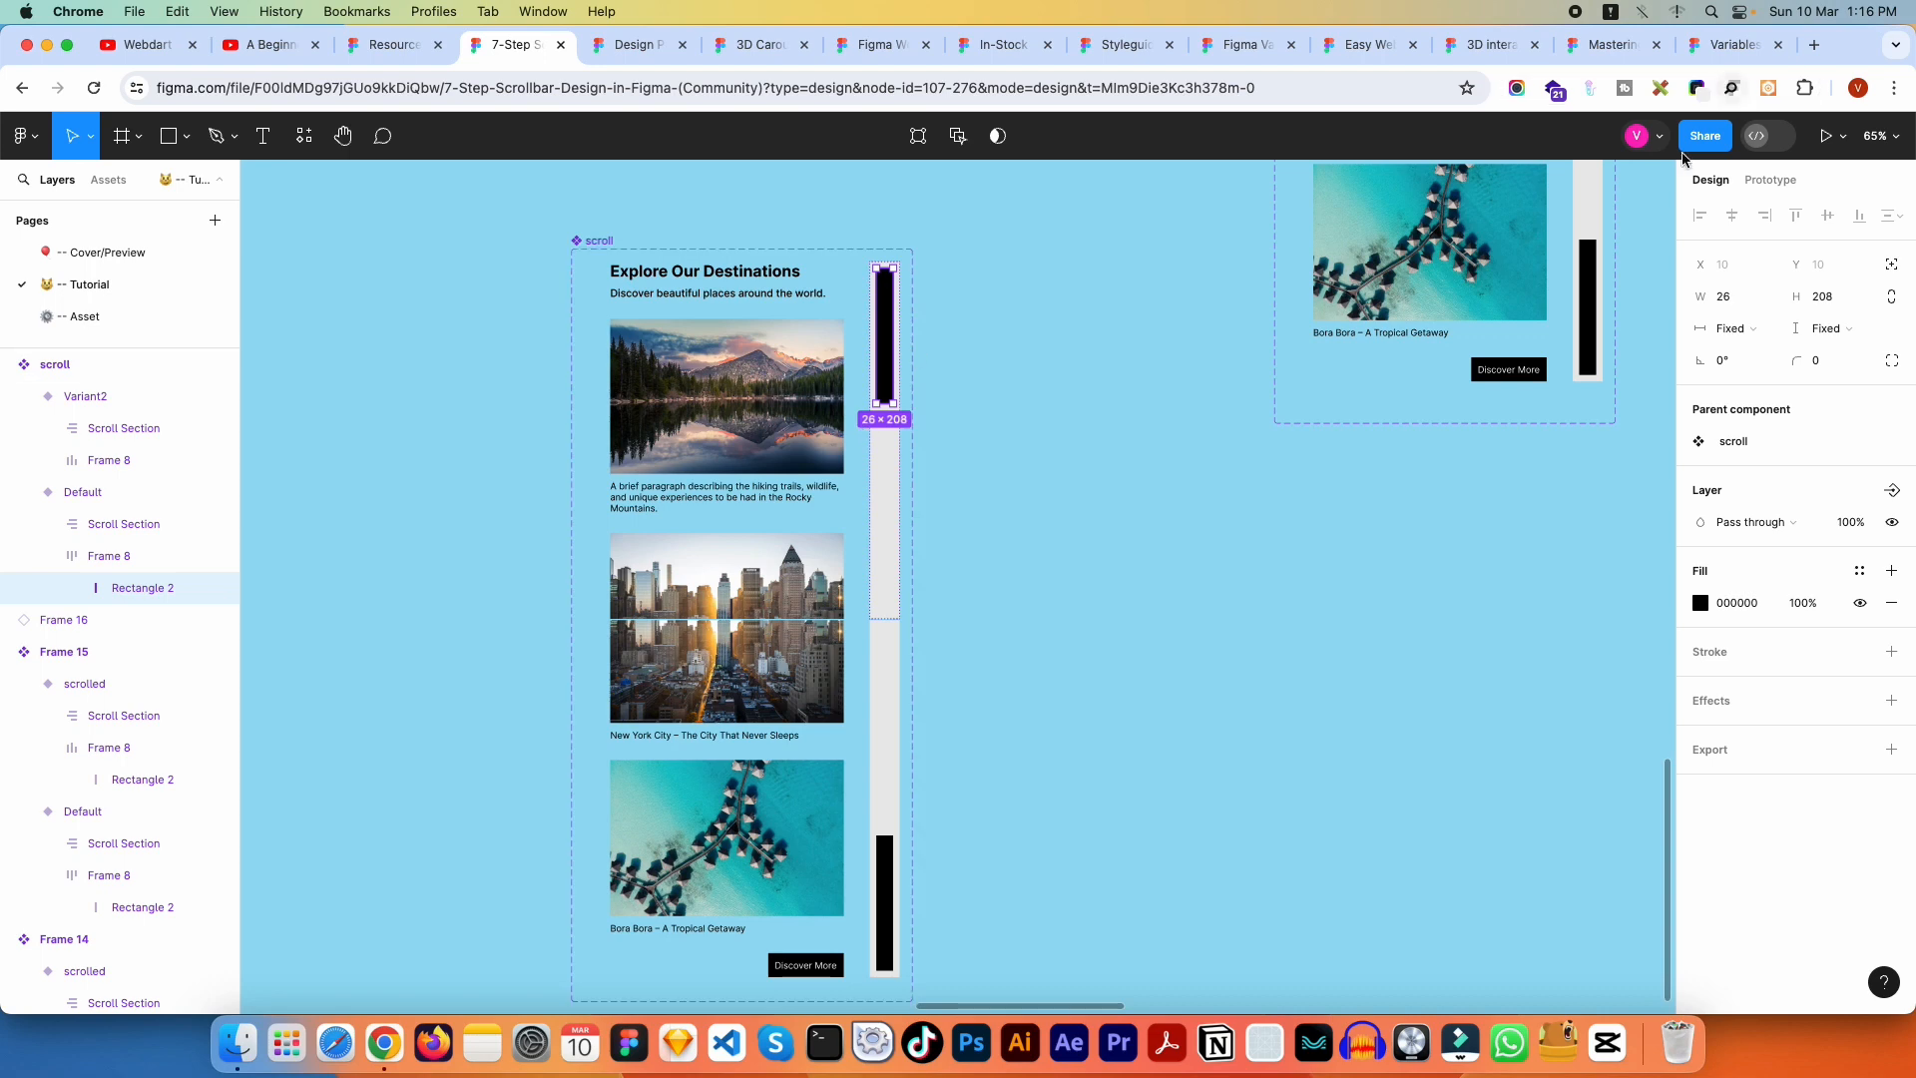
left_click(1771, 180)
scroll(768, 495, "up", 3)
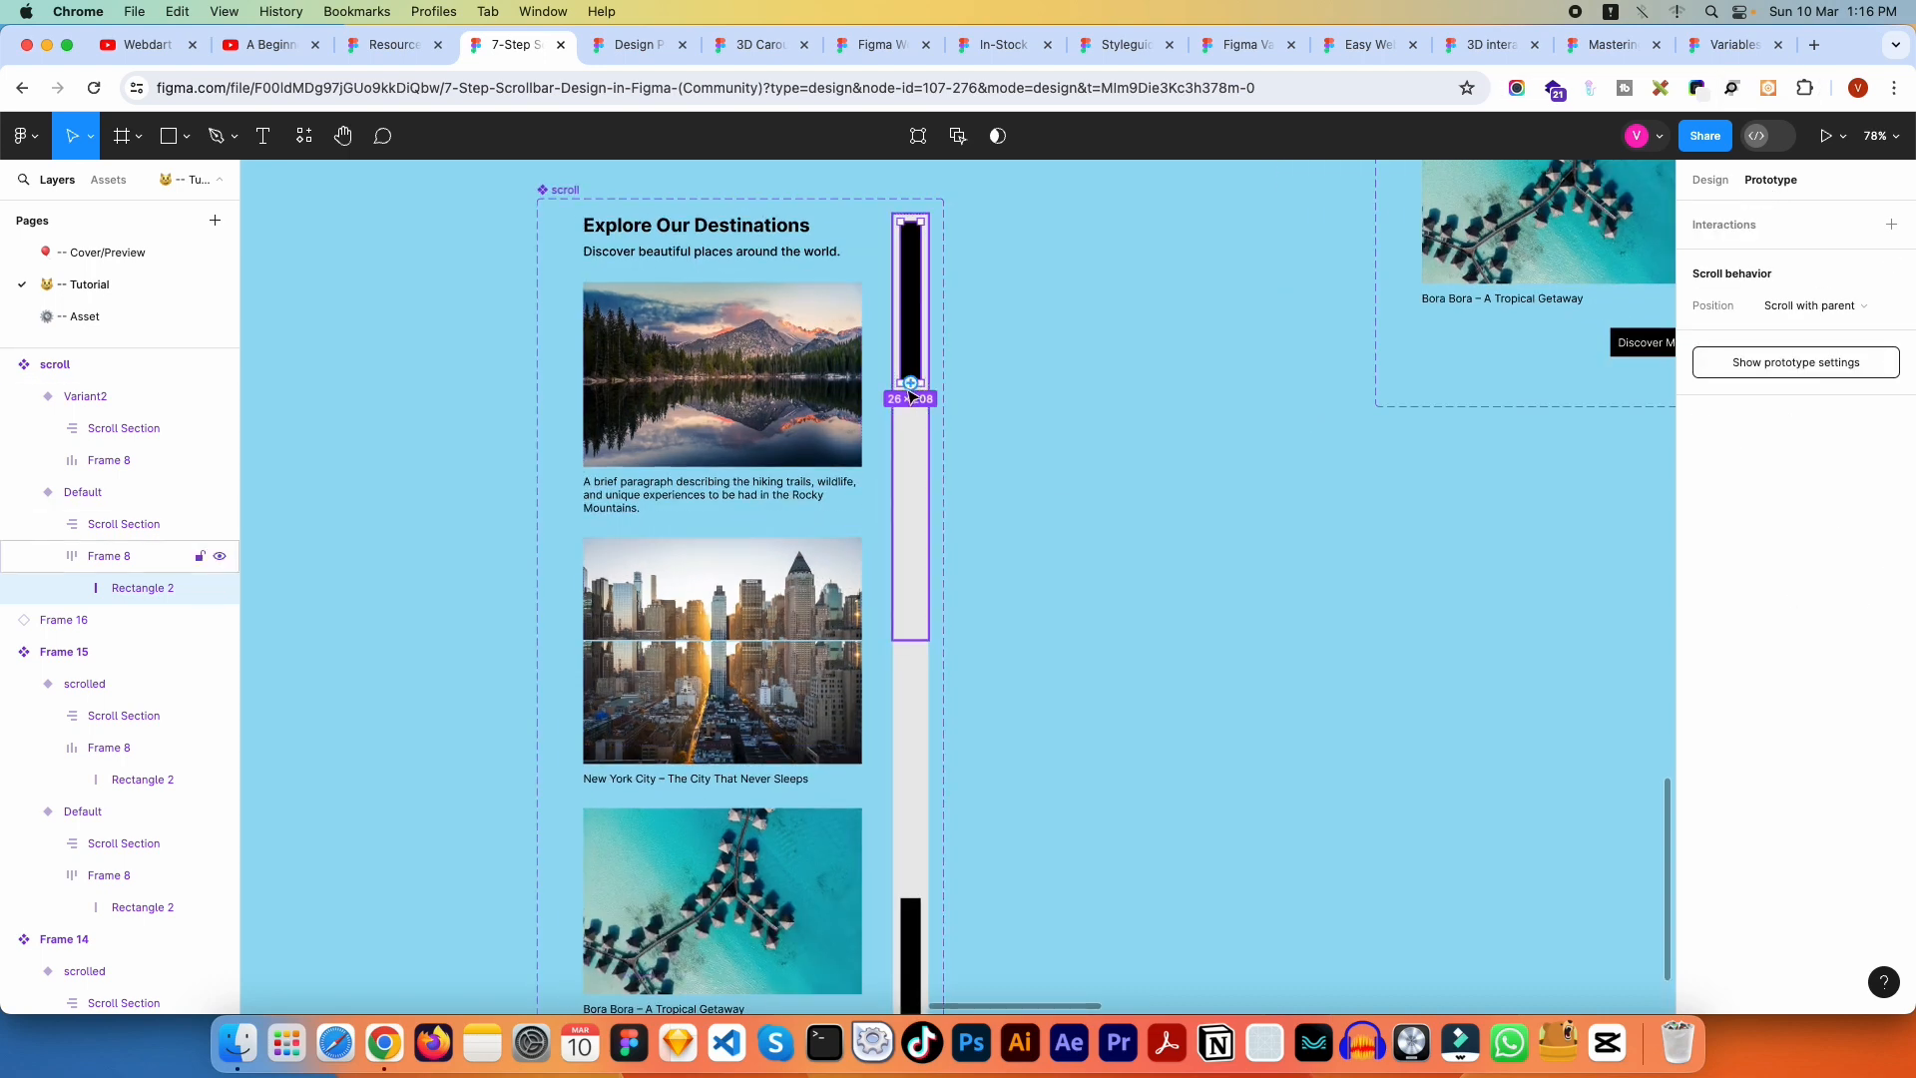
left_click_drag(910, 383, 761, 687)
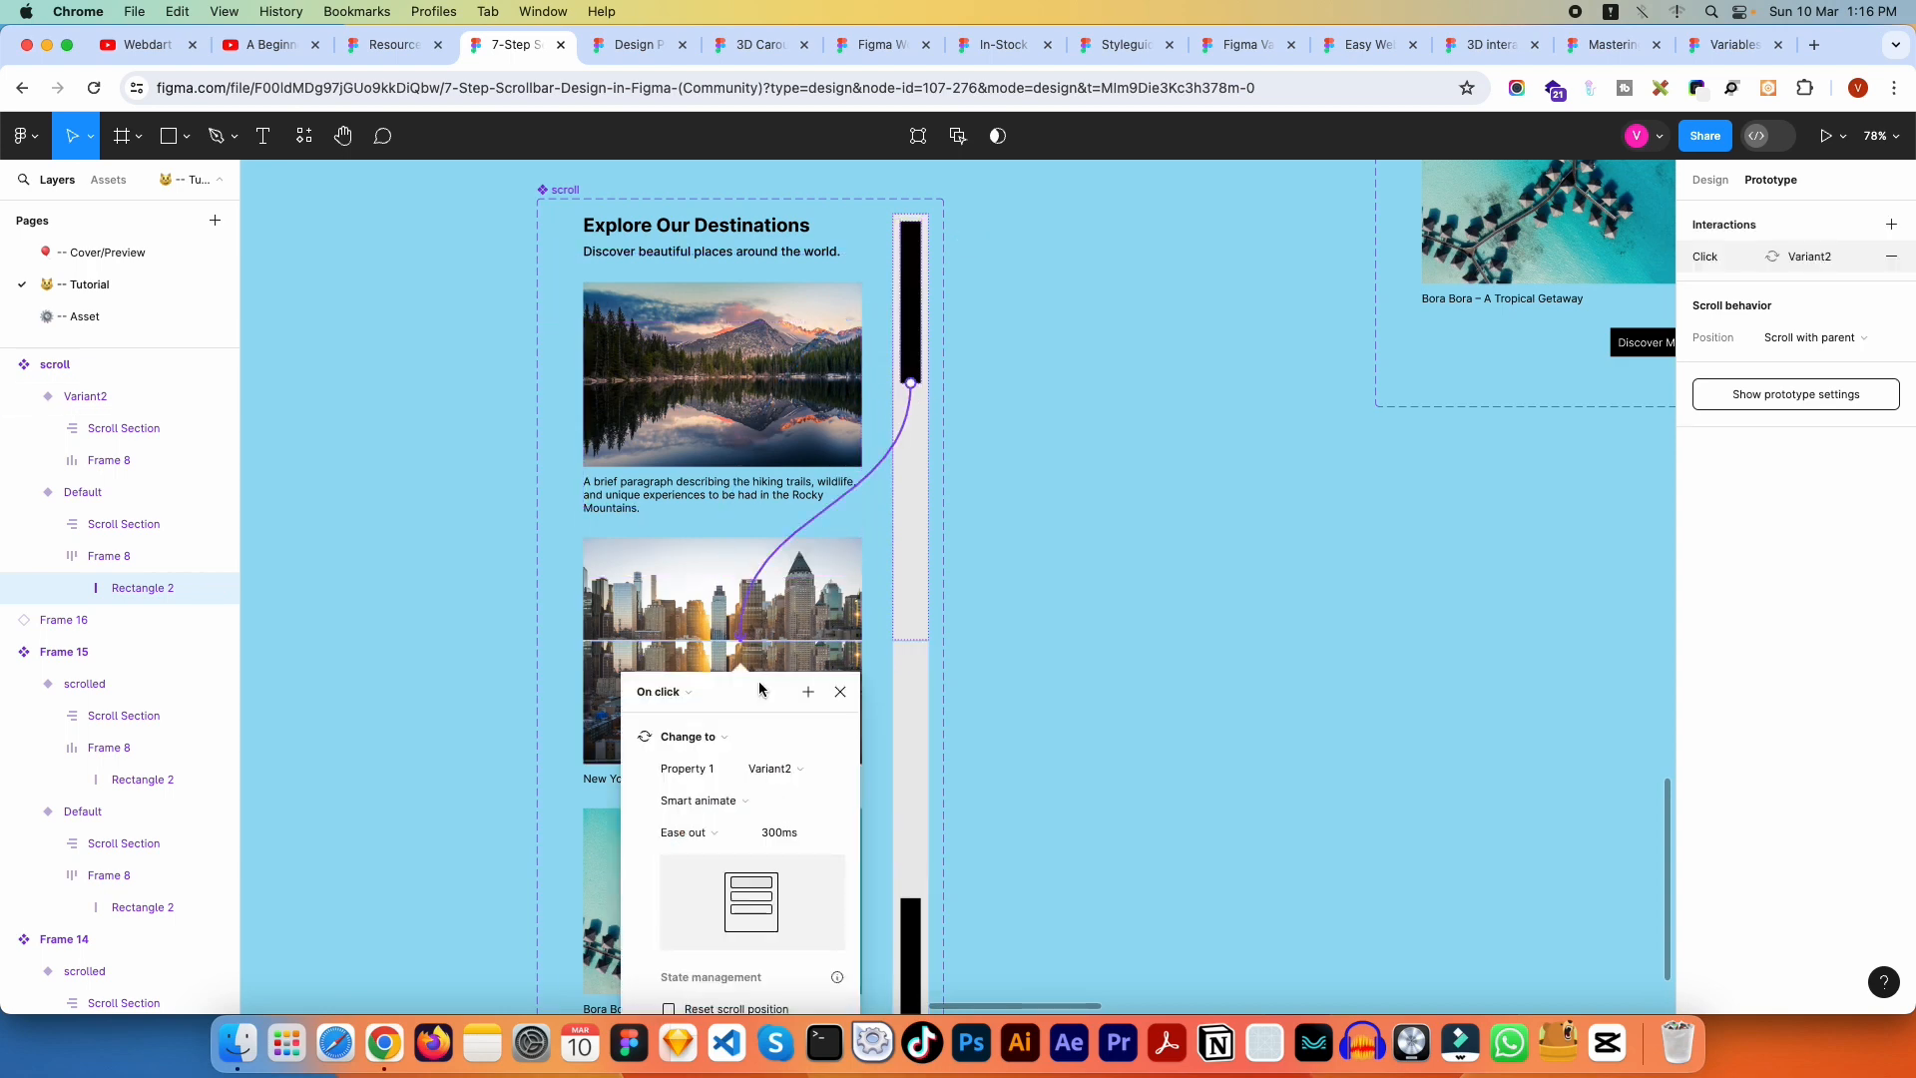
scroll(736, 757, "down", 2)
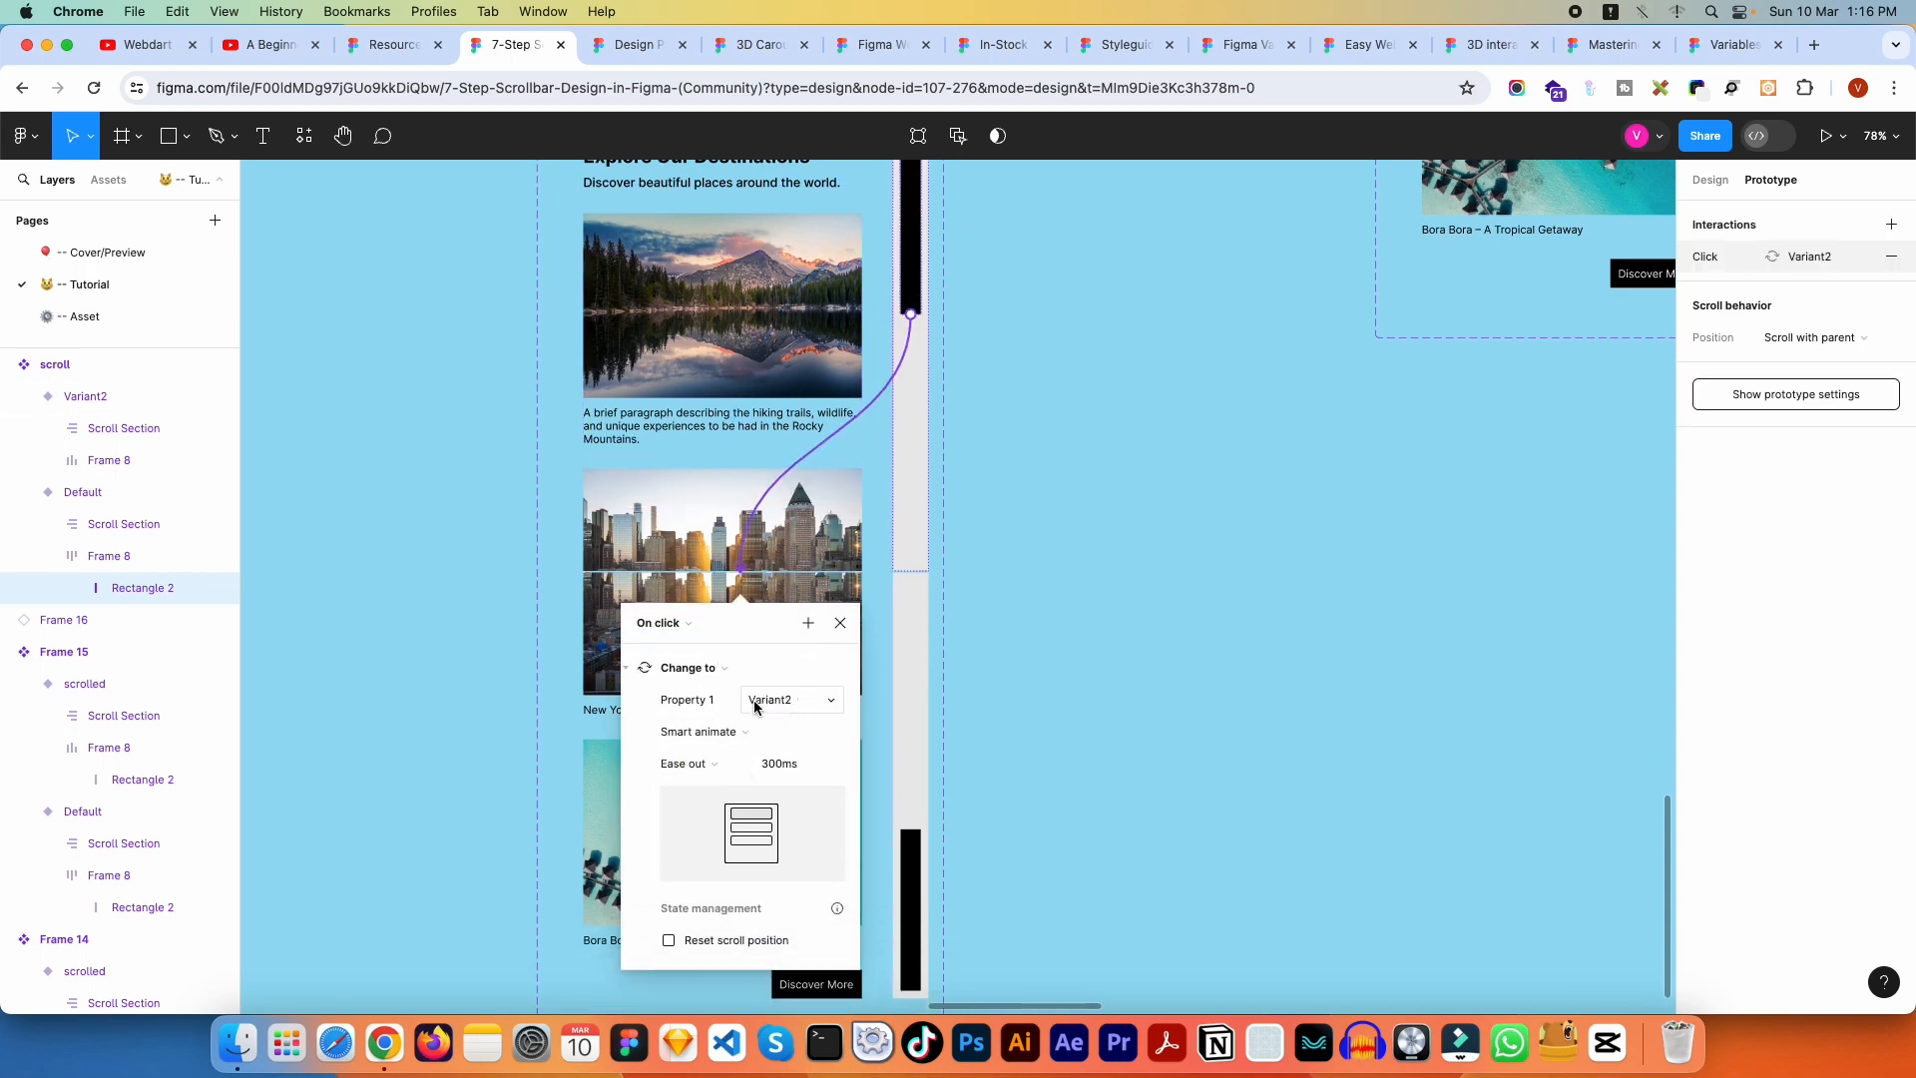
scroll(703, 691, "down", 1)
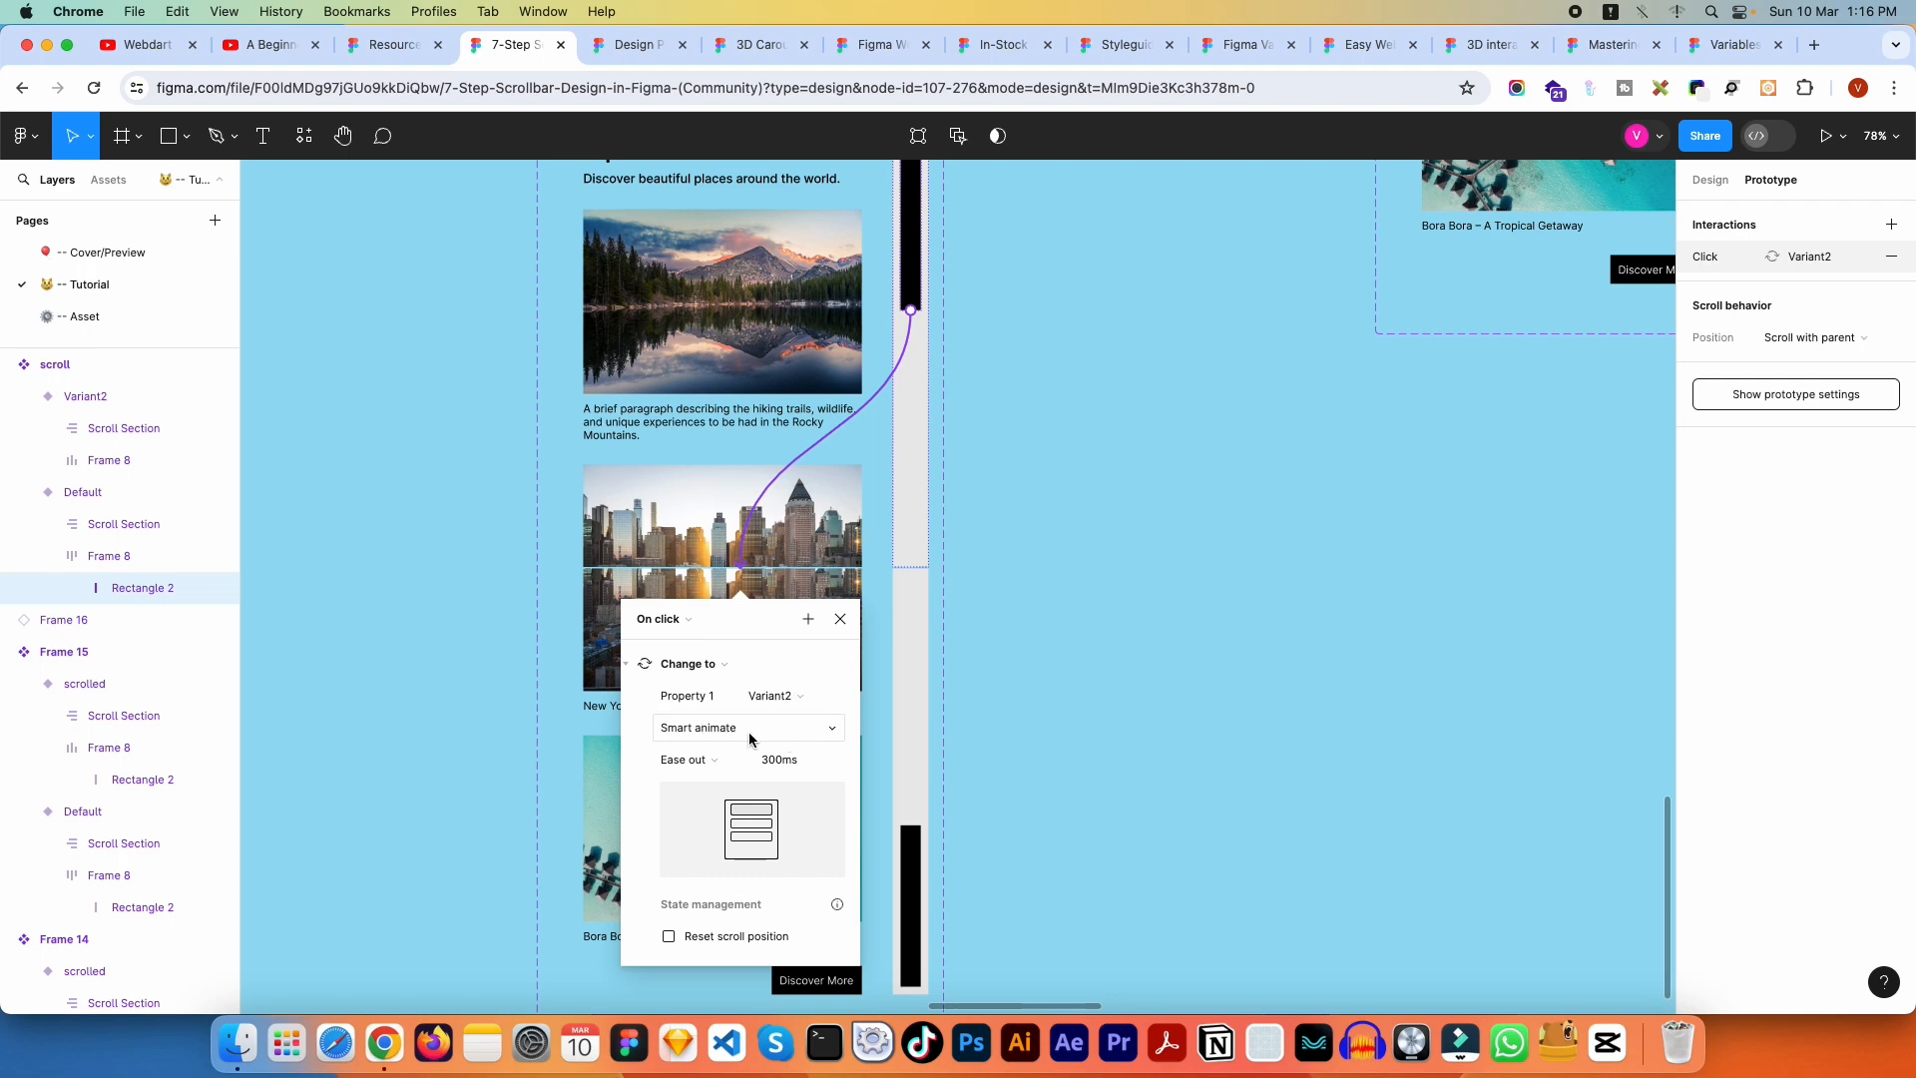
Step: Link Variant2's black scroll handle back to the Default variant with an on-click Change to interaction using Smart animate
left_click(915, 849)
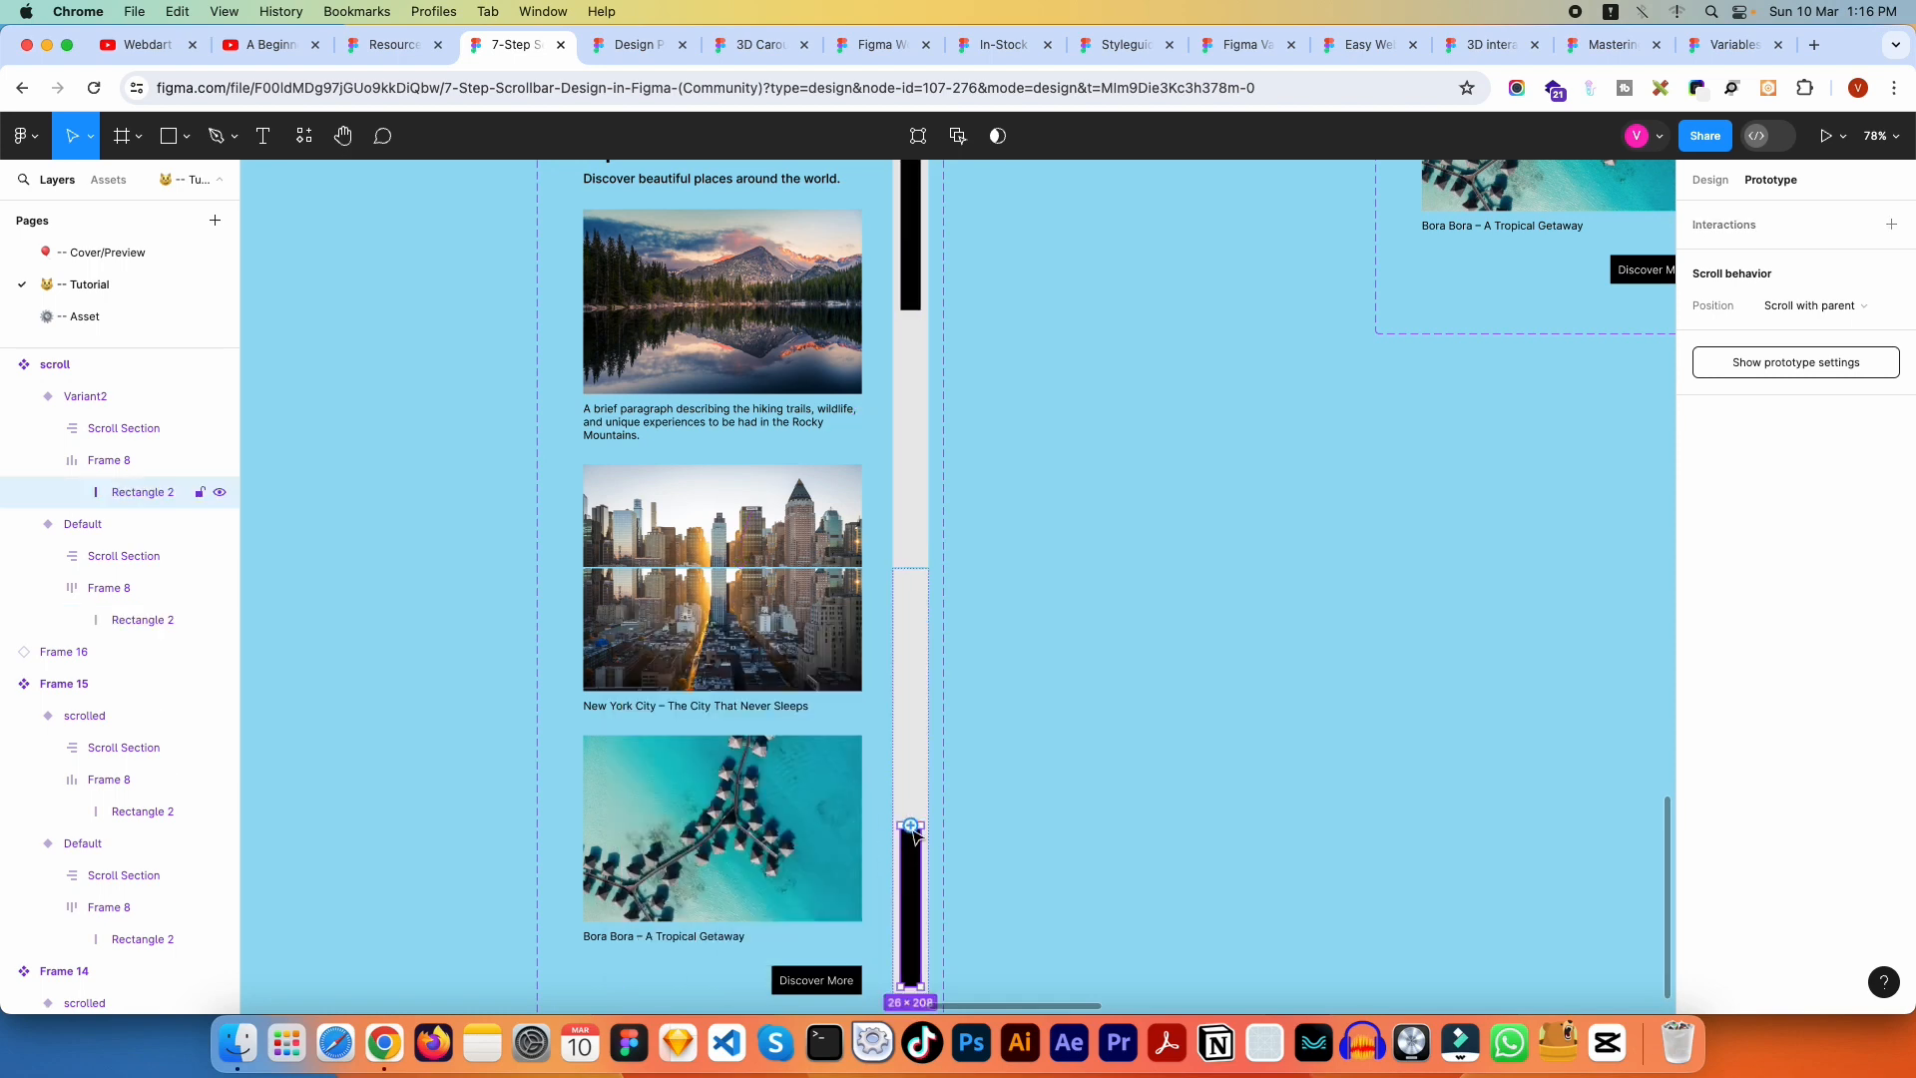
left_click_drag(913, 831, 772, 448)
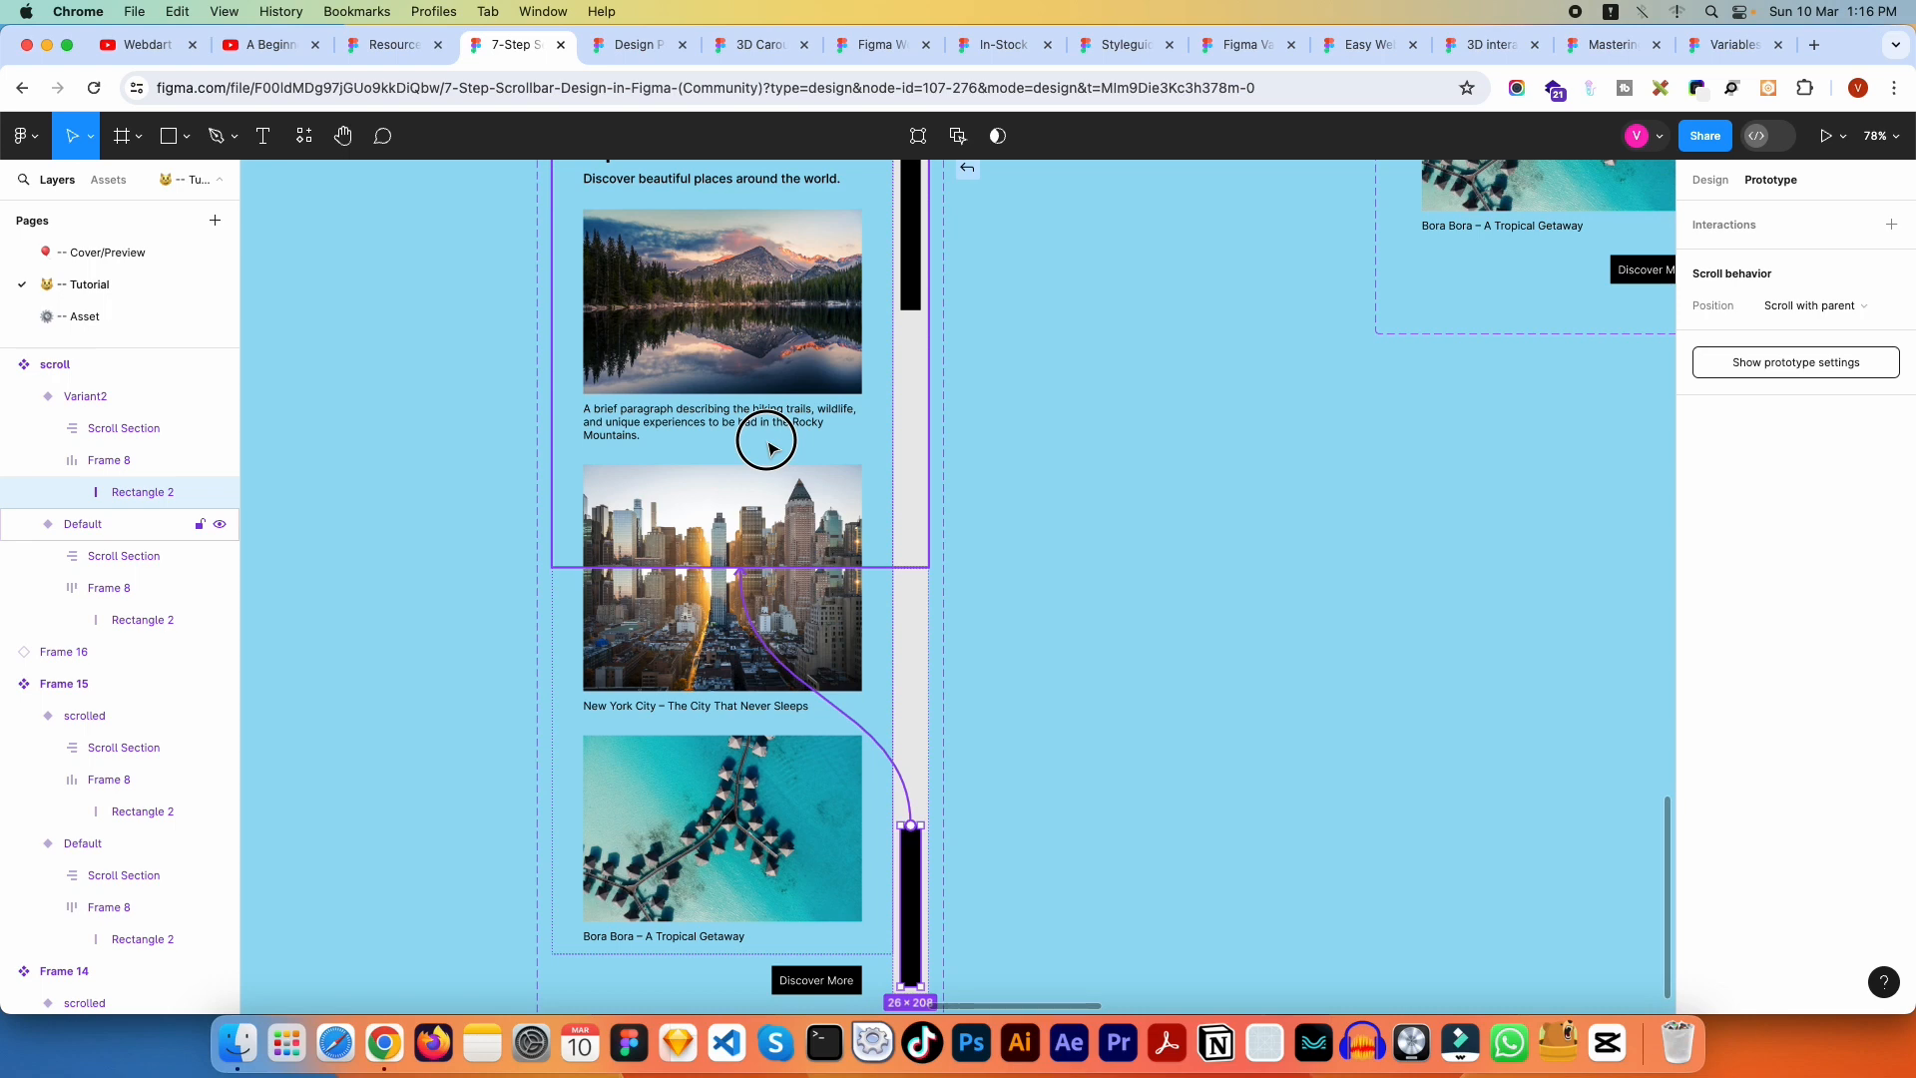
left_click_drag(771, 449, 771, 447)
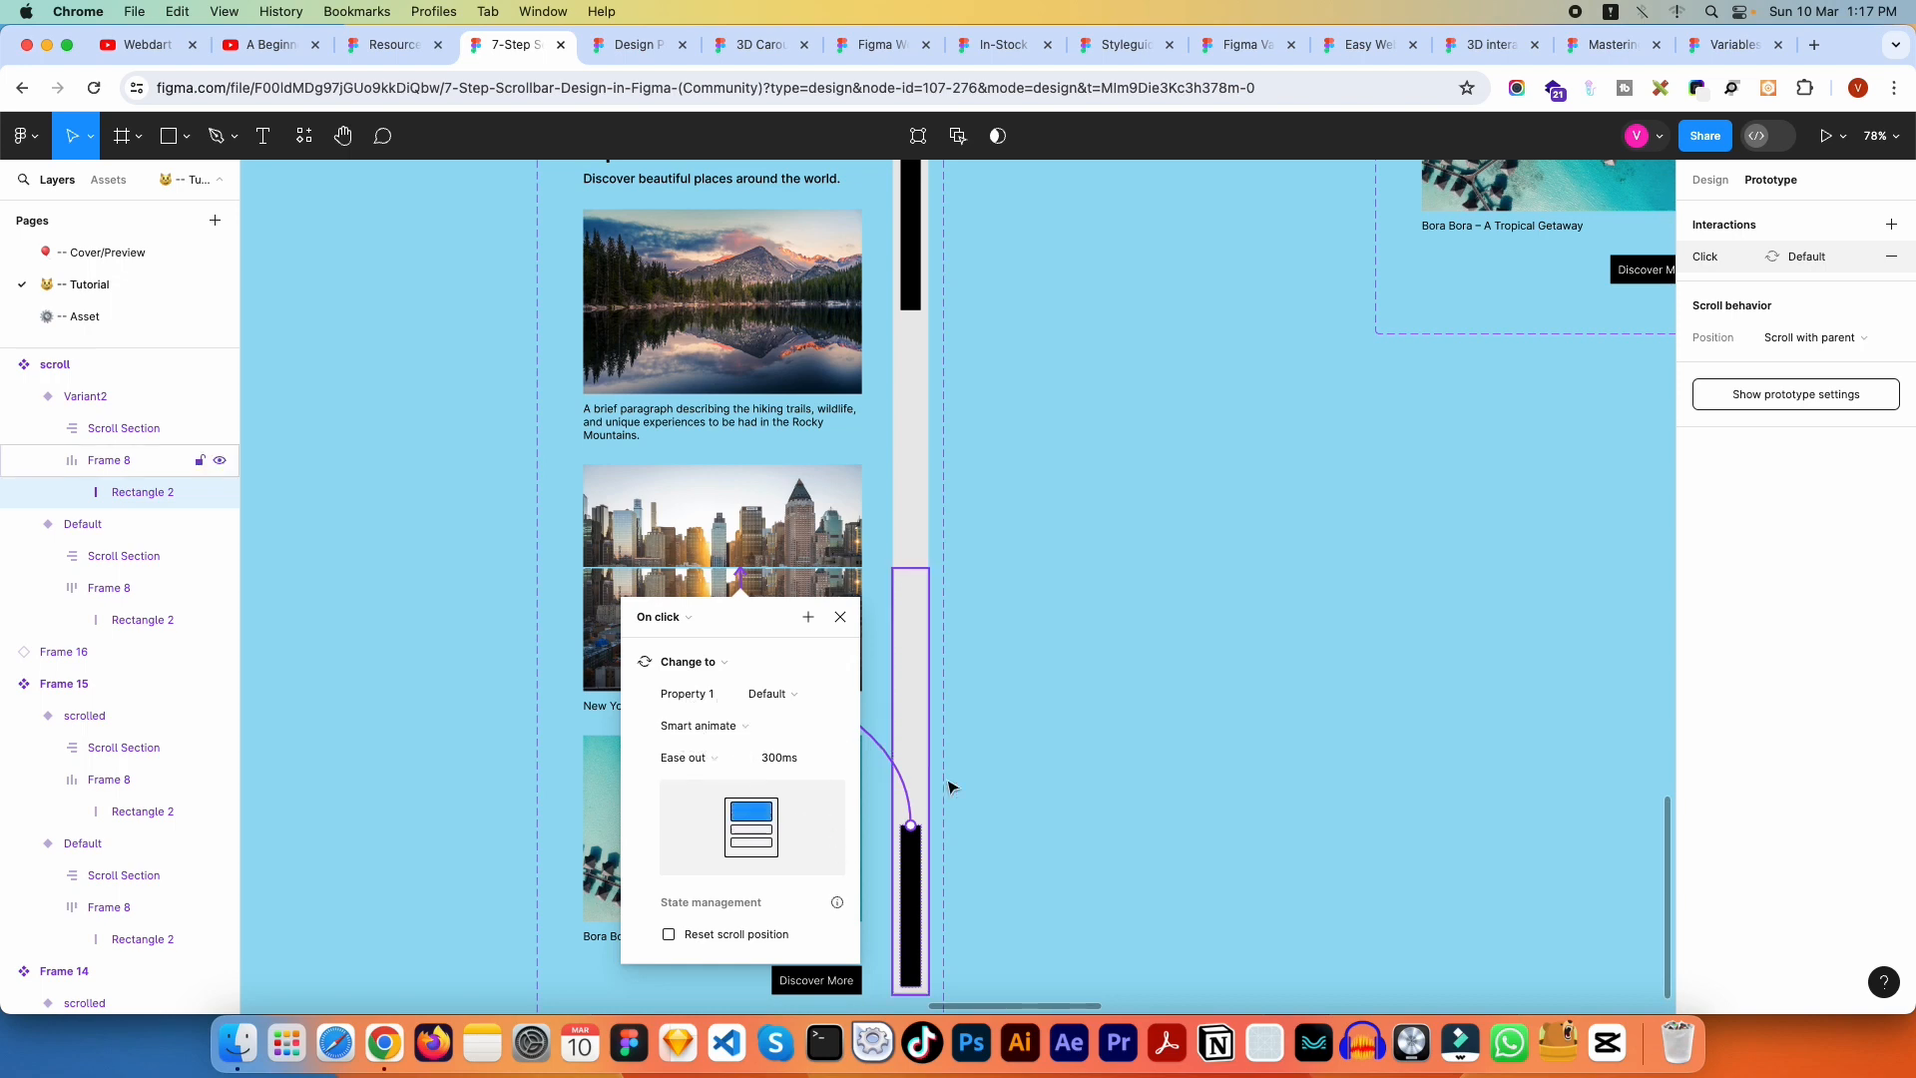
left_click(841, 618)
Step: Place an instance of the scroll component's Default variant on the empty canvas outside the component set
scroll(793, 679, "down", 3)
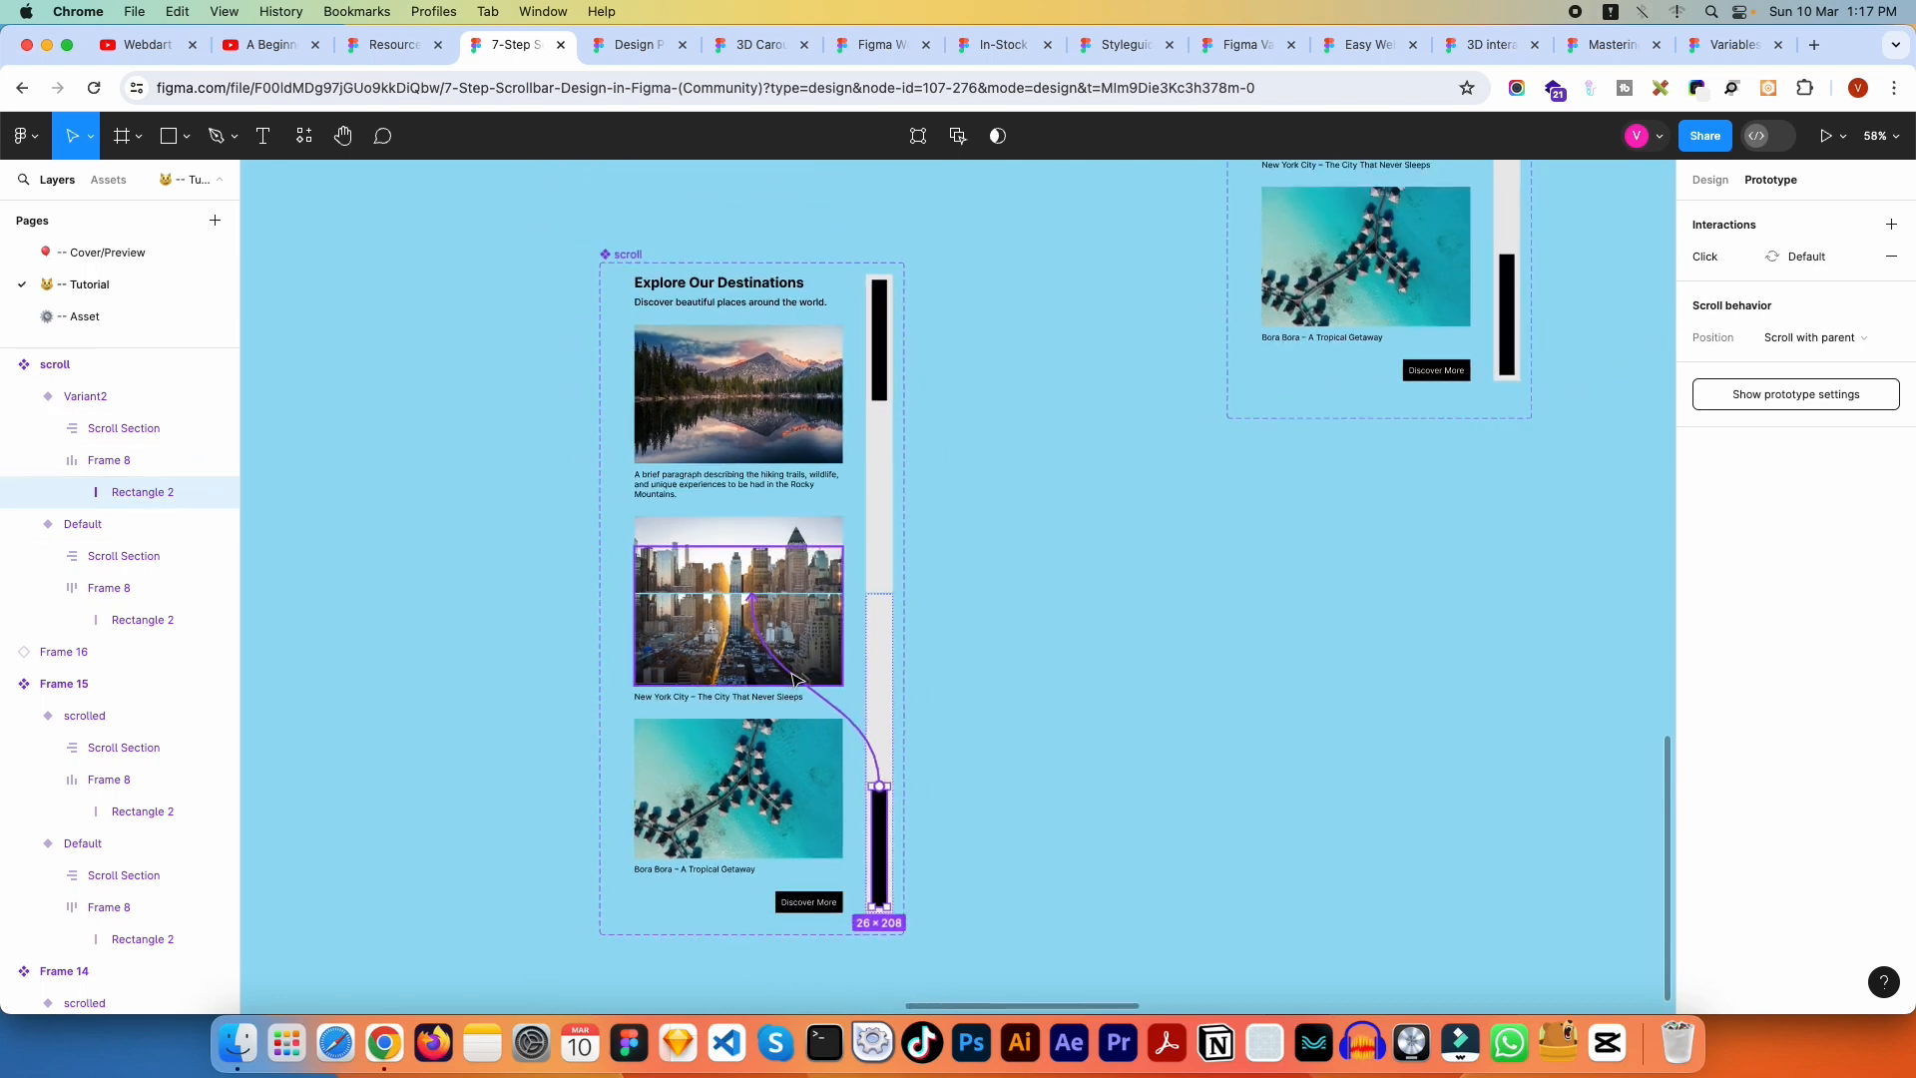
left_click_drag(1070, 497, 928, 511)
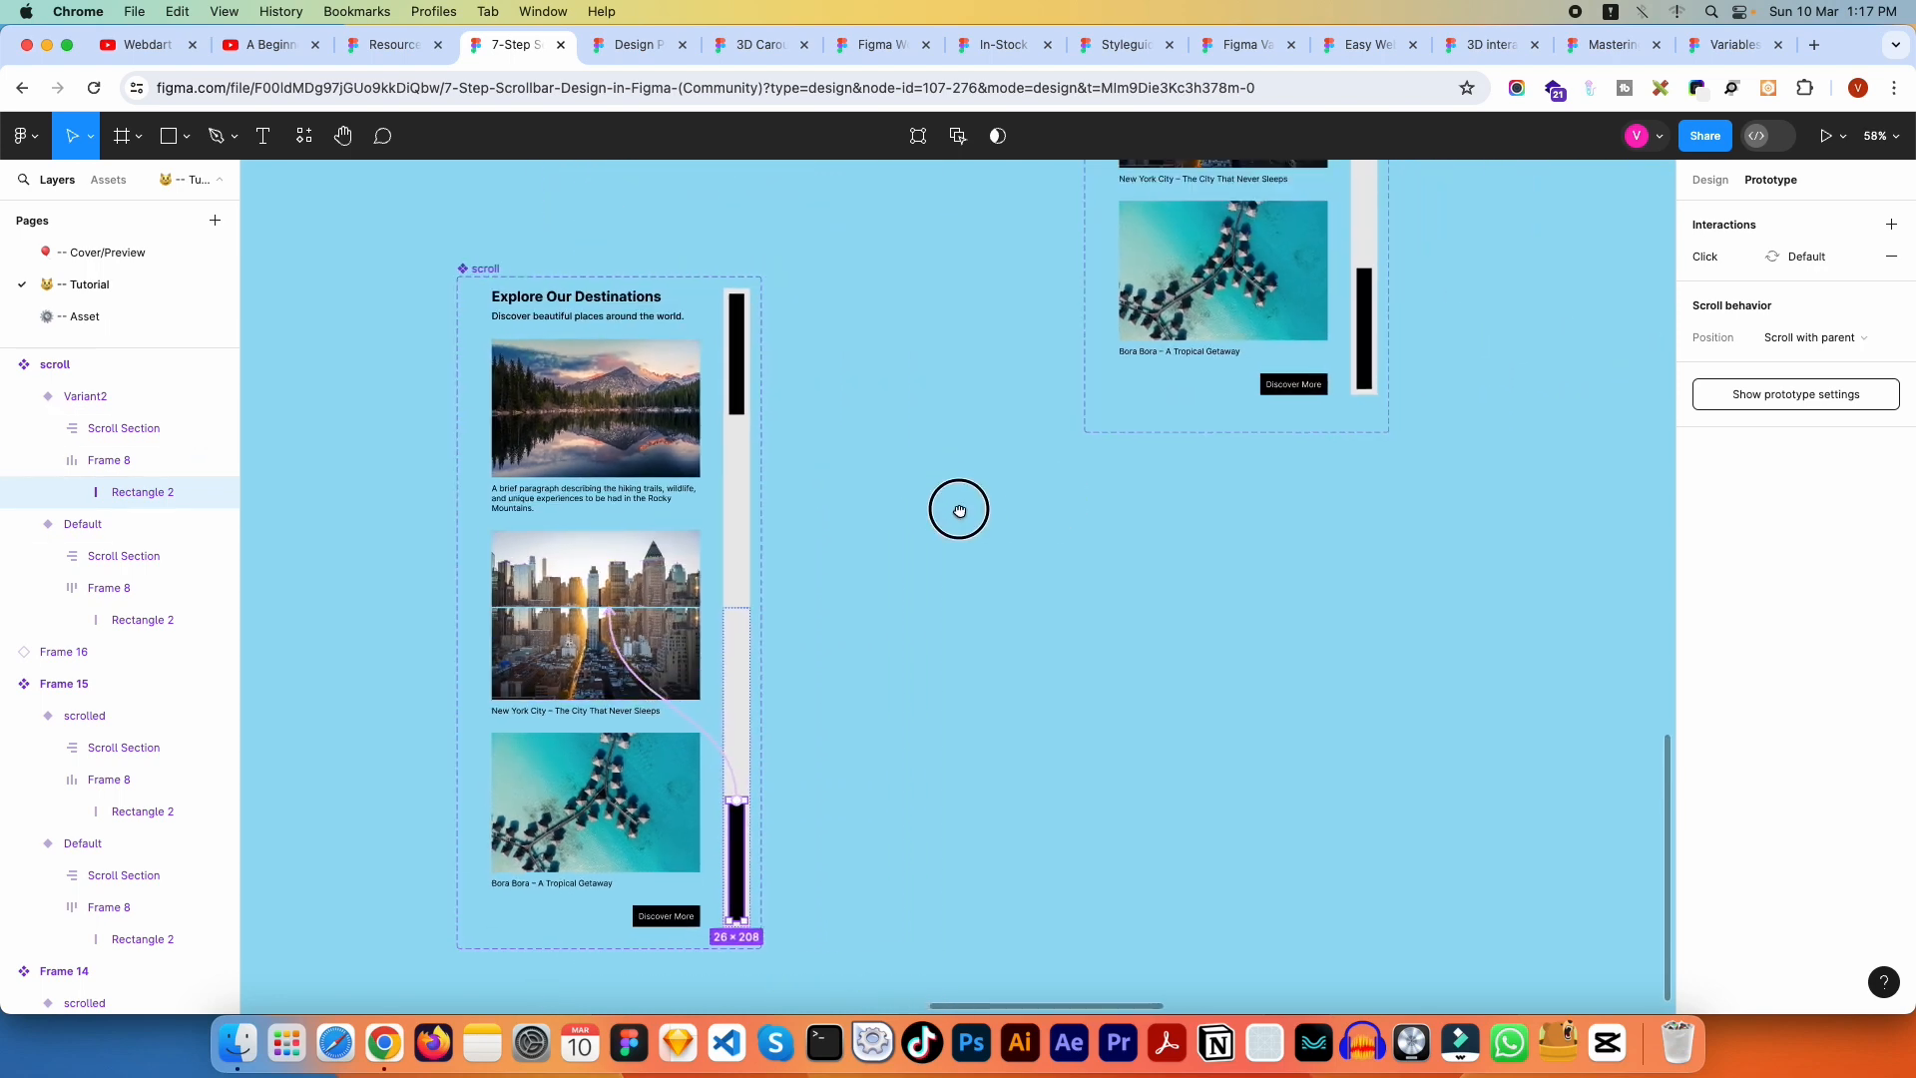
left_click(1734, 186)
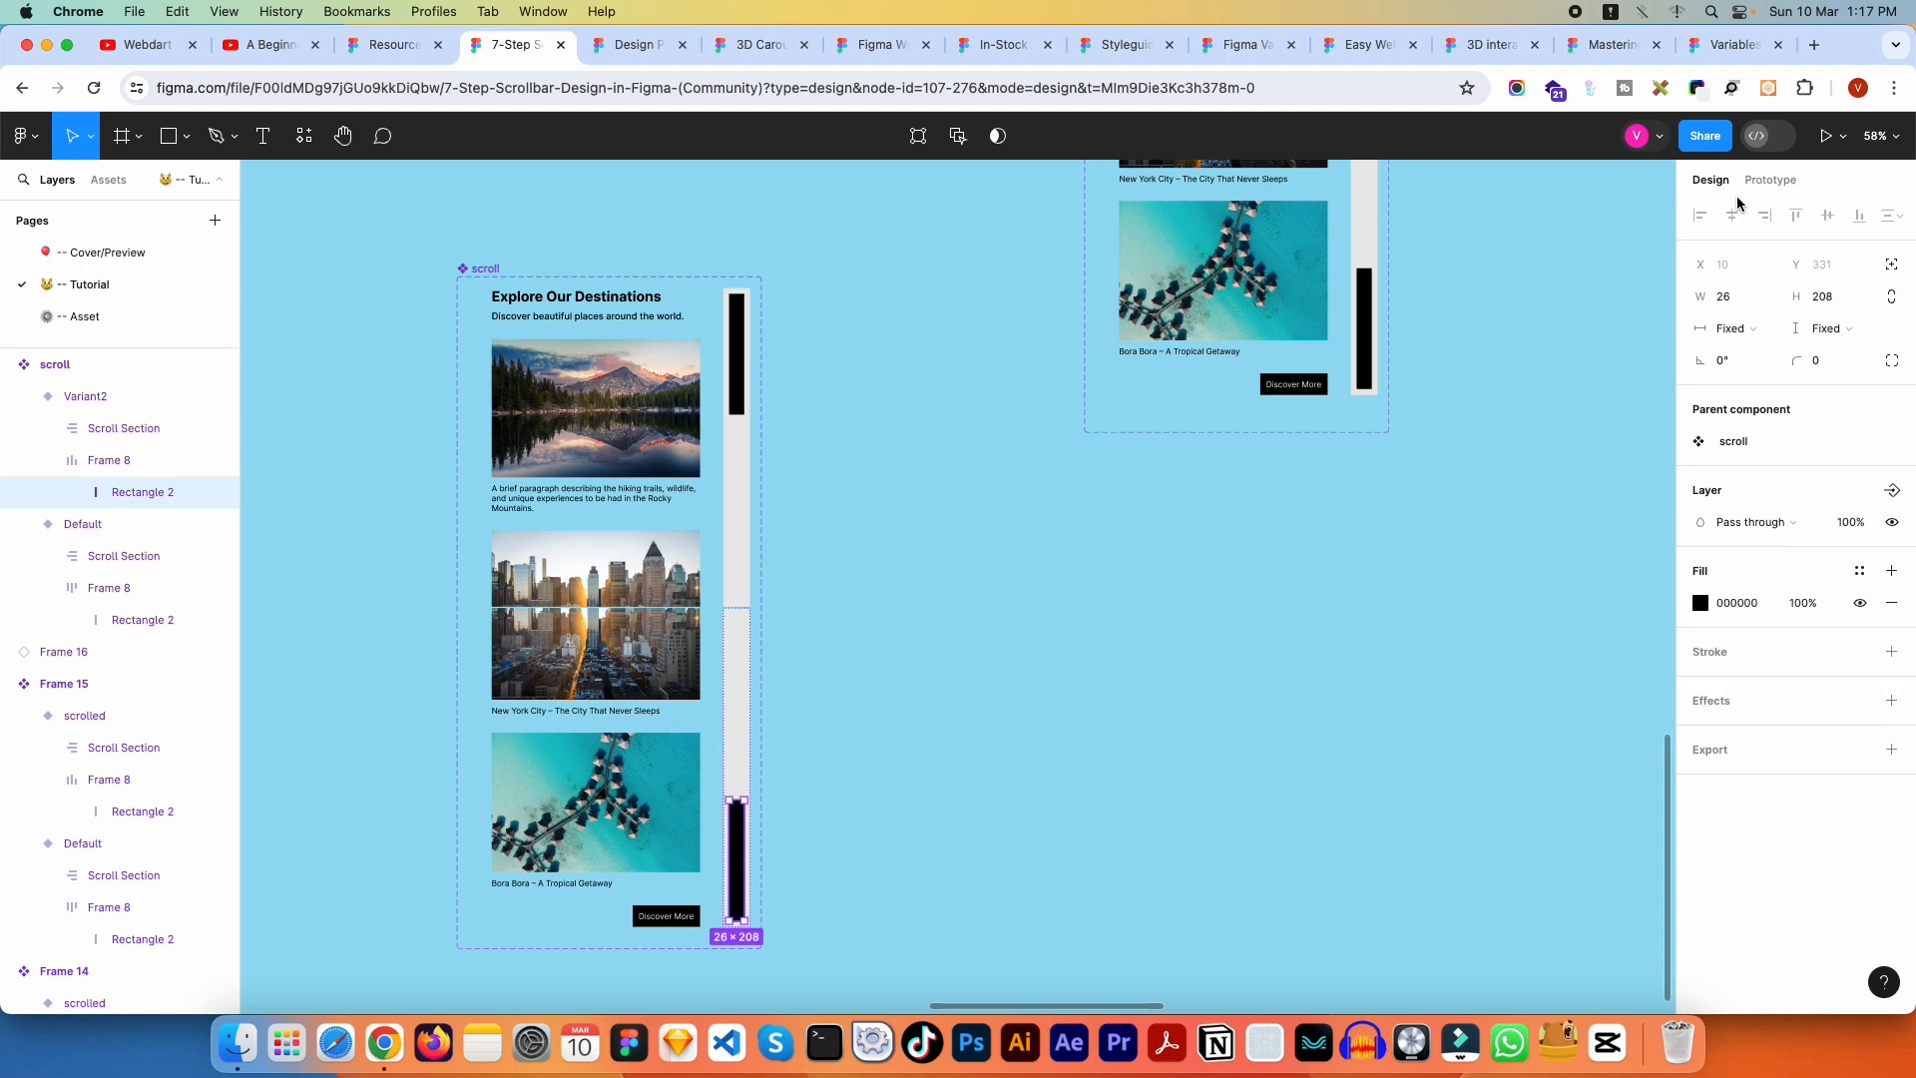
left_click(554, 359)
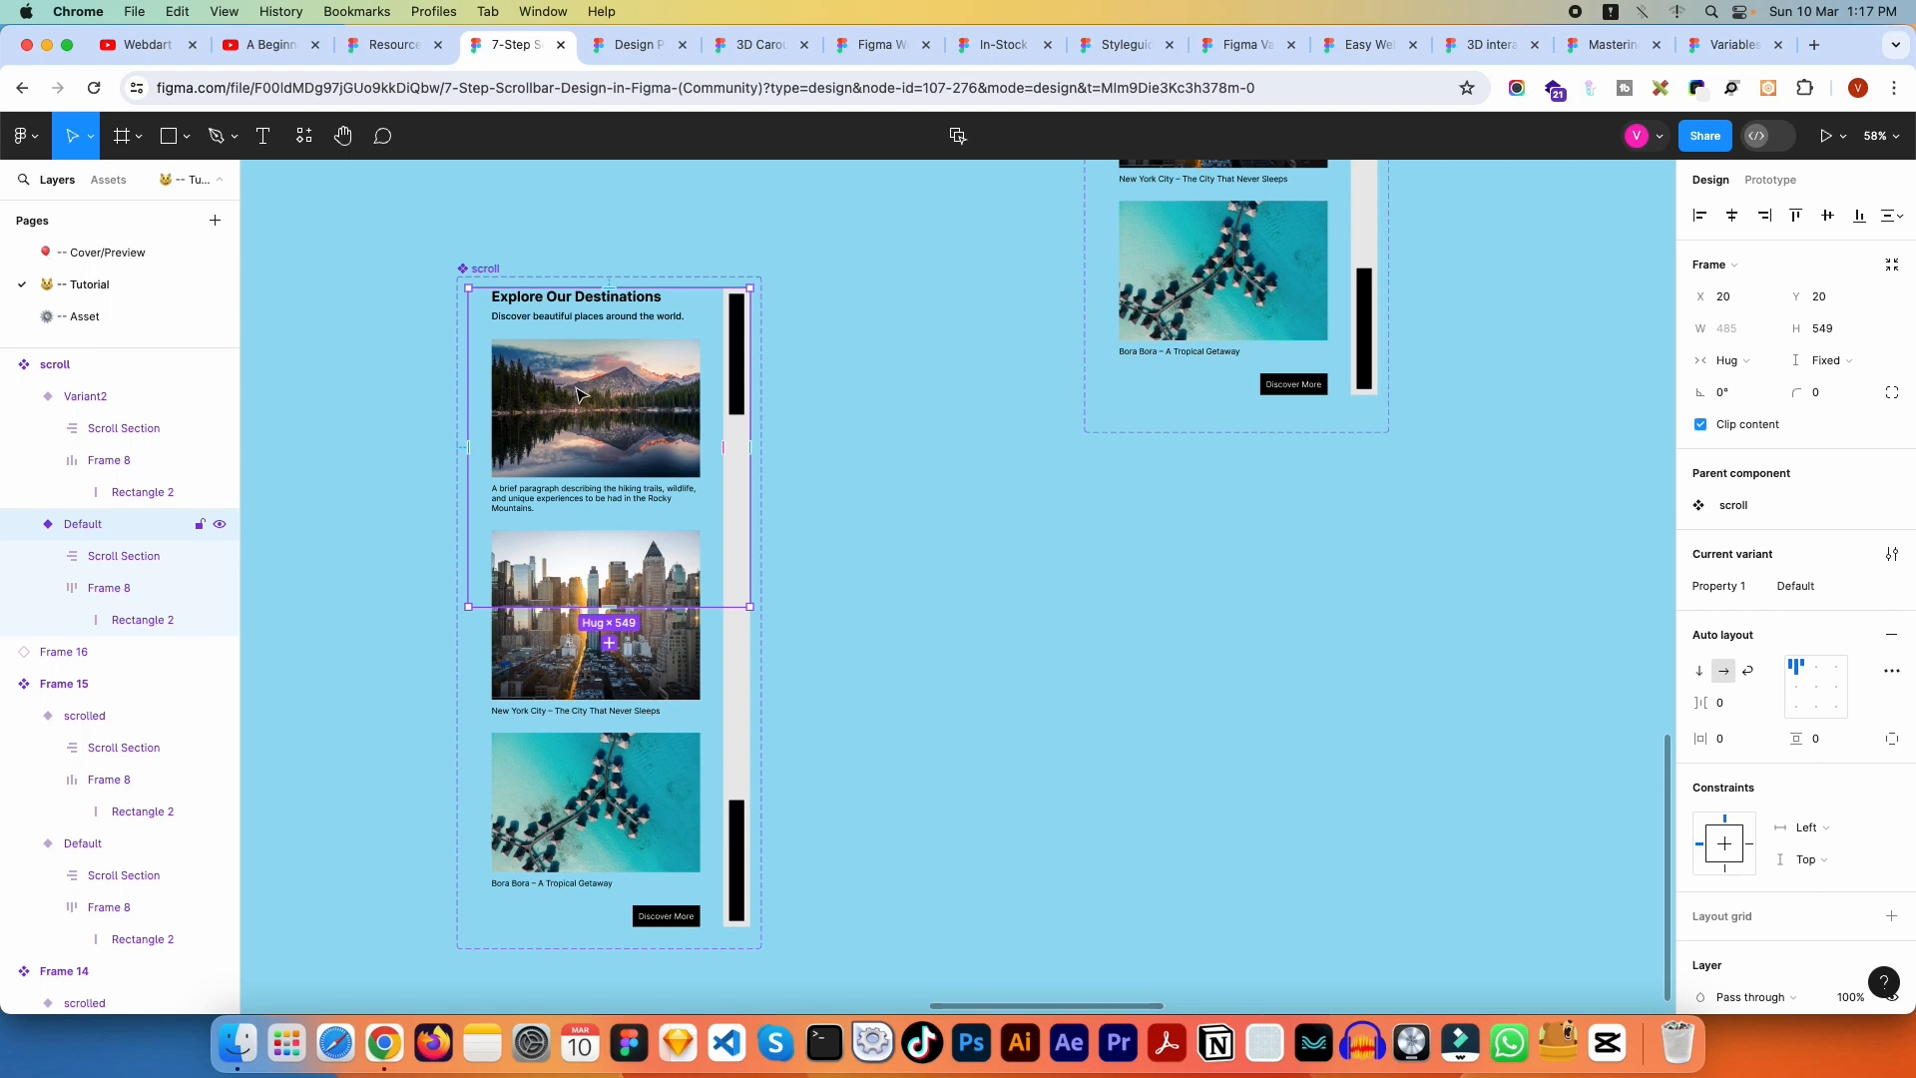
left_click_drag(587, 392, 931, 488)
left_click_drag(940, 389, 714, 471)
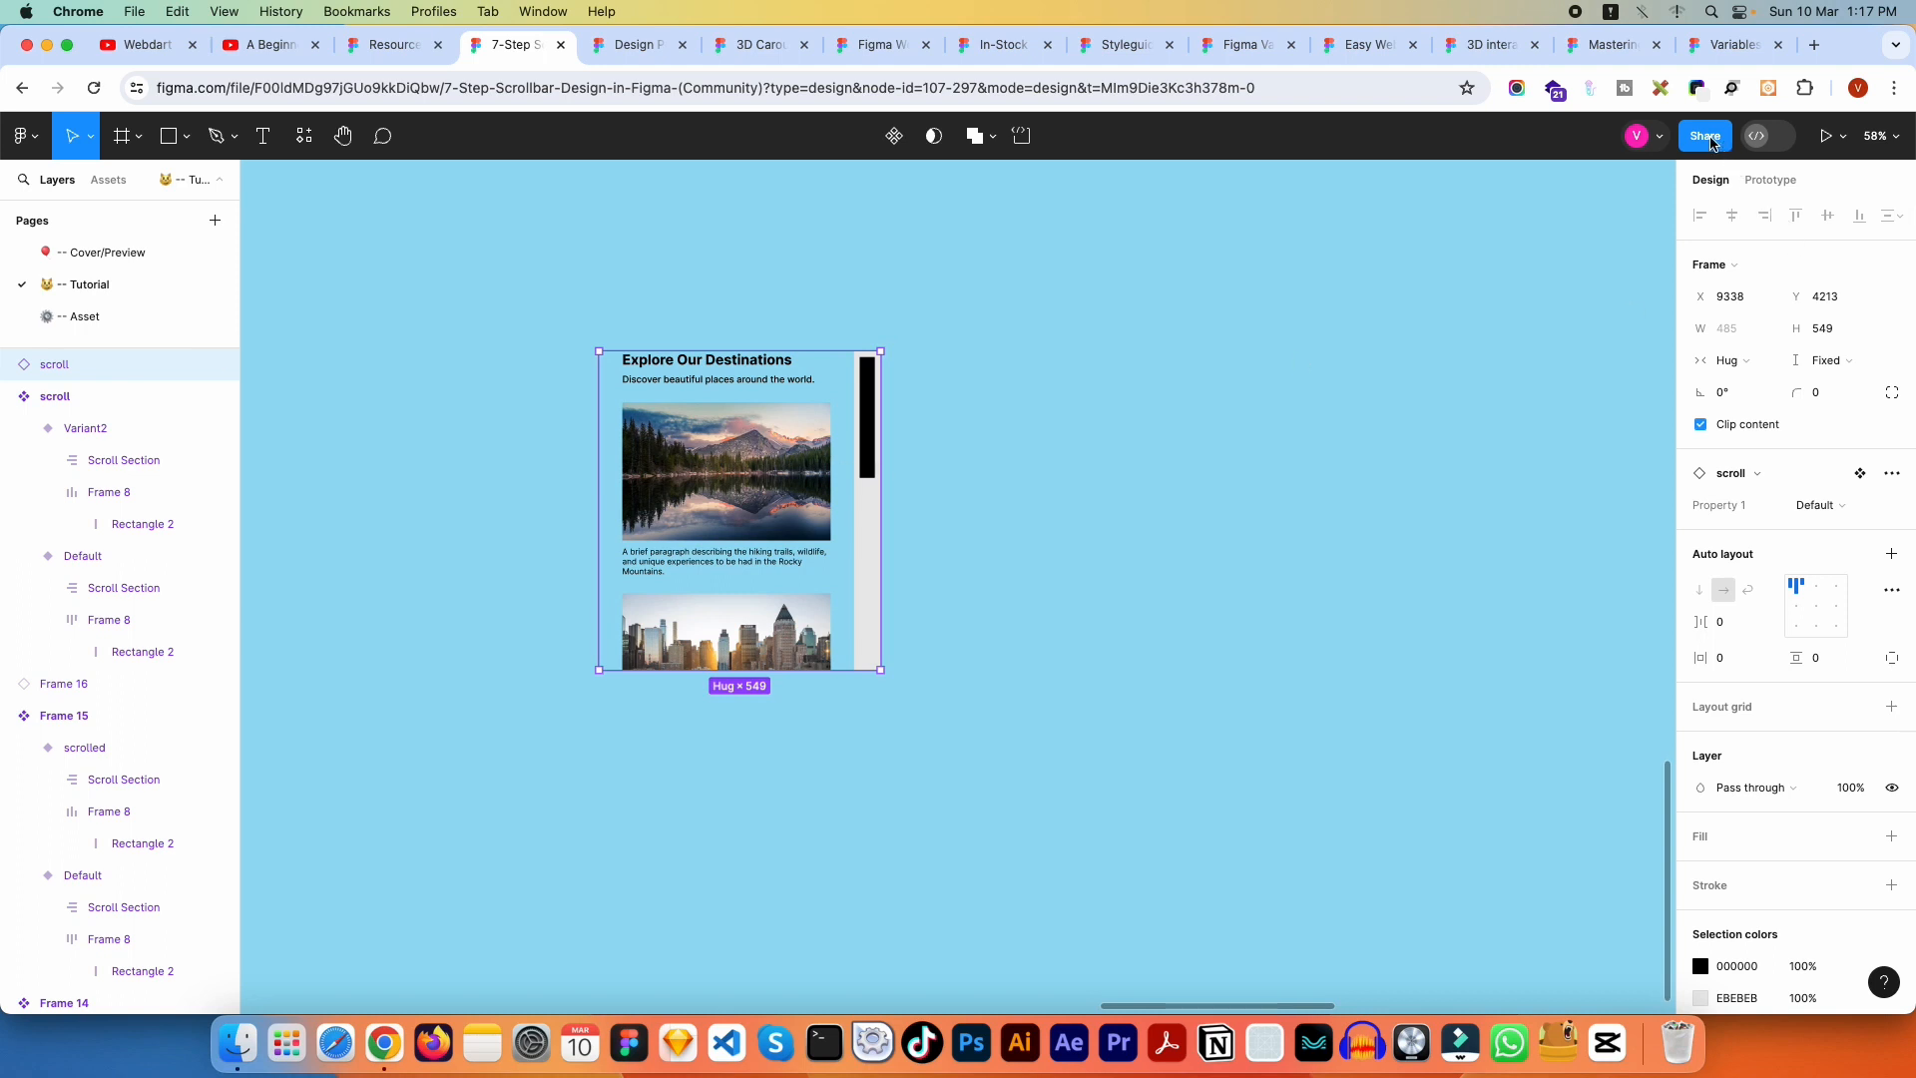
Step: Present the prototype, try out its scroll handle, and close the preview to return to the design file
left_click(1830, 140)
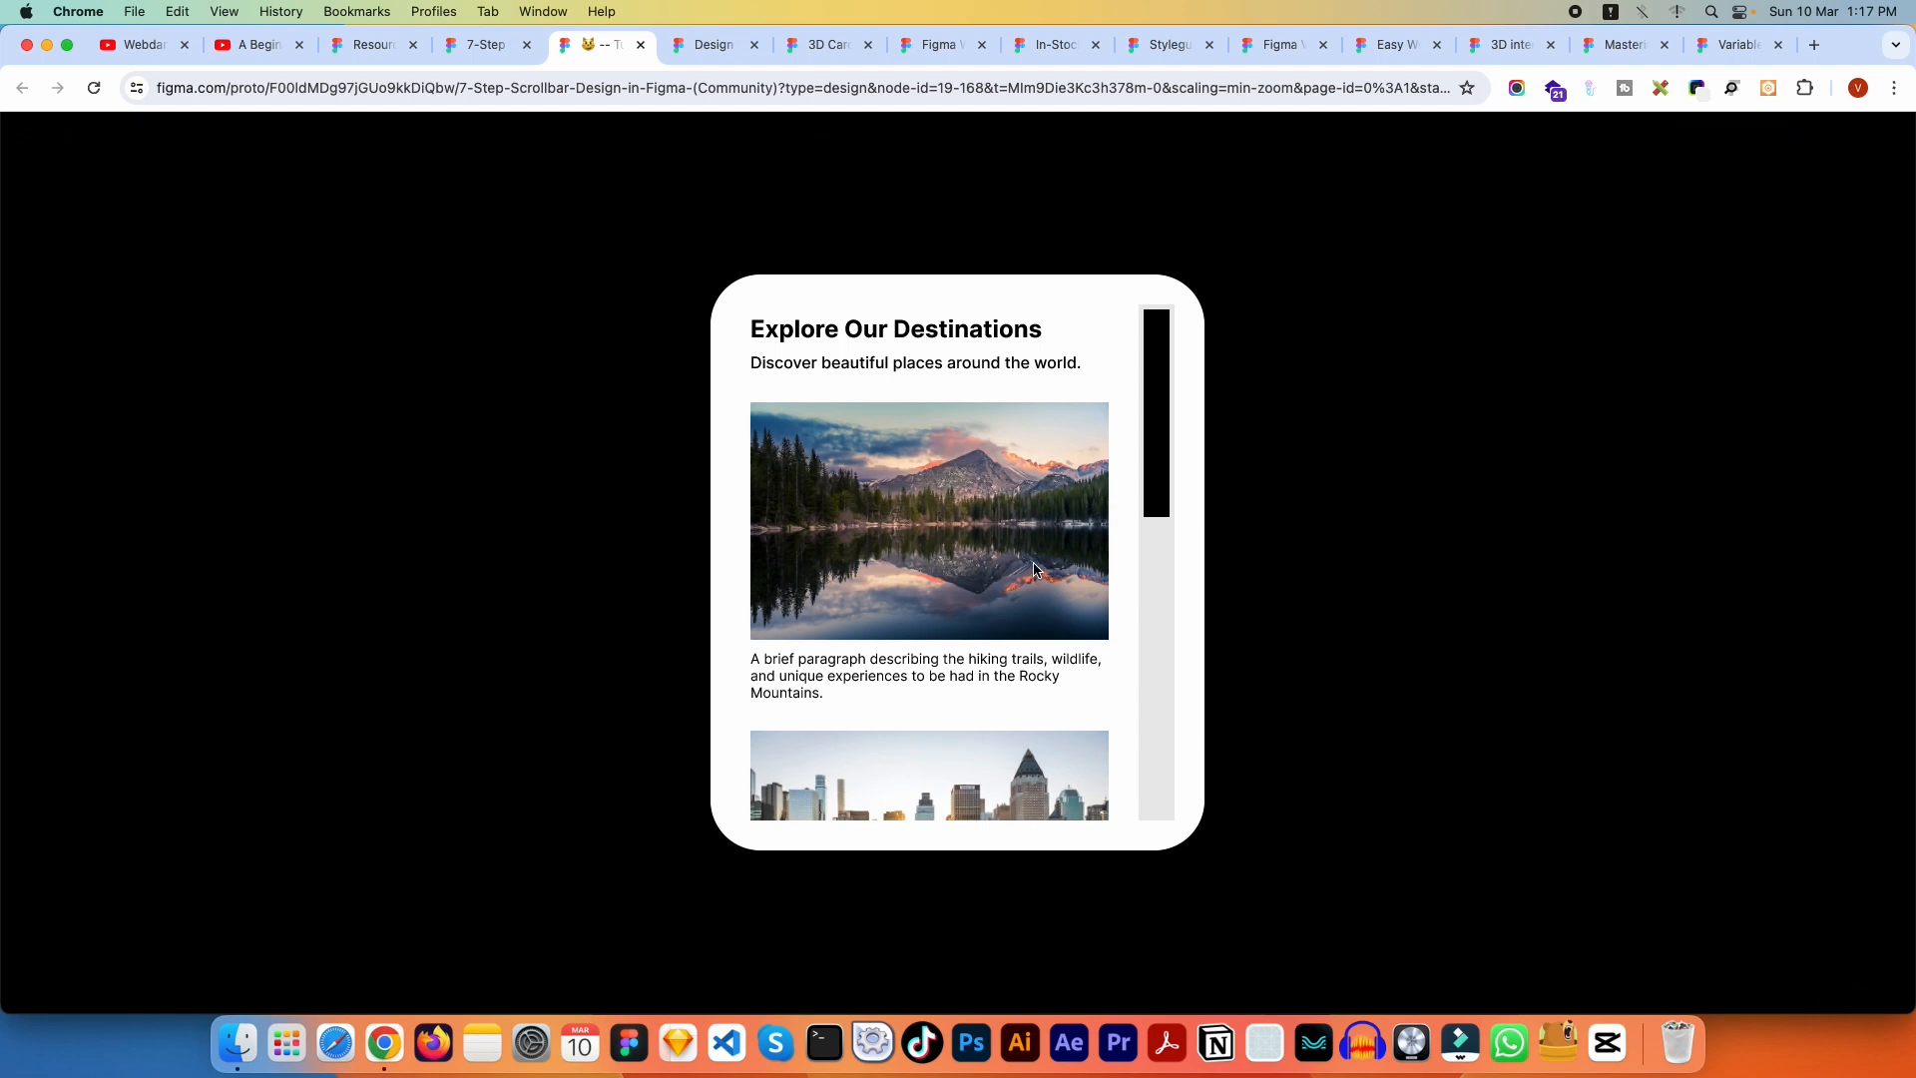
left_click_drag(1163, 397, 1381, 350)
key("super+w")
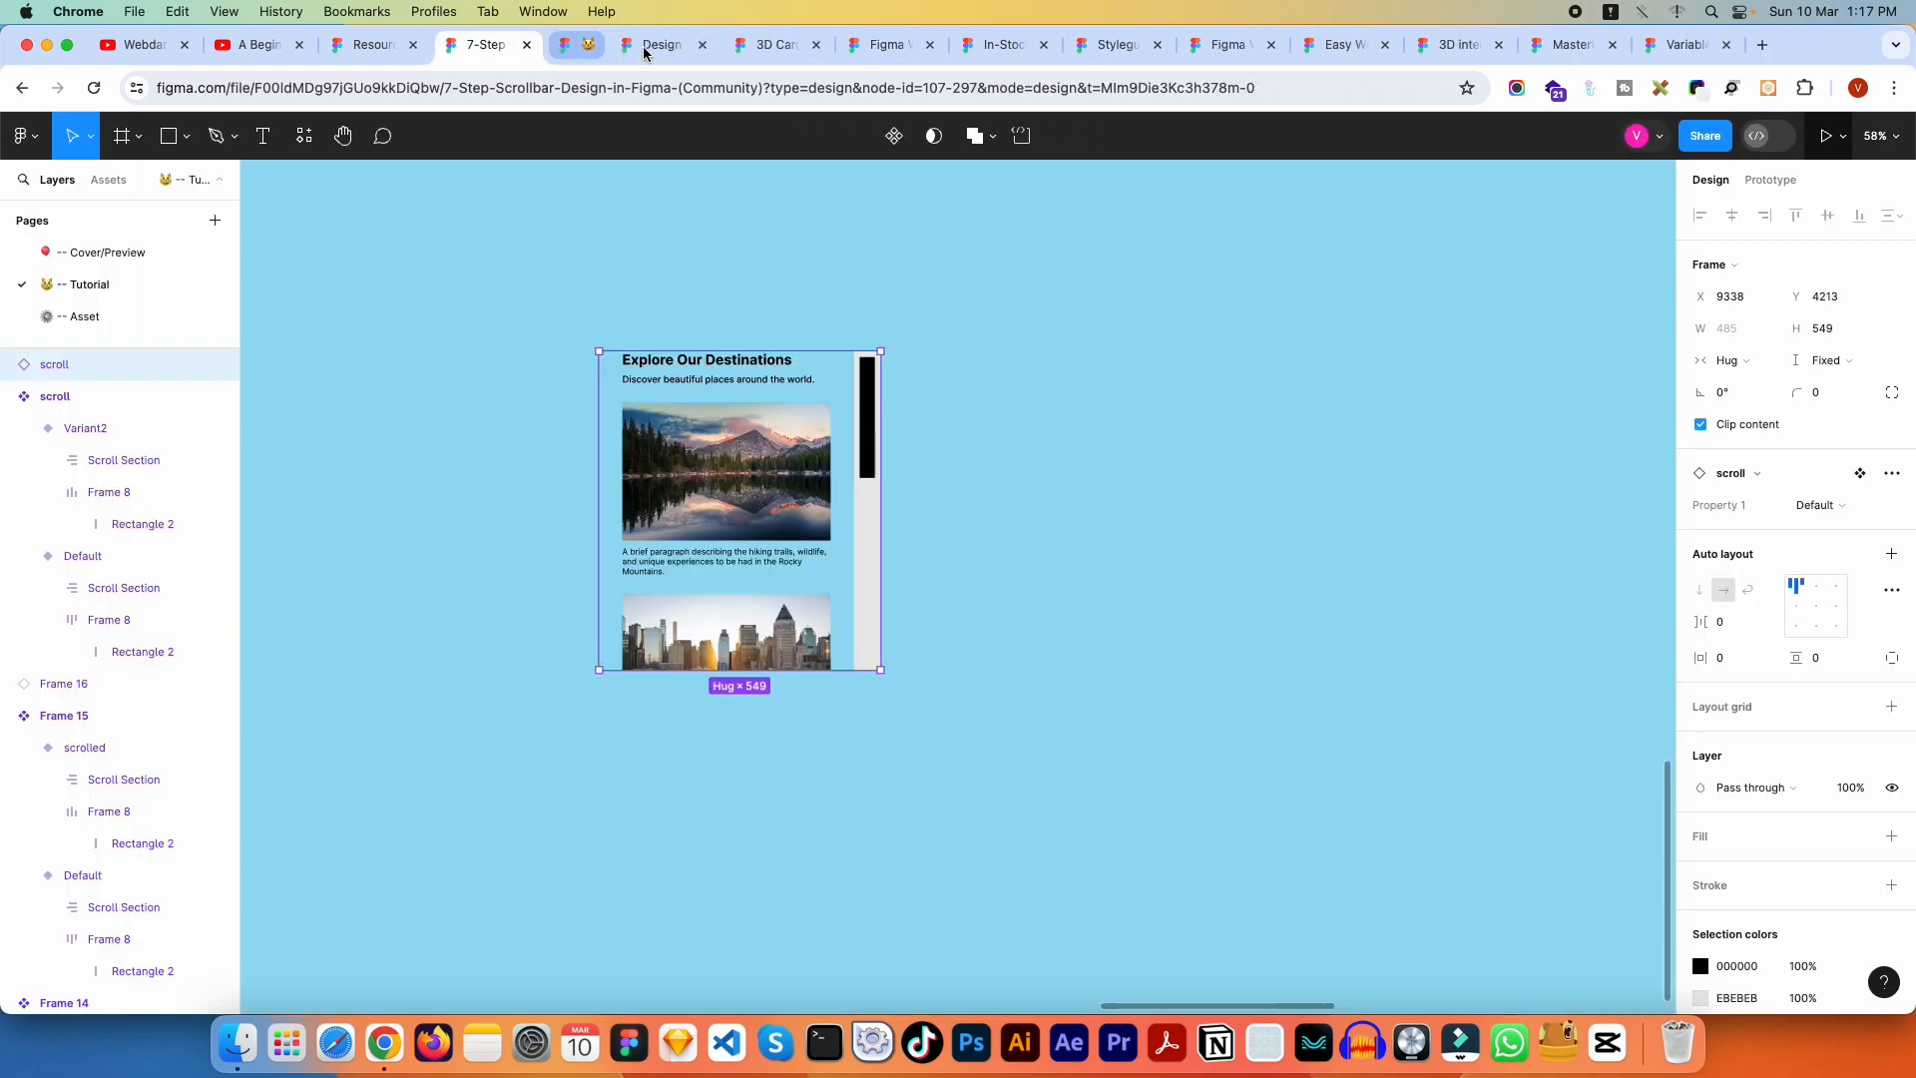
Step: Inspect the prototype interactions on the scroll handle inside the placed scroll instance
scroll(640, 470, "up", 5)
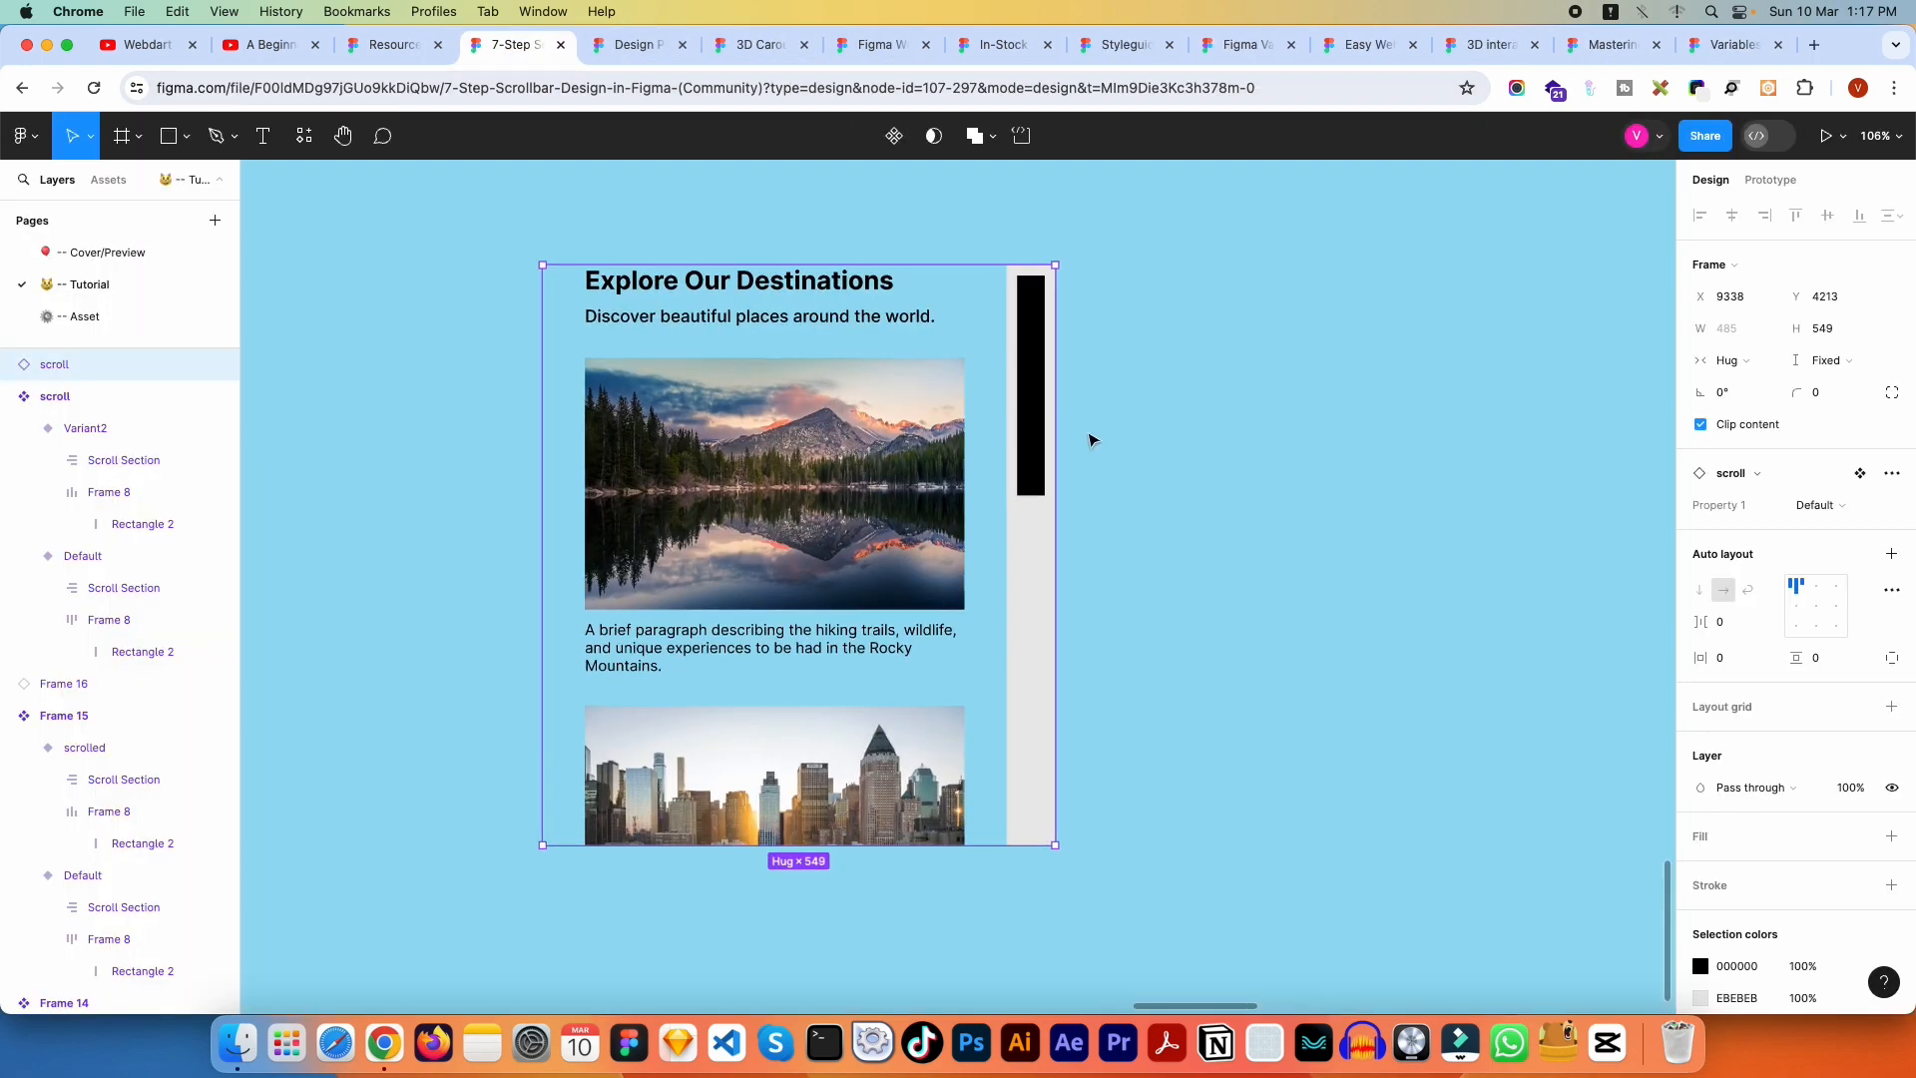
left_click(1036, 458, "super")
left_click(1773, 181)
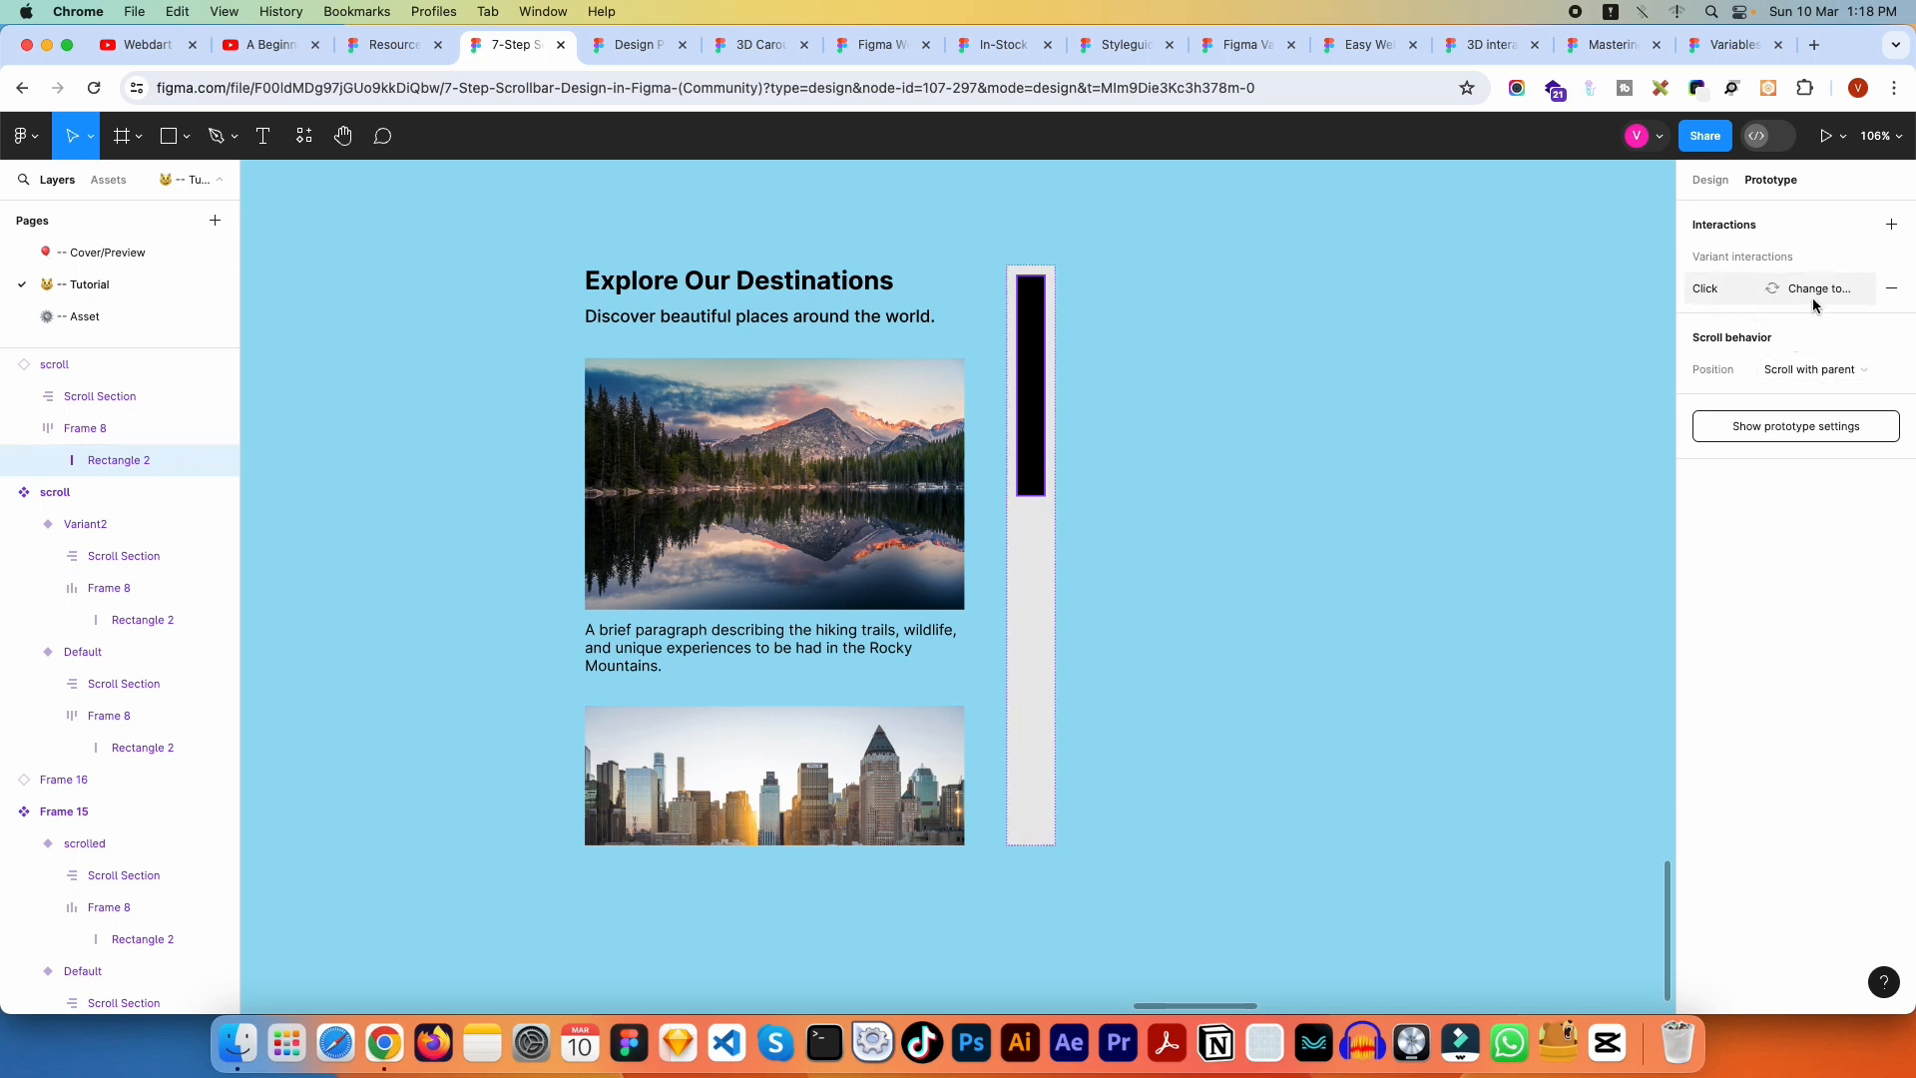
scroll(1133, 363, "down", 10)
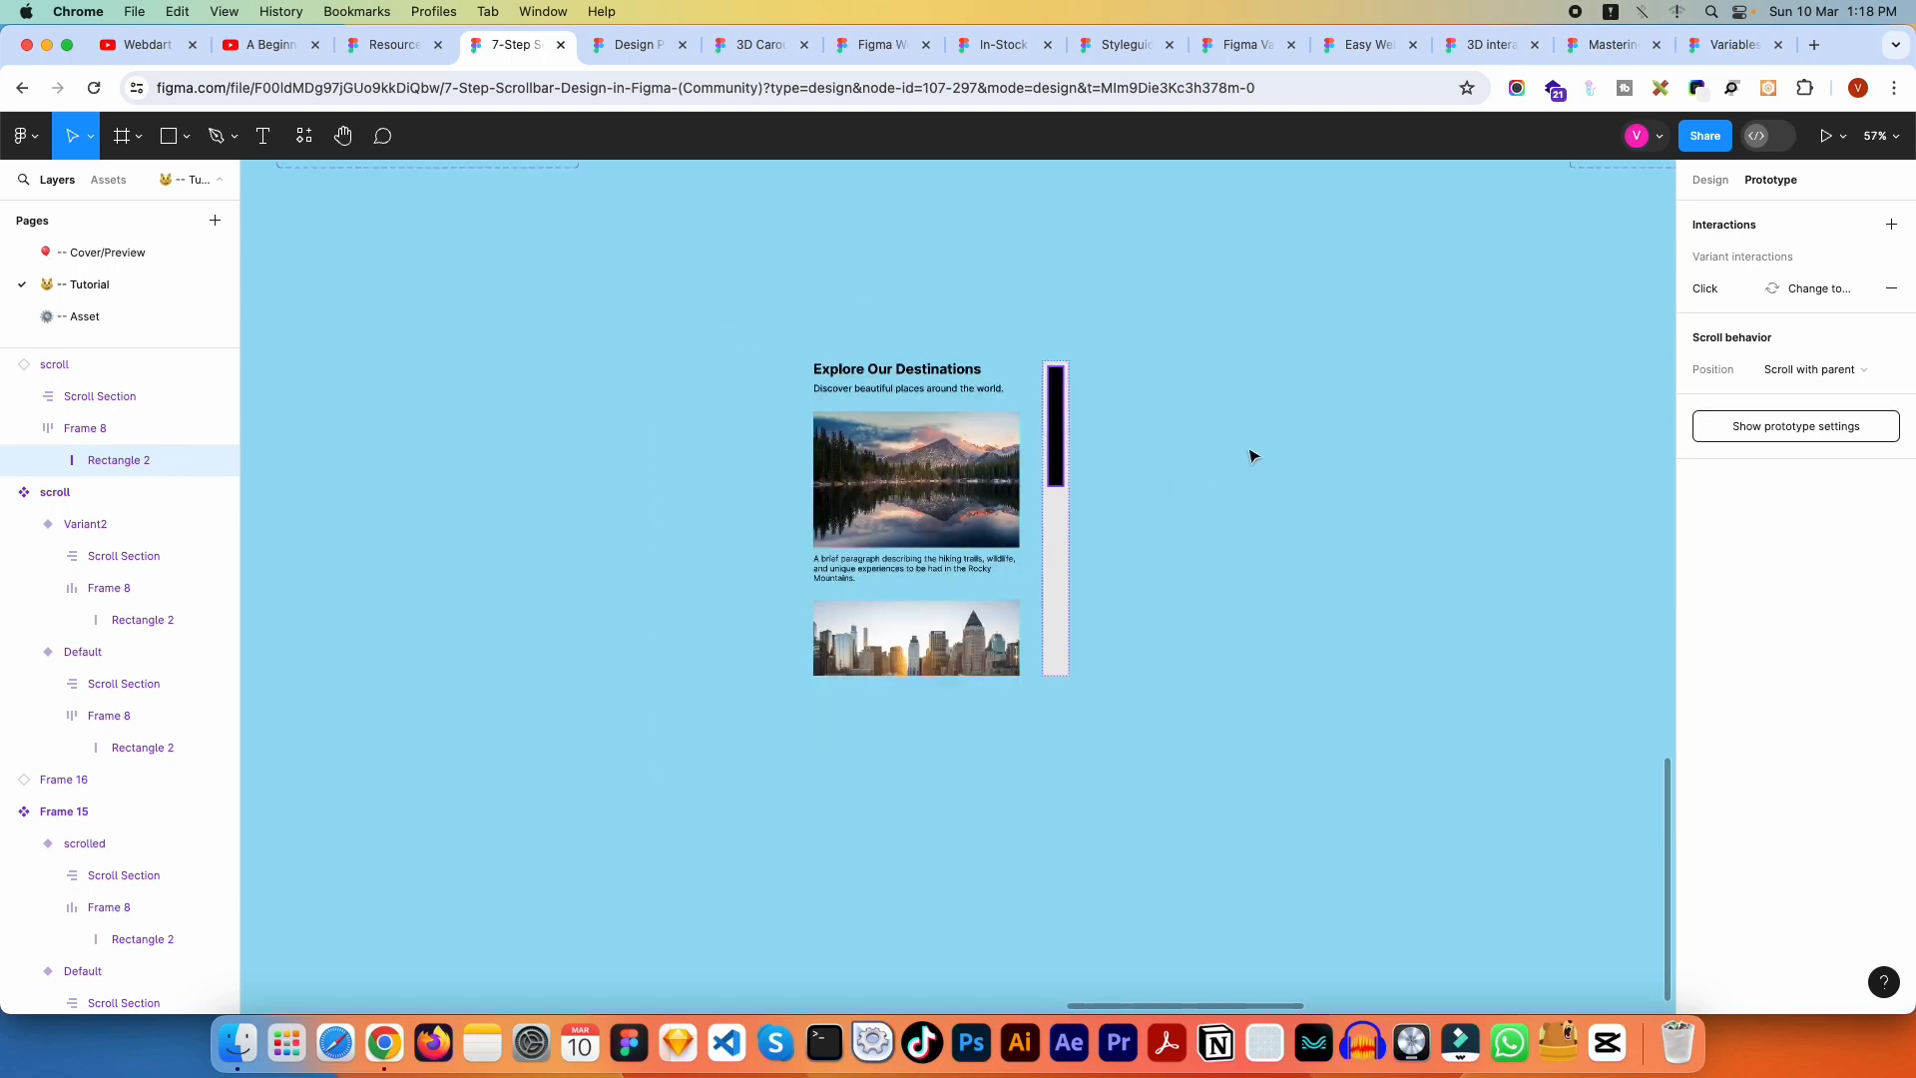
Step: Review the Default handle's interaction to Variant2 and its available triggers, leaving it on On click, and deselect the handle
scroll(905, 475, "up", 6)
left_click(884, 224)
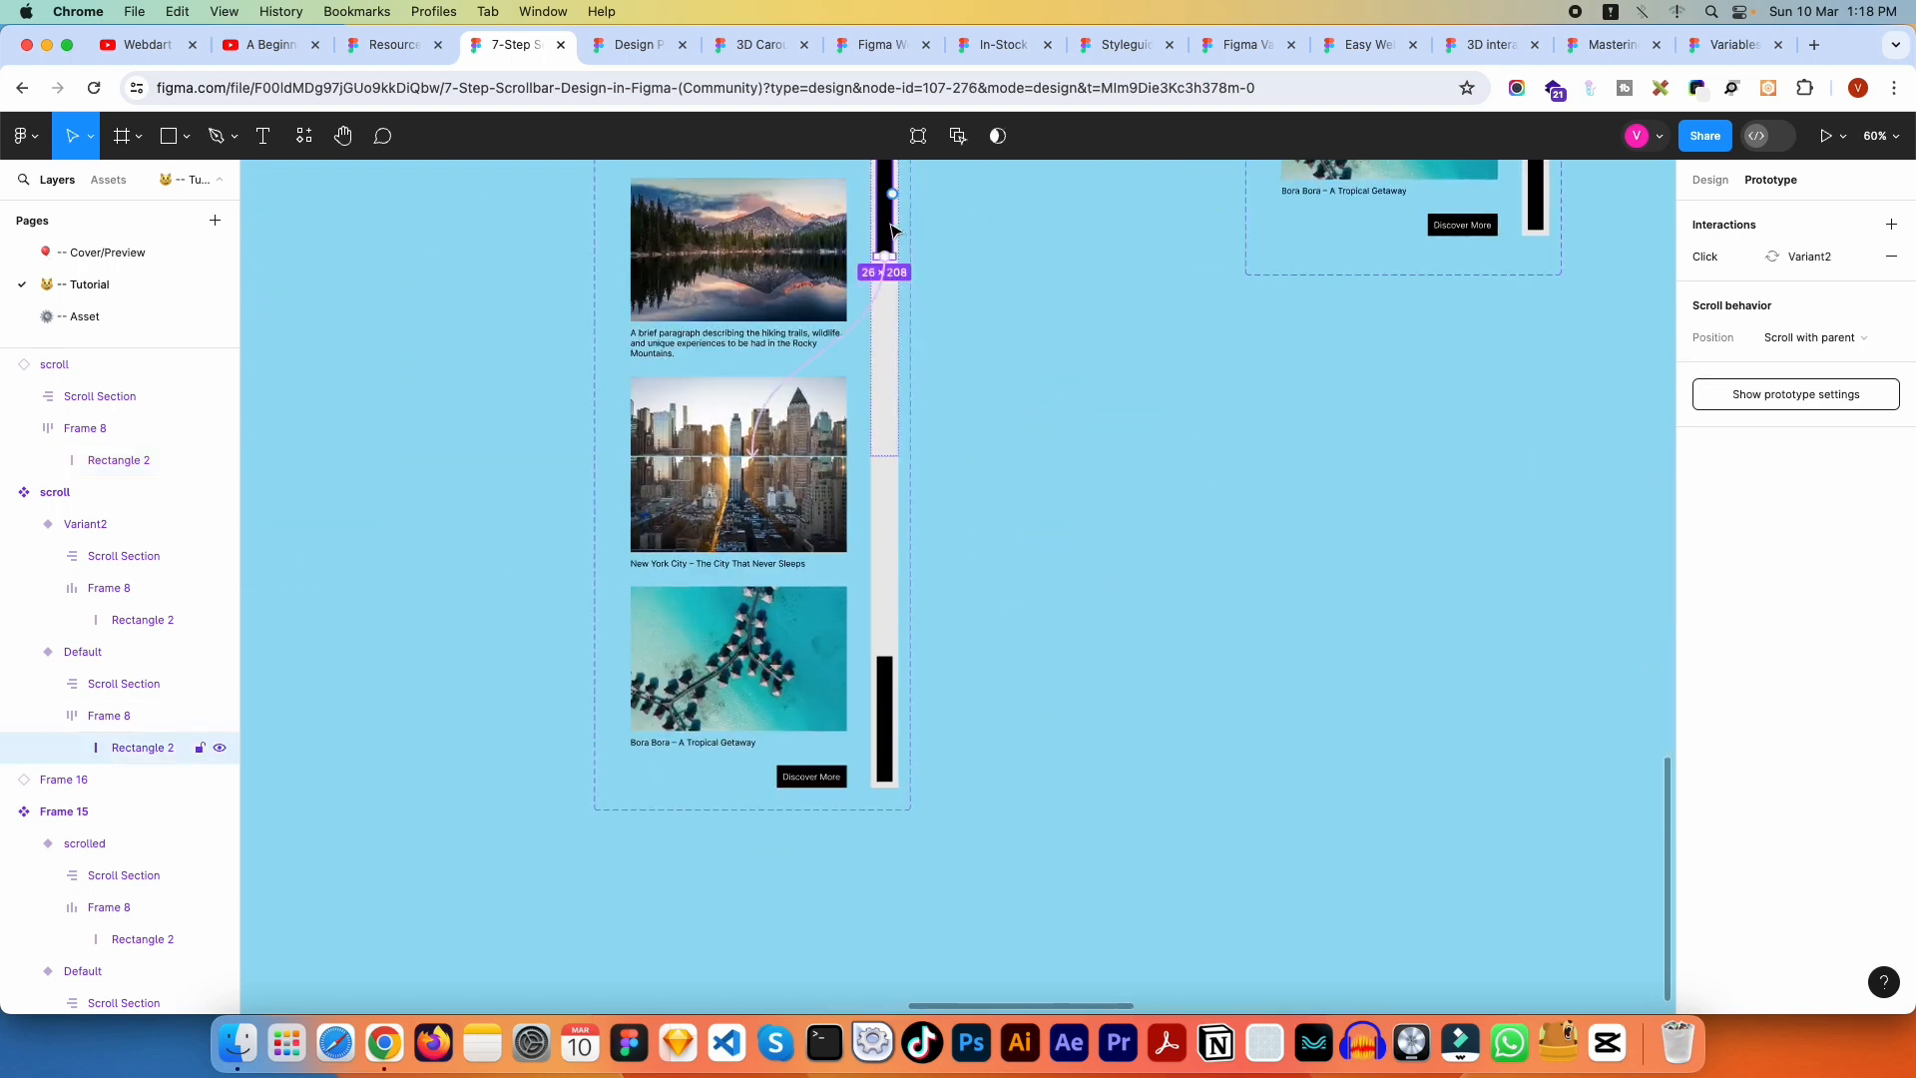
left_click(853, 342)
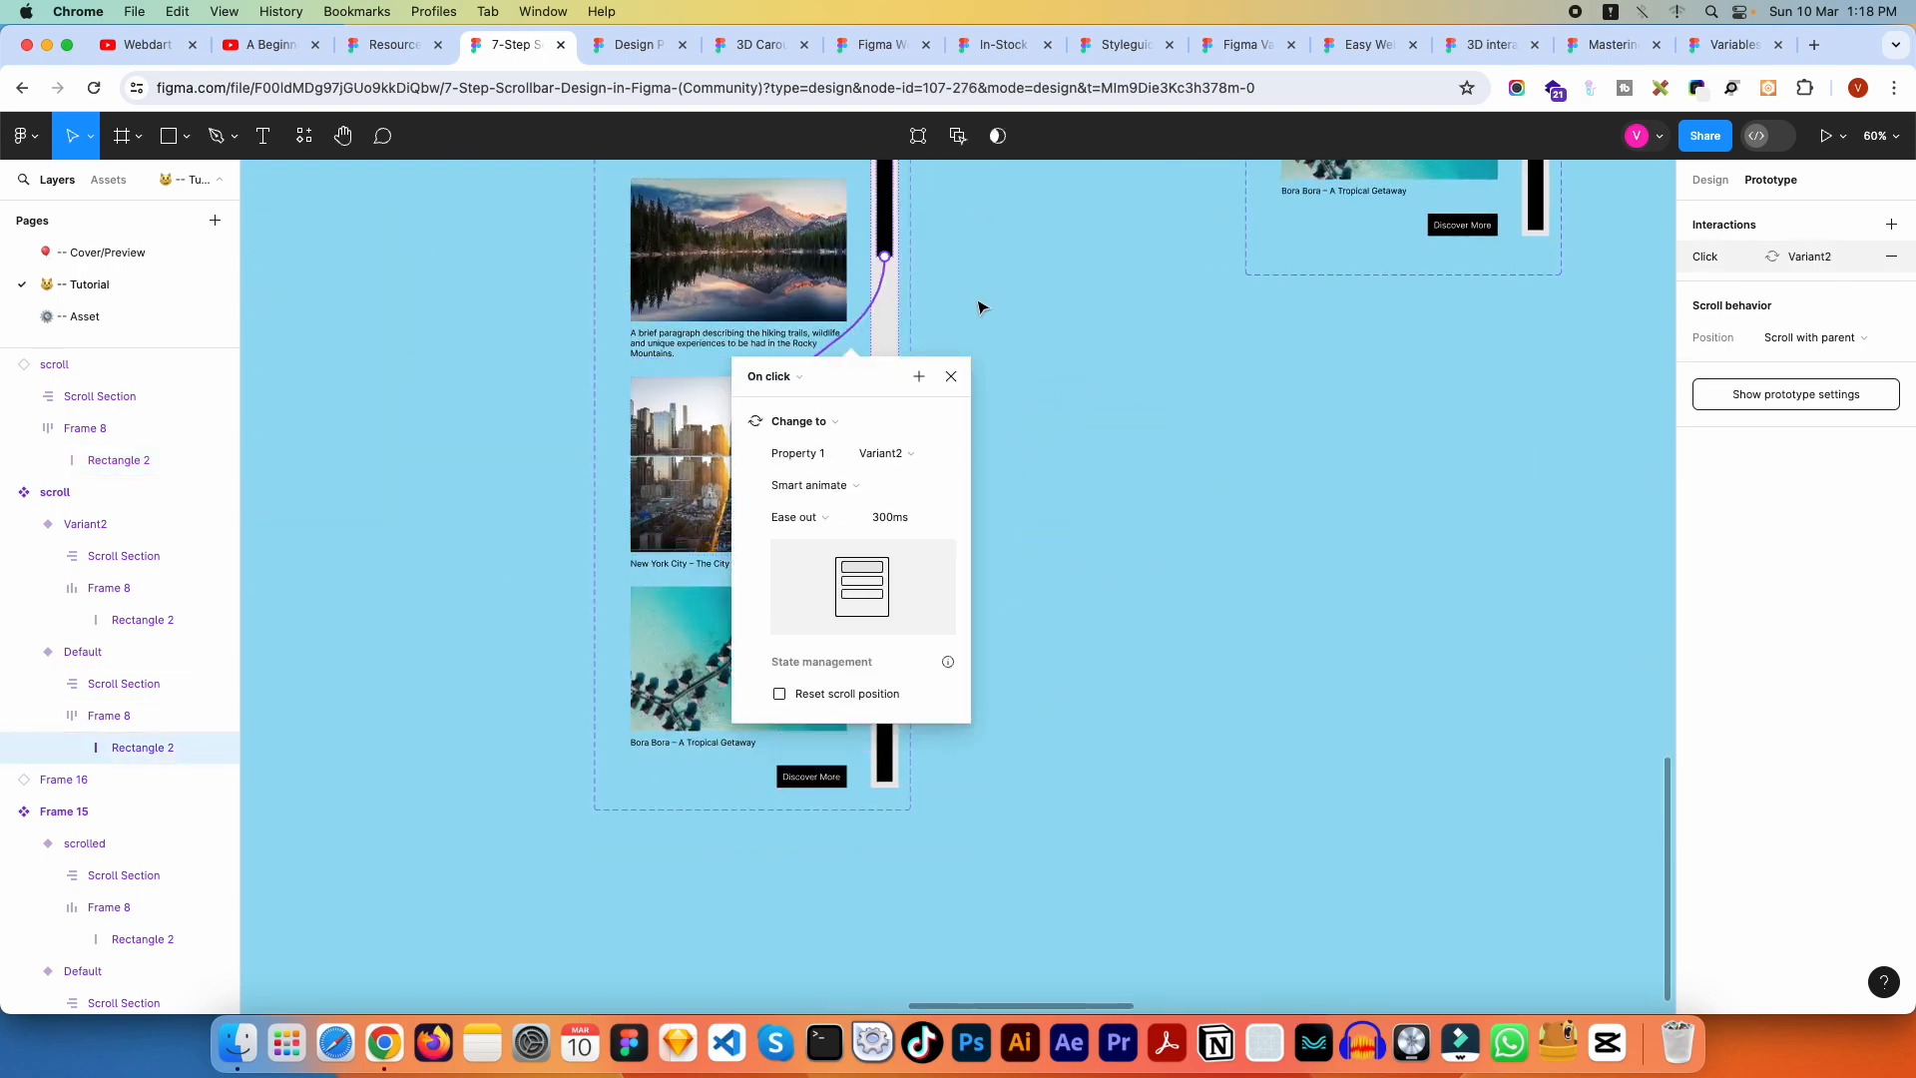
left_click(804, 376)
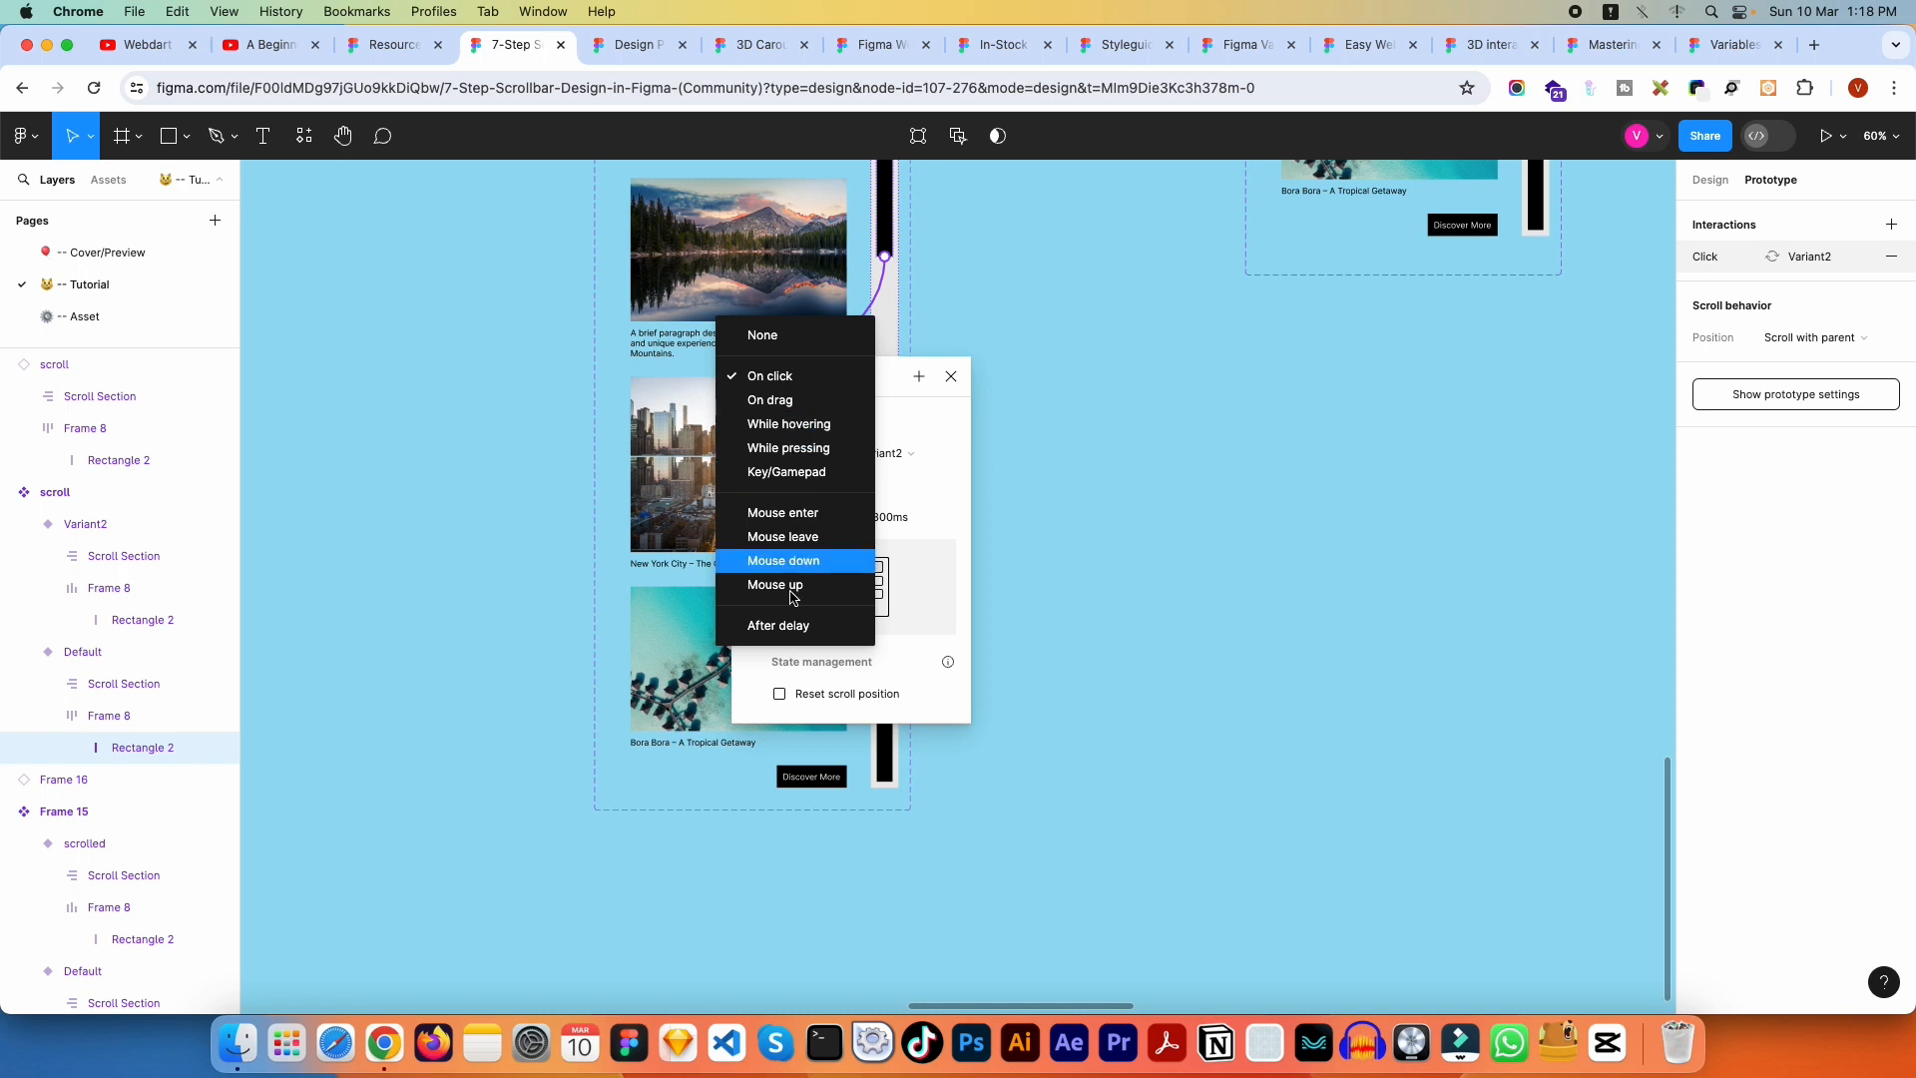
key("Escape")
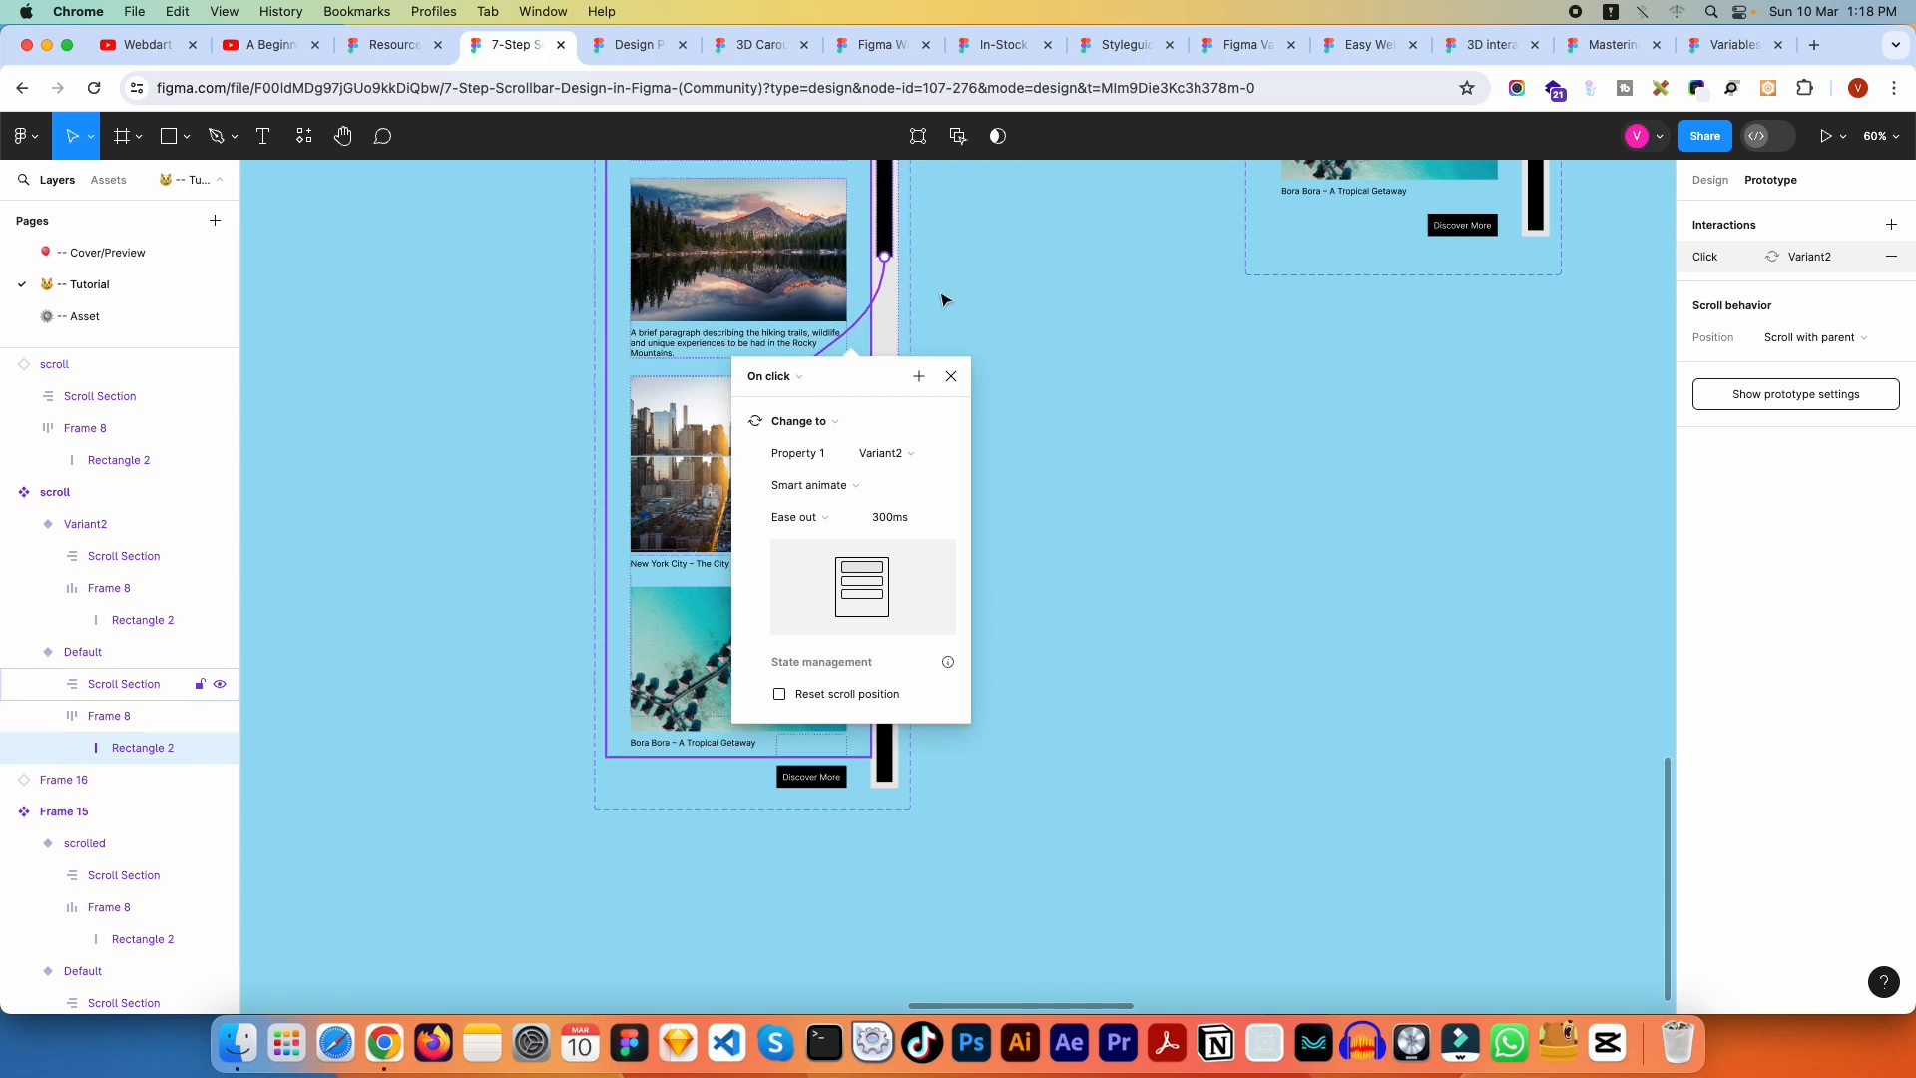
left_click(951, 377)
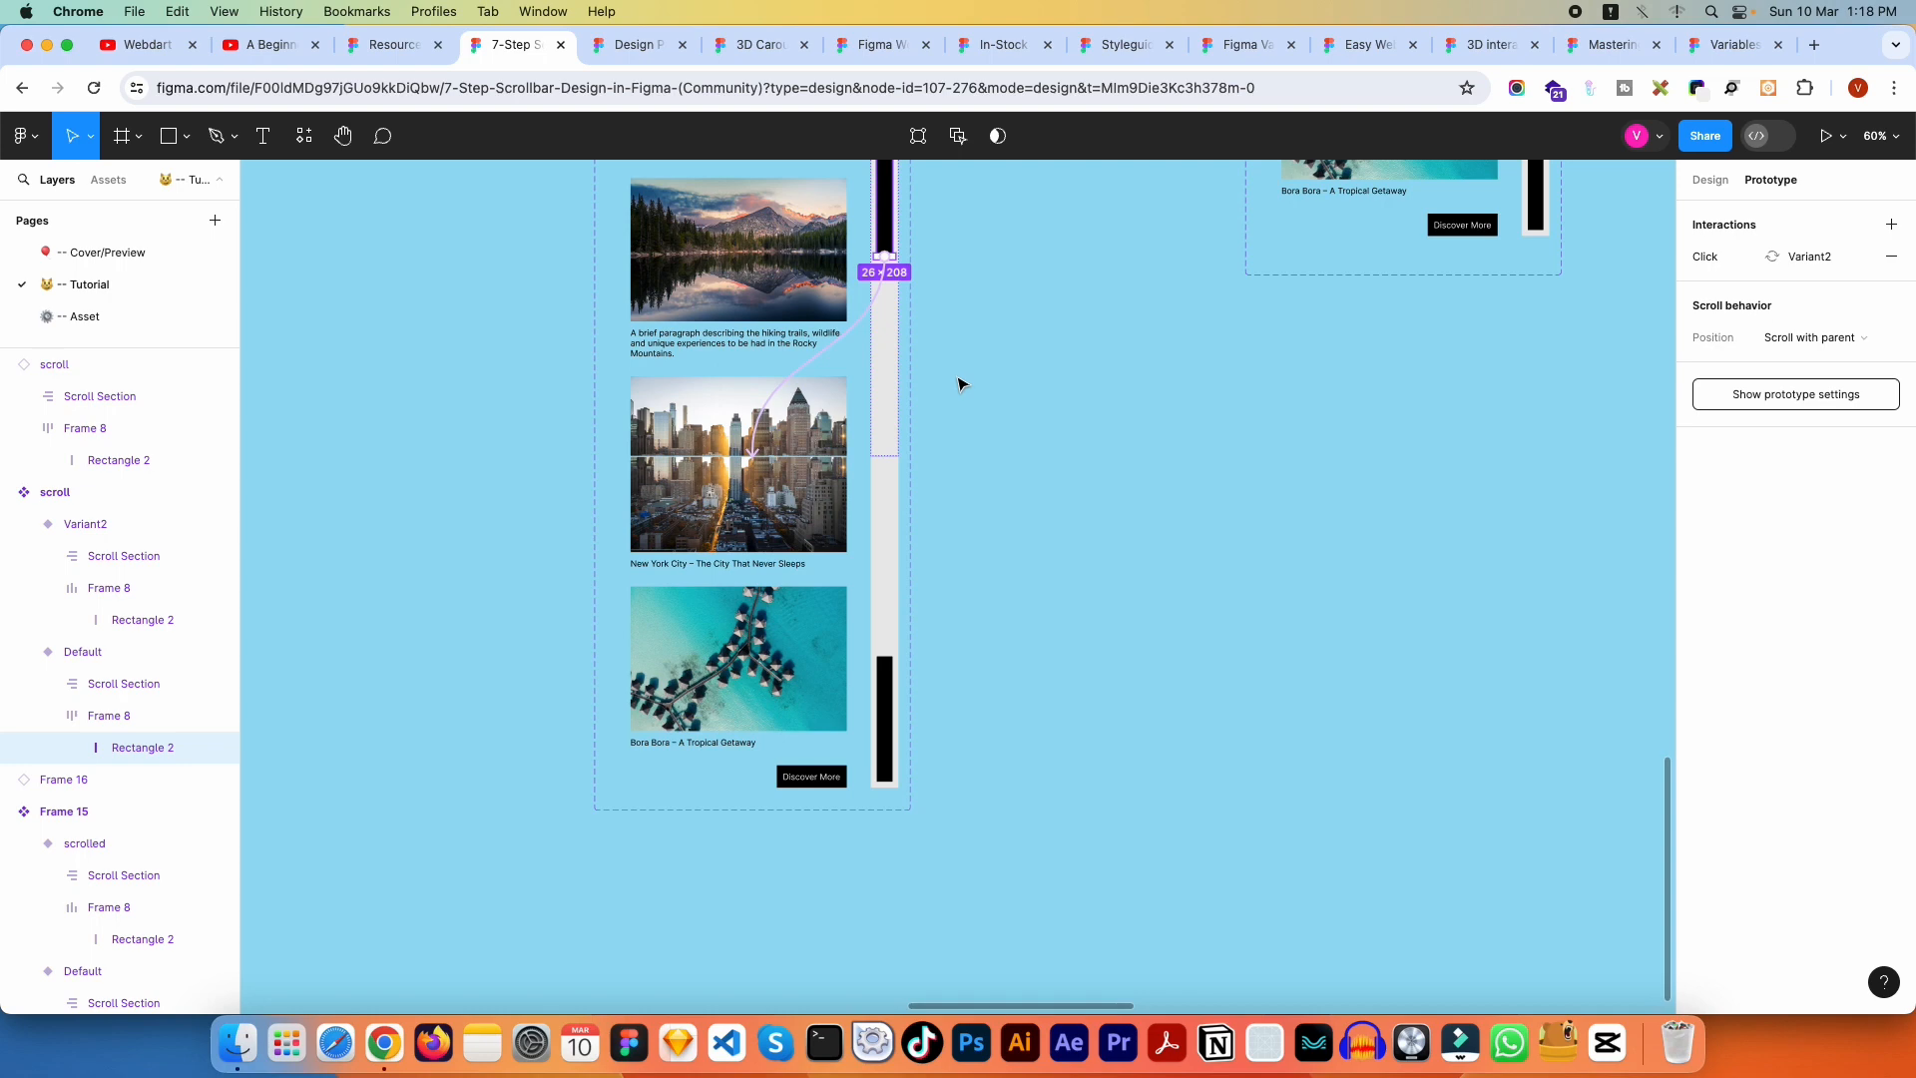
scroll(1061, 486, "down", 2)
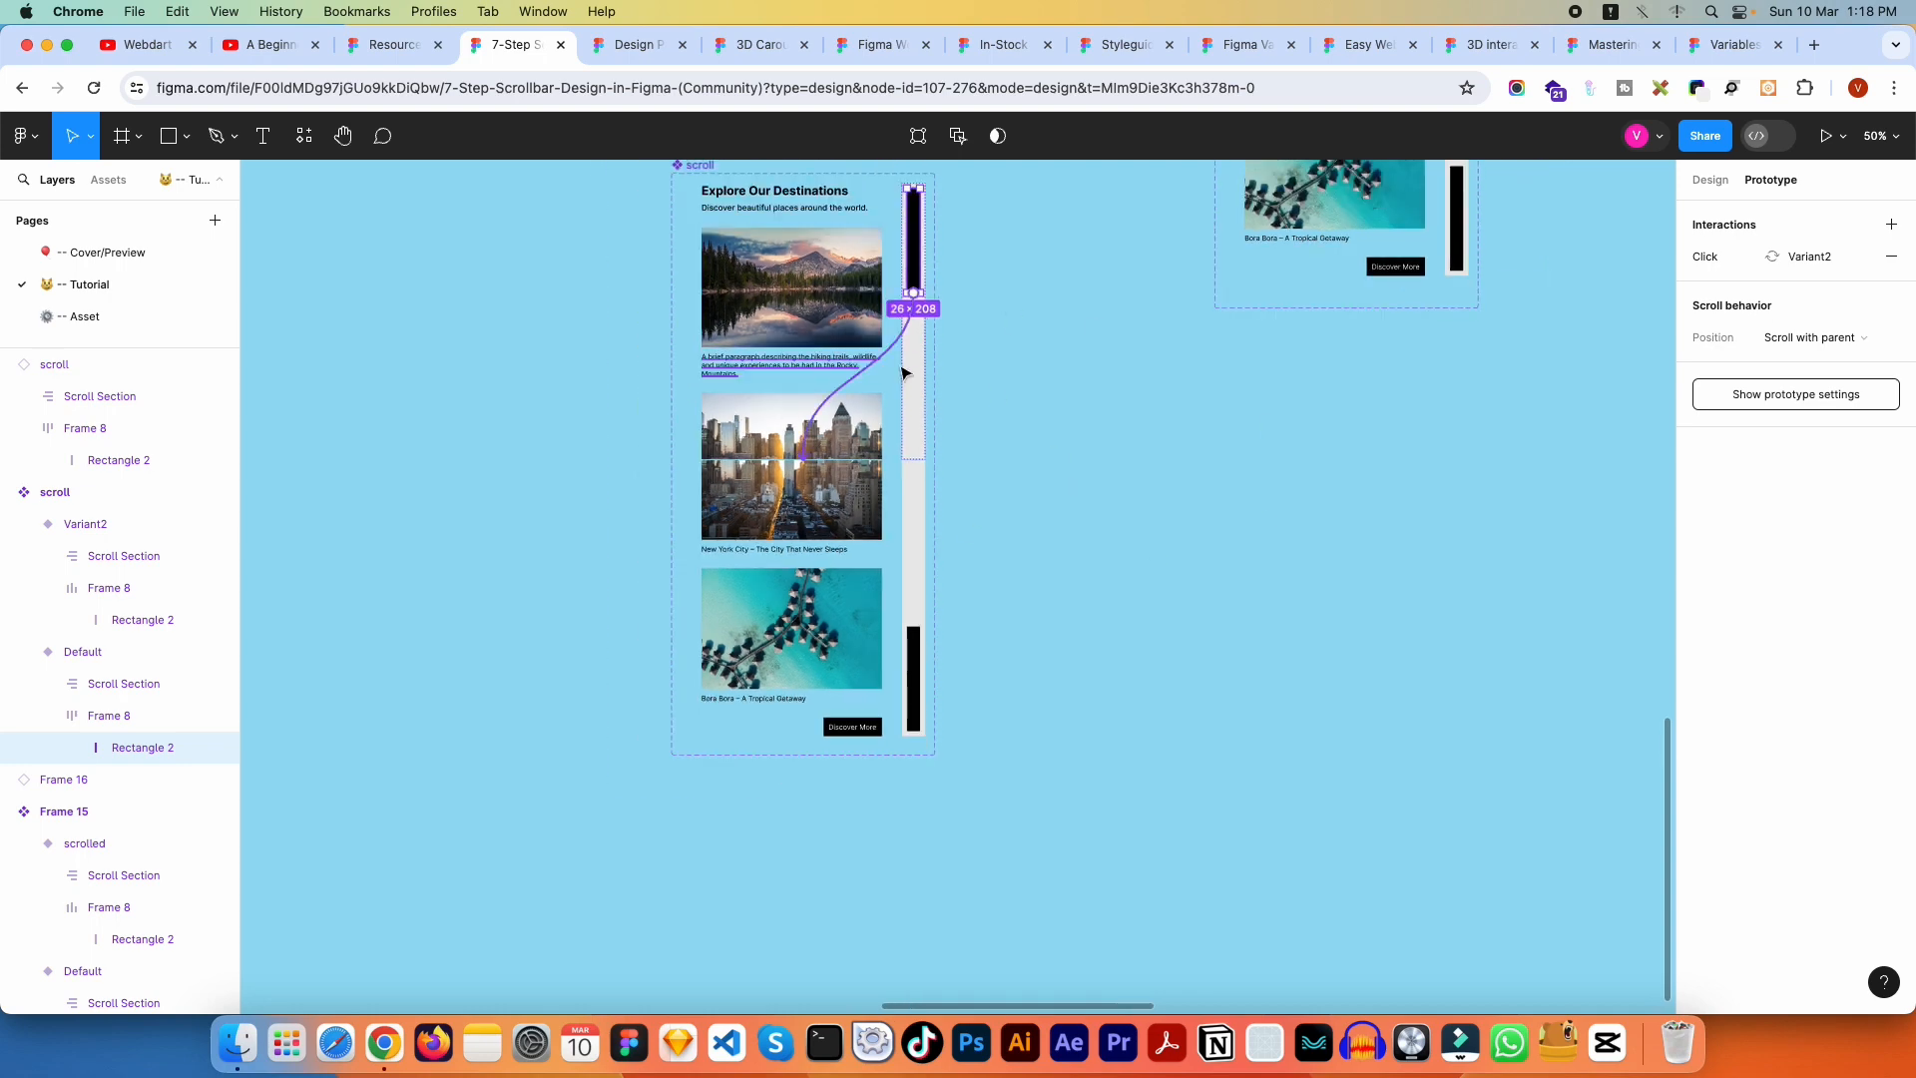
left_click(1114, 416)
left_click_drag(1114, 416, 1117, 475)
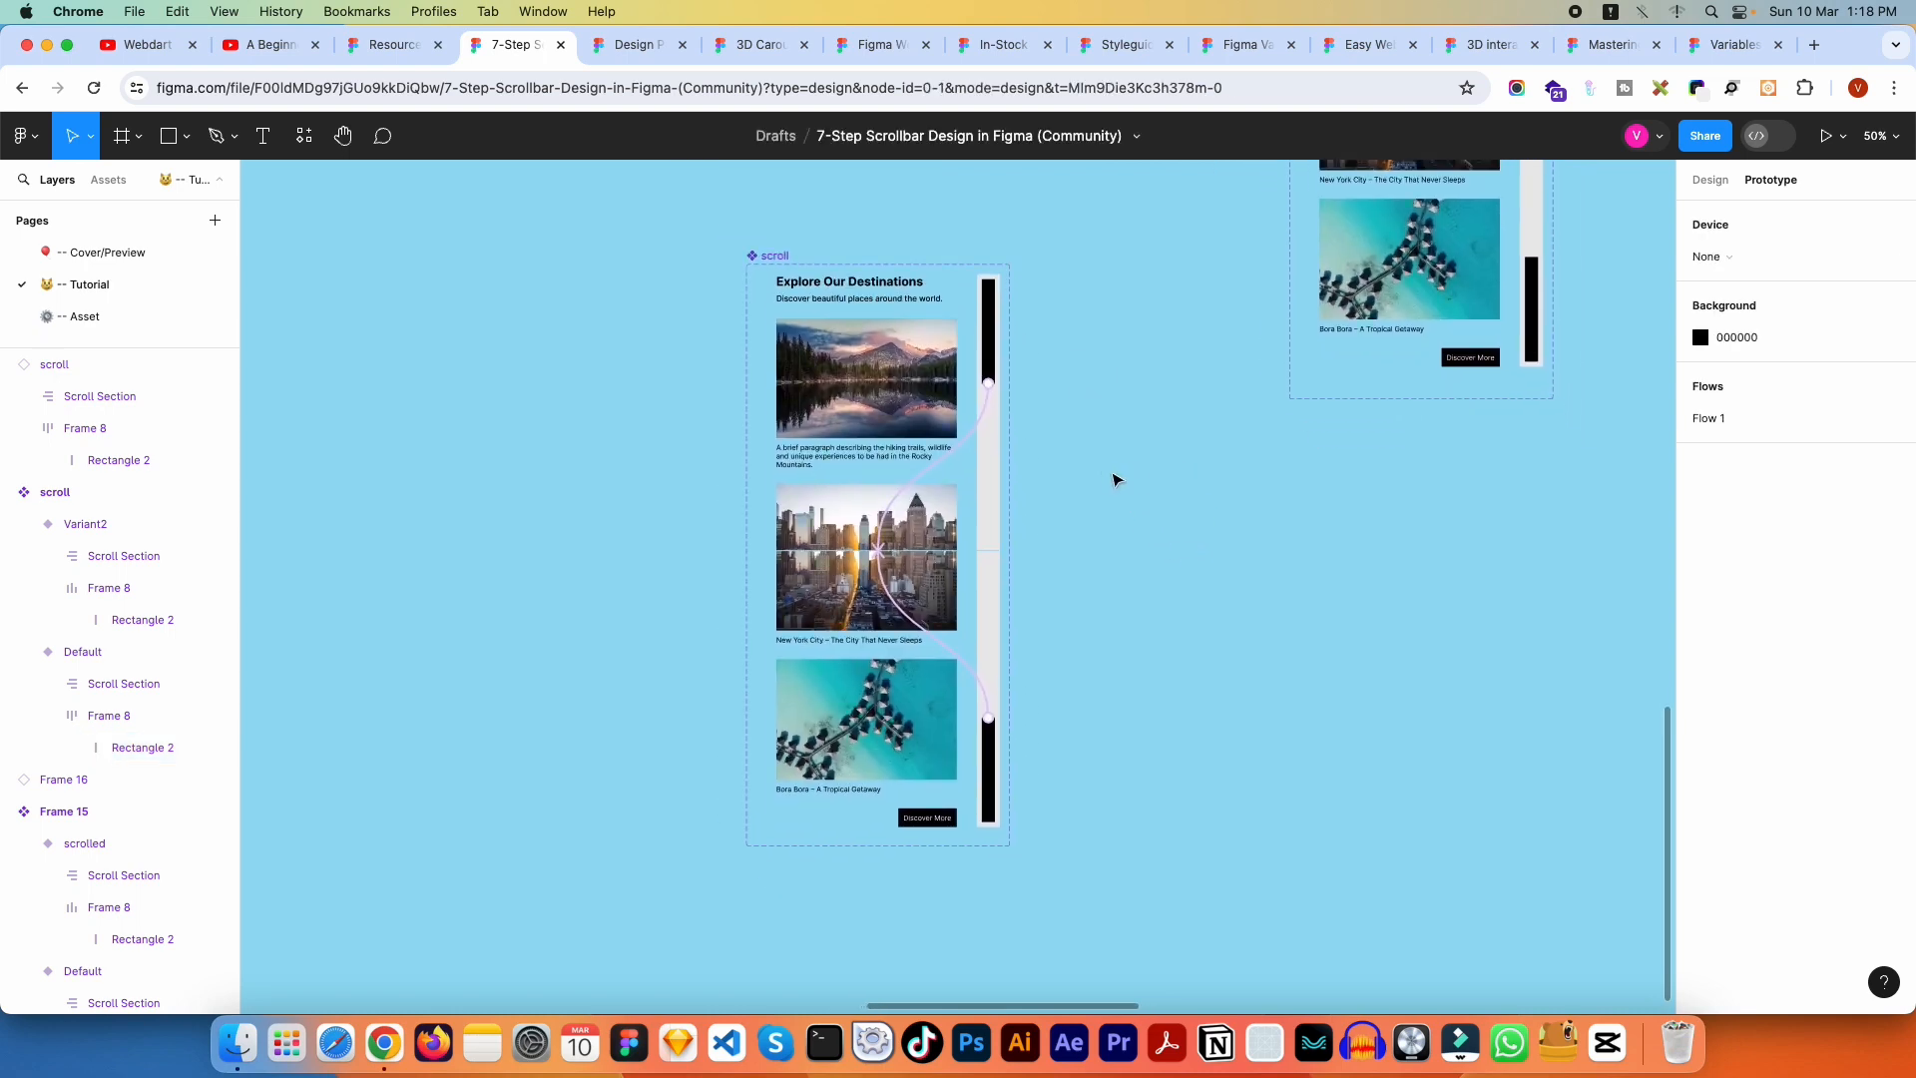